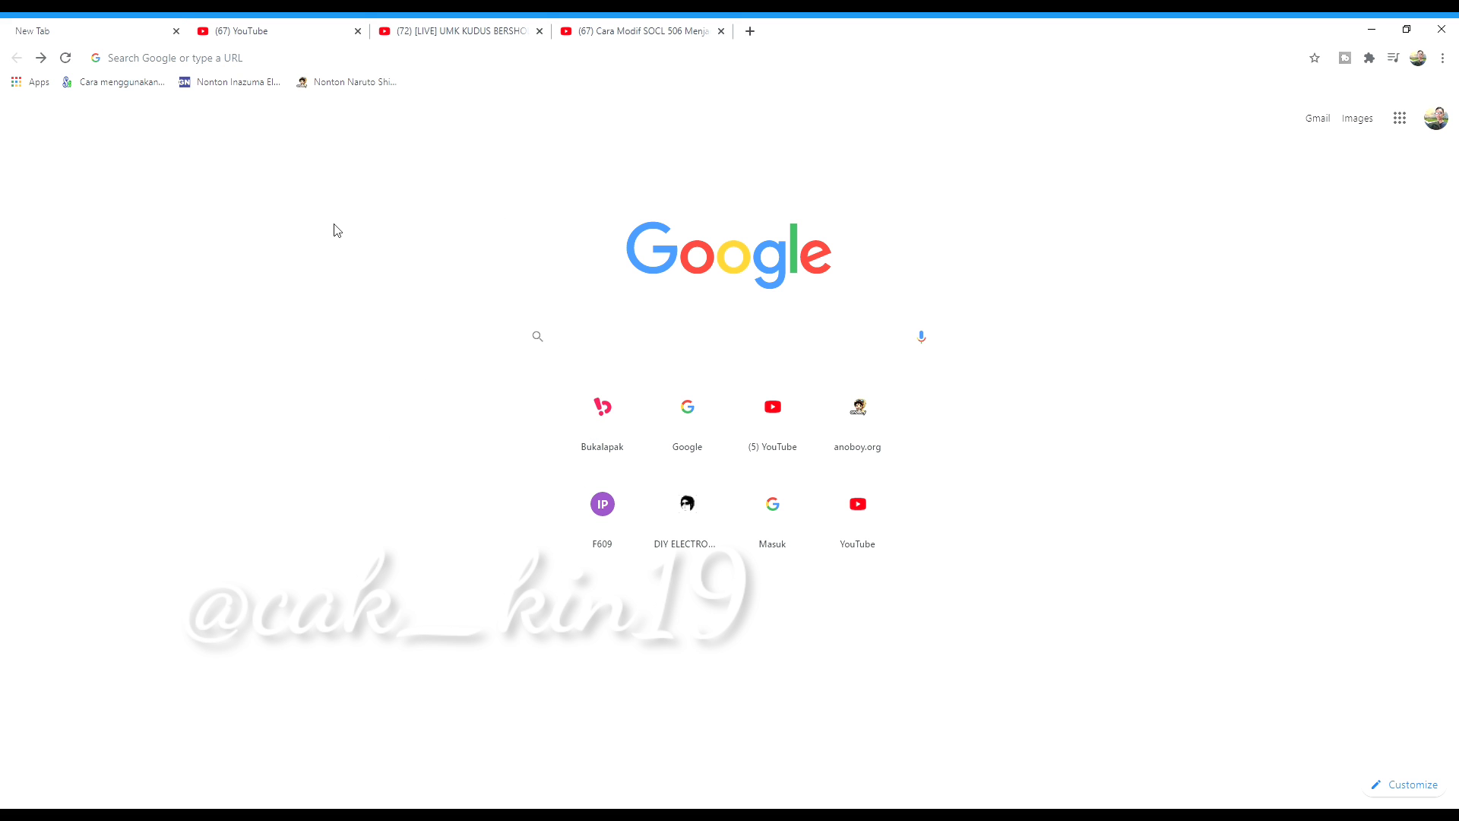
# Search Google for 'easyeda'
pyautogui.click(588, 344)
pyautogui.write('easyeda')
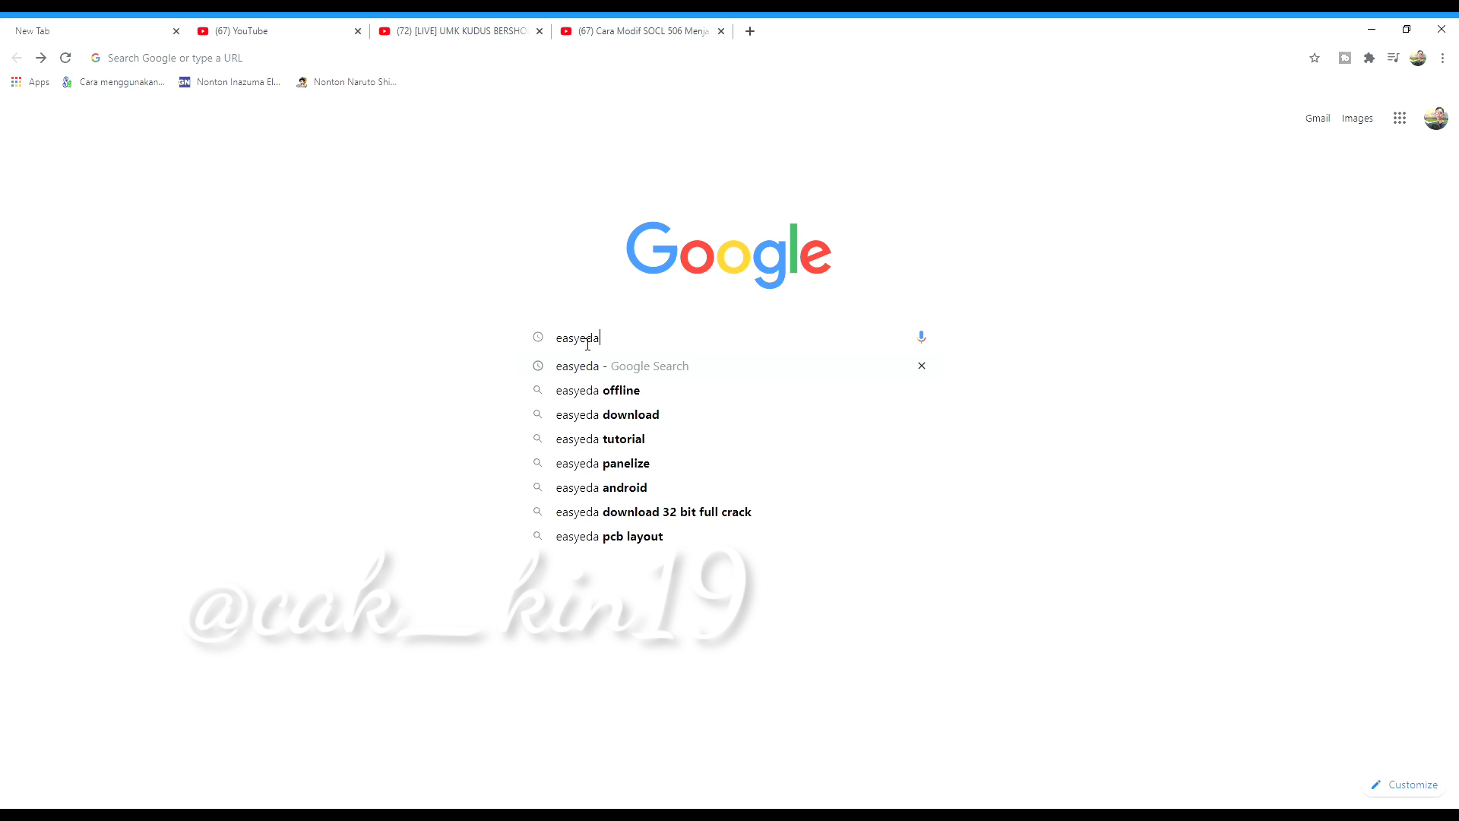
pyautogui.press('Return')
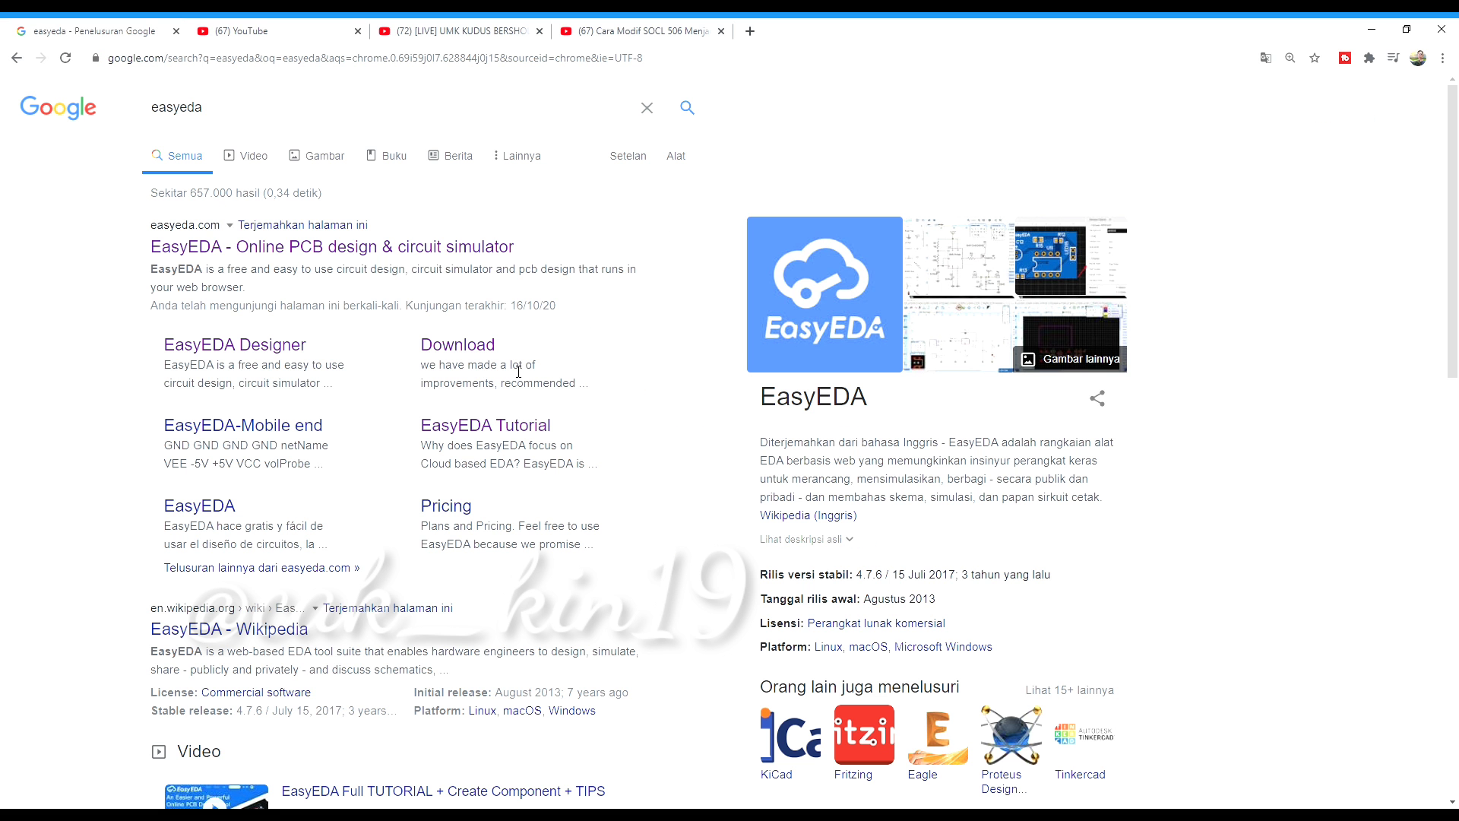
# Open the official 'EasyEDA - Online PCB design & circuit simulator' result in a new tab and view it
pyautogui.scroll(-1, 861, 452)
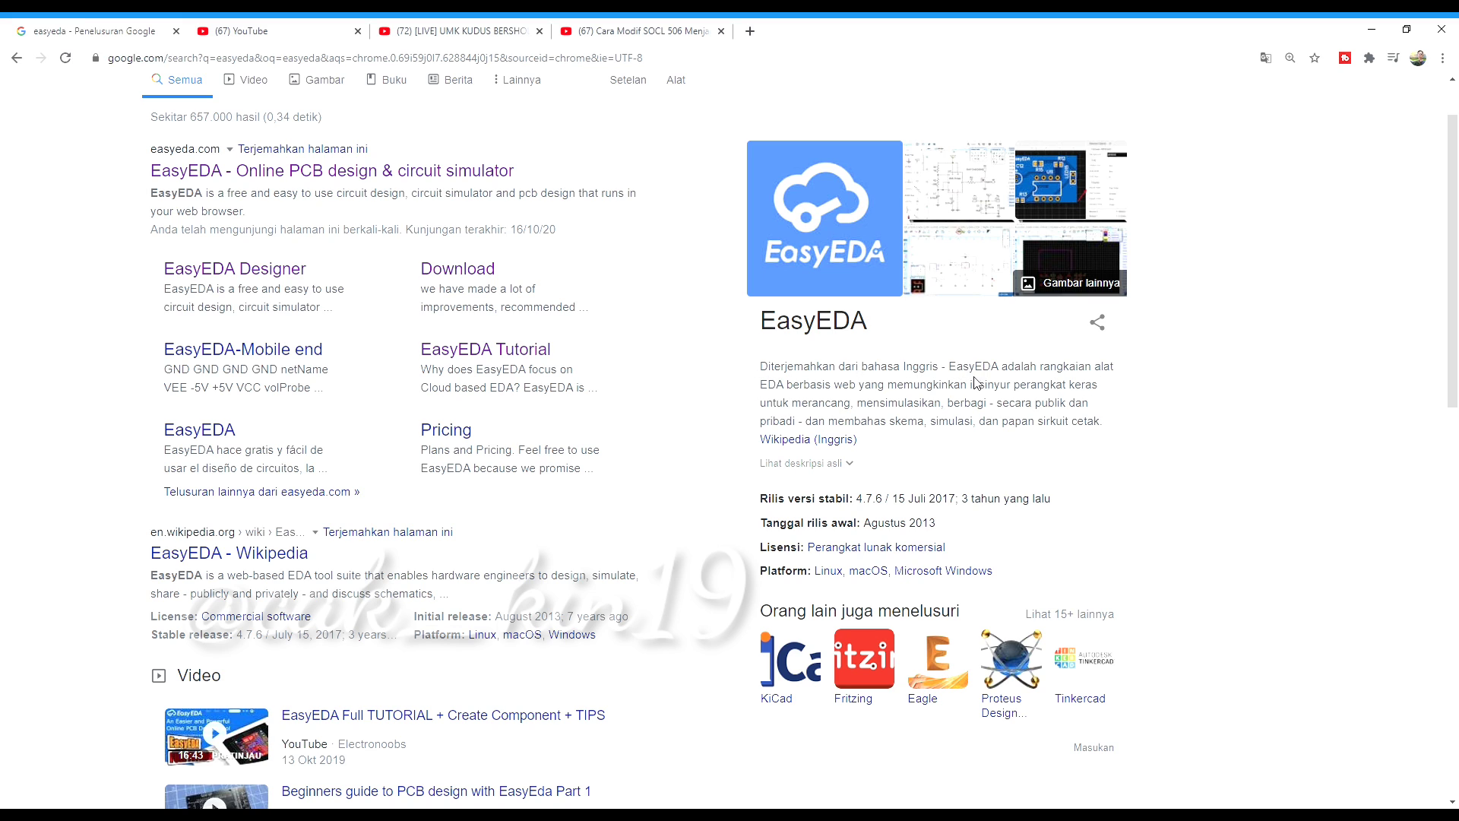
pyautogui.scroll(1, 927, 608)
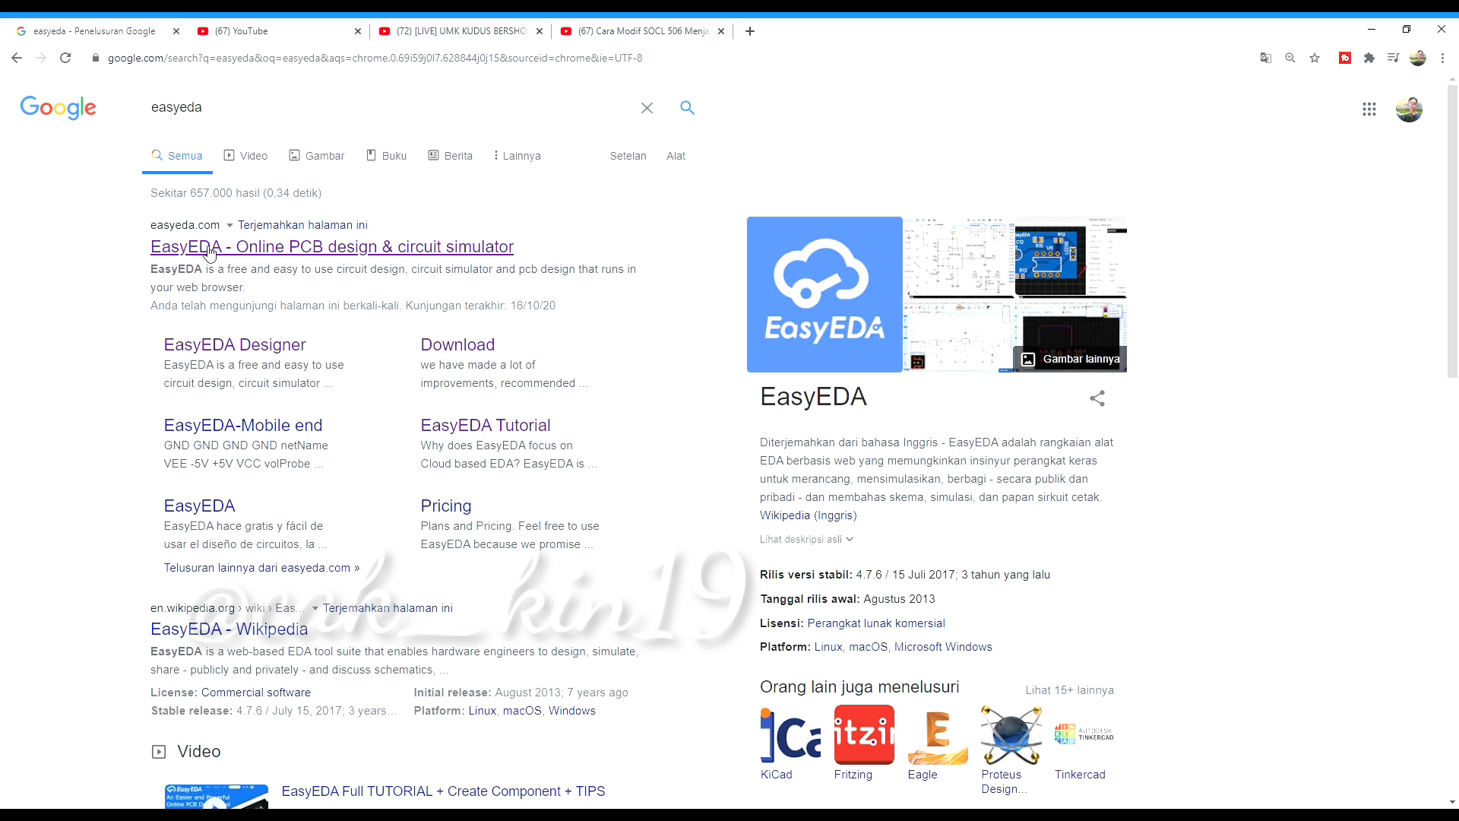
pyautogui.scroll(-2, 222, 598)
pyautogui.scroll(2, 221, 598)
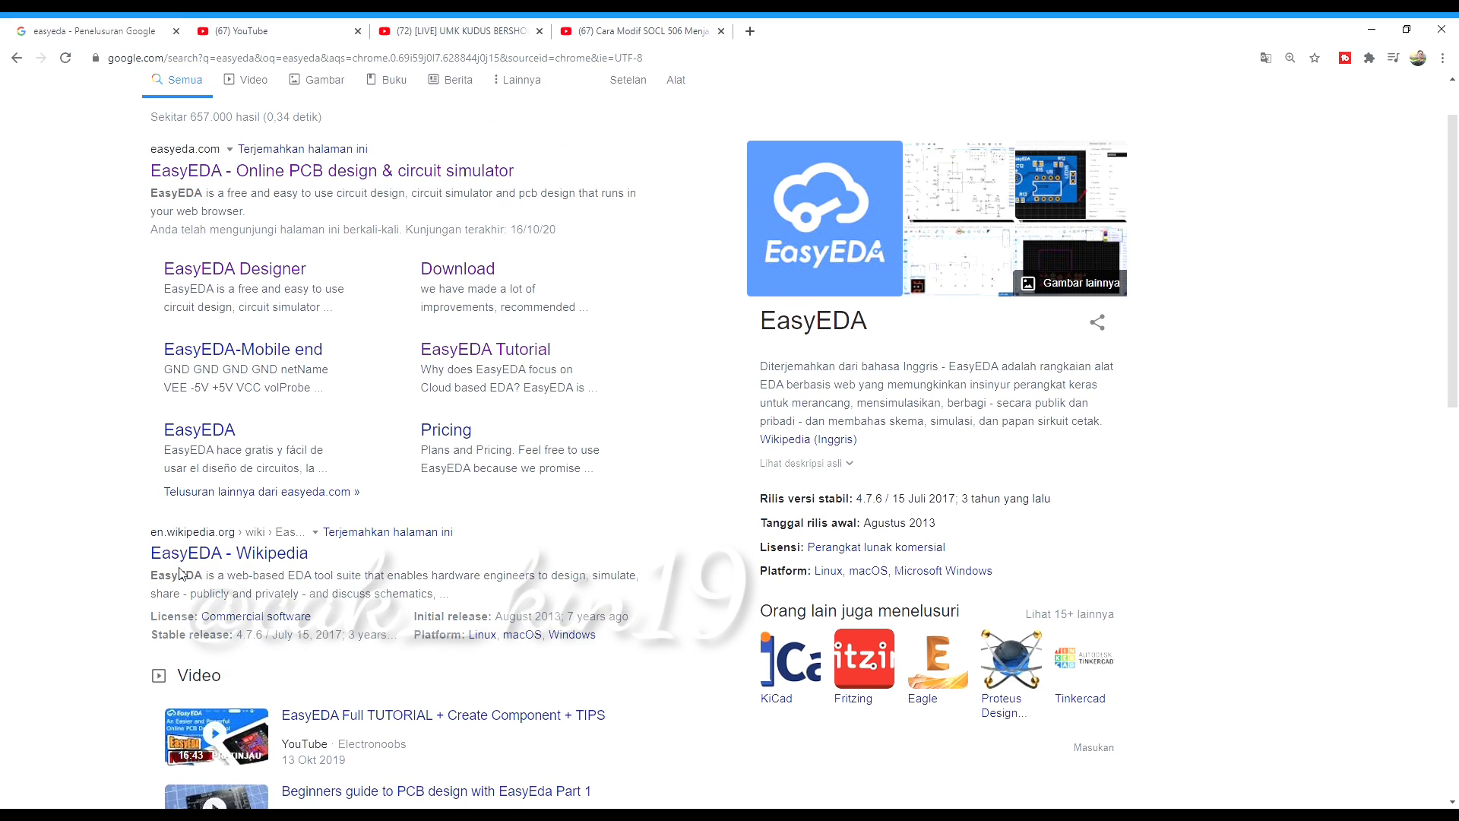
pyautogui.scroll(-6, 243, 593)
pyautogui.scroll(5, 268, 588)
pyautogui.scroll(2, 267, 587)
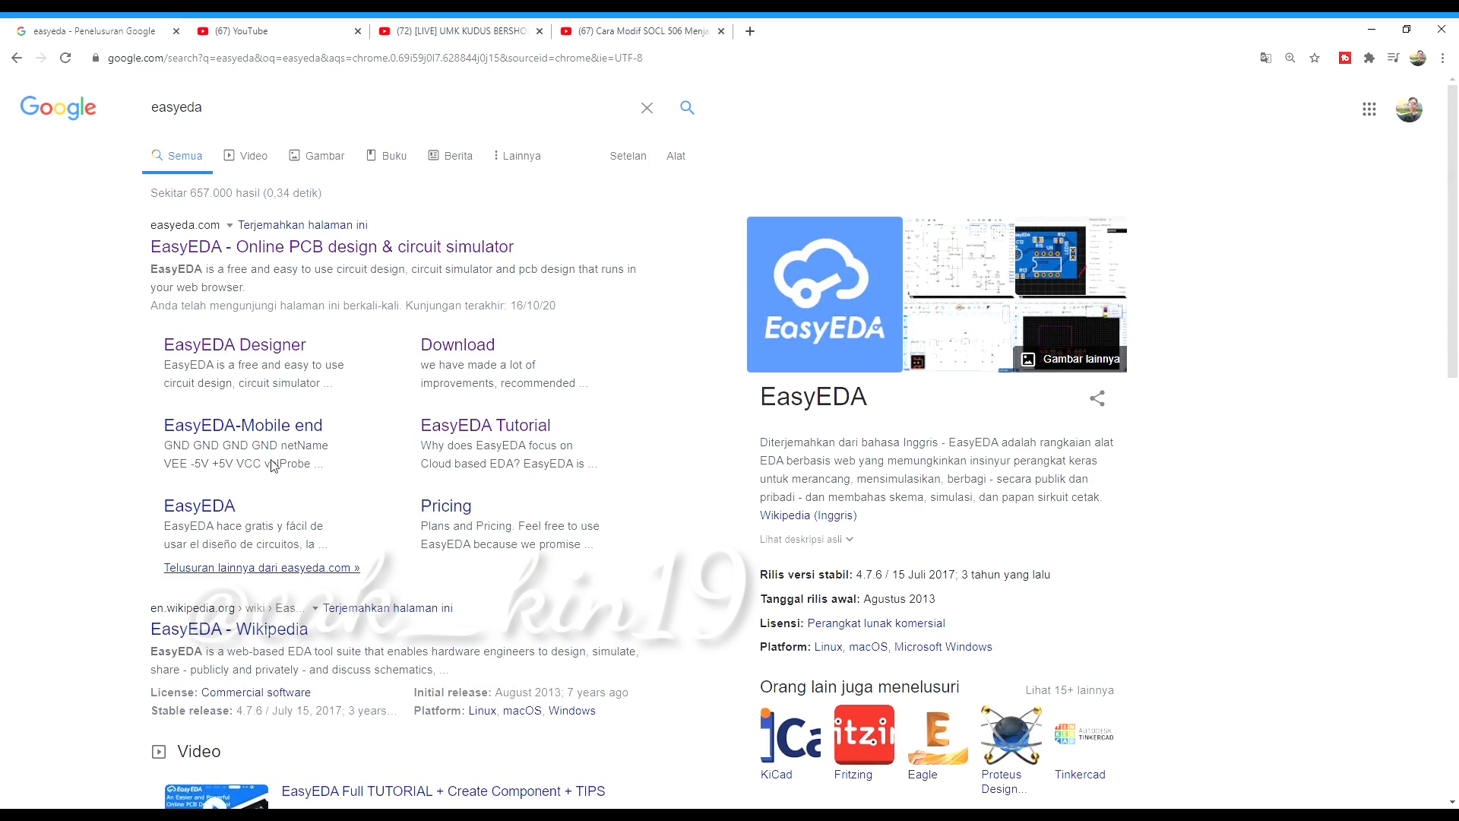
pyautogui.middleClick(311, 253)
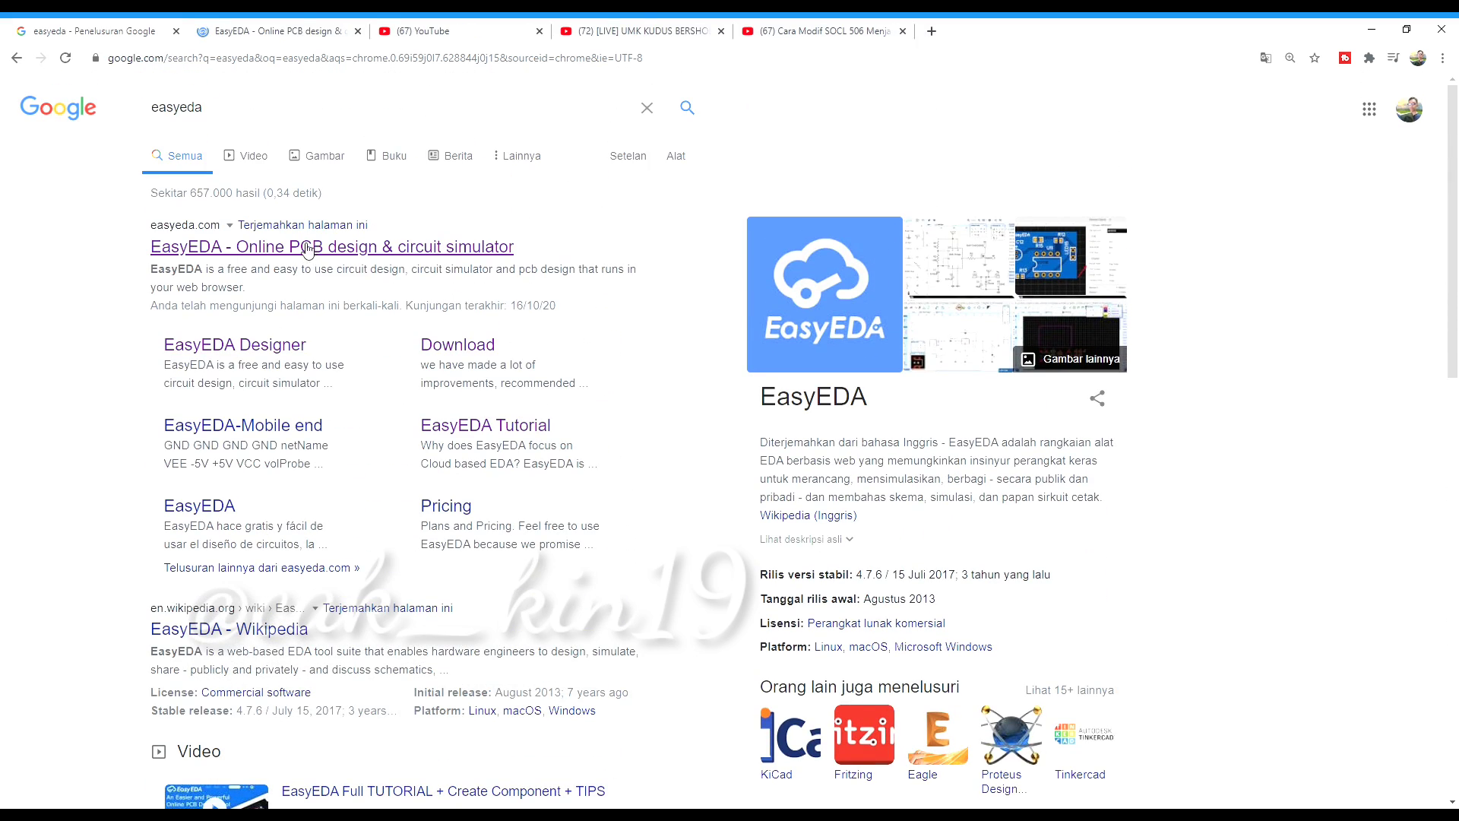
pyautogui.click(295, 29)
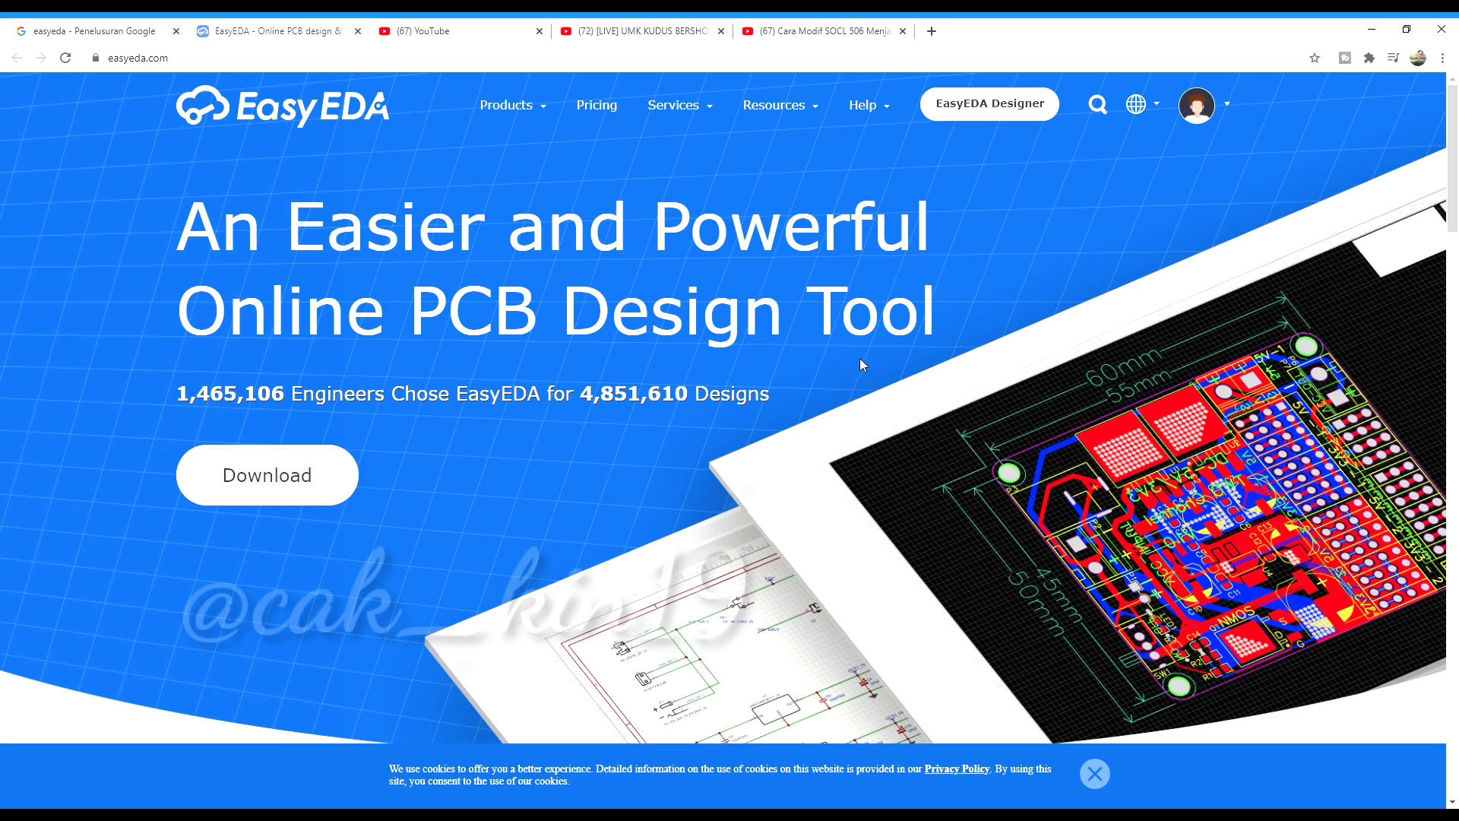
# Log out of EasyEDA and log back in with the account e-mail and password, passing reCAPTCHA
pyautogui.moveTo(1216, 113)
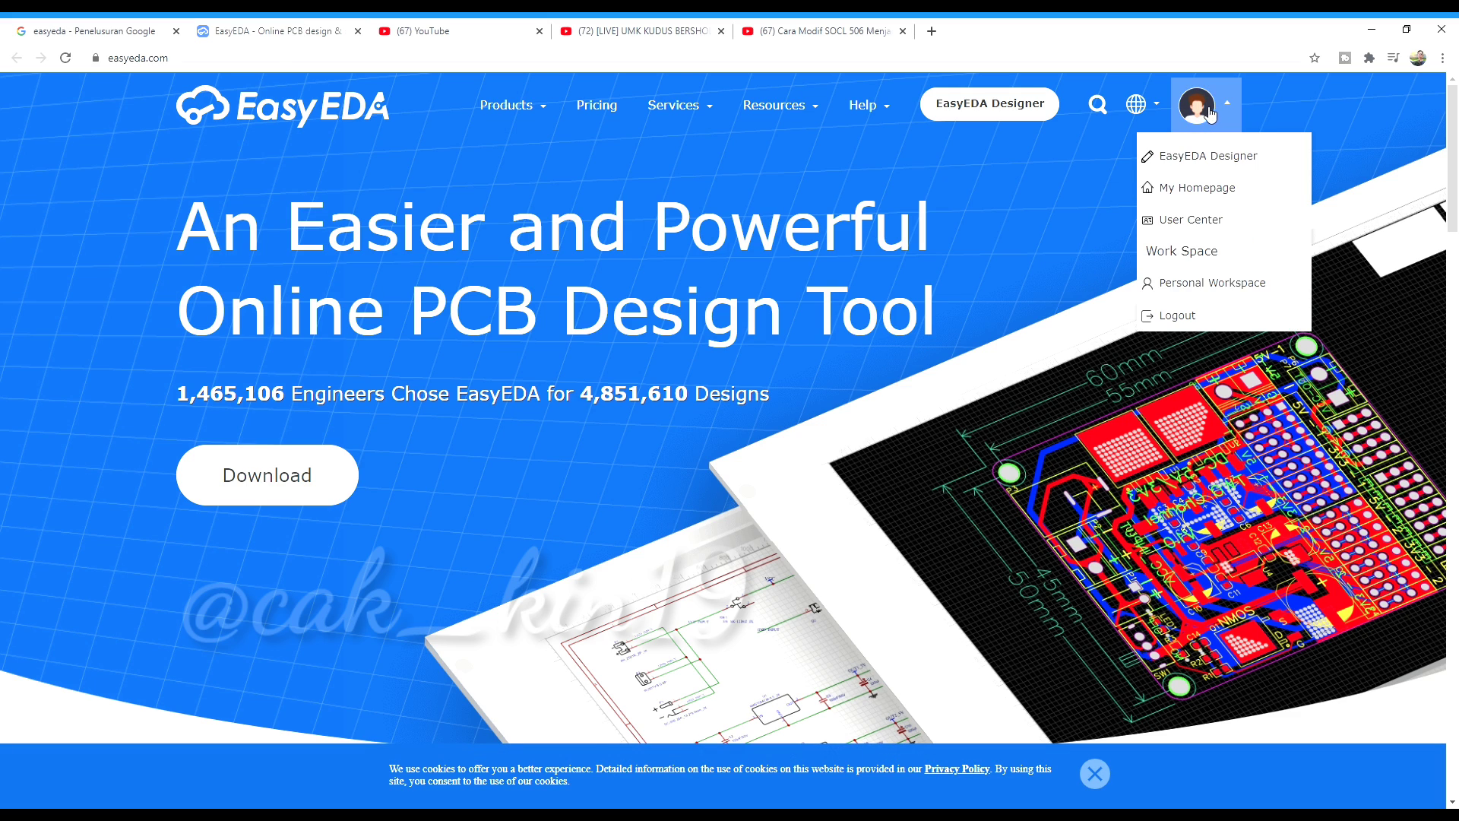
pyautogui.click(1192, 327)
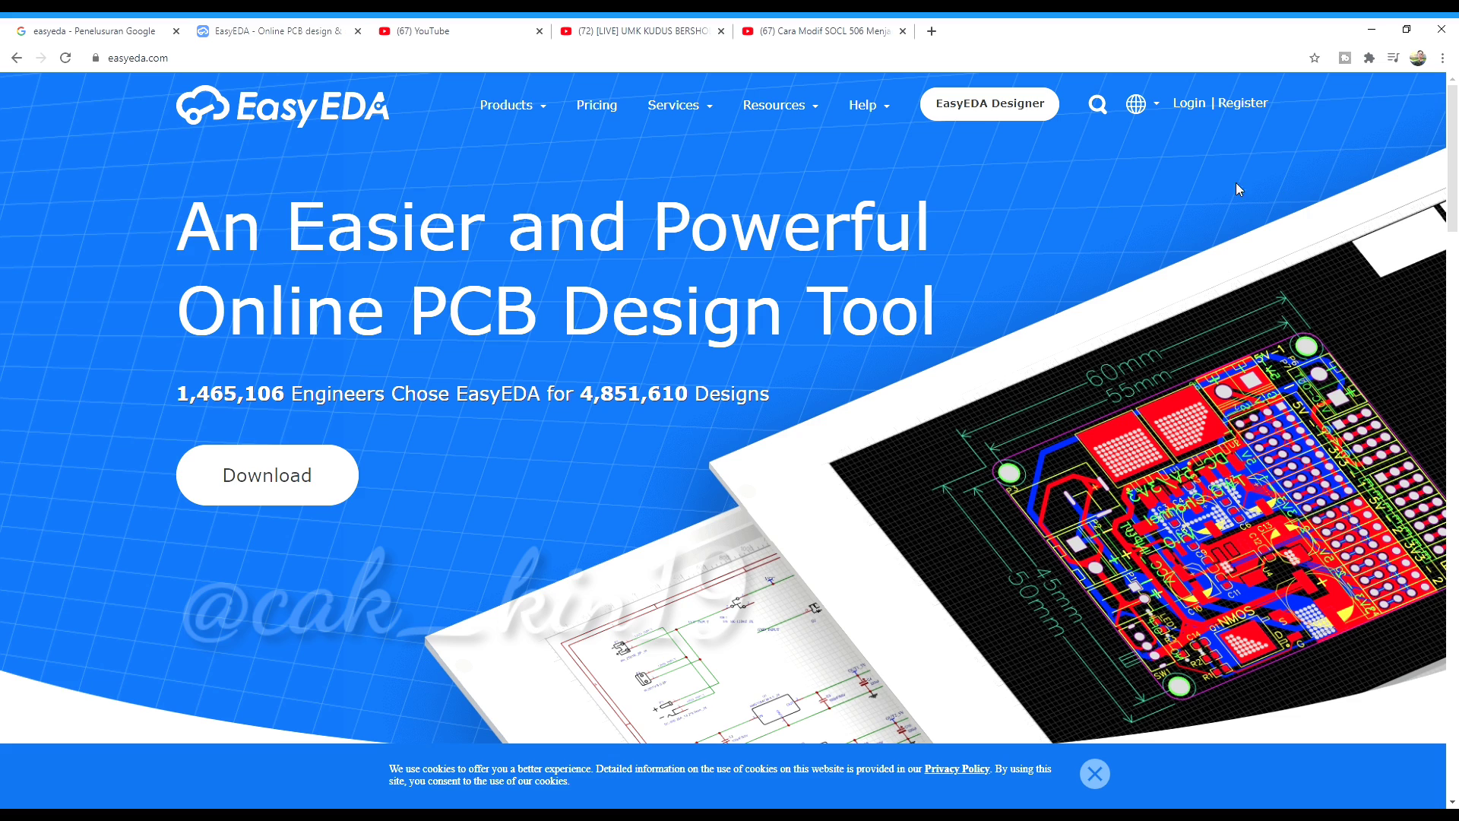
pyautogui.click(1204, 111)
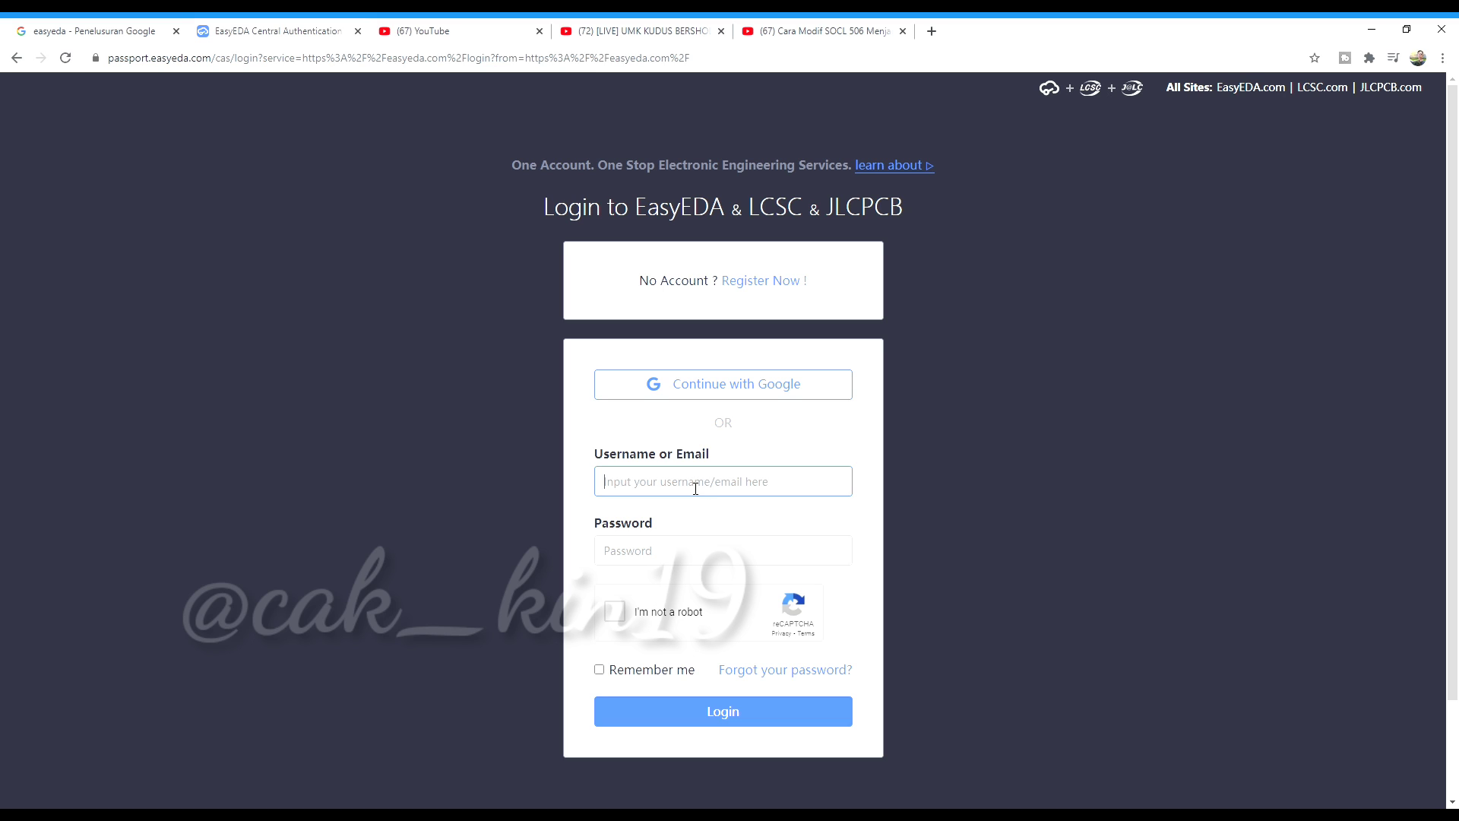
pyautogui.click(706, 556)
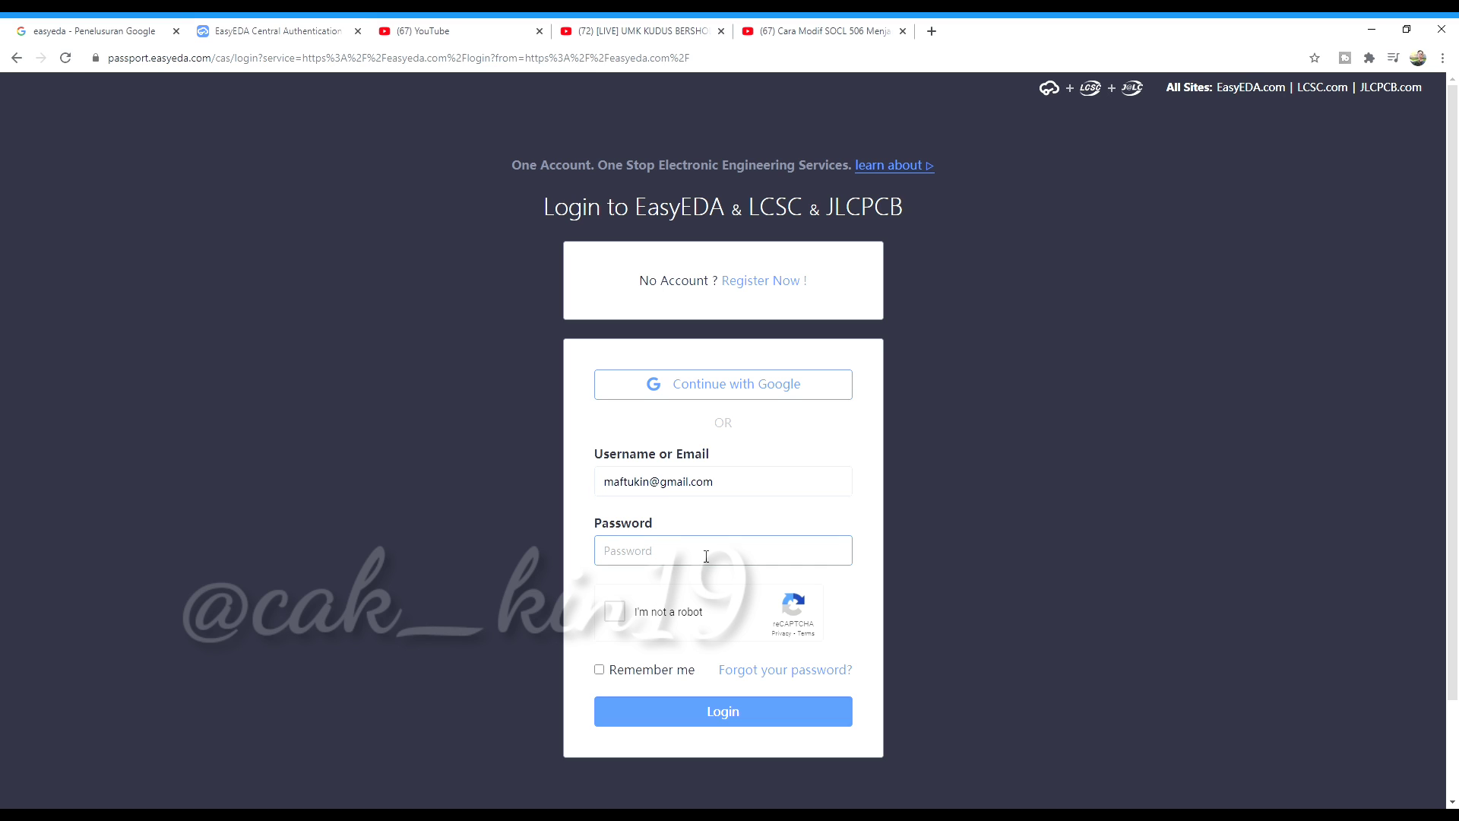
pyautogui.write('•')
pyautogui.scroll(-1, 654, 401)
pyautogui.click(614, 535)
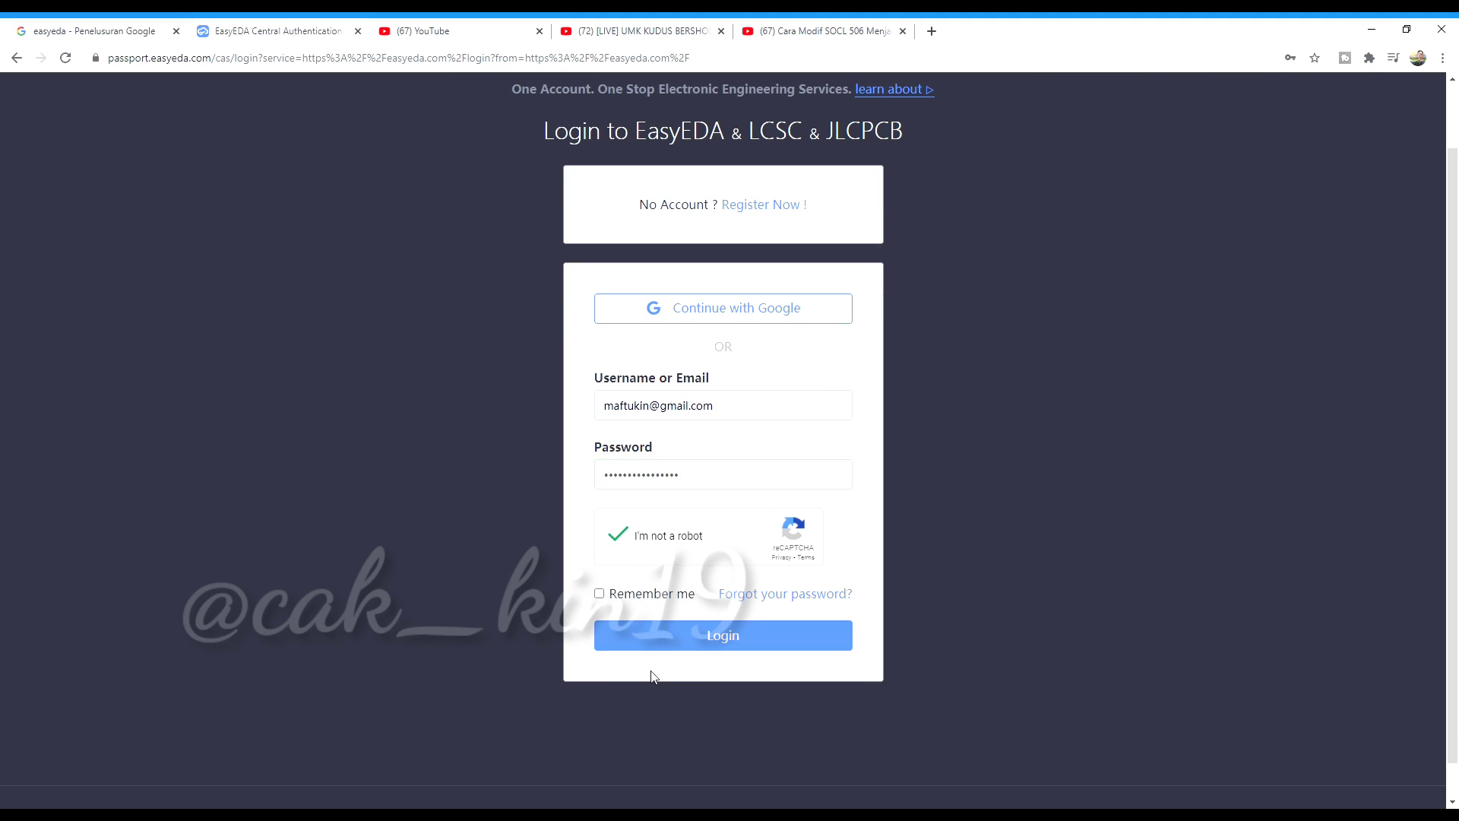
pyautogui.click(728, 631)
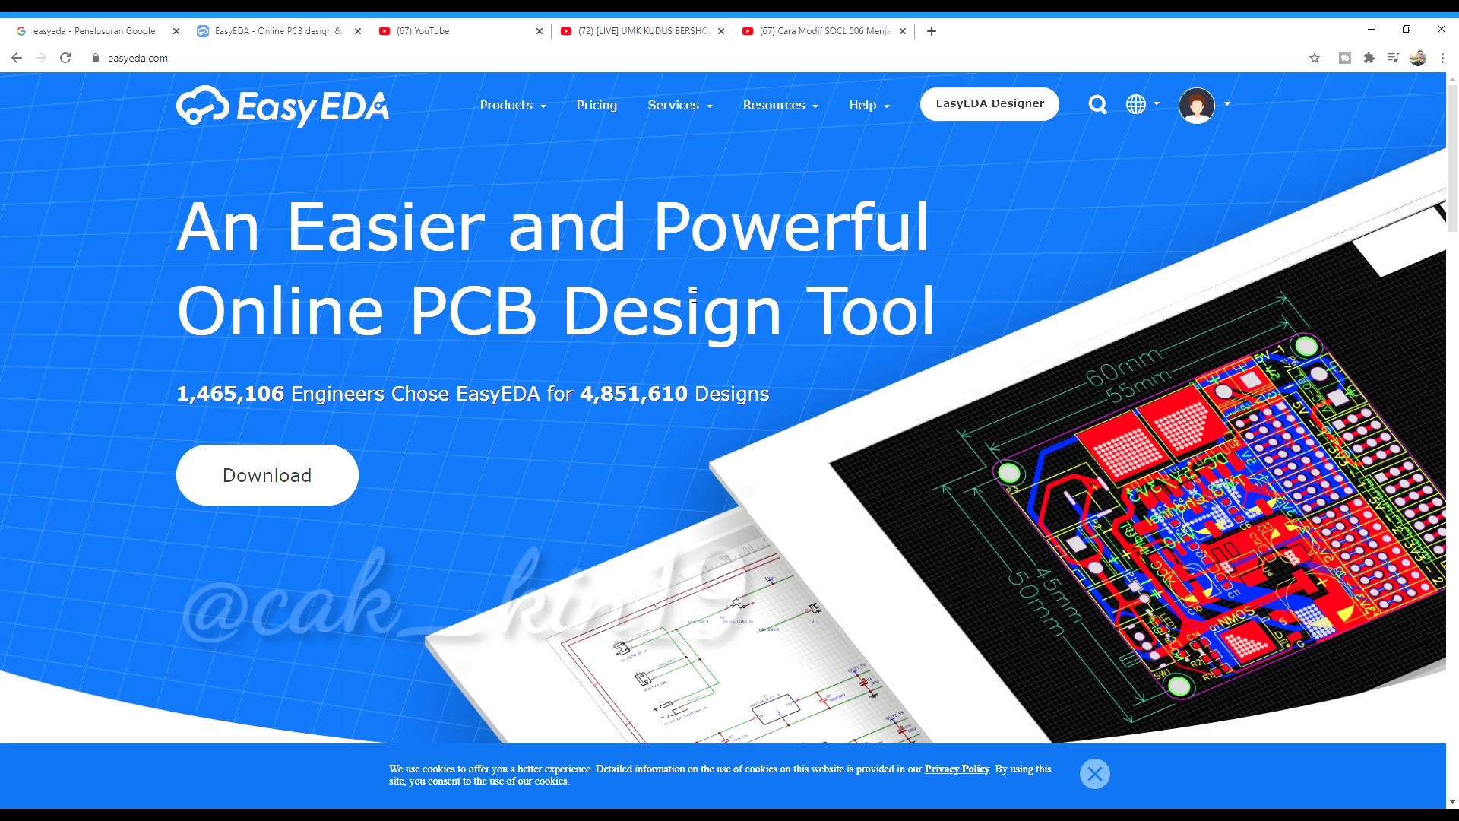
# Open Personal Workspace from the avatar menu to list all 61 projects
pyautogui.moveTo(1220, 112)
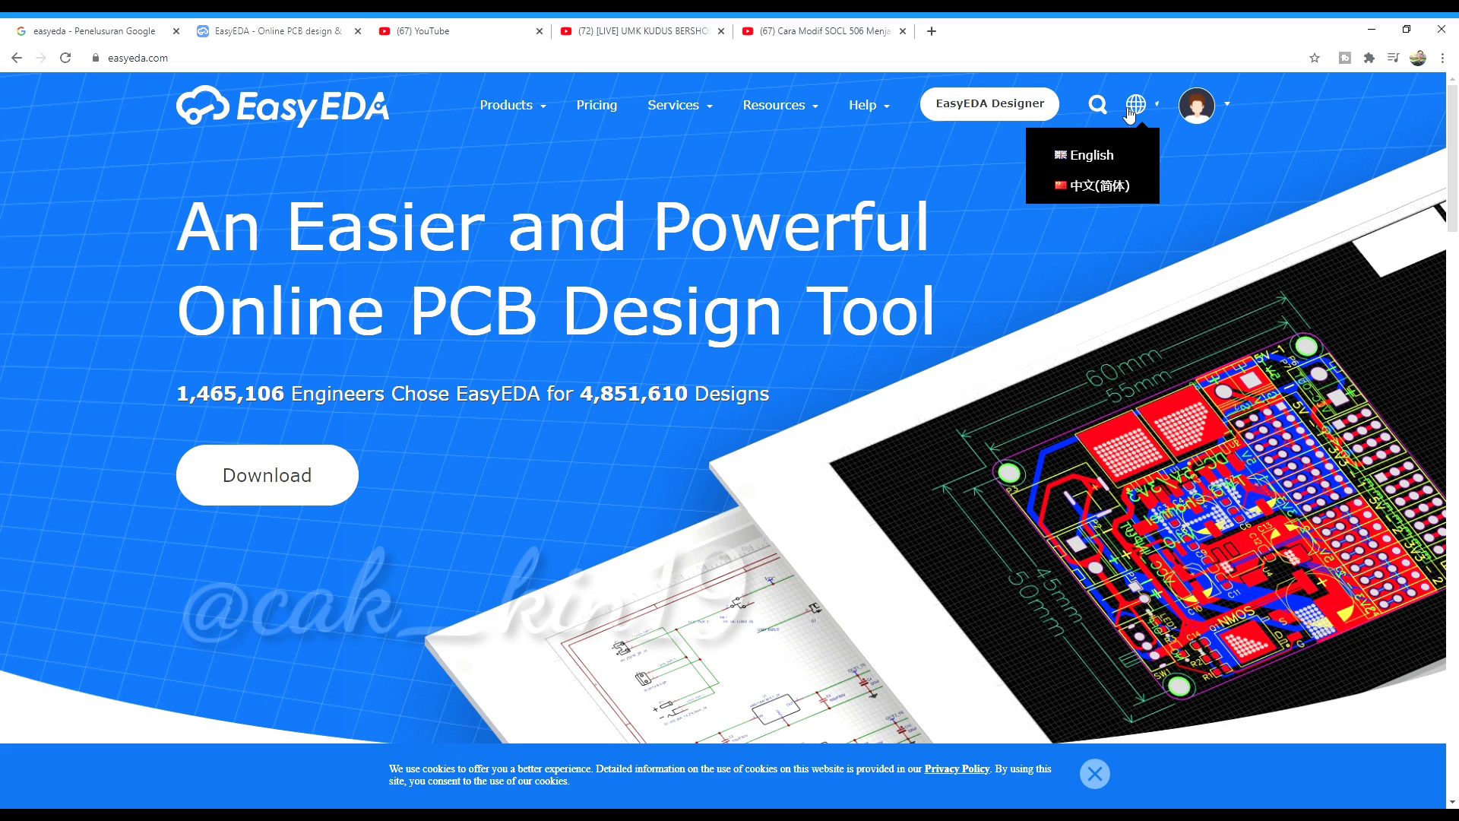
pyautogui.moveTo(788, 99)
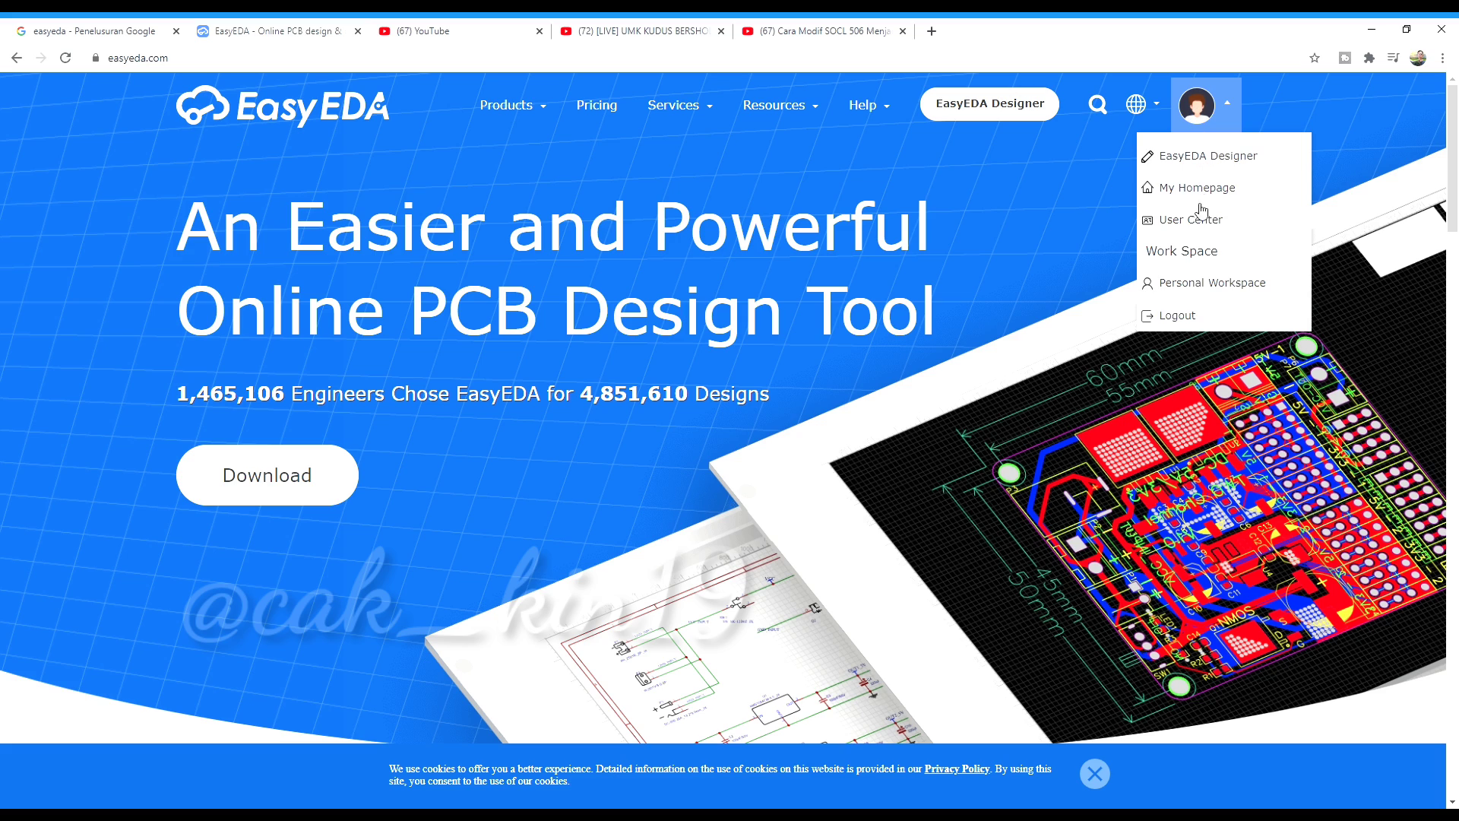
pyautogui.click(1191, 285)
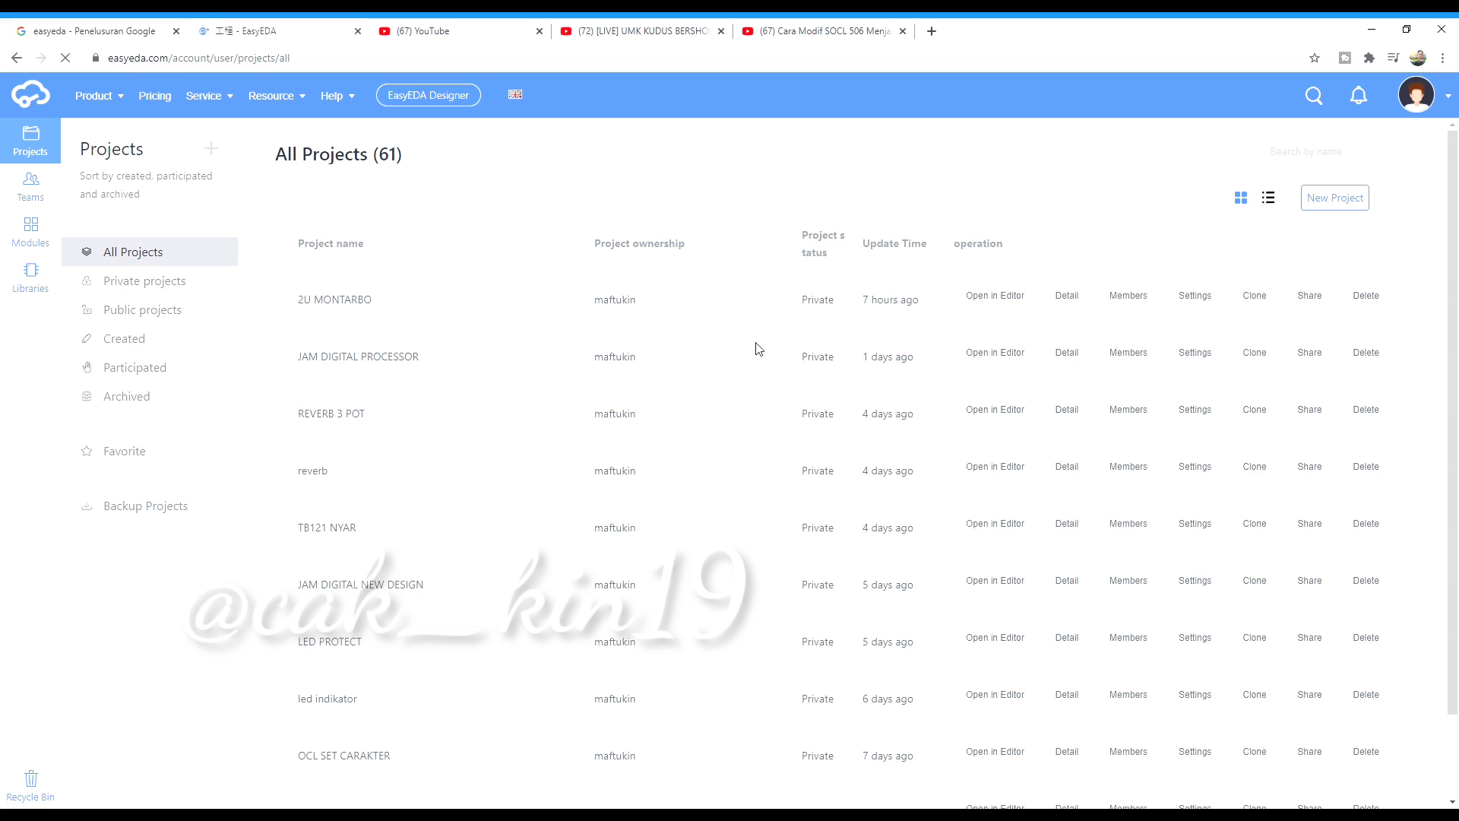
pyautogui.scroll(-2, 741, 627)
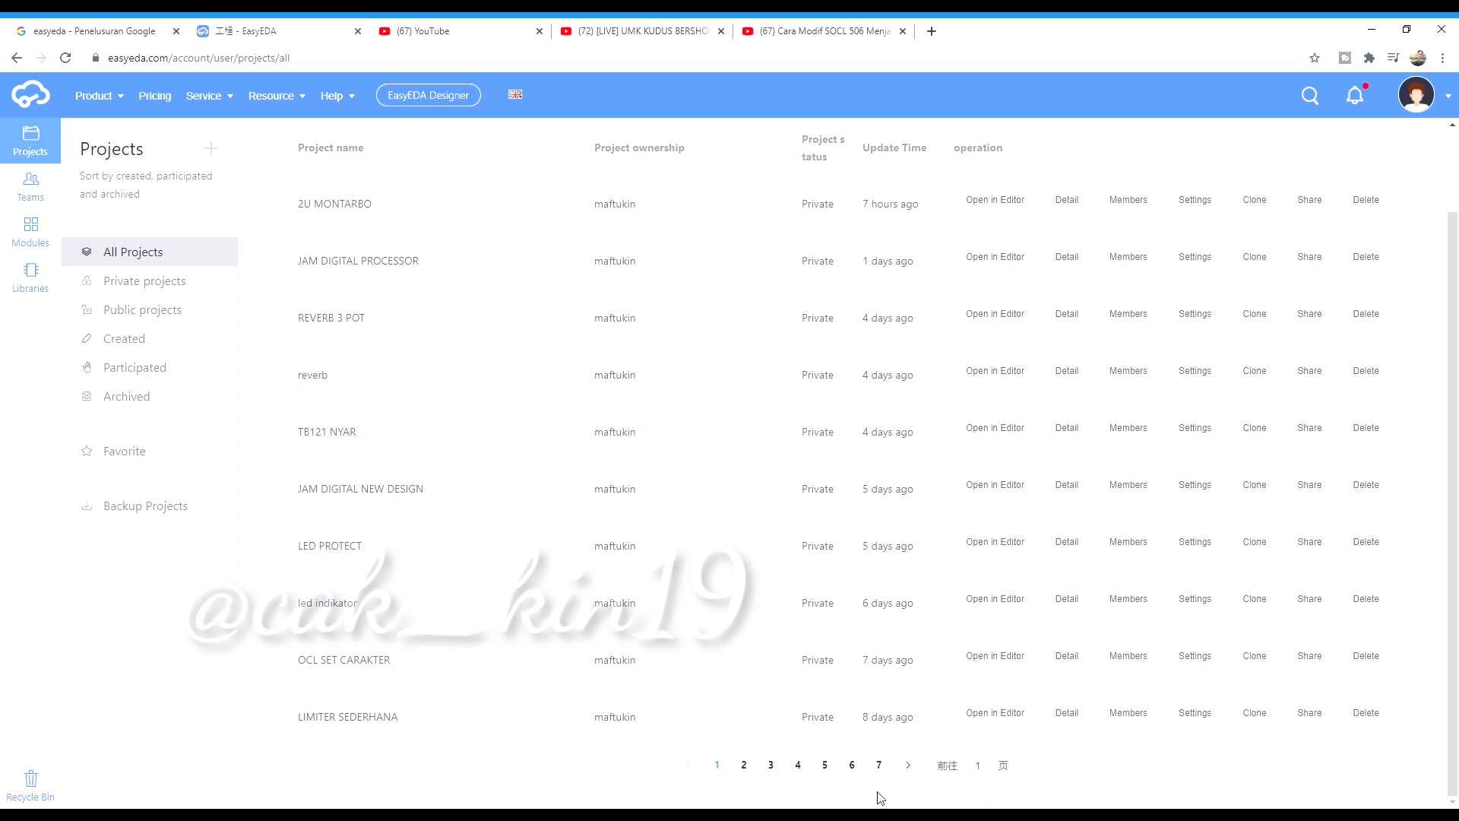
pyautogui.scroll(2, 859, 456)
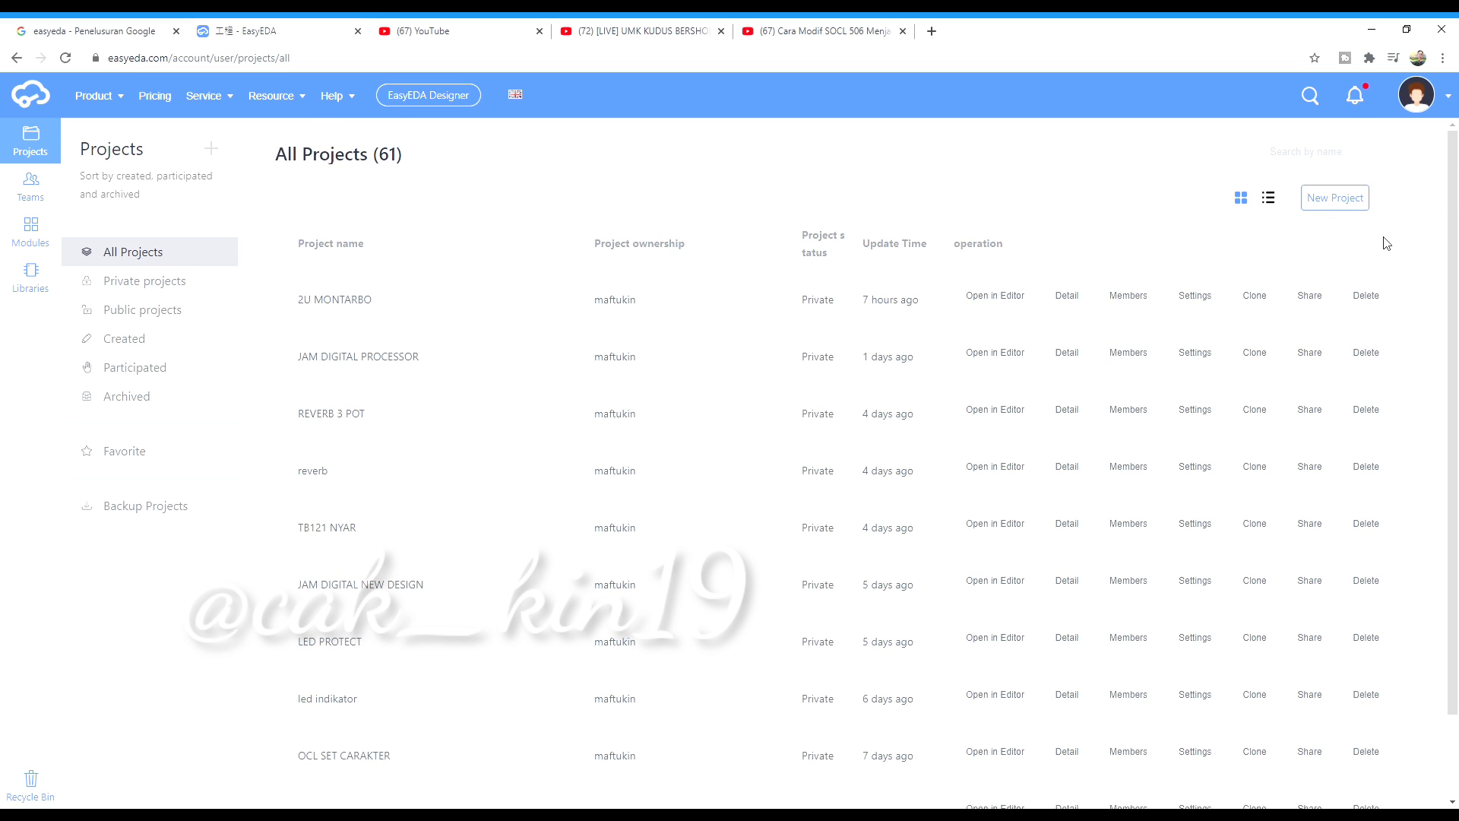
# Start a new project named 'Tutorial Desain PCB PSU Simetris'
pyautogui.click(1350, 200)
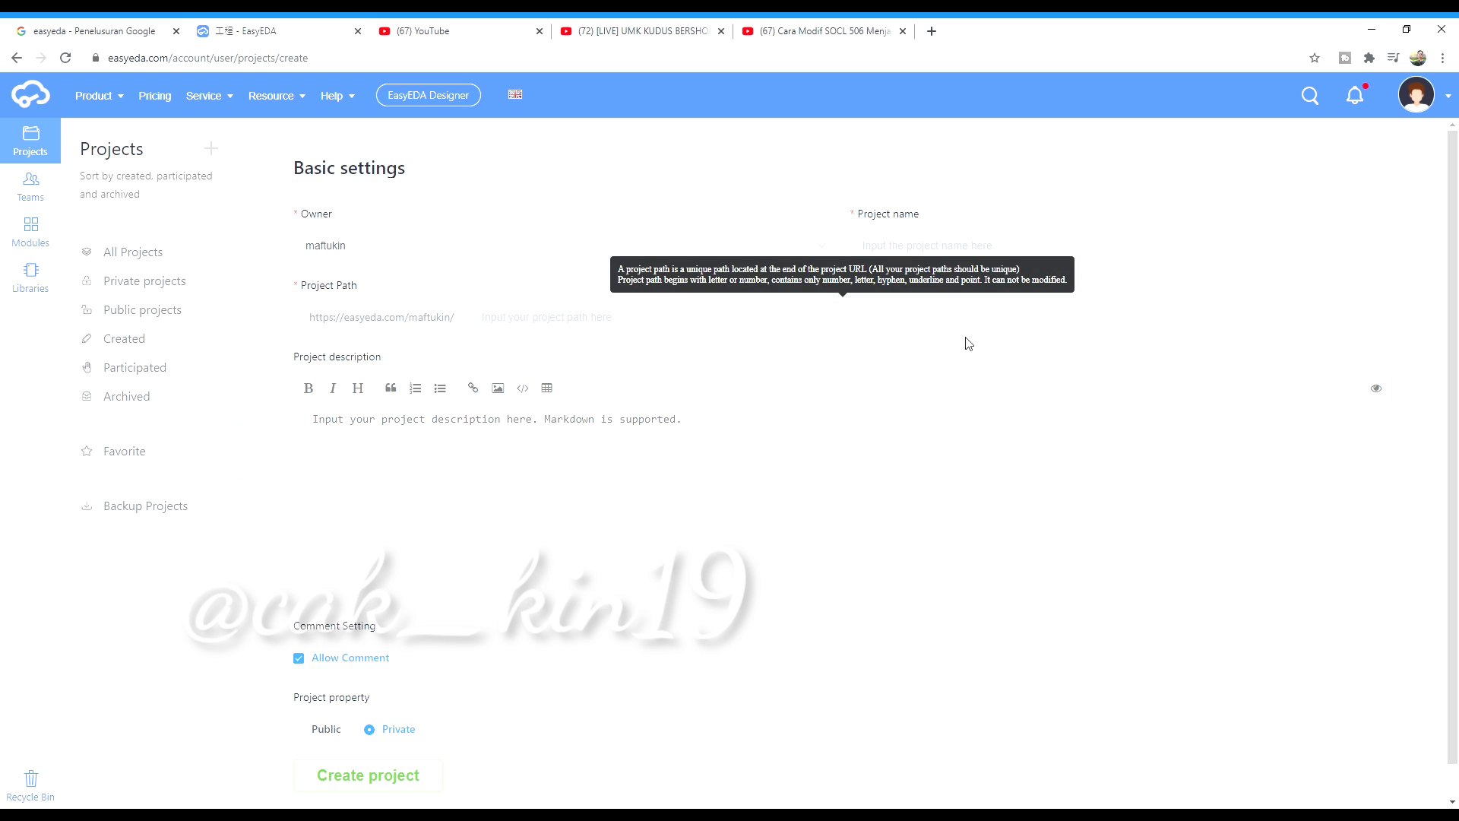
pyautogui.click(949, 253)
pyautogui.write('Trial P')
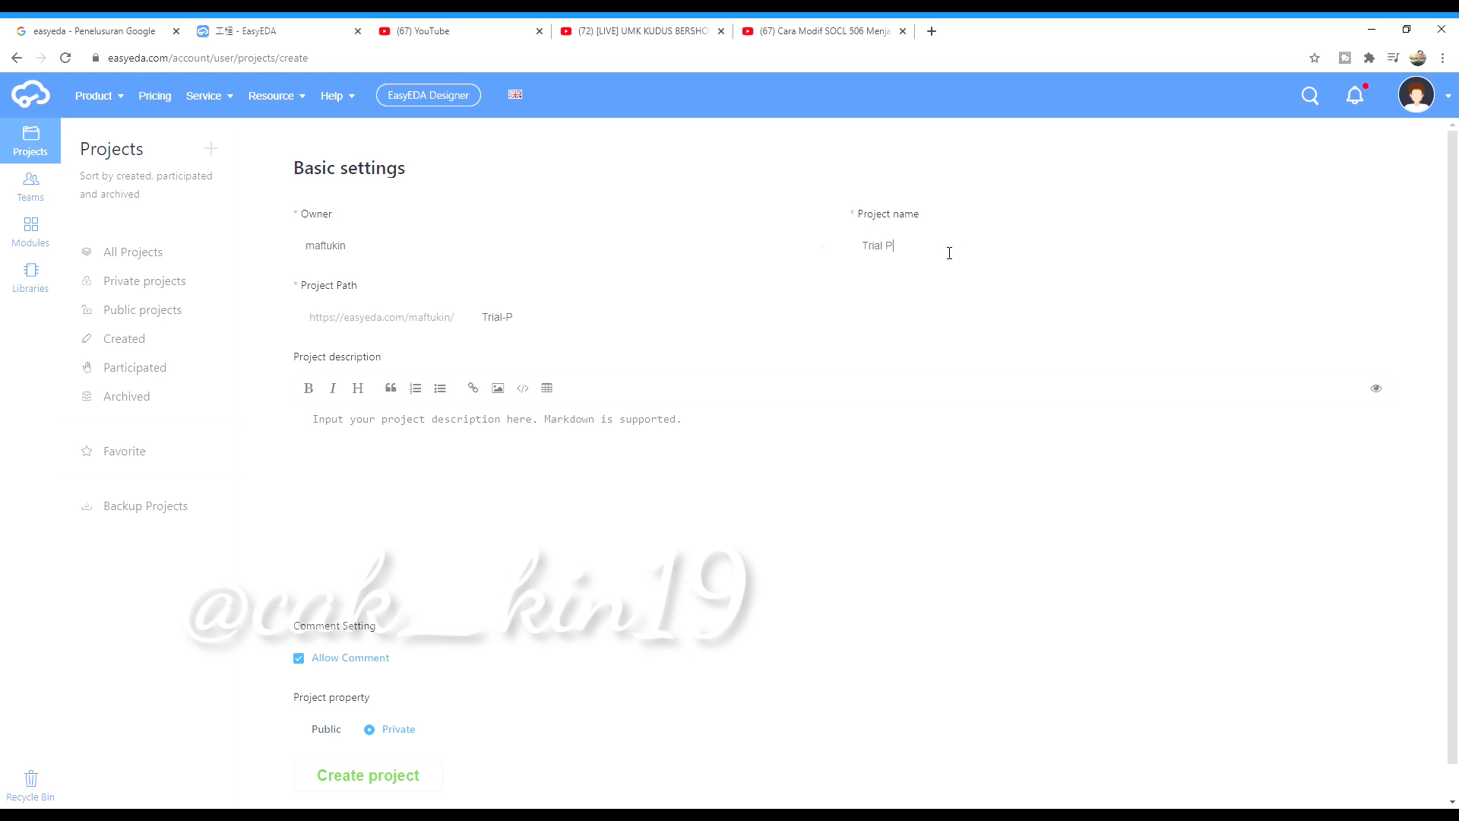
pyautogui.write('CB')
pyautogui.press('BackSpace')
pyautogui.press('BackSpace')
pyautogui.press('BackSpace')
pyautogui.press('BackSpace')
pyautogui.press('BackSpace')
pyautogui.press('BackSpace')
pyautogui.press('BackSpace')
pyautogui.press('BackSpace')
pyautogui.press('BackSpace')
pyautogui.write('Tutorial Desain PCB PSU')
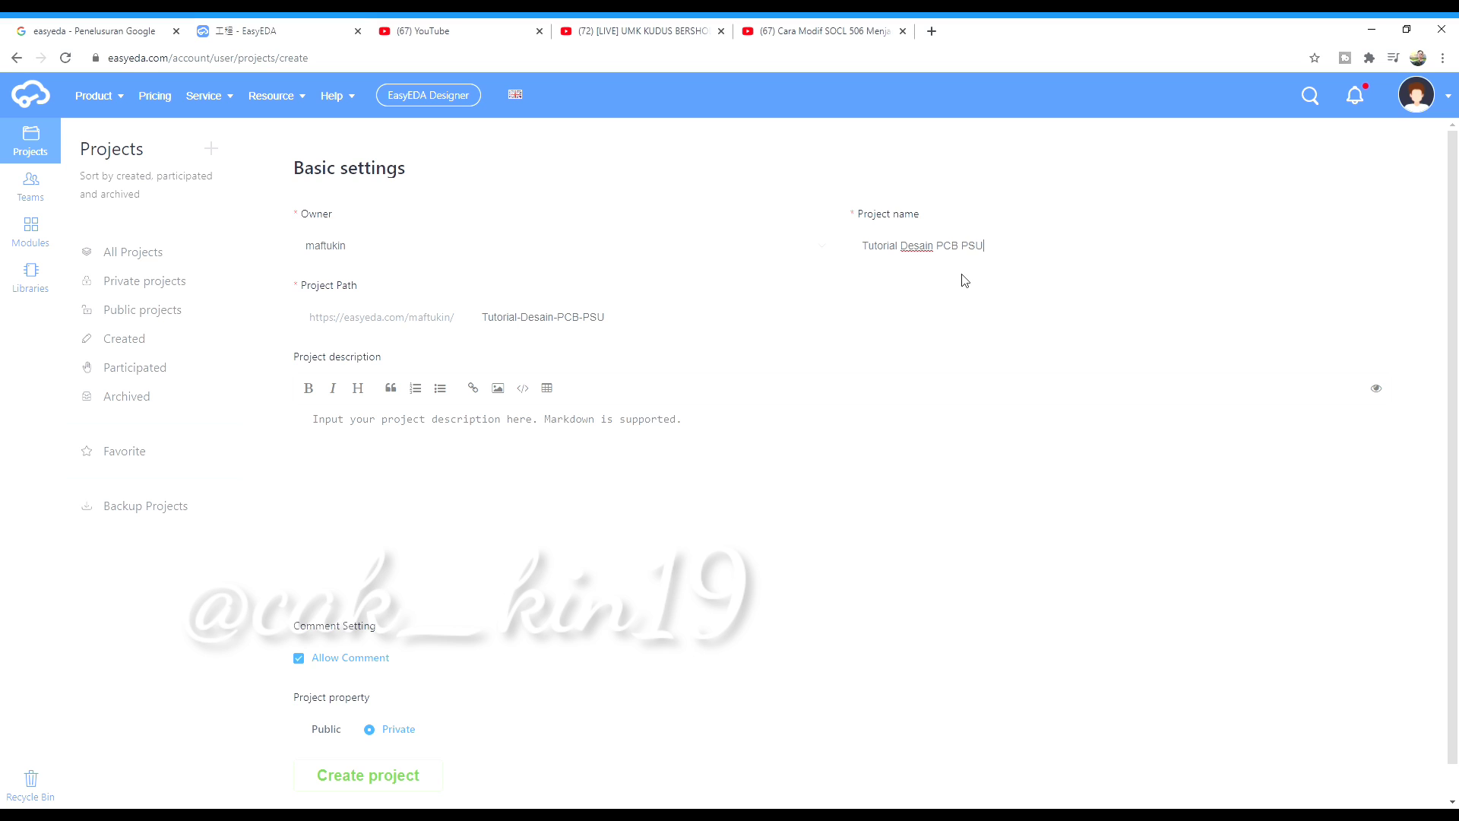
pyautogui.write(' Simte')
# Keep the project Private and create it
pyautogui.scroll(-1, 476, 473)
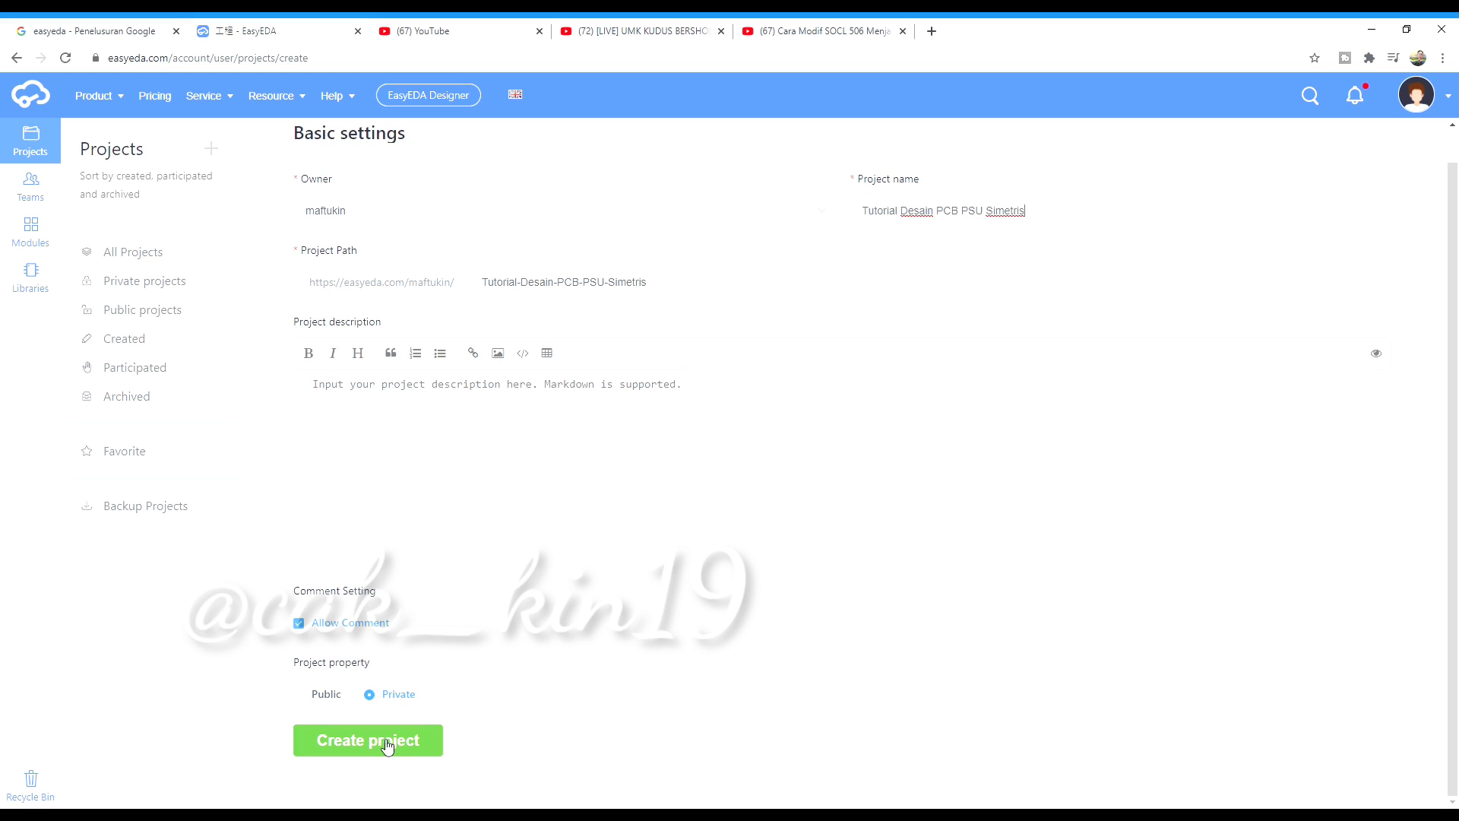
pyautogui.click(300, 696)
pyautogui.scroll(-2, 335, 696)
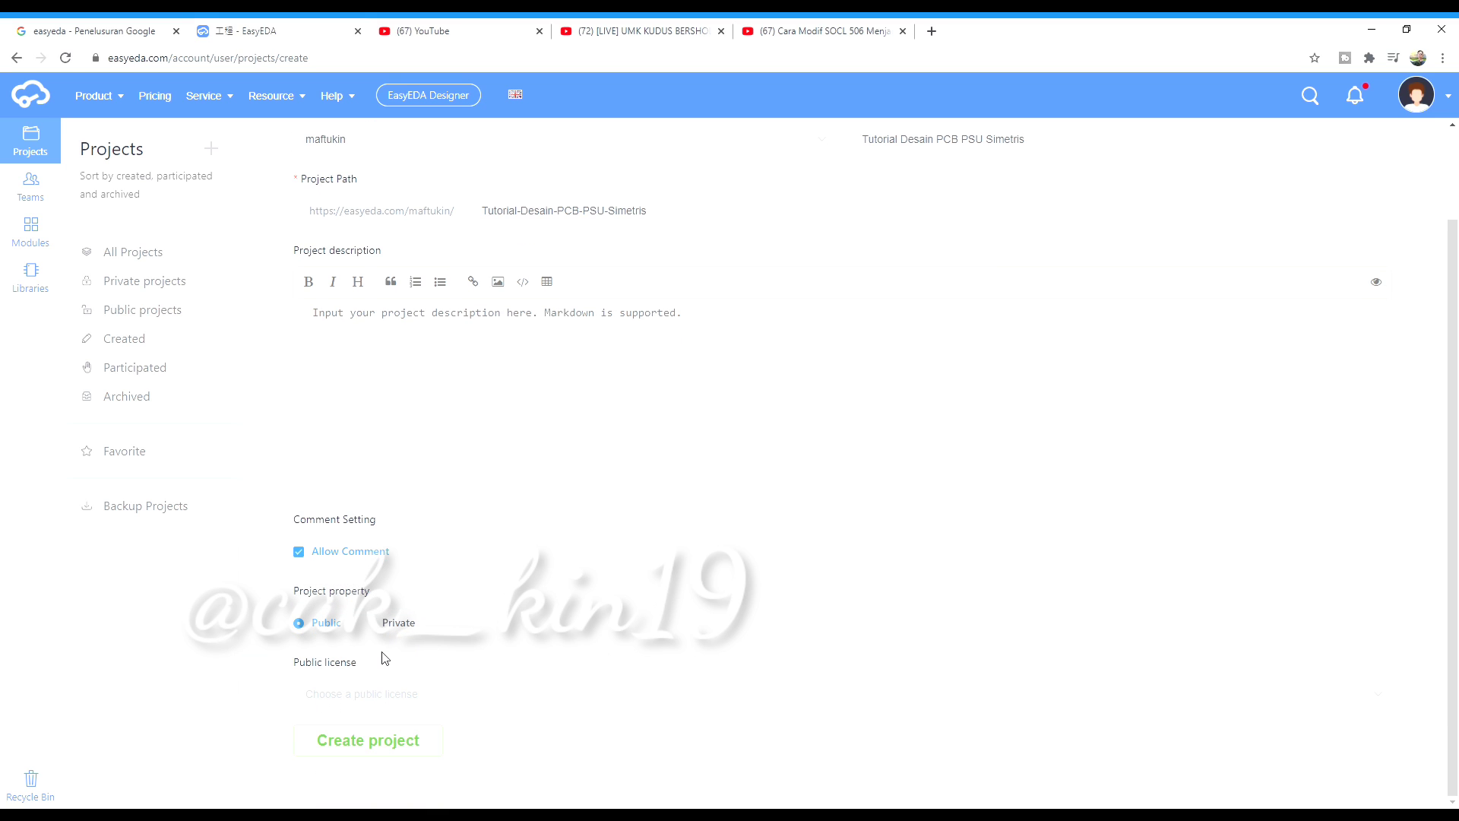
pyautogui.click(372, 623)
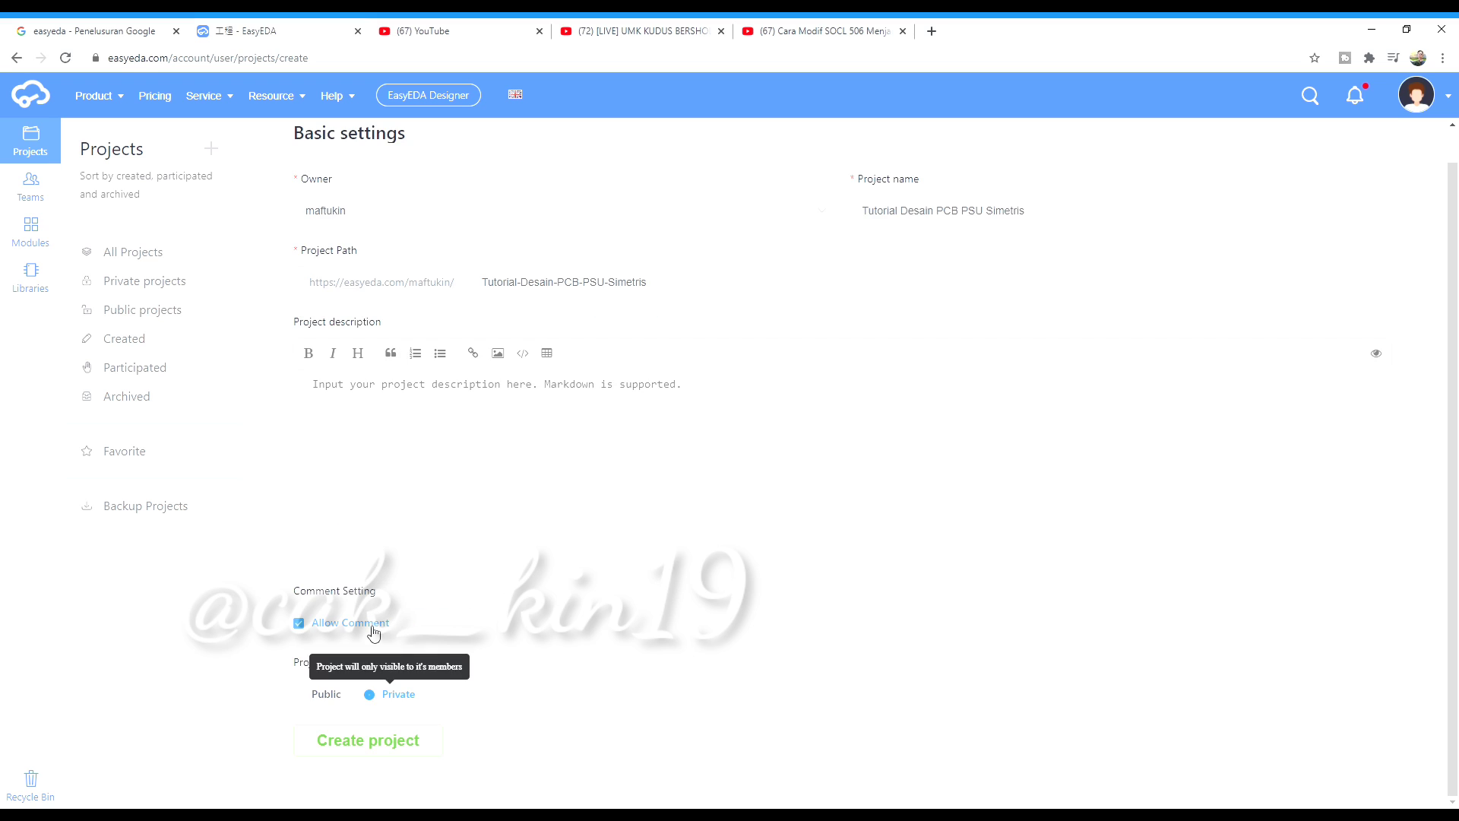
pyautogui.click(377, 741)
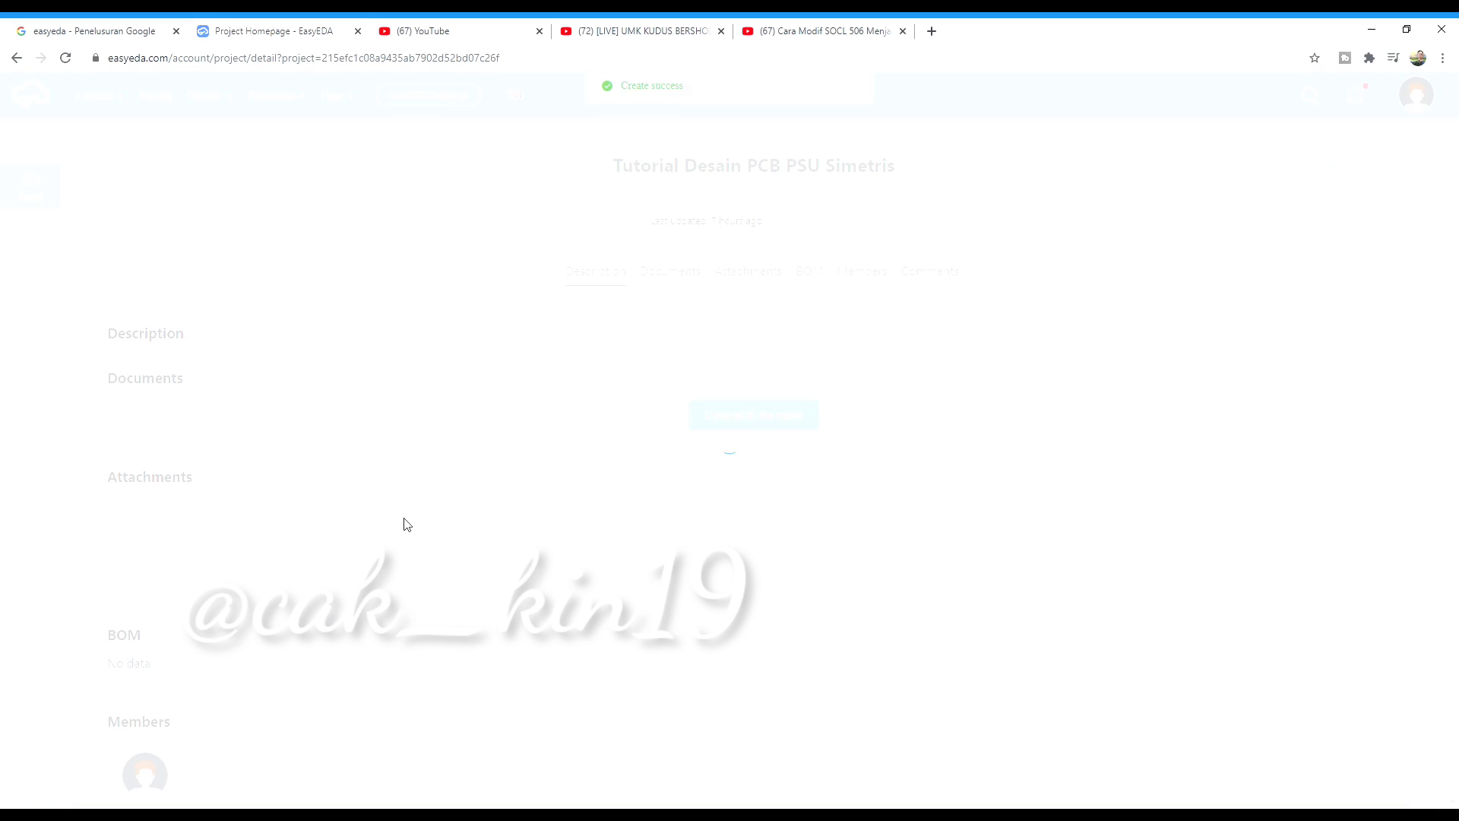
# Open all project documents in the editor, showing the blank schematic Sheet_1
pyautogui.scroll(-5, 713, 509)
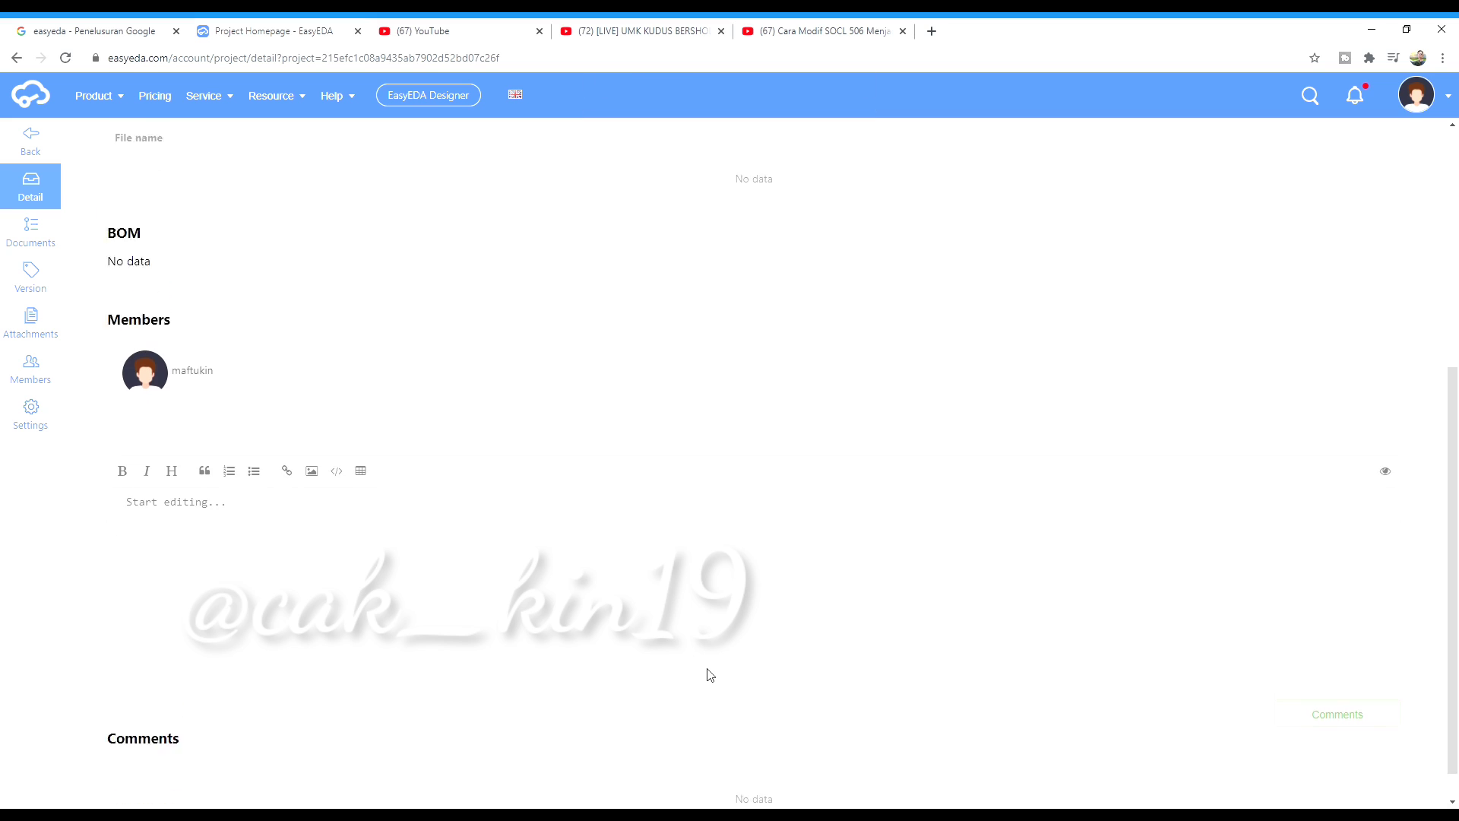
pyautogui.scroll(5, 712, 676)
pyautogui.scroll(-5, 703, 674)
pyautogui.scroll(6, 704, 671)
pyautogui.scroll(-6, 704, 671)
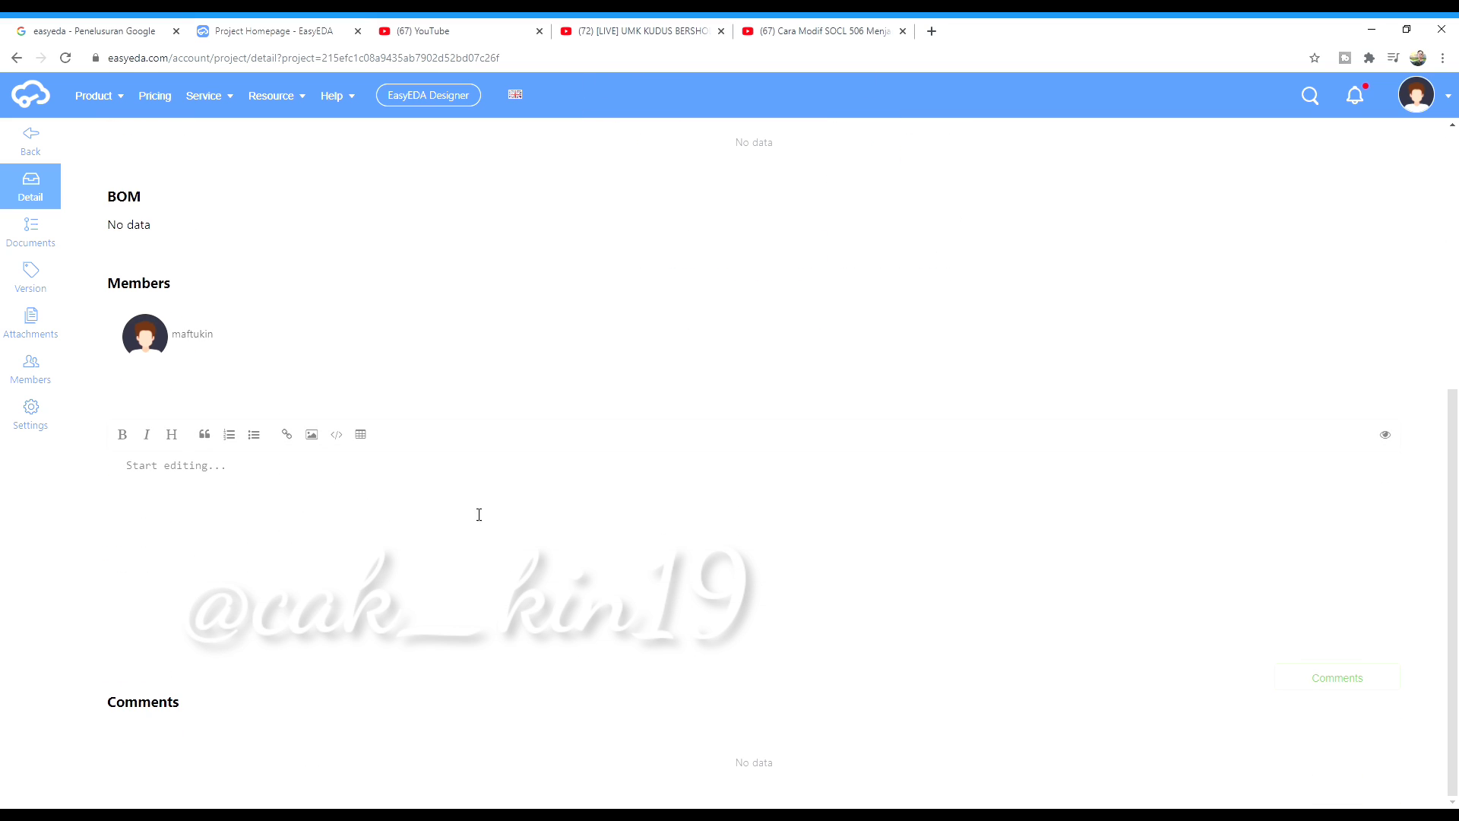
pyautogui.scroll(5, 759, 547)
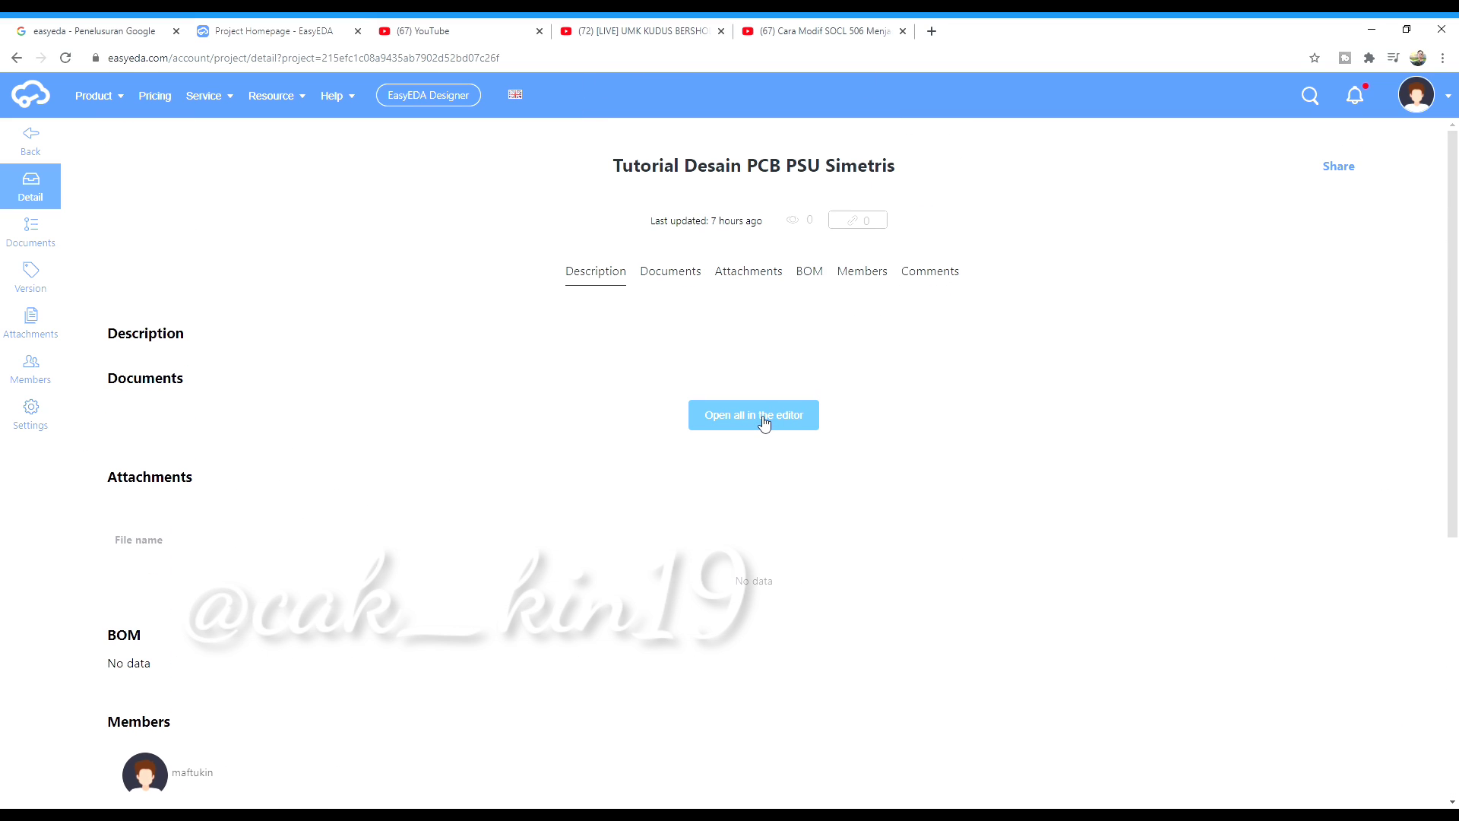
pyautogui.click(764, 423)
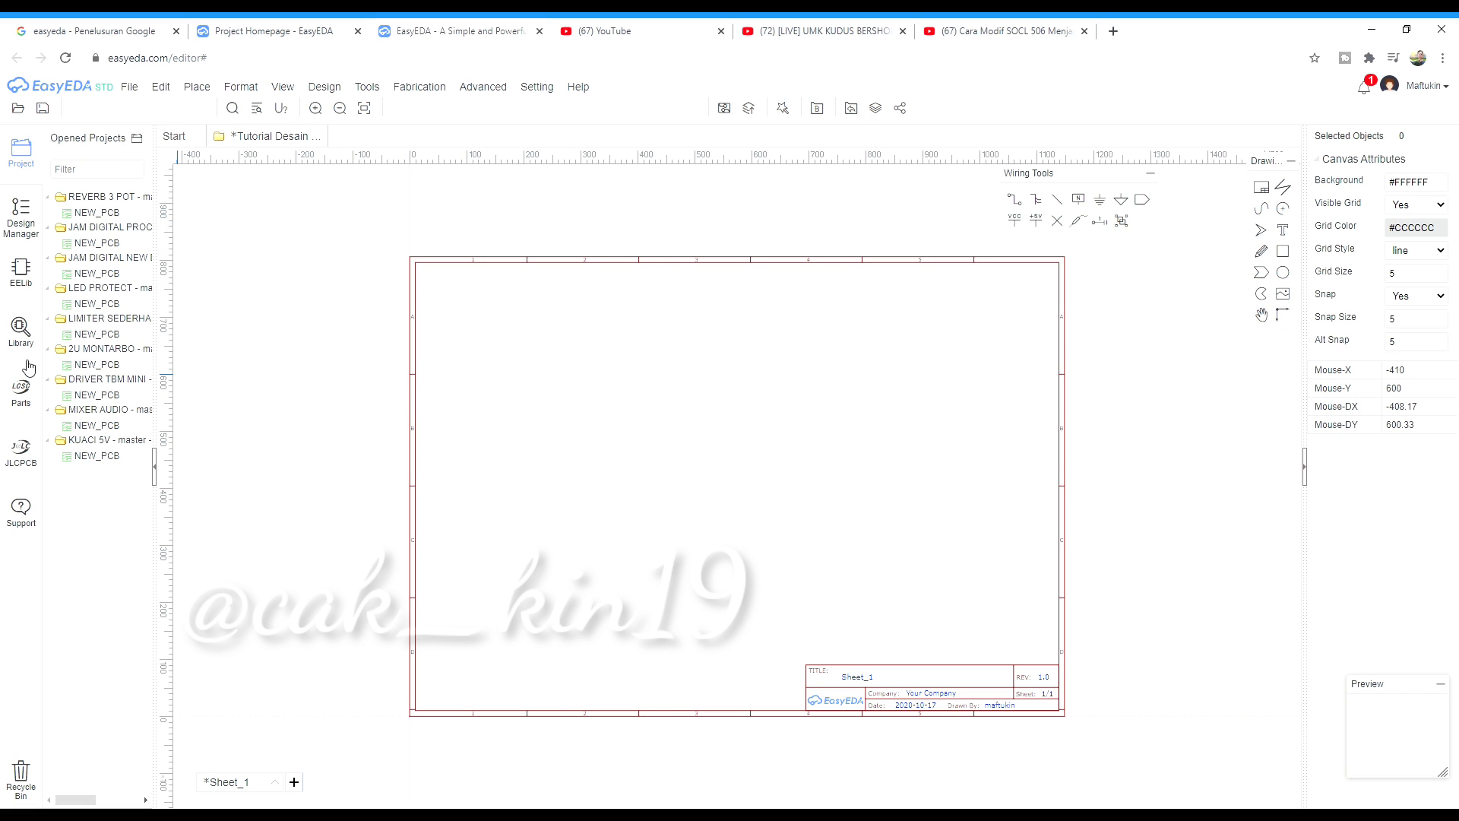
# Search the library for resistor and select the user-contributed RESISTOR AXIAL-0.3 part
pyautogui.click(21, 332)
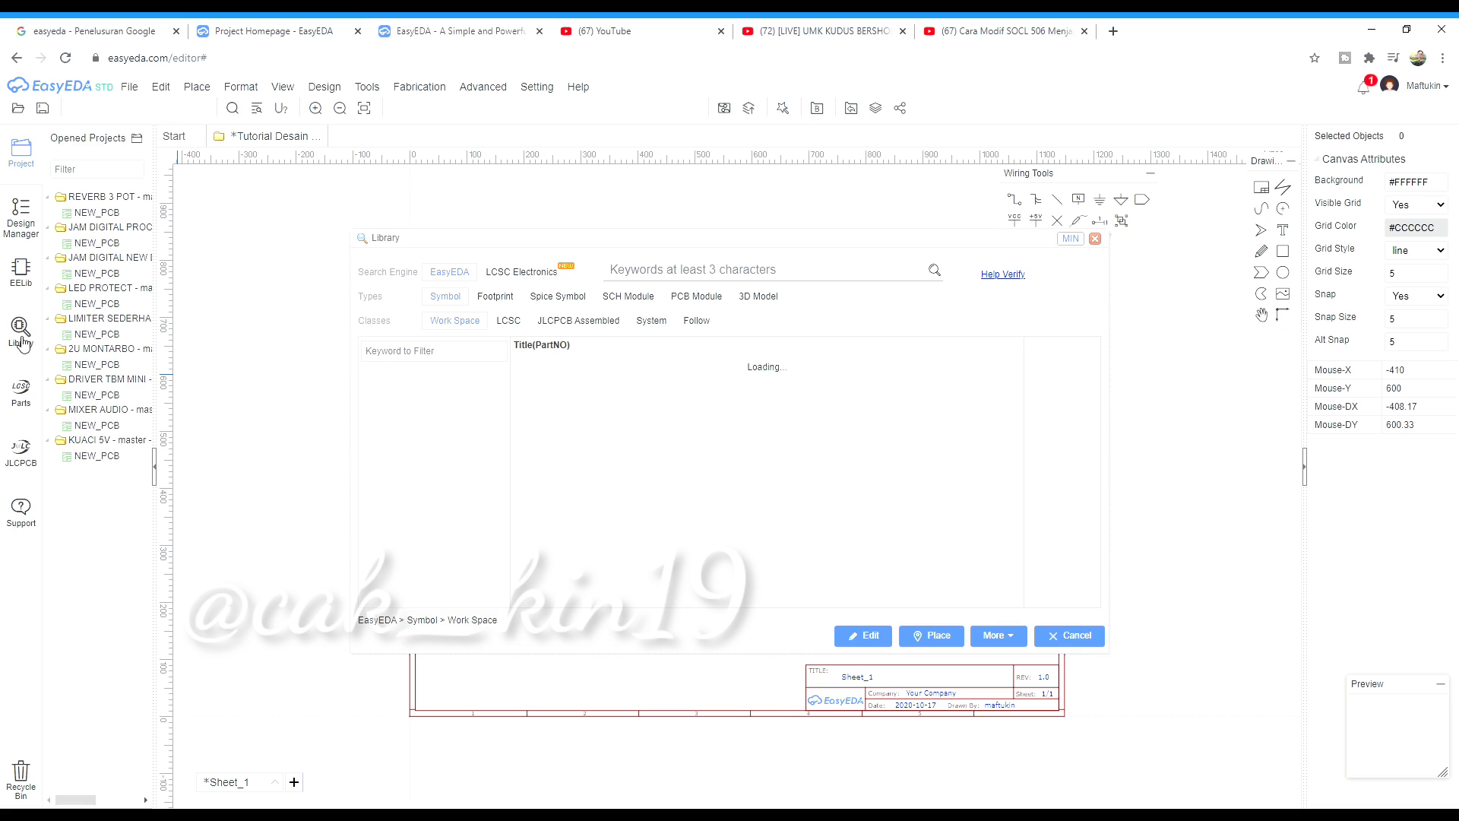
pyautogui.write('resistor')
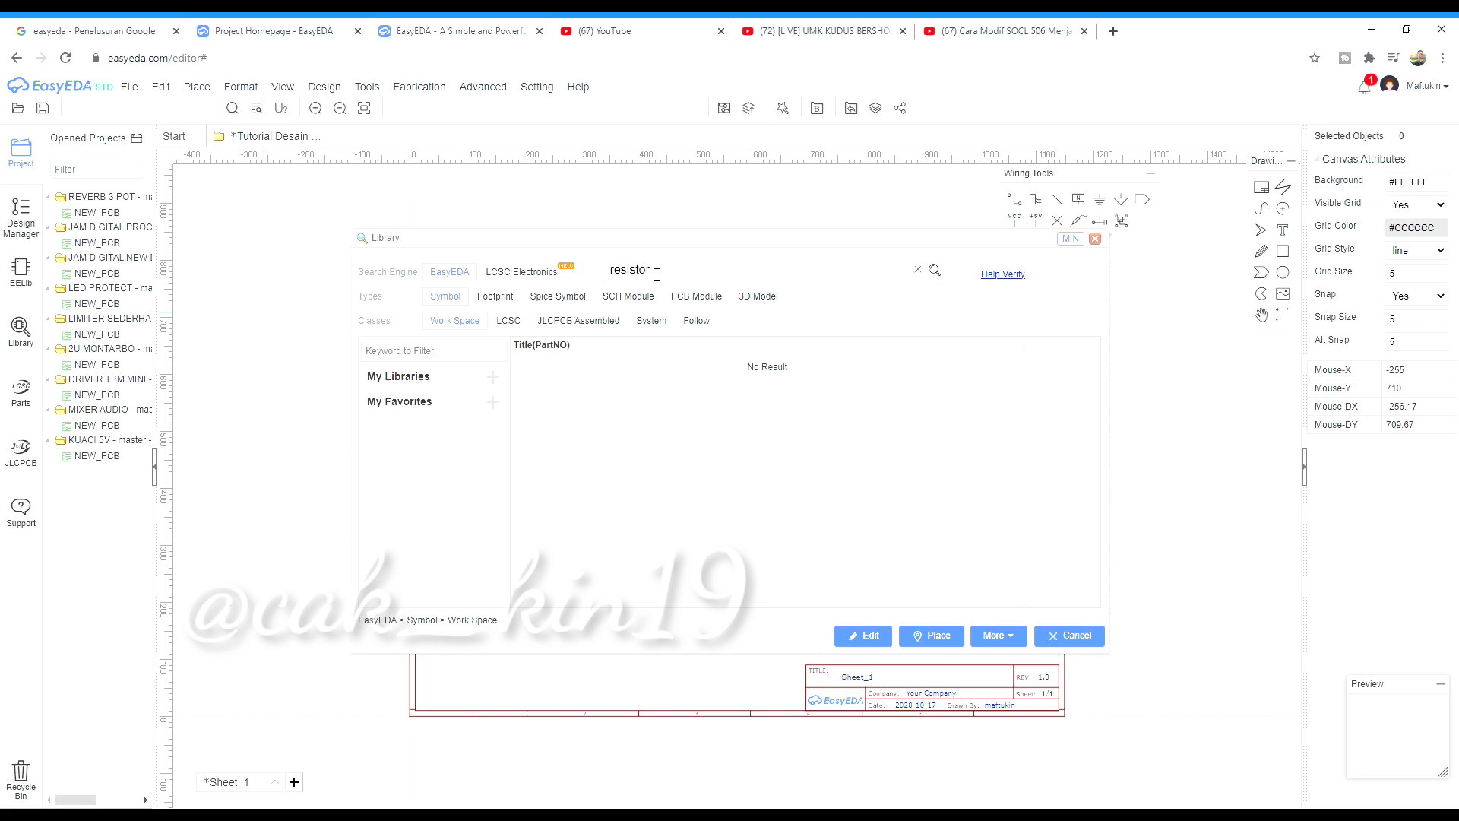
pyautogui.press('Return')
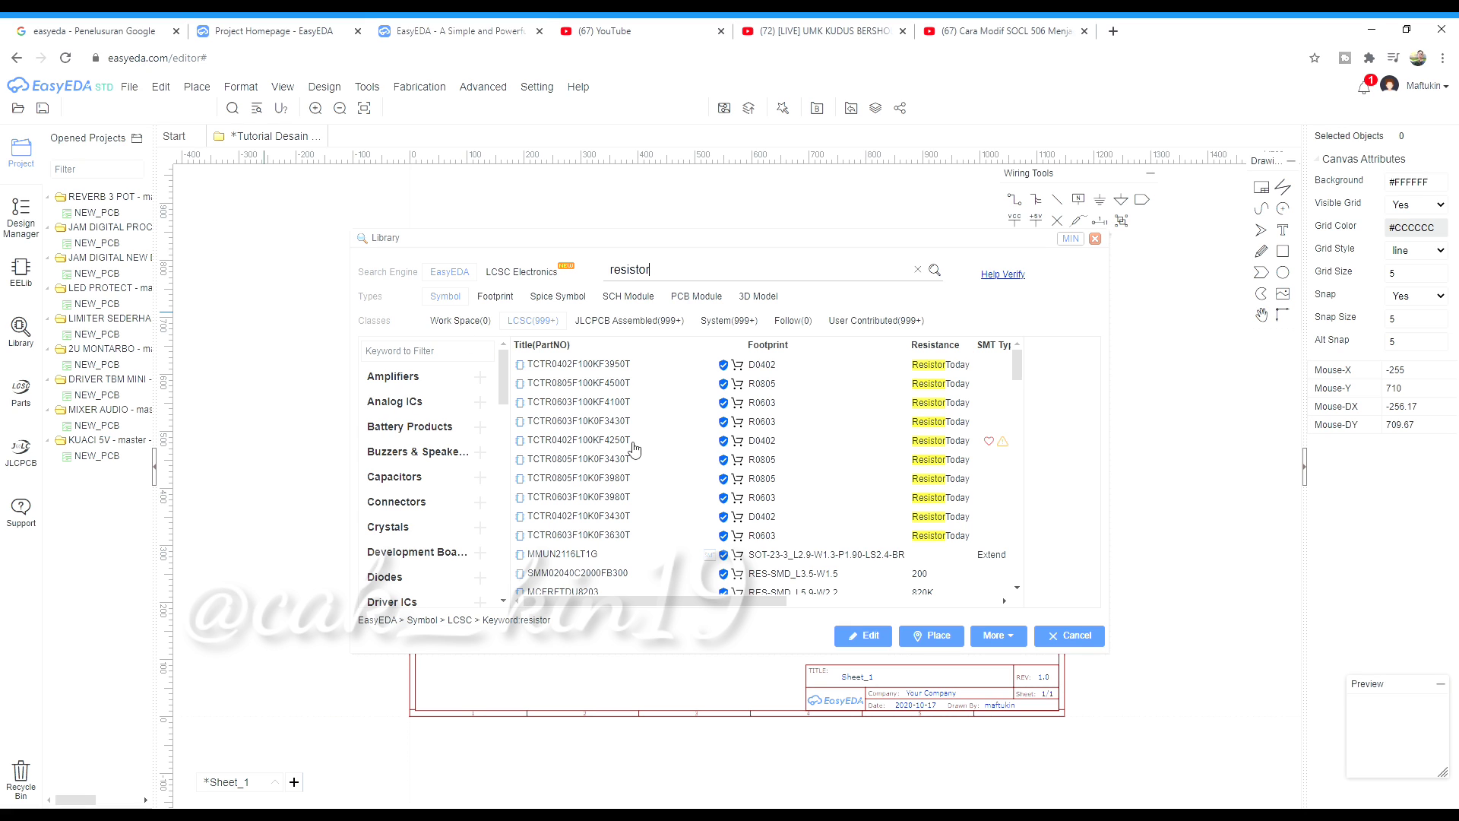
pyautogui.scroll(-5, 664, 583)
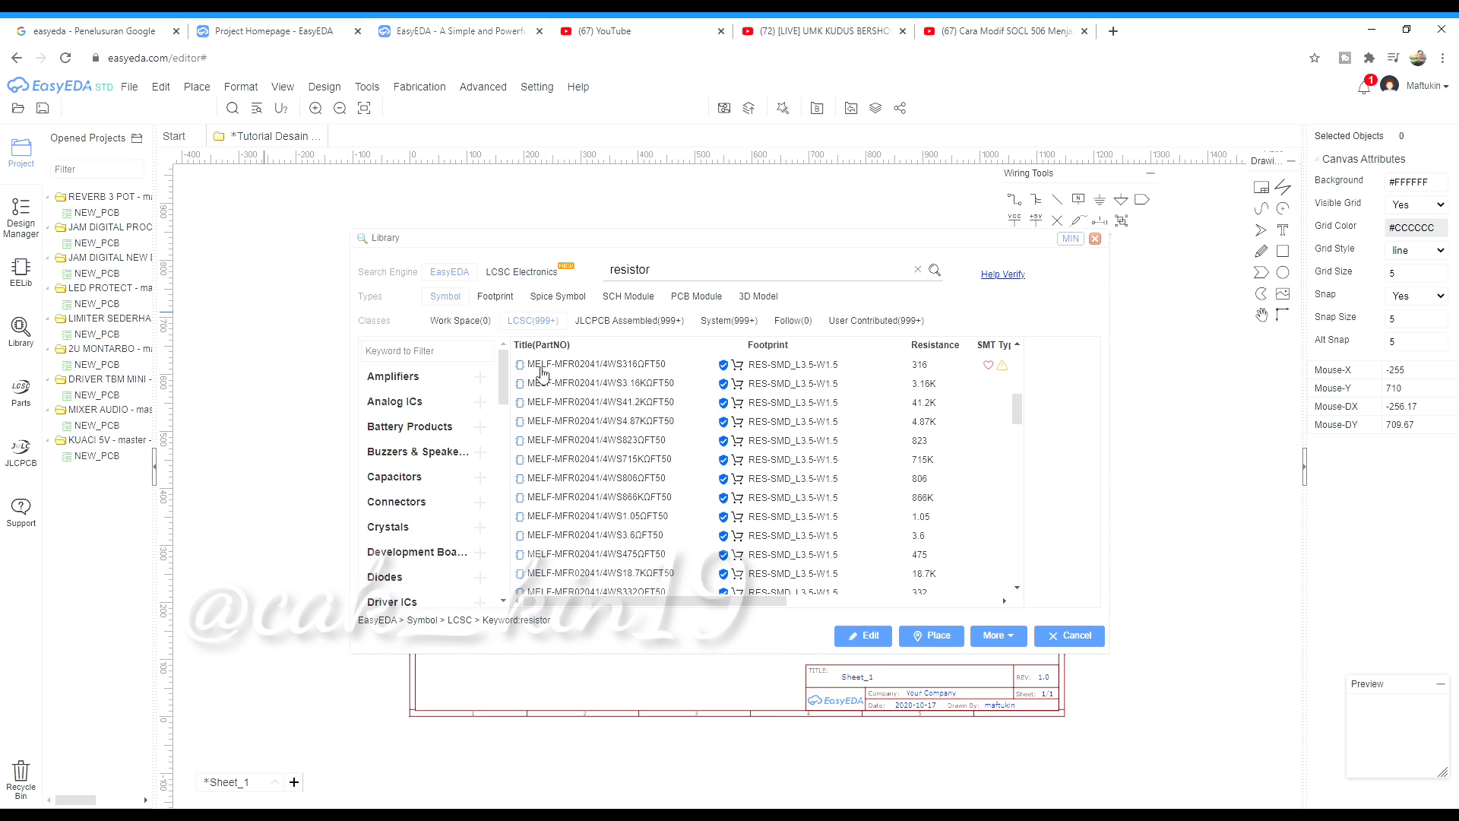
pyautogui.click(652, 327)
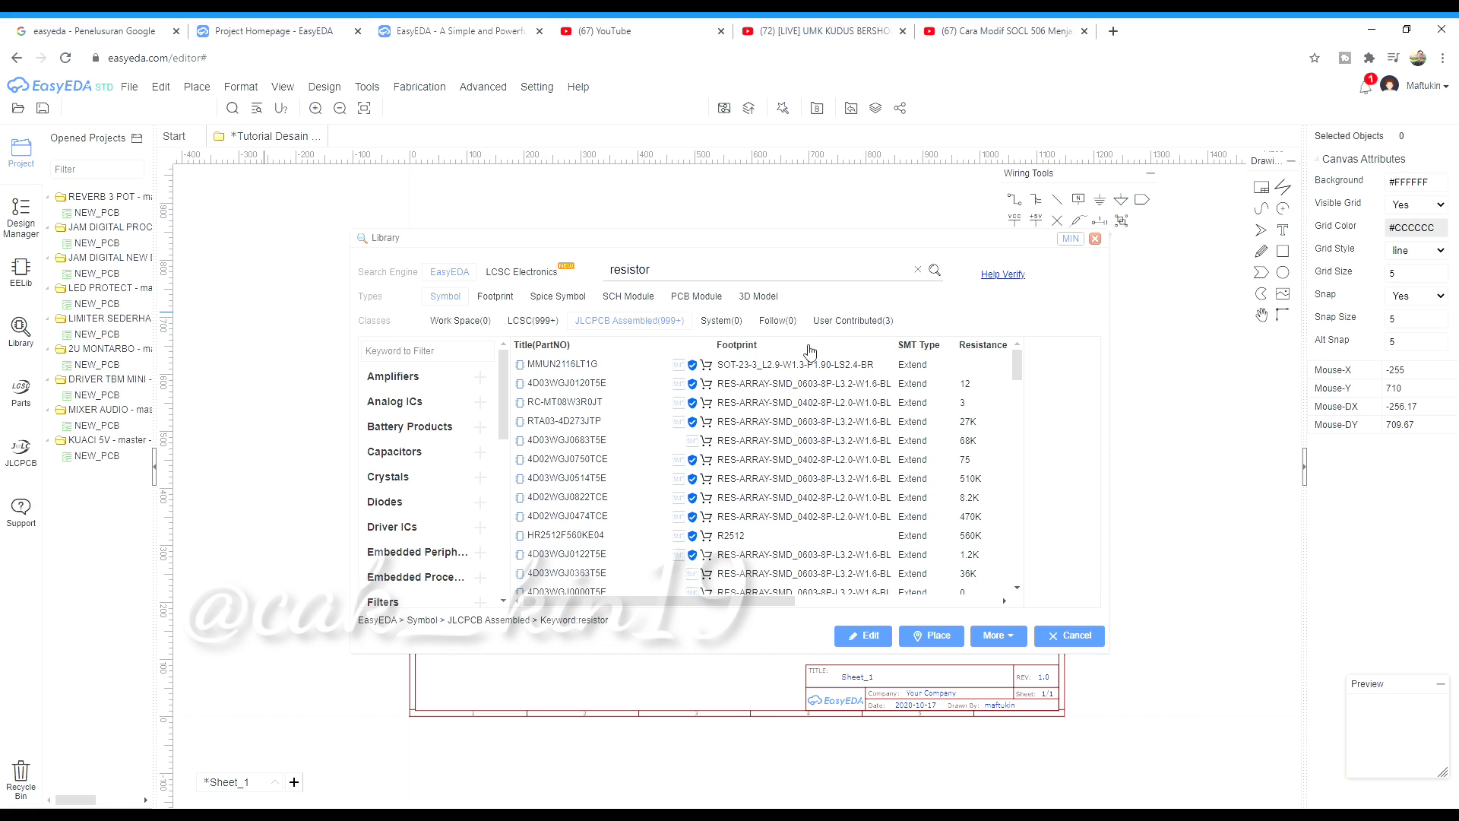
pyautogui.click(860, 326)
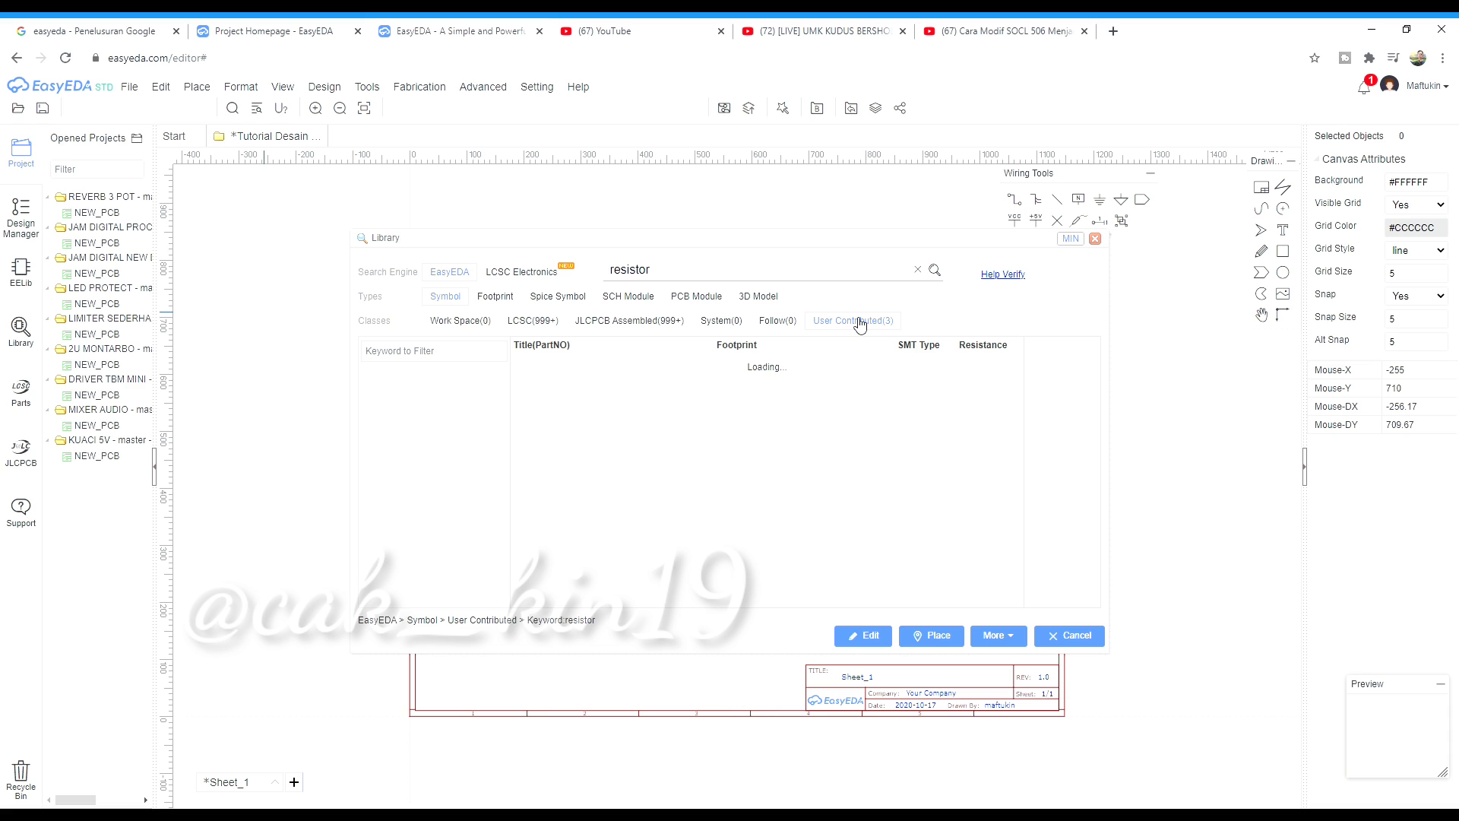
pyautogui.click(690, 392)
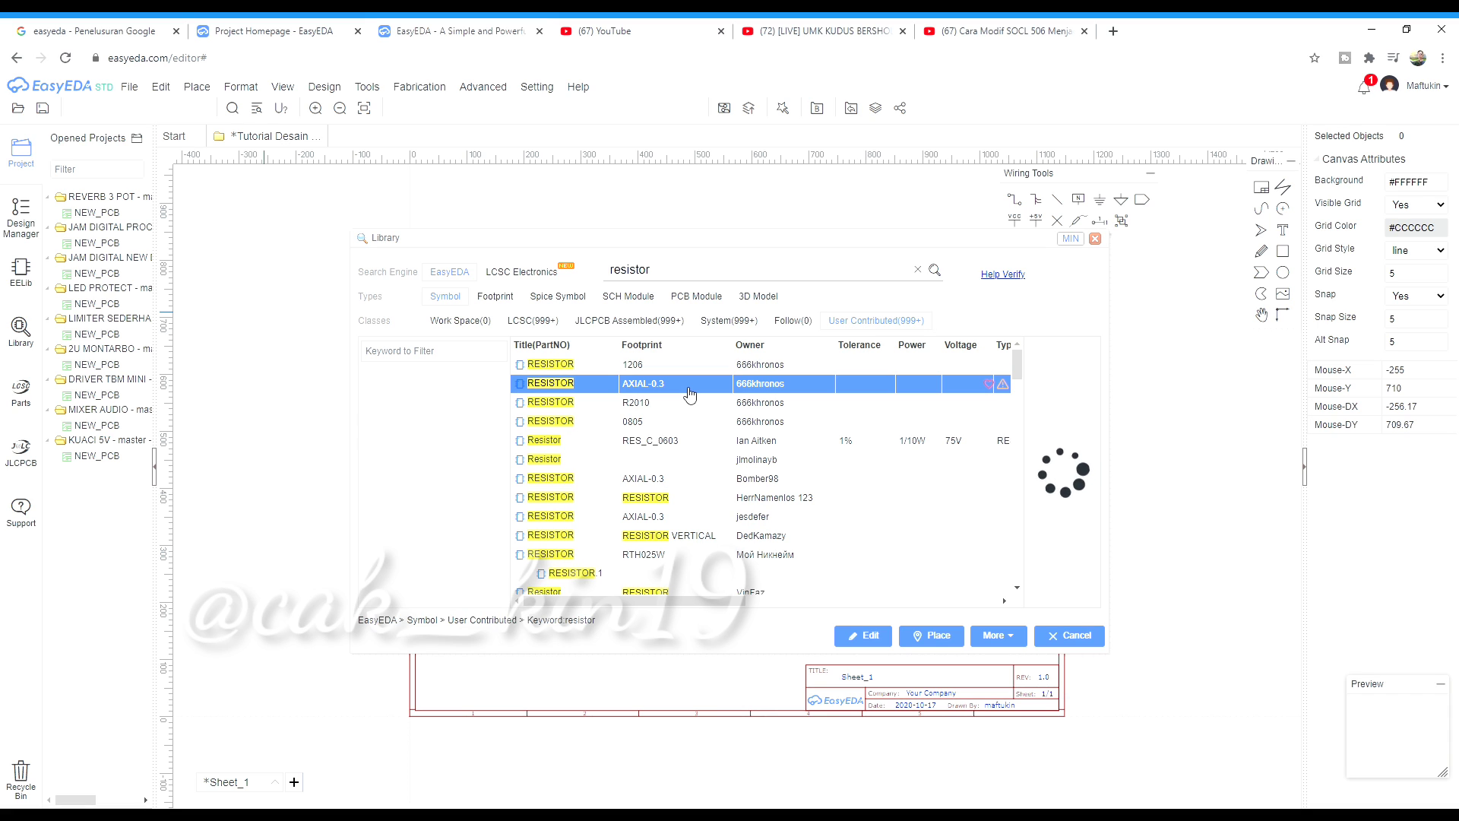
# Place eight resistors, R1–R8, in two groups across the schematic
pyautogui.click(931, 636)
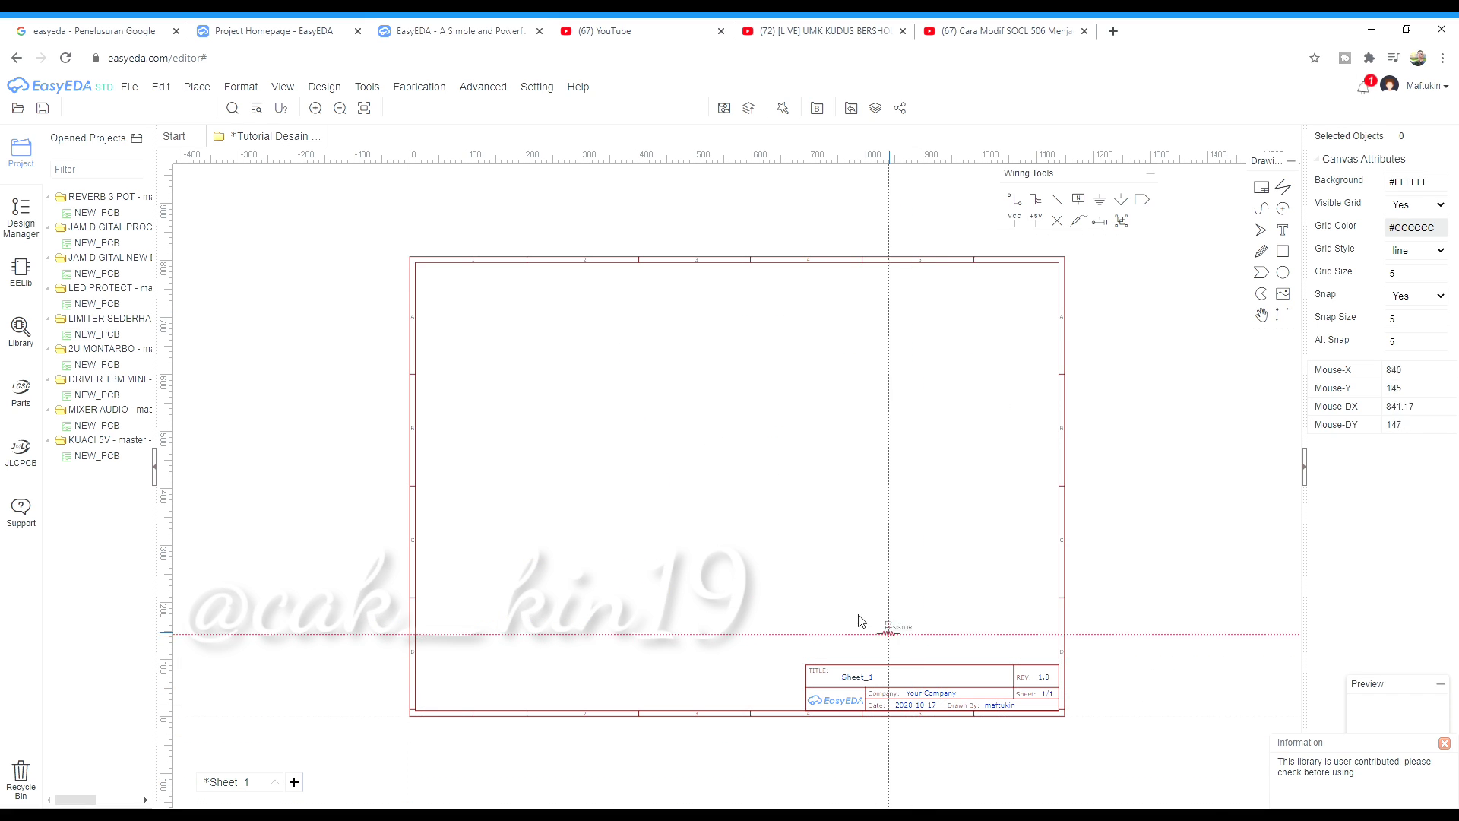
pyautogui.scroll(3, 861, 621)
pyautogui.click(581, 417)
pyautogui.scroll(-1, 581, 425)
pyautogui.click(581, 431)
pyautogui.click(582, 471)
pyautogui.click(582, 491)
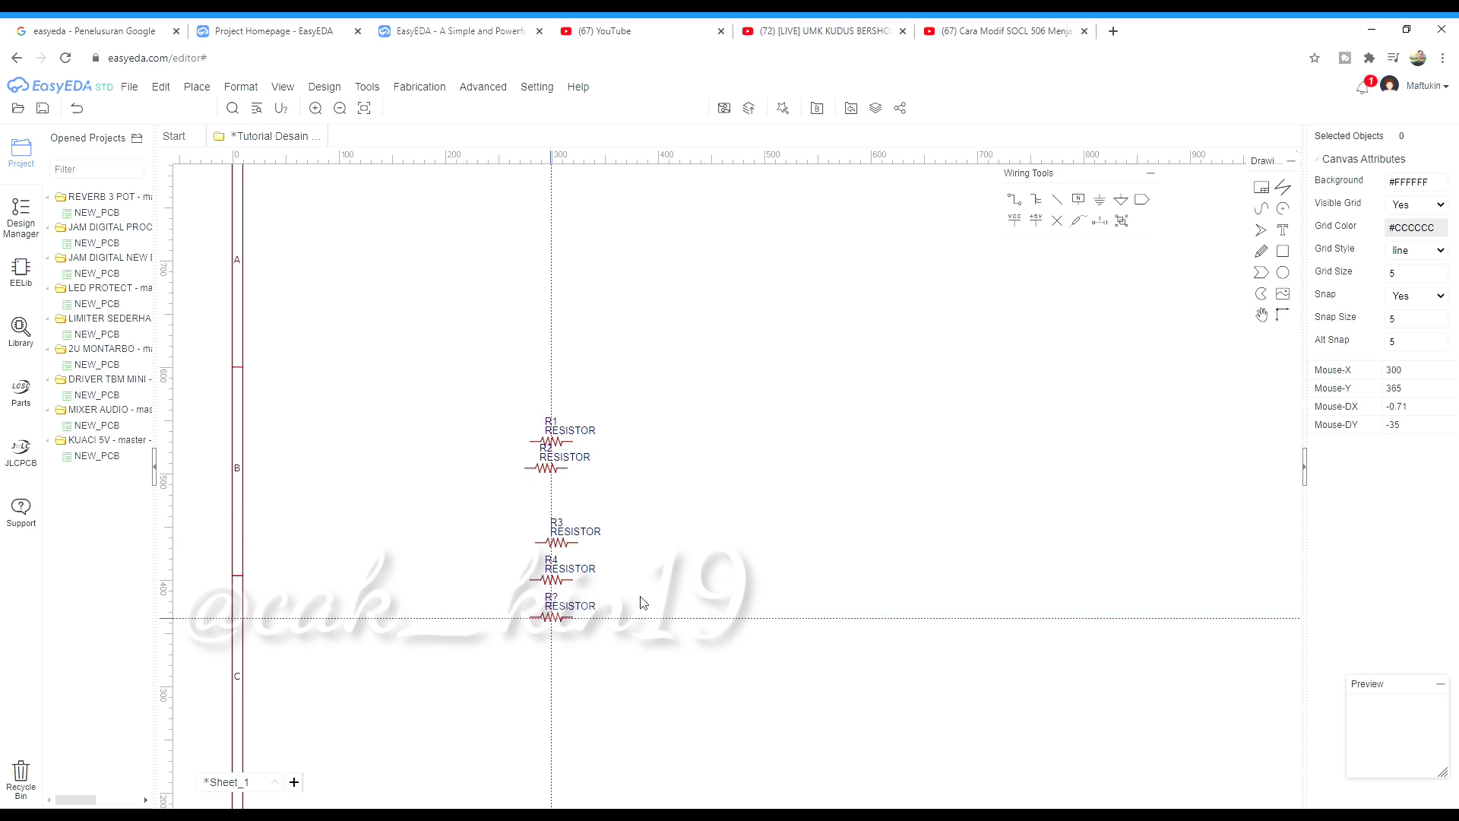
pyautogui.scroll(-1, 642, 602)
pyautogui.click(828, 421)
pyautogui.click(847, 505)
pyautogui.click(855, 597)
pyautogui.click(798, 641)
pyautogui.press('Escape')
# Drag-select across the placed resistors, then bring up the File menu
pyautogui.scroll(-3, 798, 642)
pyautogui.scroll(2, 665, 516)
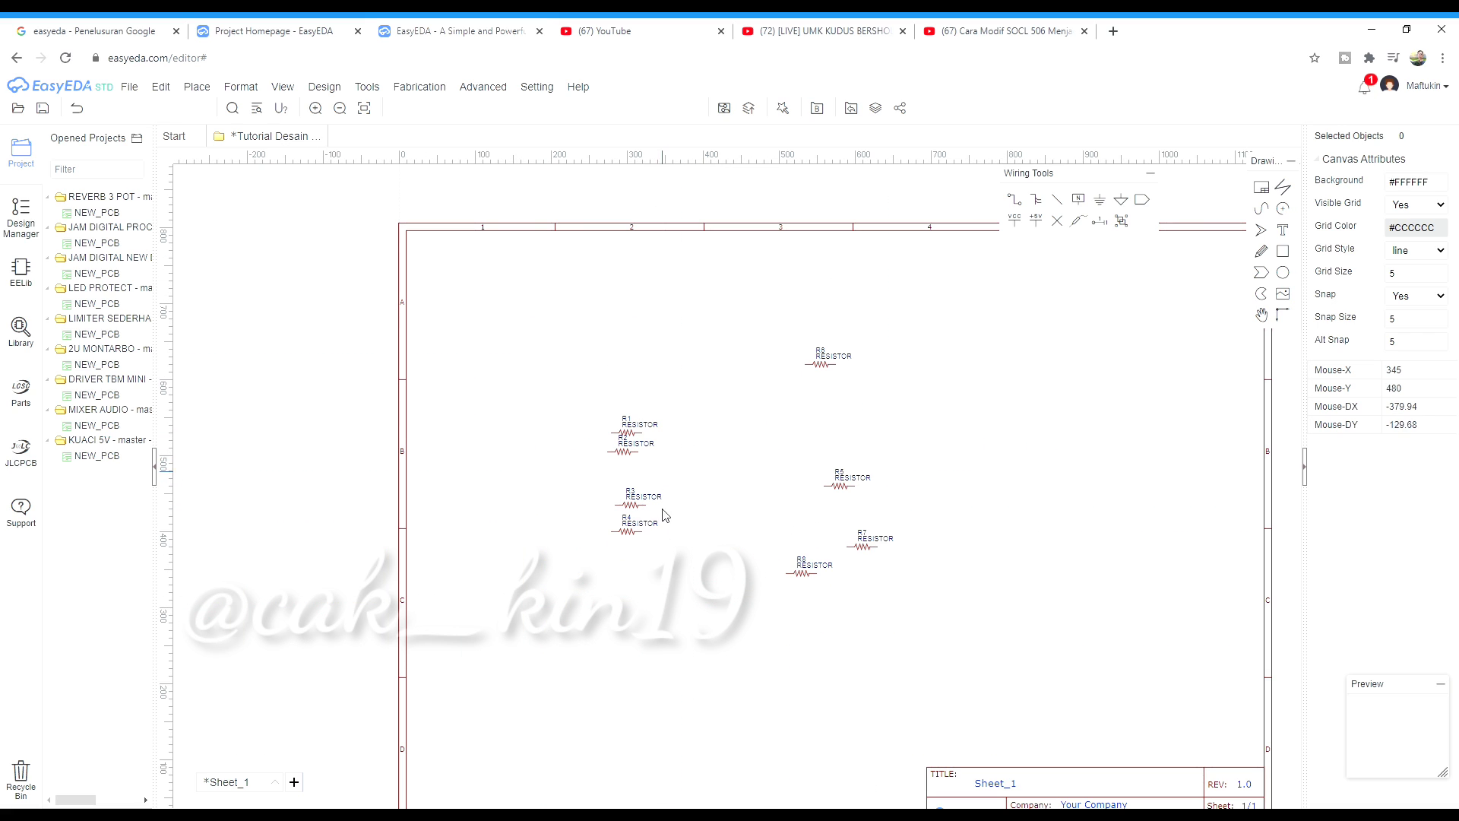
pyautogui.scroll(1, 661, 517)
pyautogui.scroll(-2, 547, 524)
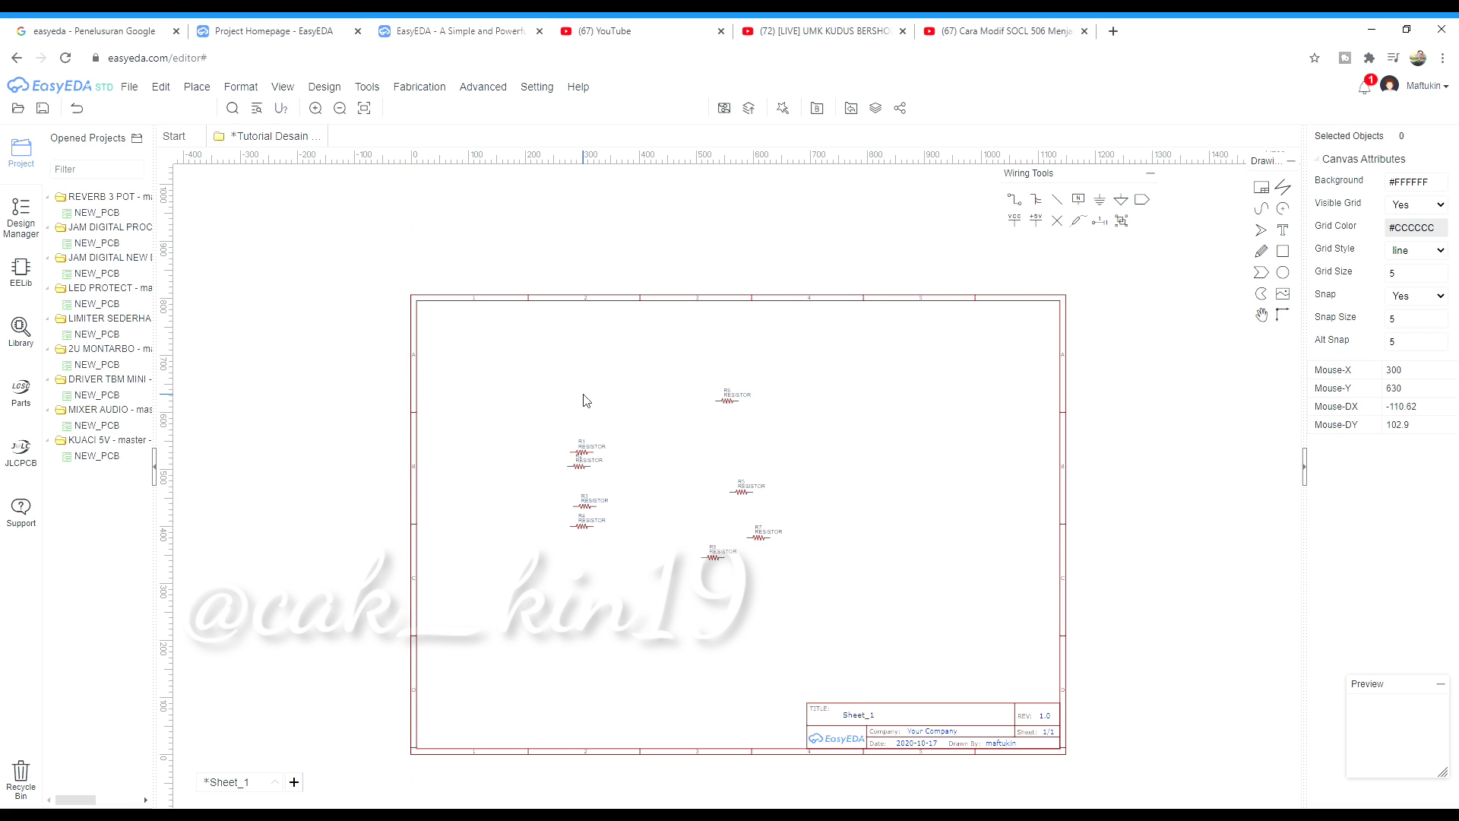
pyautogui.scroll(1, 586, 380)
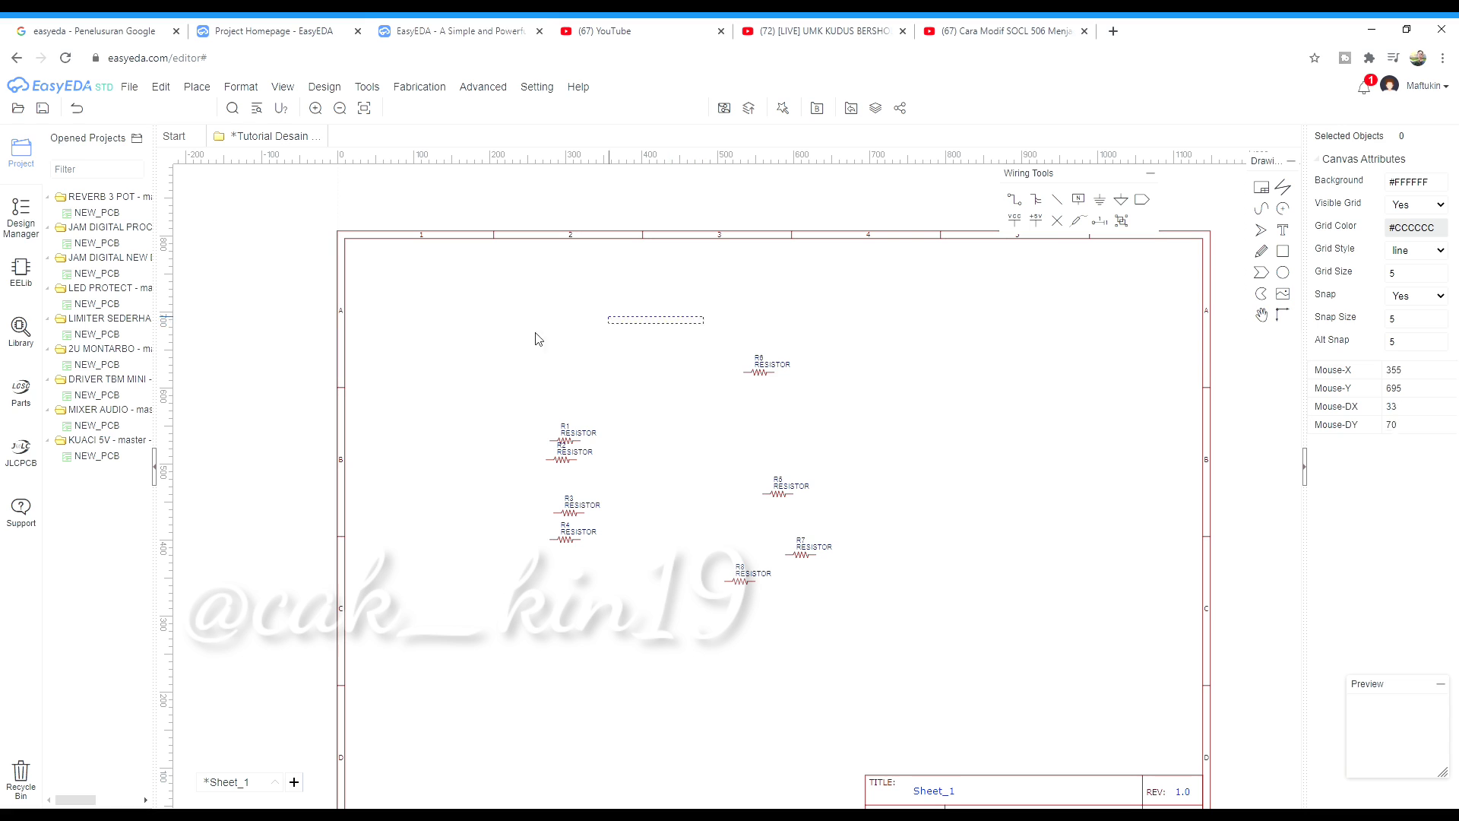
pyautogui.moveTo(535, 338); pyautogui.dragTo(794, 726)
pyautogui.moveTo(831, 326); pyautogui.dragTo(509, 676)
pyautogui.click(135, 88)
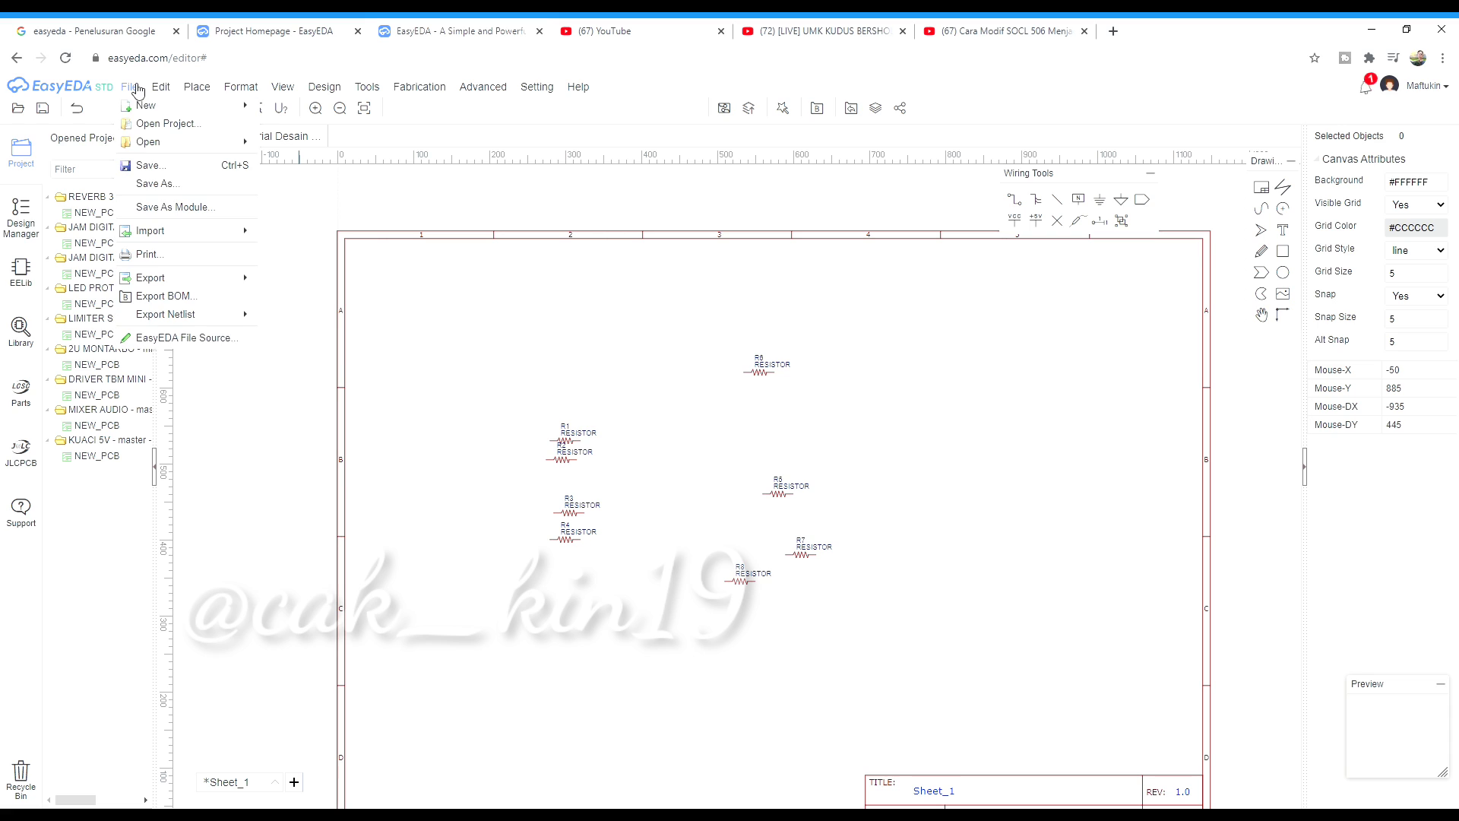
# Create a new PCB in mm with 2 copper layers and a Rectangular board outline
pyautogui.moveTo(146, 105)
pyautogui.click(313, 146)
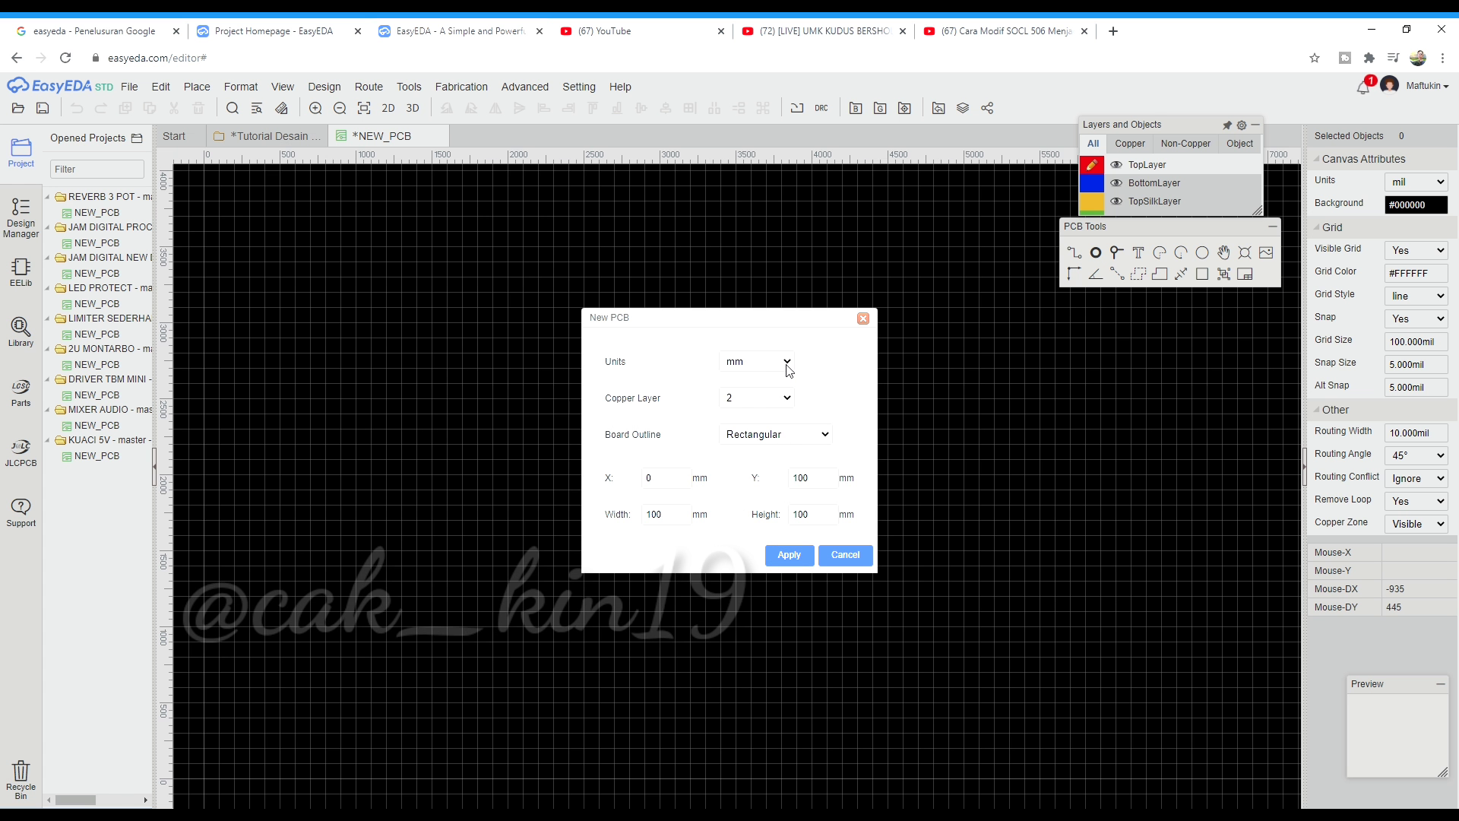
pyautogui.click(787, 362)
pyautogui.click(785, 403)
pyautogui.click(775, 423)
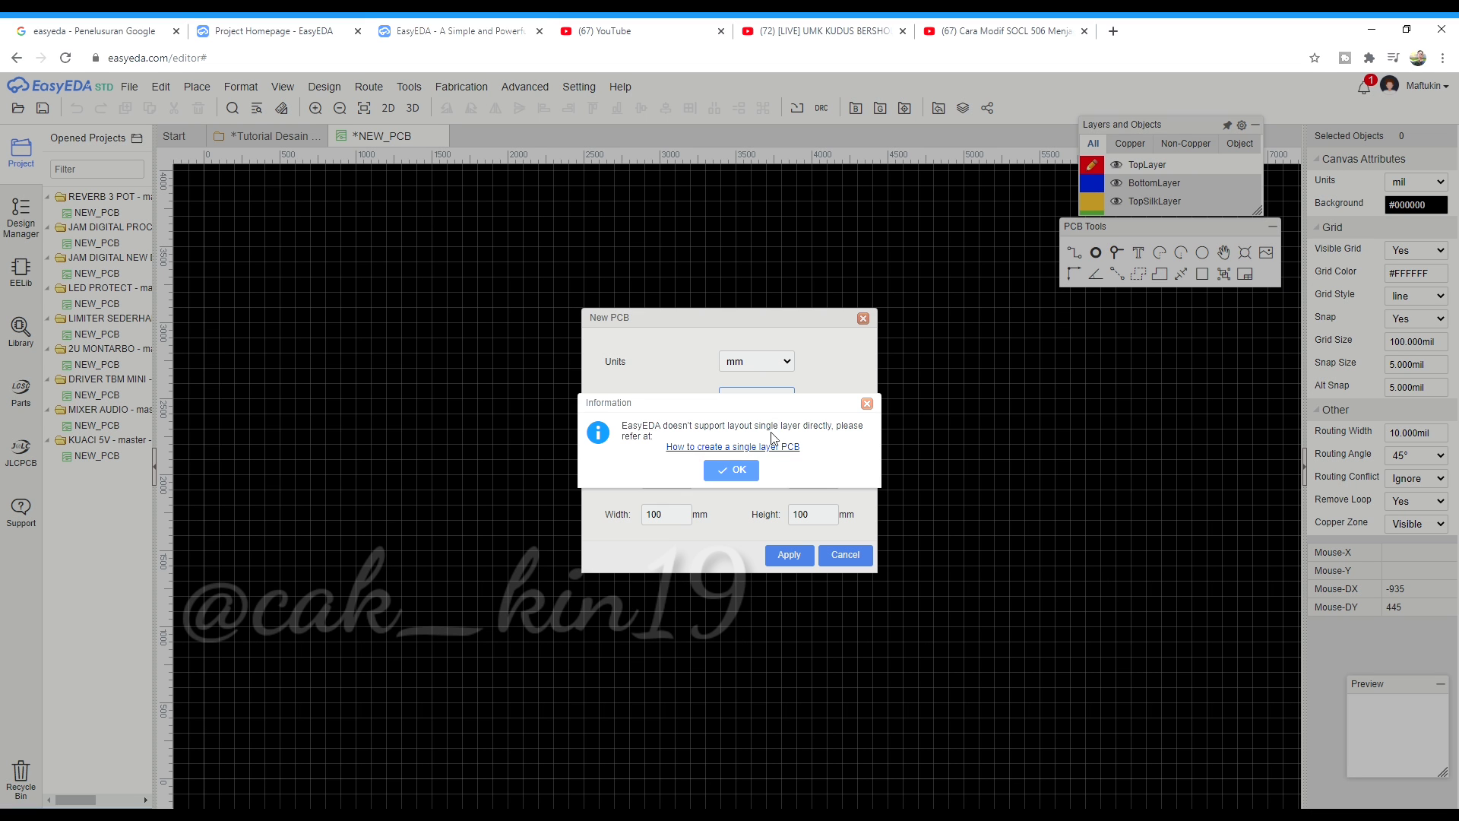
pyautogui.click(754, 467)
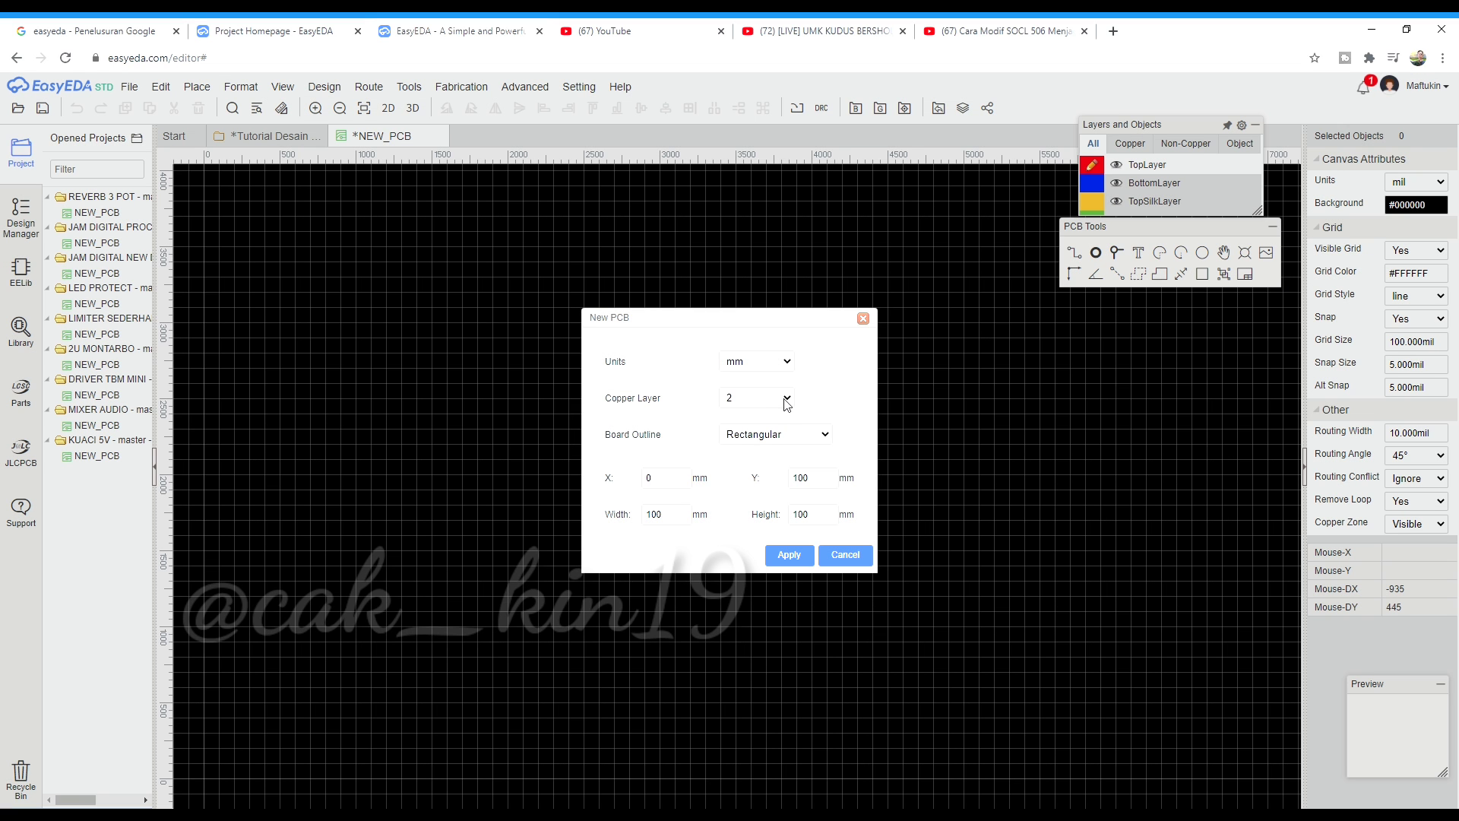
pyautogui.click(817, 439)
pyautogui.click(760, 496)
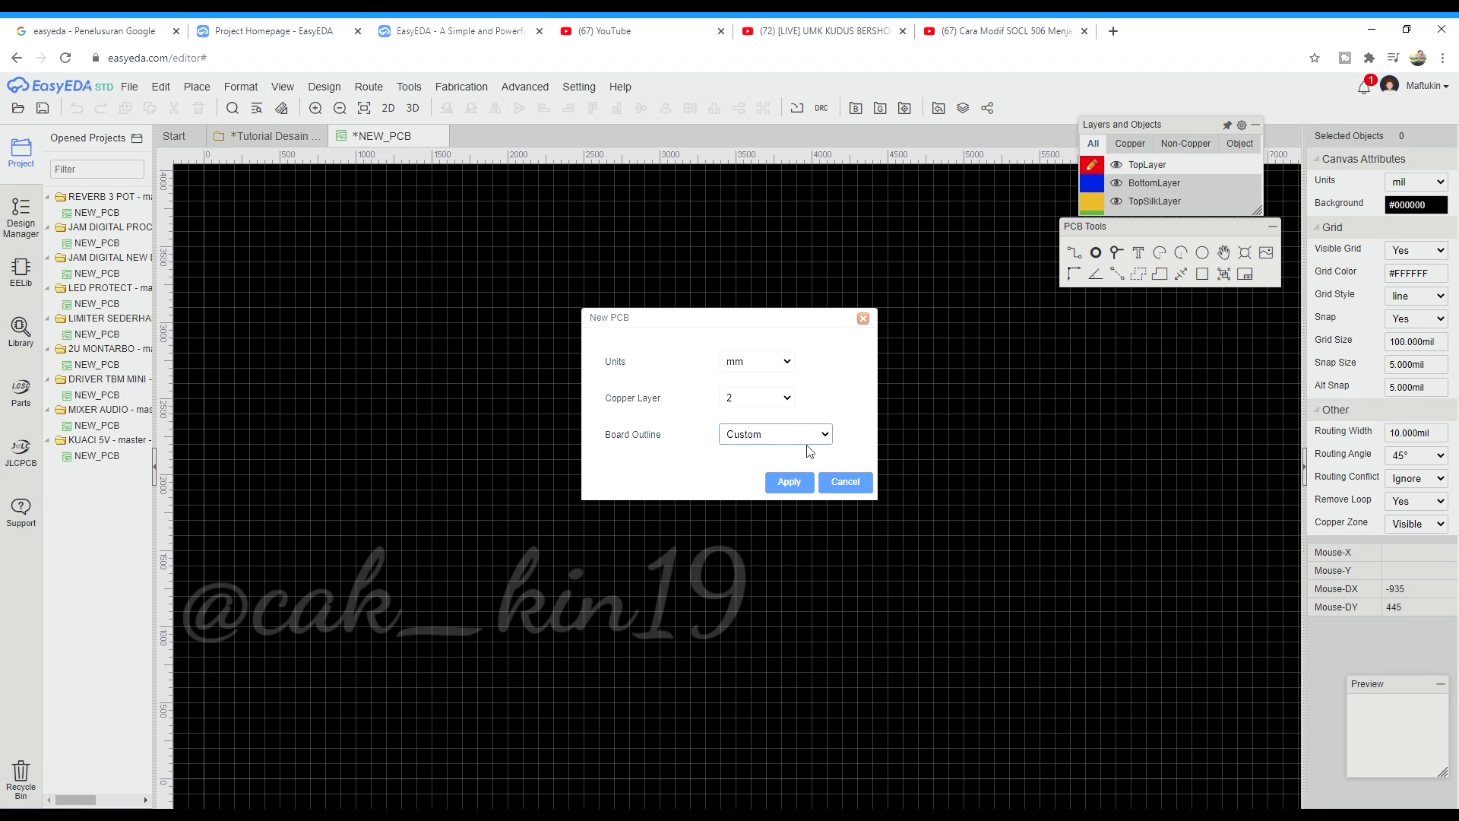
pyautogui.click(805, 456)
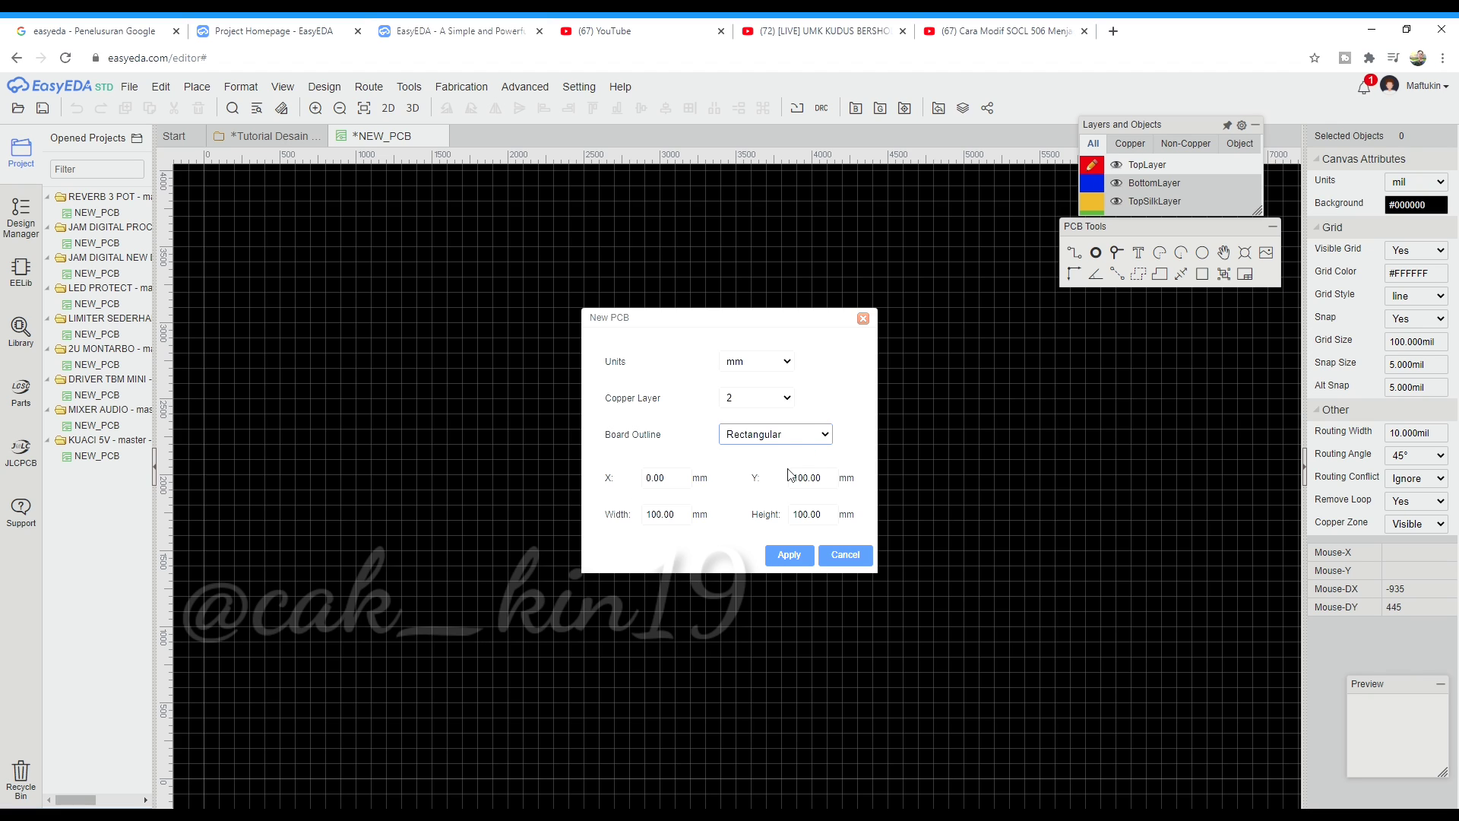
# Position the outline at X 100, Y 70, 100 mm wide by 70 mm high, and apply
pyautogui.doubleClick(673, 486)
pyautogui.write('100')
pyautogui.press('Tab')
pyautogui.write('100')
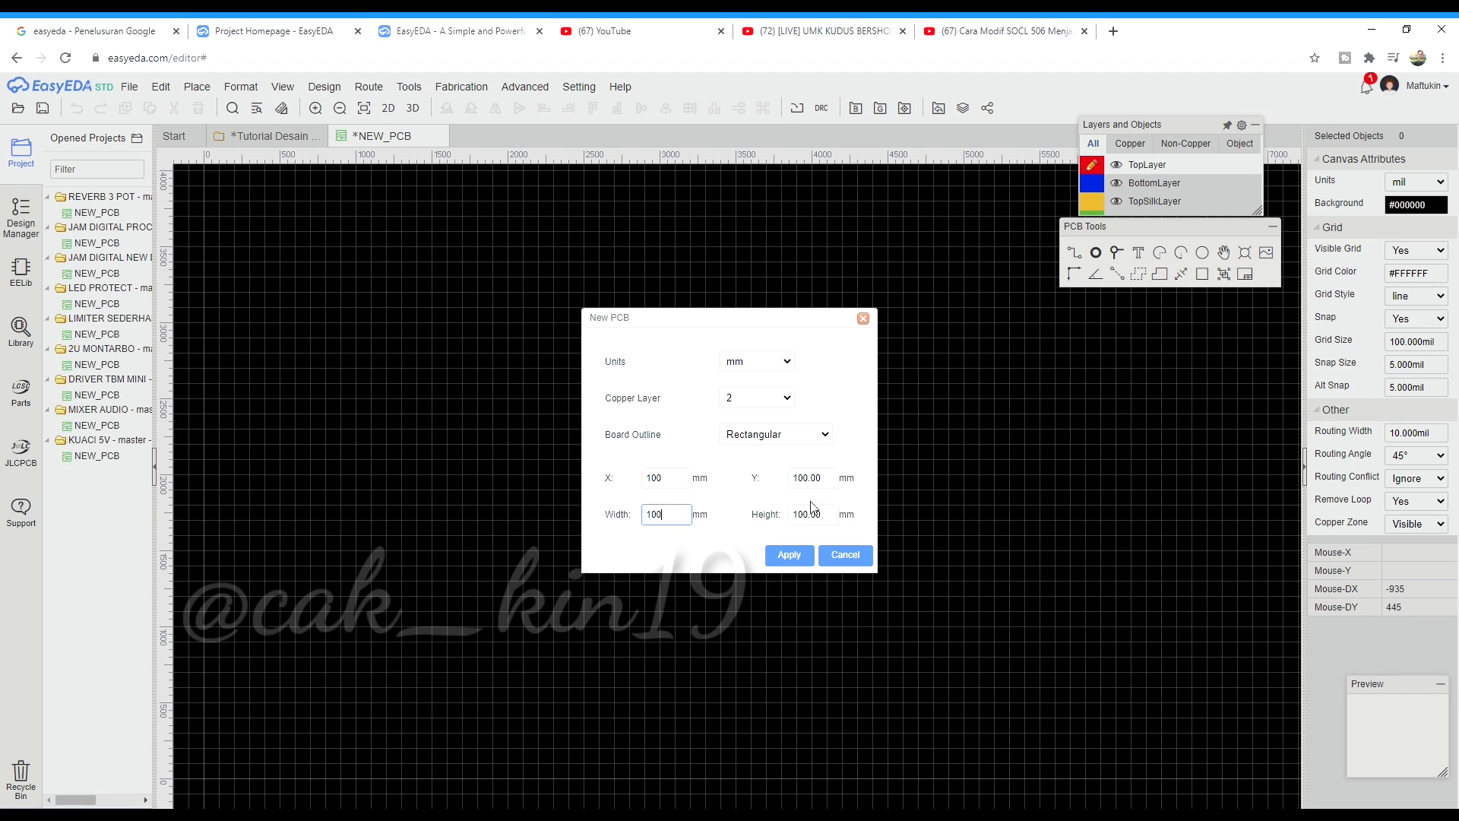
pyautogui.click(838, 486)
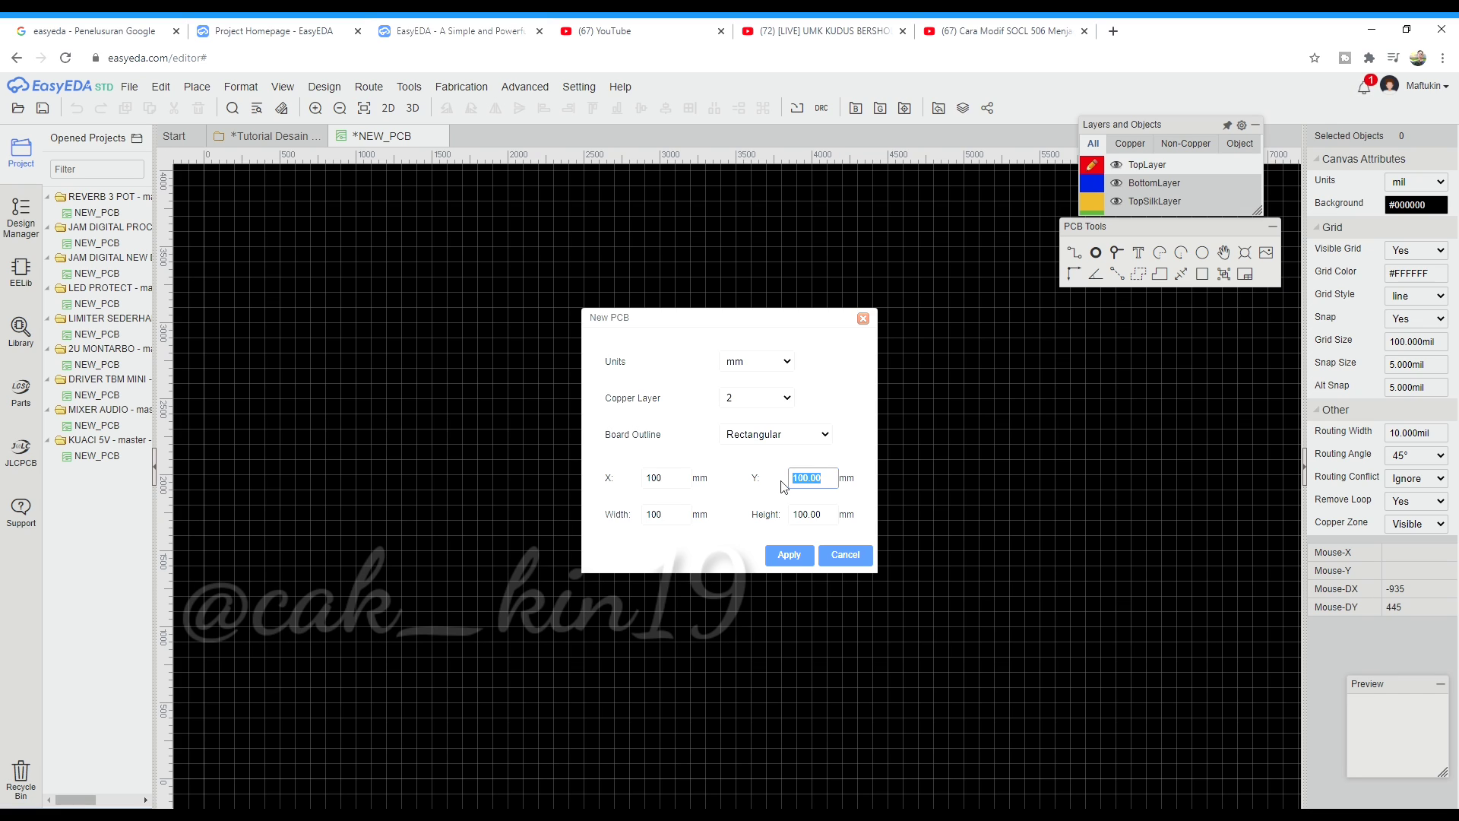
pyautogui.write('70')
pyautogui.click(839, 517)
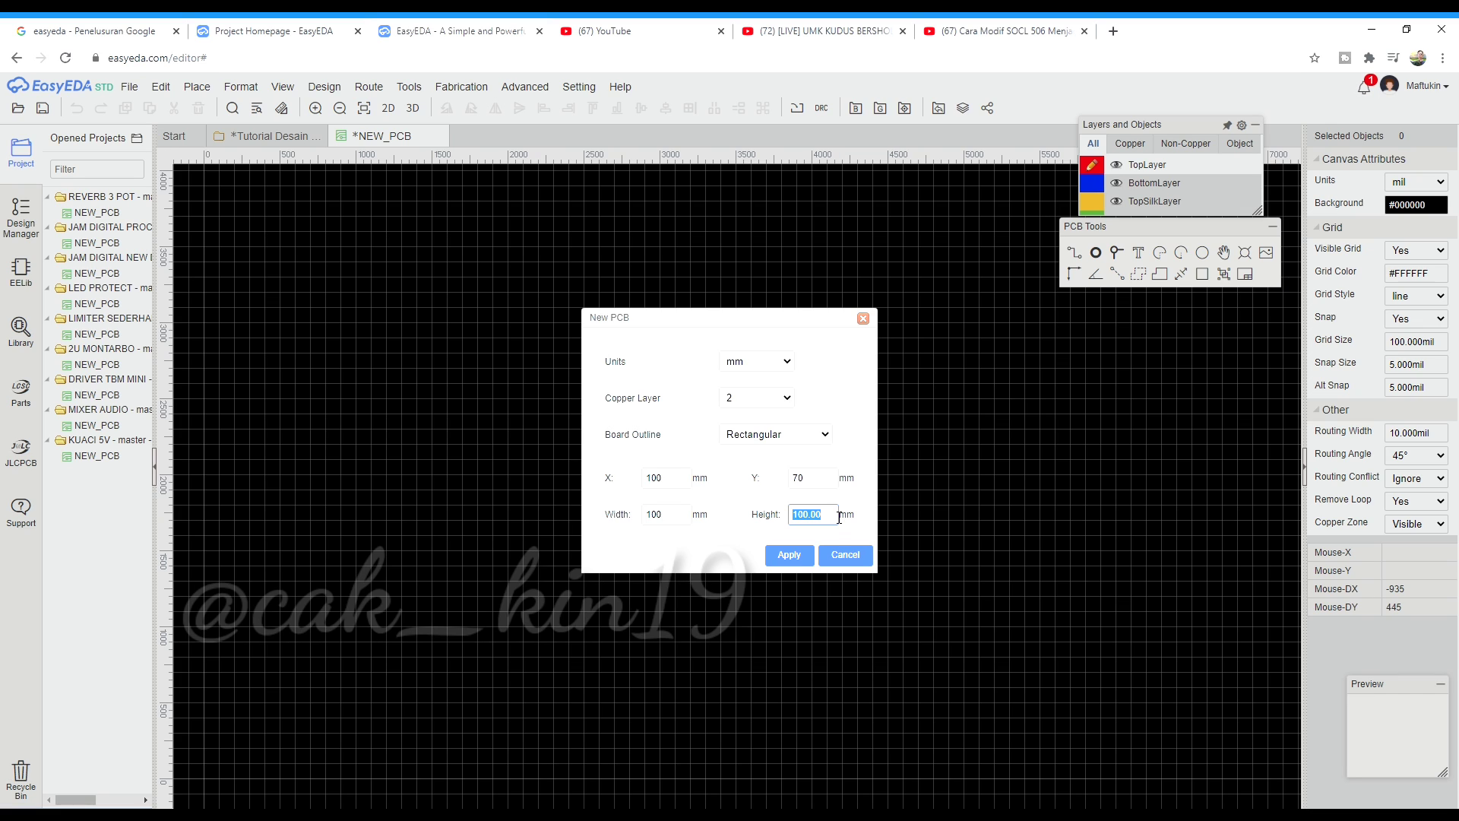
pyautogui.write('70')
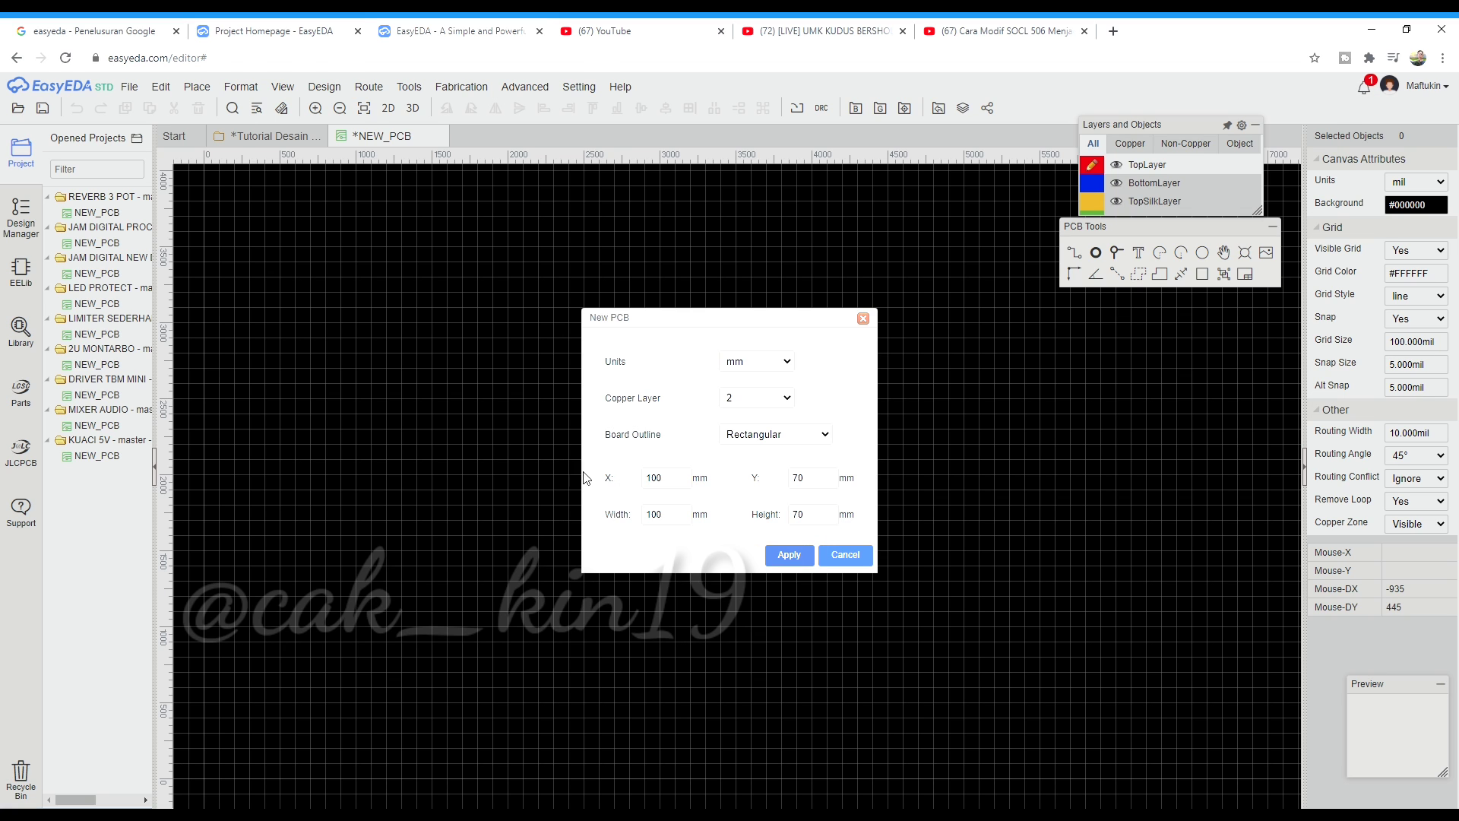
pyautogui.press('Return')
pyautogui.scroll(-3, 434, 453)
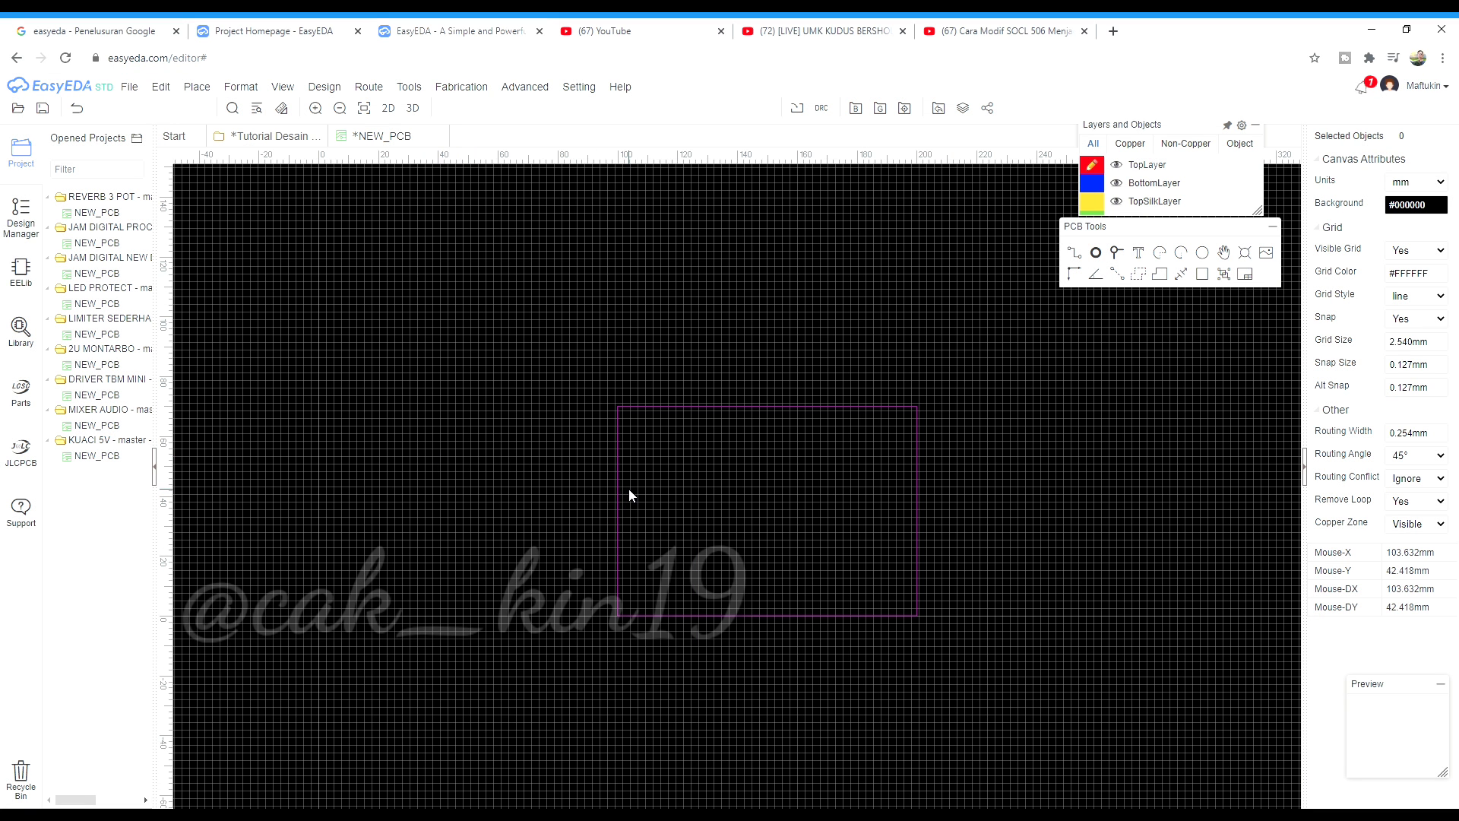
# Search the component library for 'DIODA'
pyautogui.scroll(1, 709, 494)
pyautogui.moveTo(637, 519); pyautogui.dragTo(576, 522, button='right')
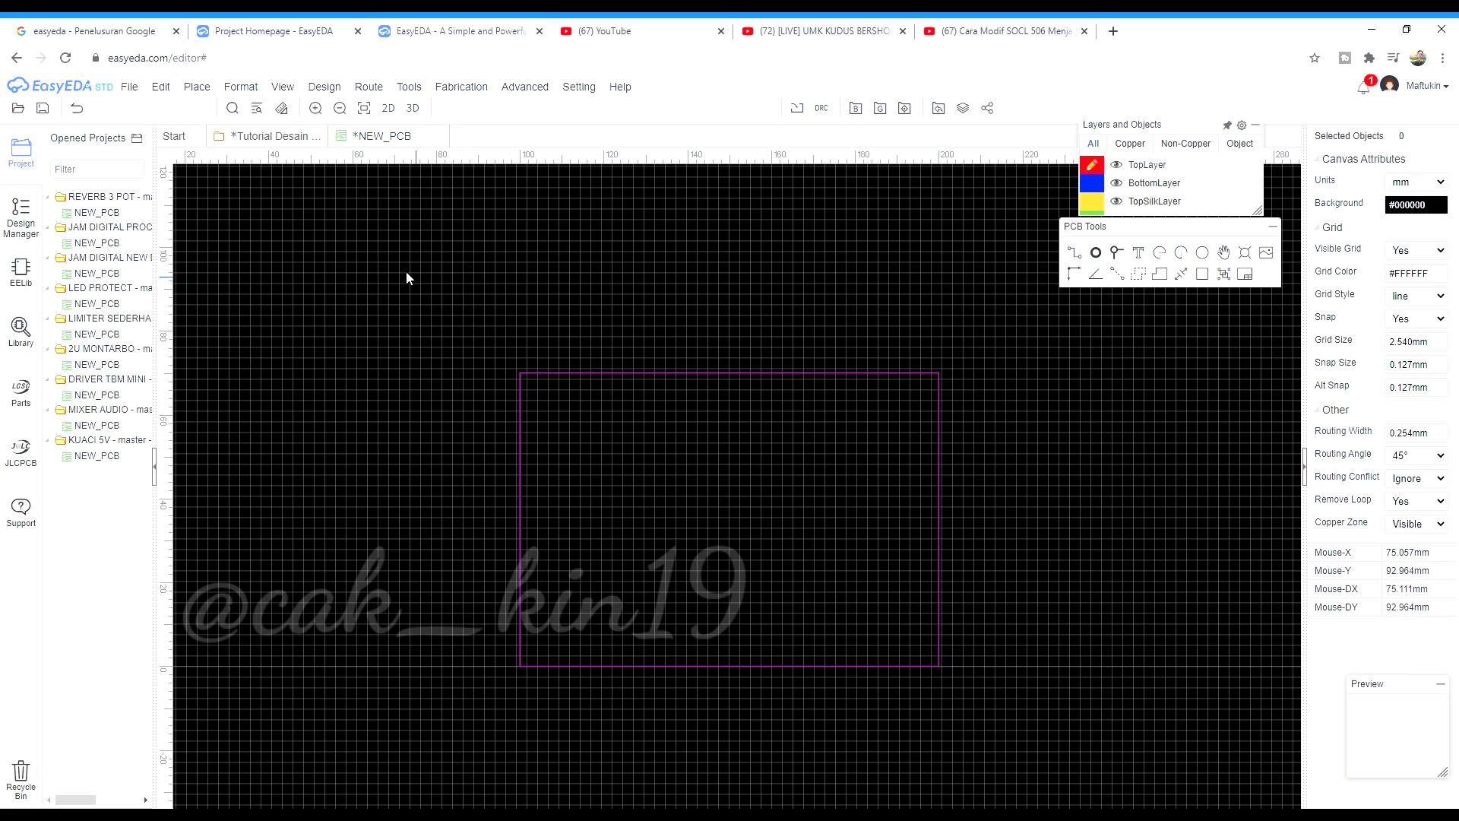
pyautogui.click(20, 328)
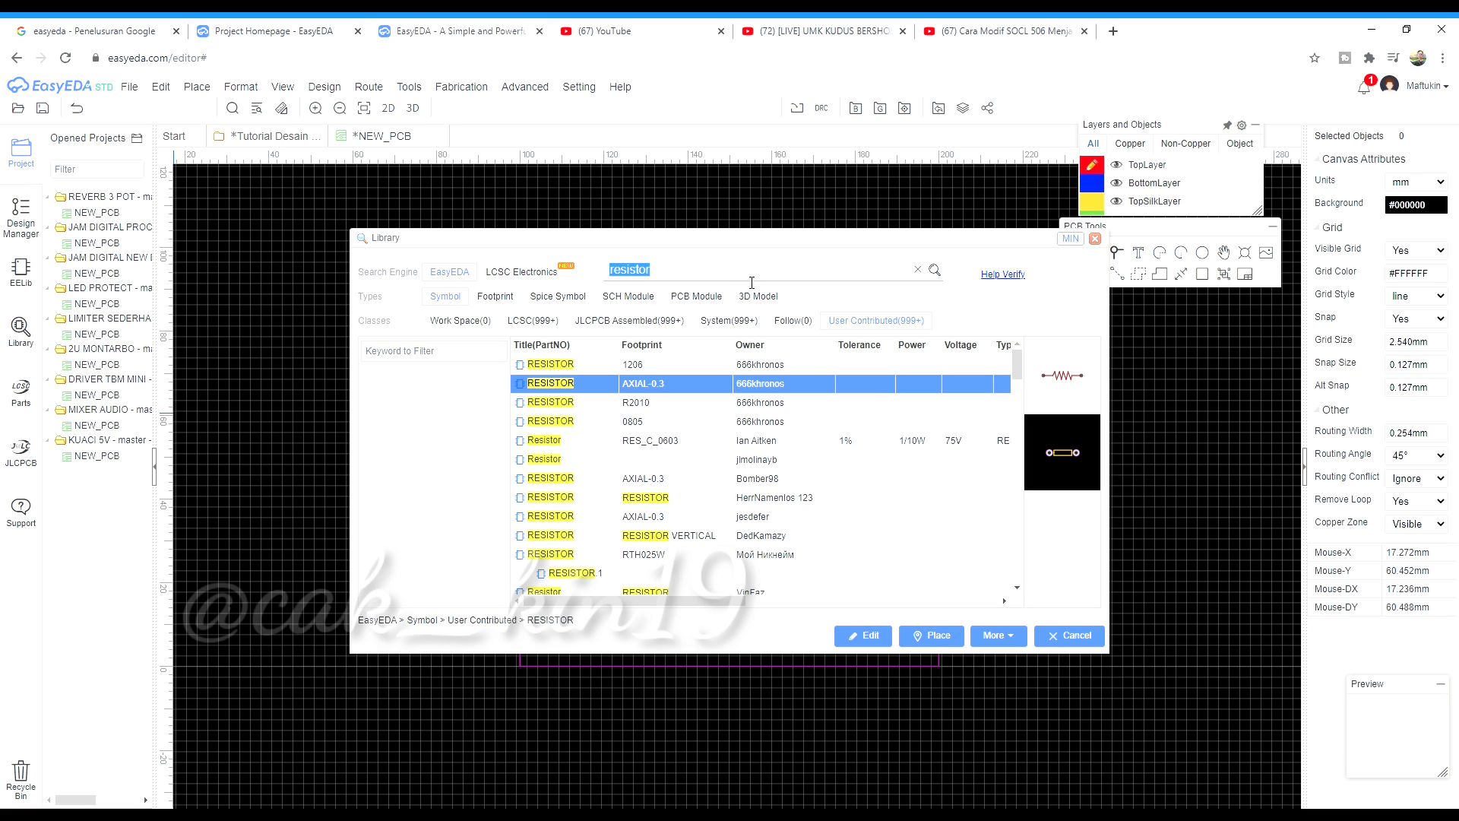
pyautogui.write('0.6')
pyautogui.press('BackSpace')
pyautogui.press('BackSpace')
pyautogui.press('BackSpace')
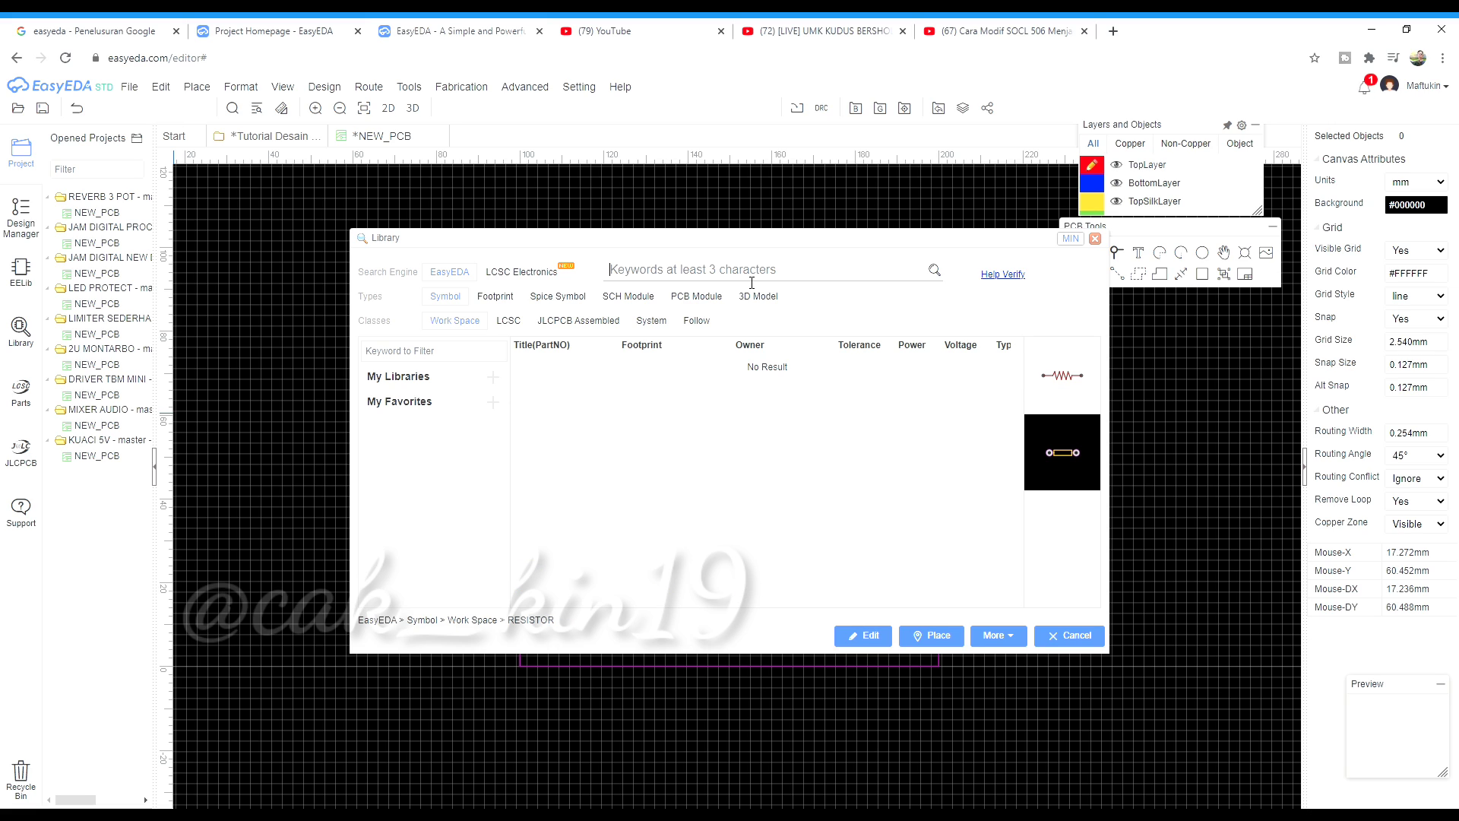
pyautogui.write('DIODA')
pyautogui.press('Return')
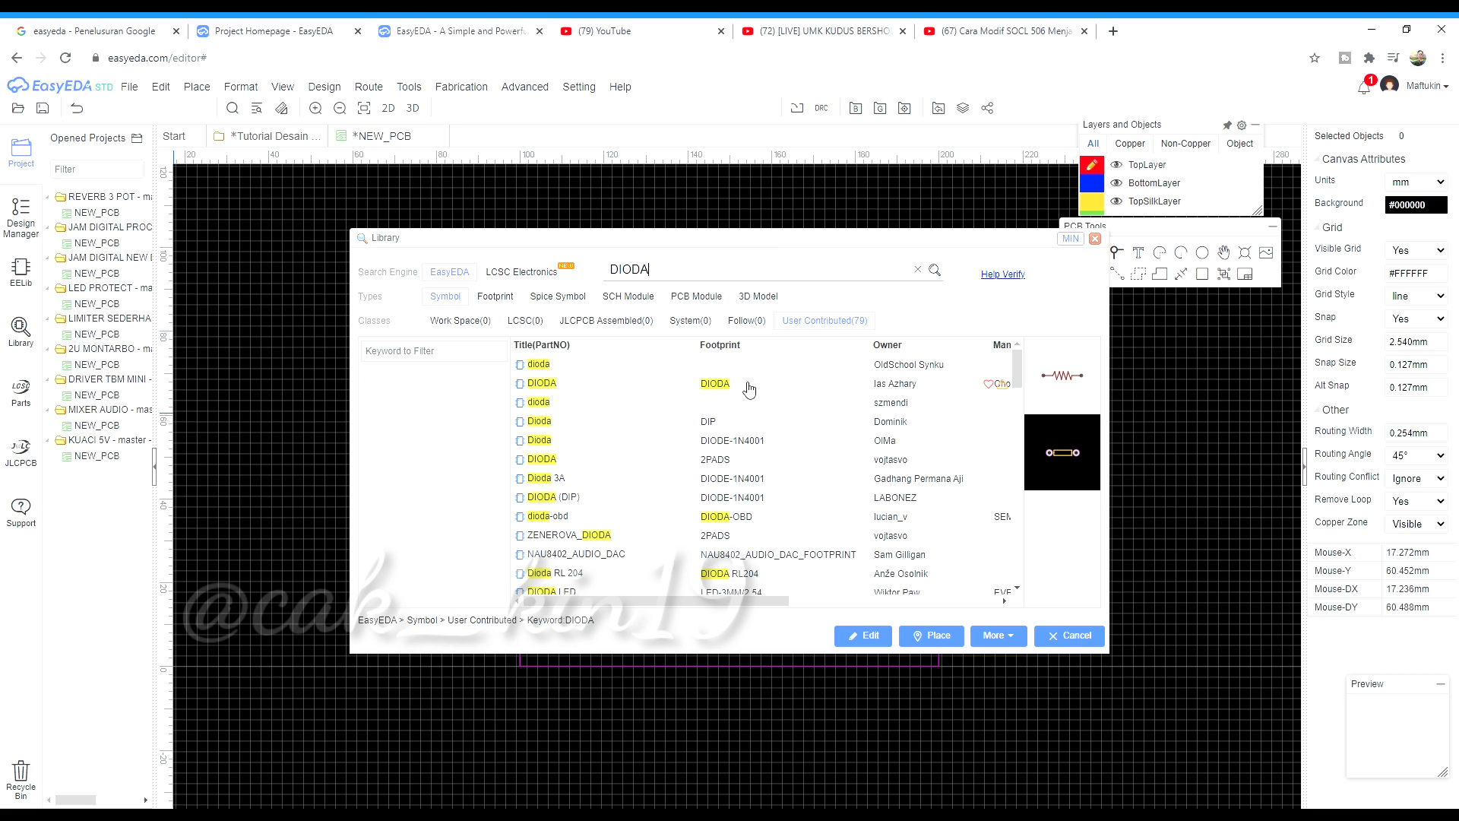
# Choose the user-contributed Dioda with DIODE-1N4001 footprint and start placing it
pyautogui.click(770, 445)
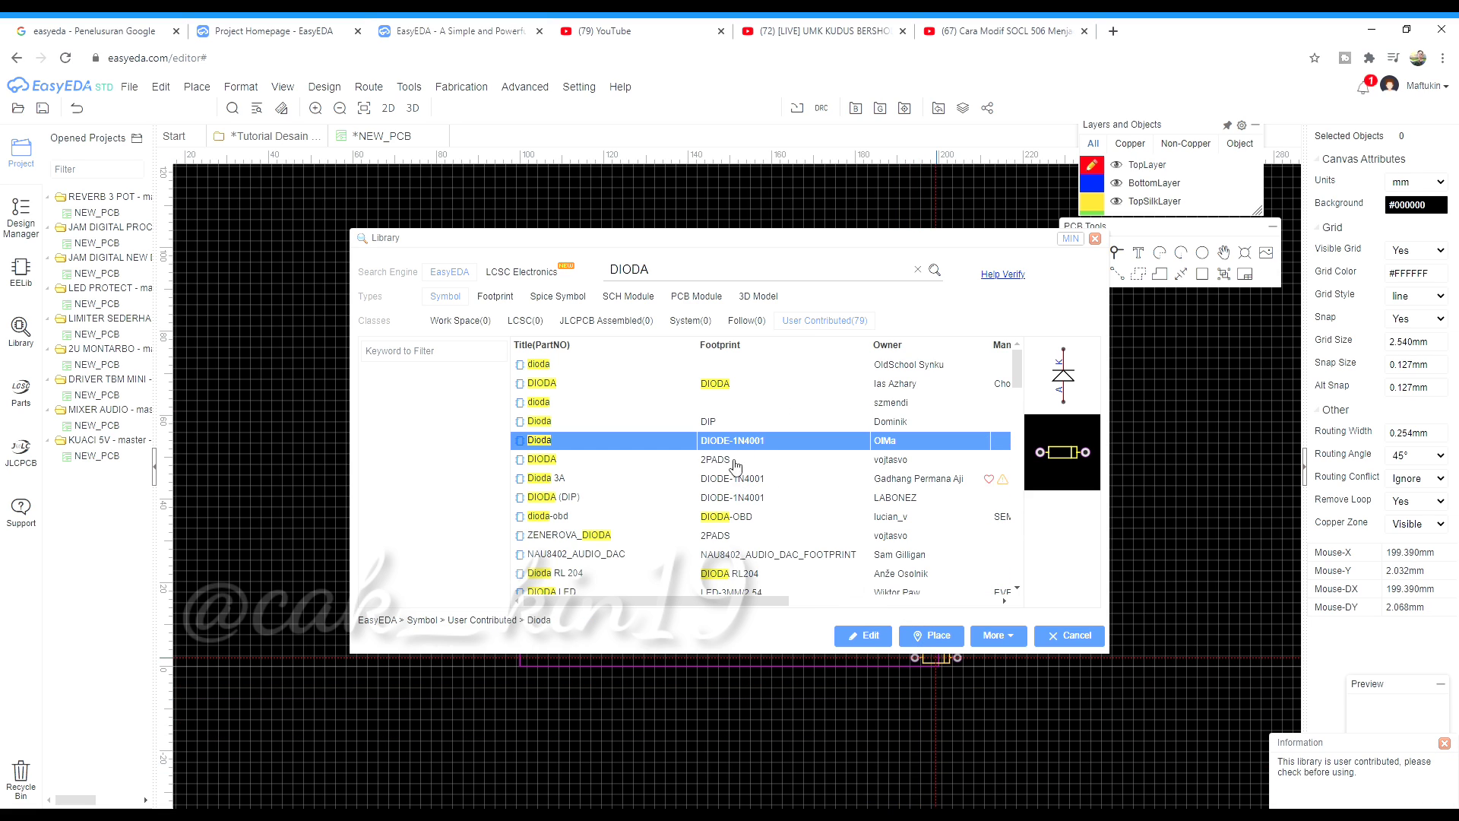
pyautogui.click(745, 479)
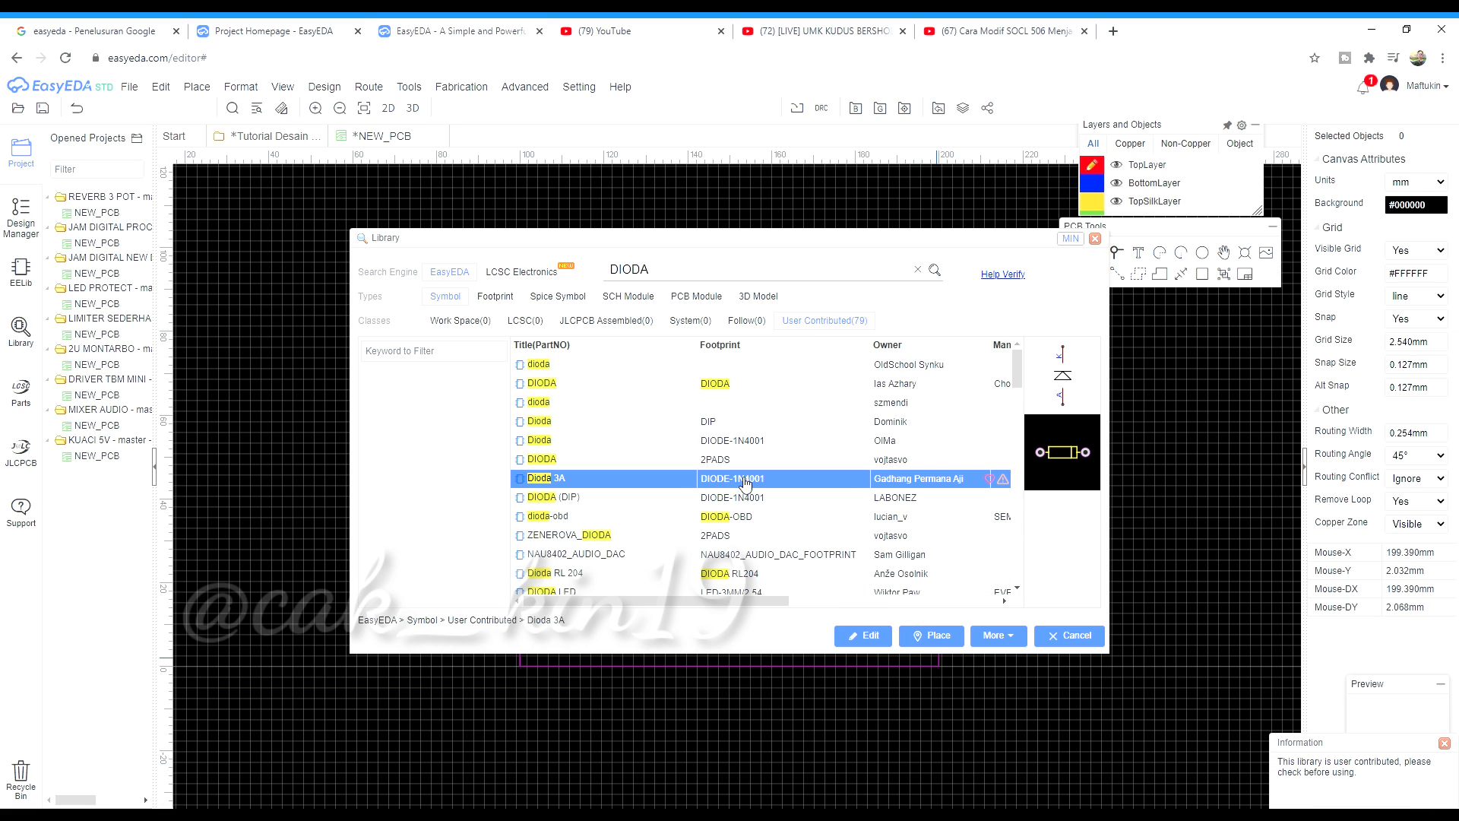
pyautogui.click(766, 443)
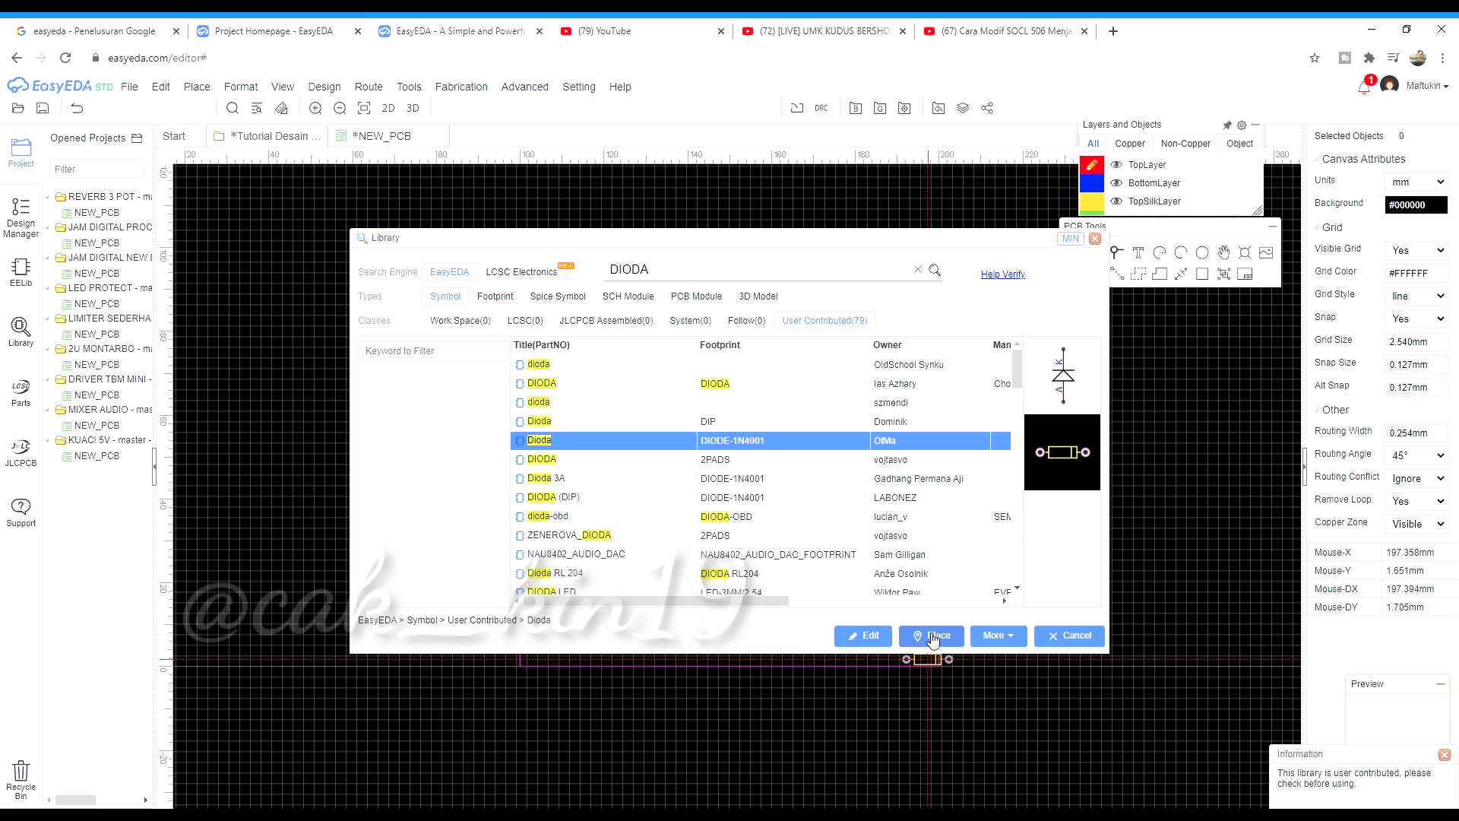
pyautogui.click(933, 636)
# Place diodes U1 and U2 stacked inside the board outline
pyautogui.scroll(2, 600, 521)
pyautogui.scroll(3, 576, 503)
pyautogui.scroll(-1, 538, 447)
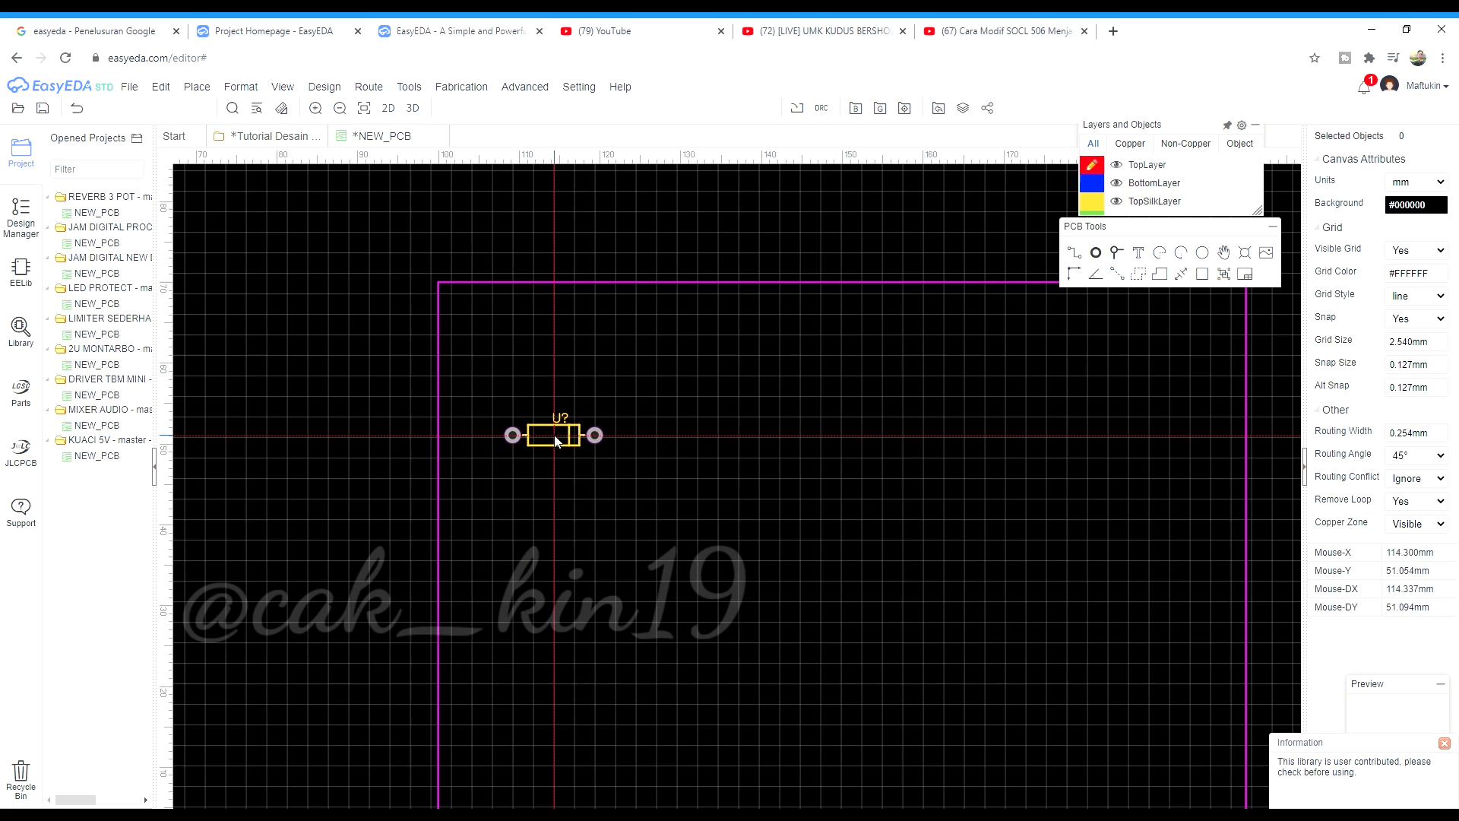
pyautogui.scroll(3, 538, 447)
pyautogui.scroll(-1, 549, 446)
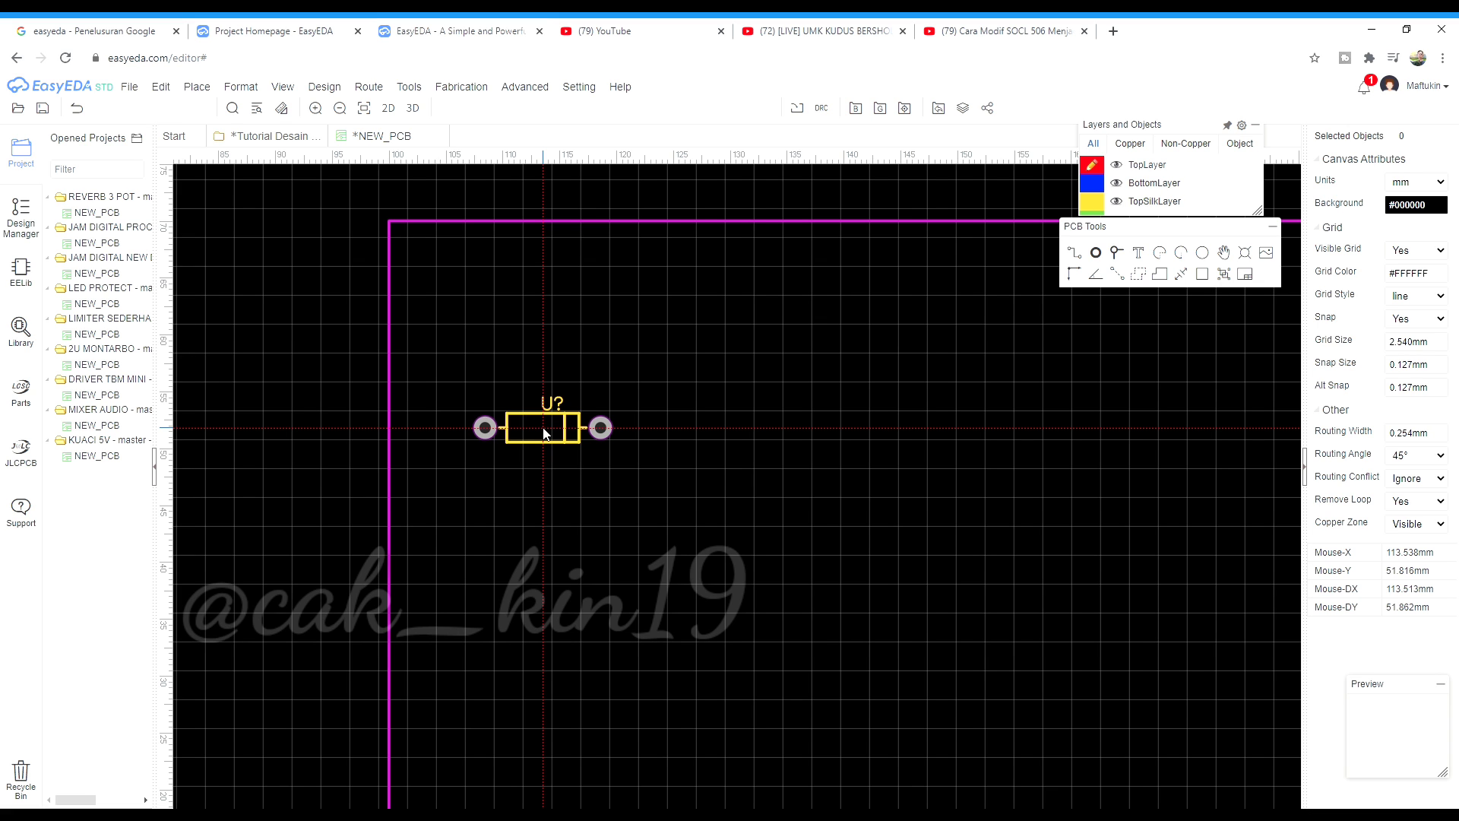
pyautogui.scroll(-3, 608, 371)
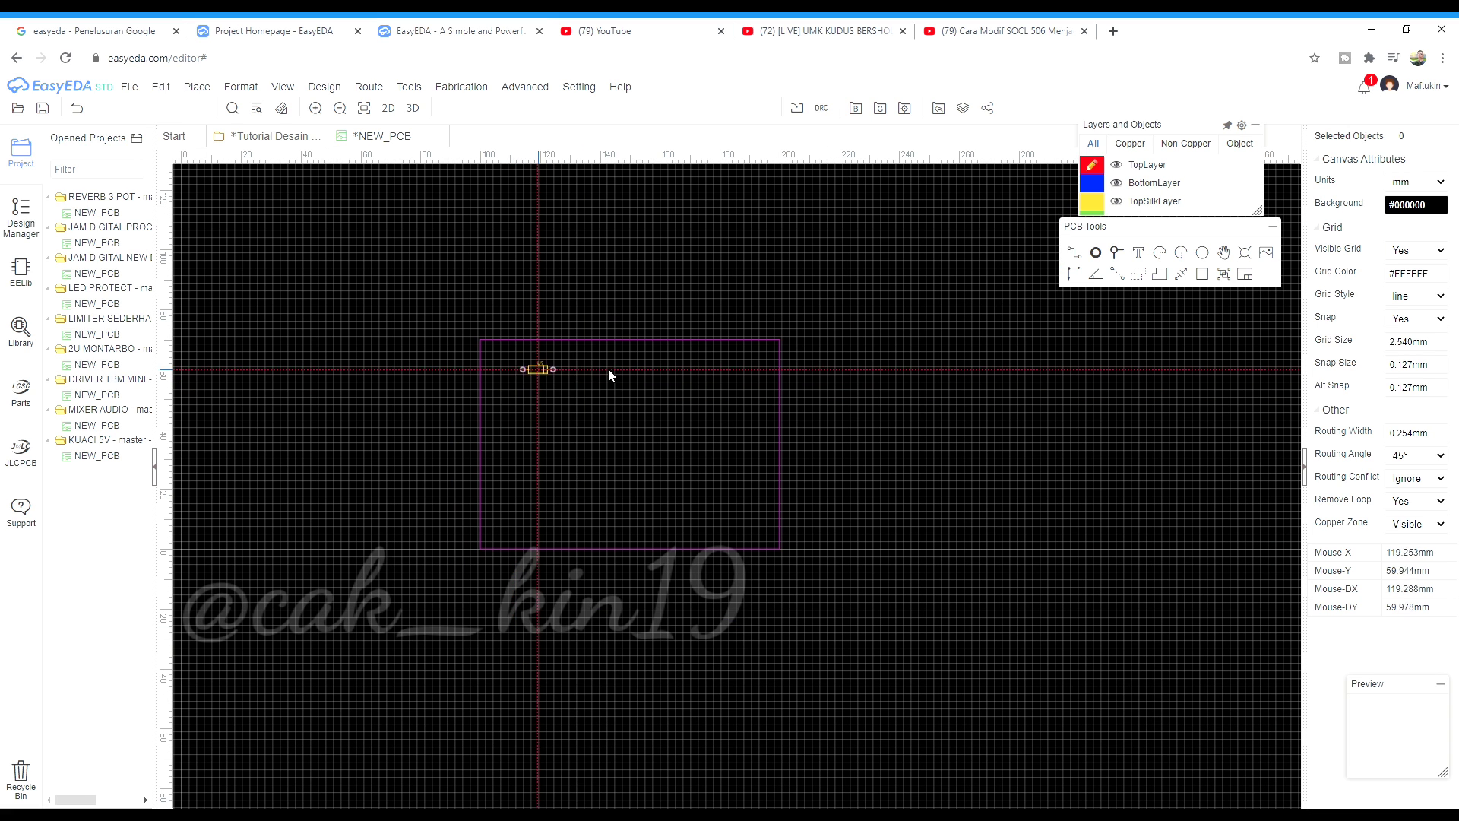
pyautogui.scroll(3, 498, 399)
pyautogui.scroll(-1, 502, 399)
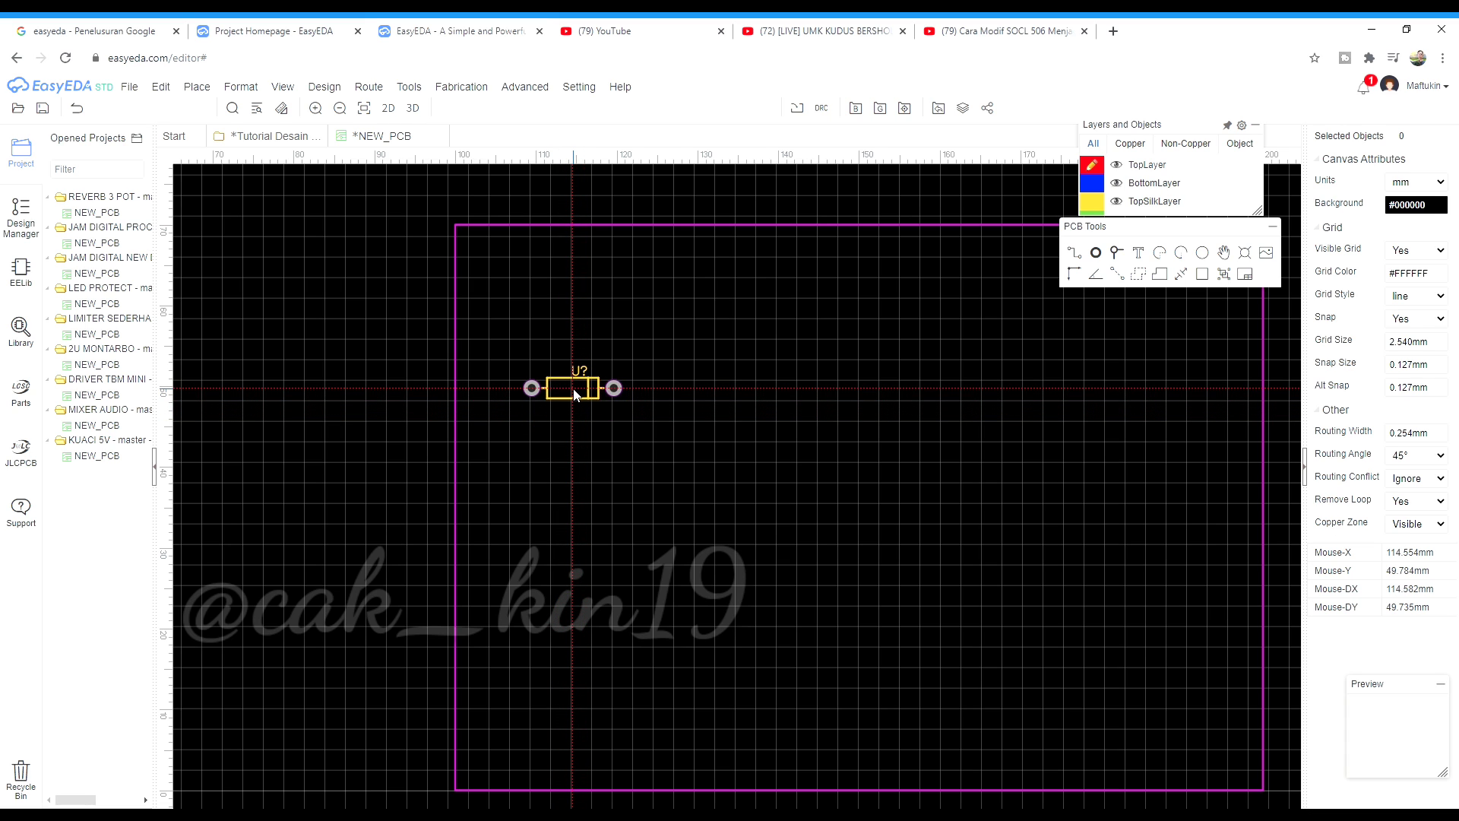
pyautogui.scroll(3, 573, 389)
pyautogui.click(581, 389)
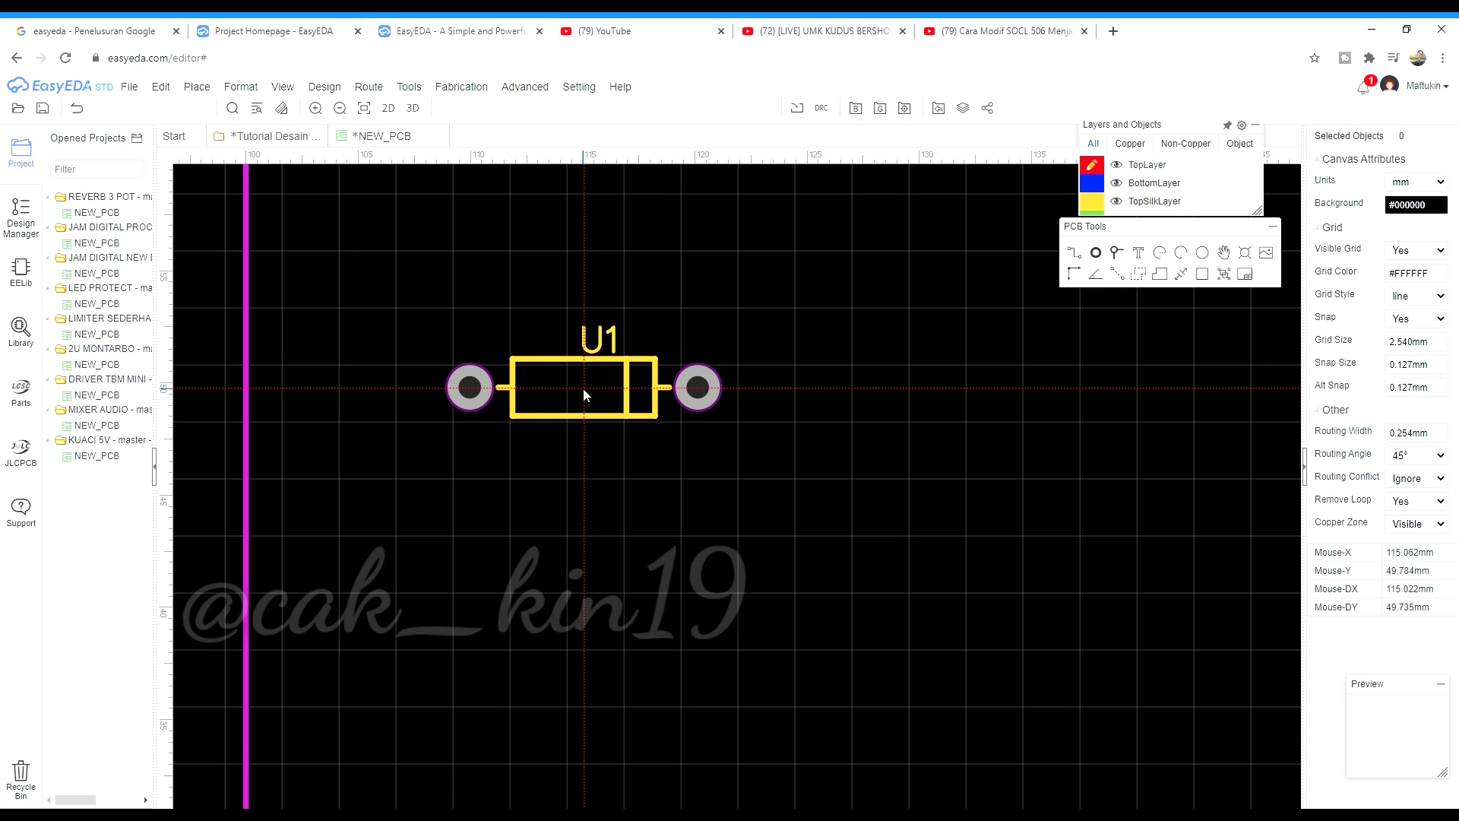
pyautogui.scroll(-3, 578, 426)
pyautogui.scroll(3, 576, 457)
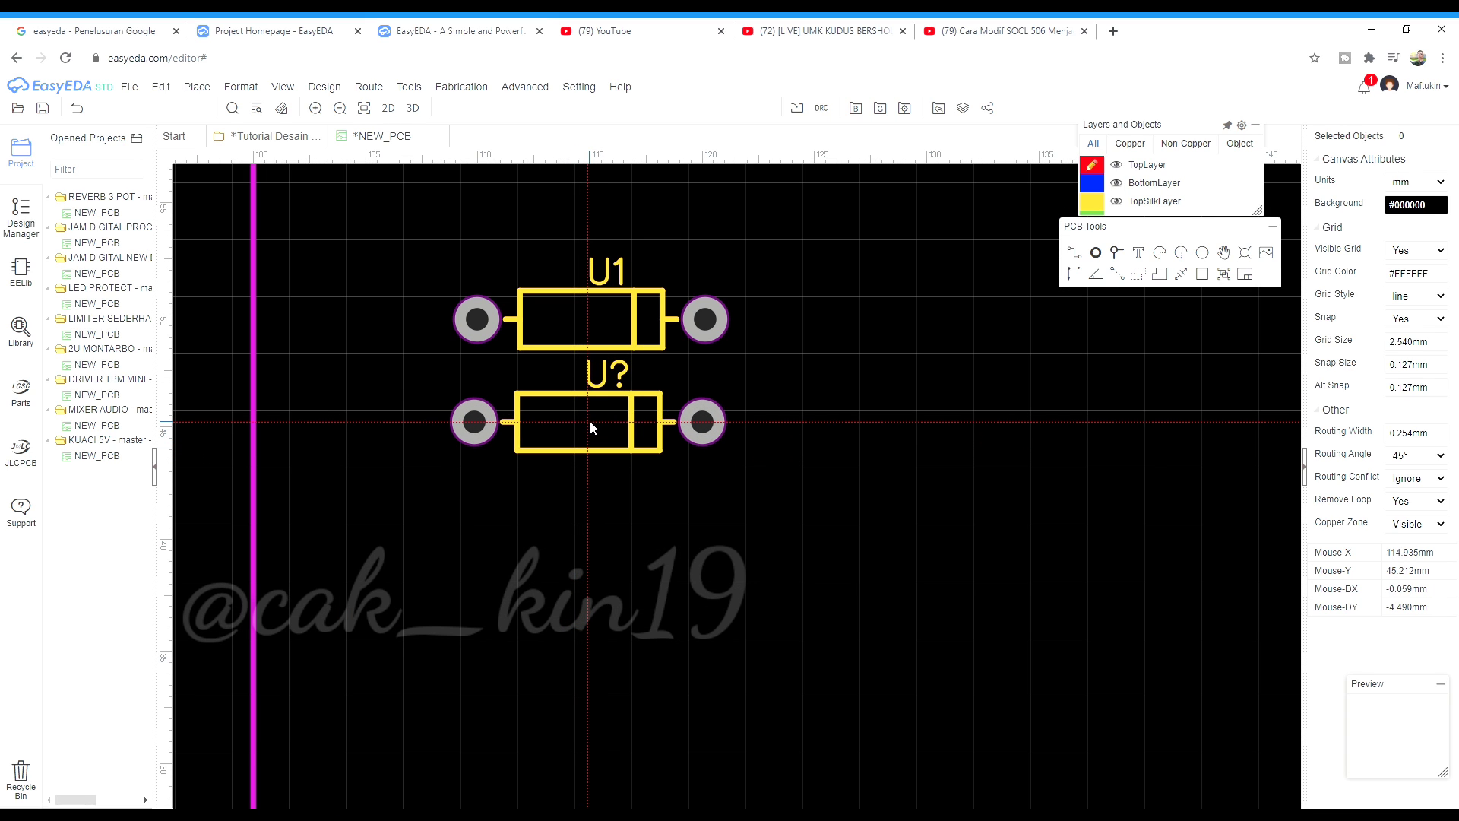
pyautogui.click(591, 421)
# Rotate the diode to face the opposite way and place U3 and U4 below
pyautogui.scroll(-2, 591, 421)
pyautogui.scroll(2, 624, 538)
pyautogui.press('space')
pyautogui.press('space')
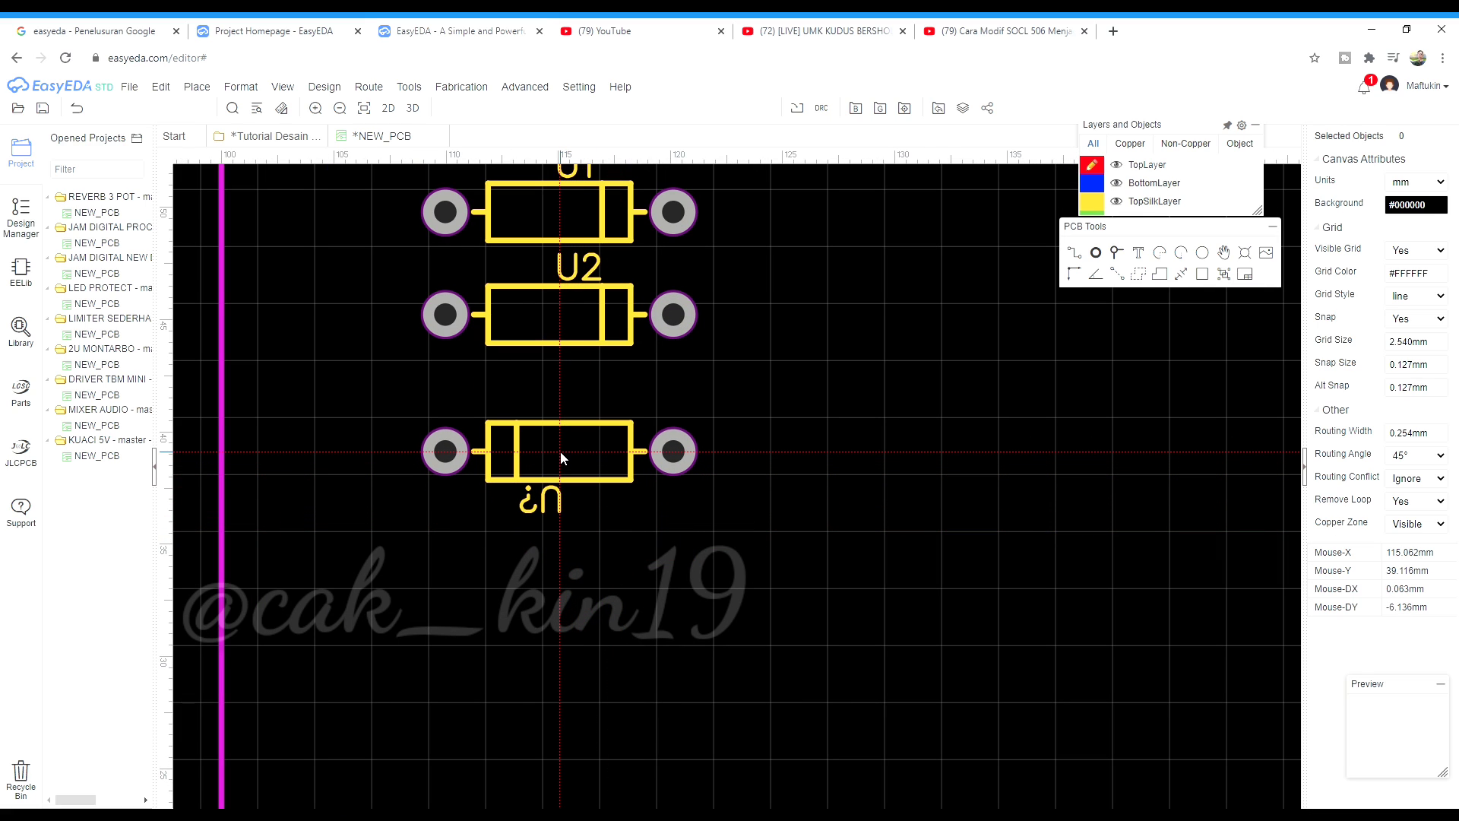
pyautogui.press('space')
pyautogui.press('space')
pyautogui.press('space')
pyautogui.press('space')
pyautogui.press('space')
pyautogui.press('space')
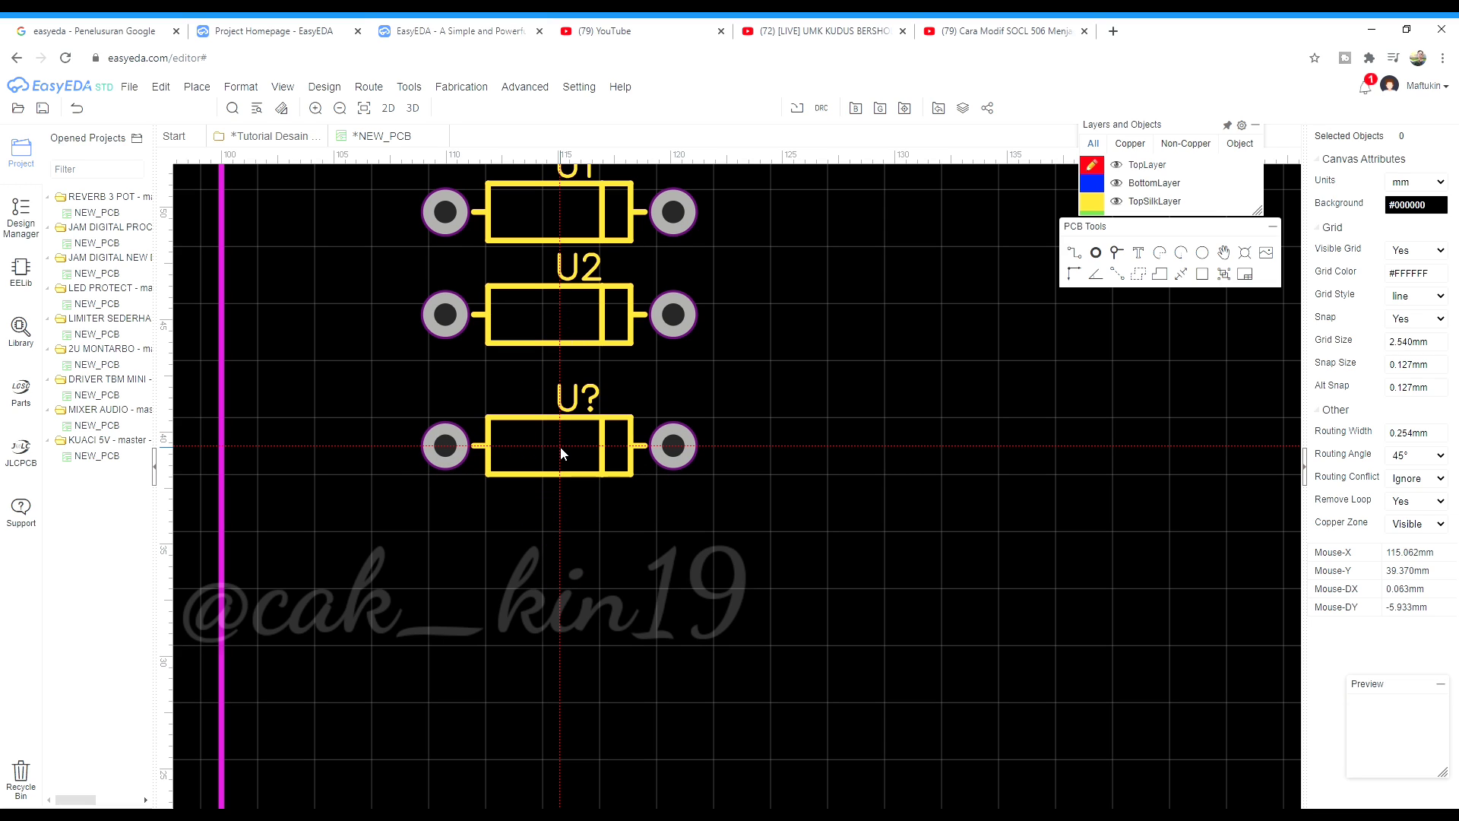
pyautogui.press('space')
pyautogui.press('space')
pyautogui.press('space')
pyautogui.press('space')
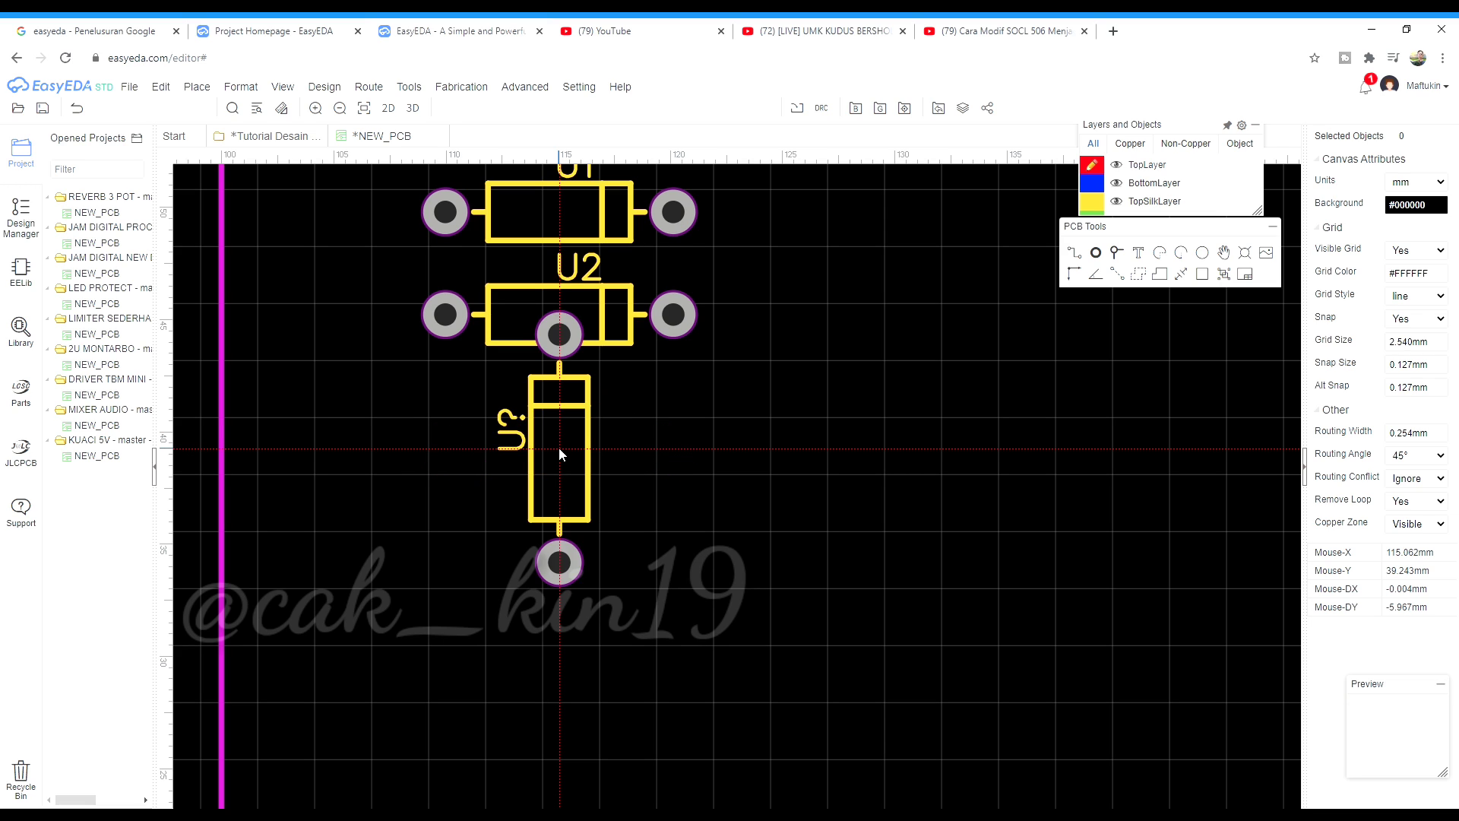
pyautogui.press('space')
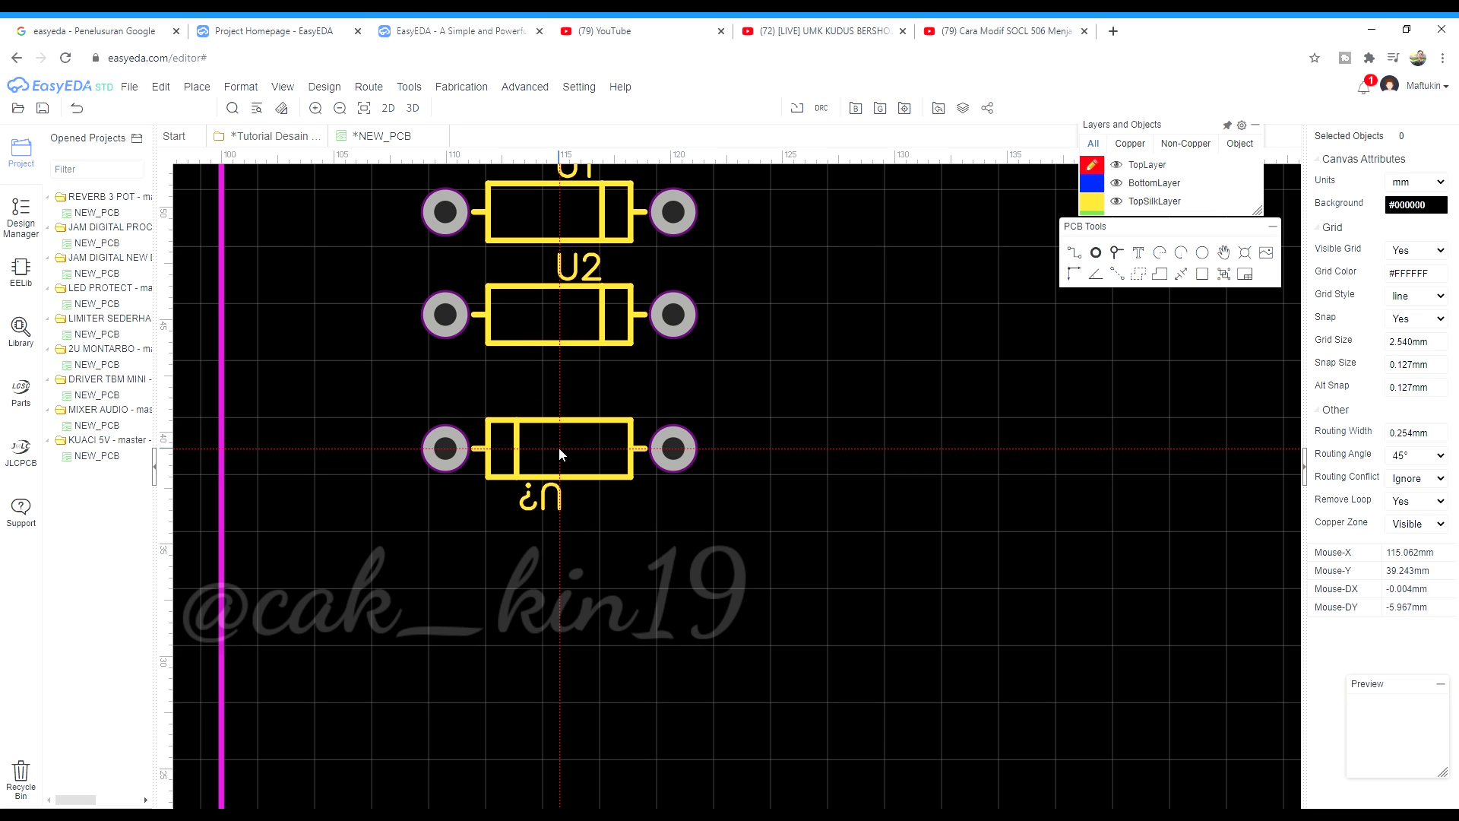
pyautogui.click(558, 447)
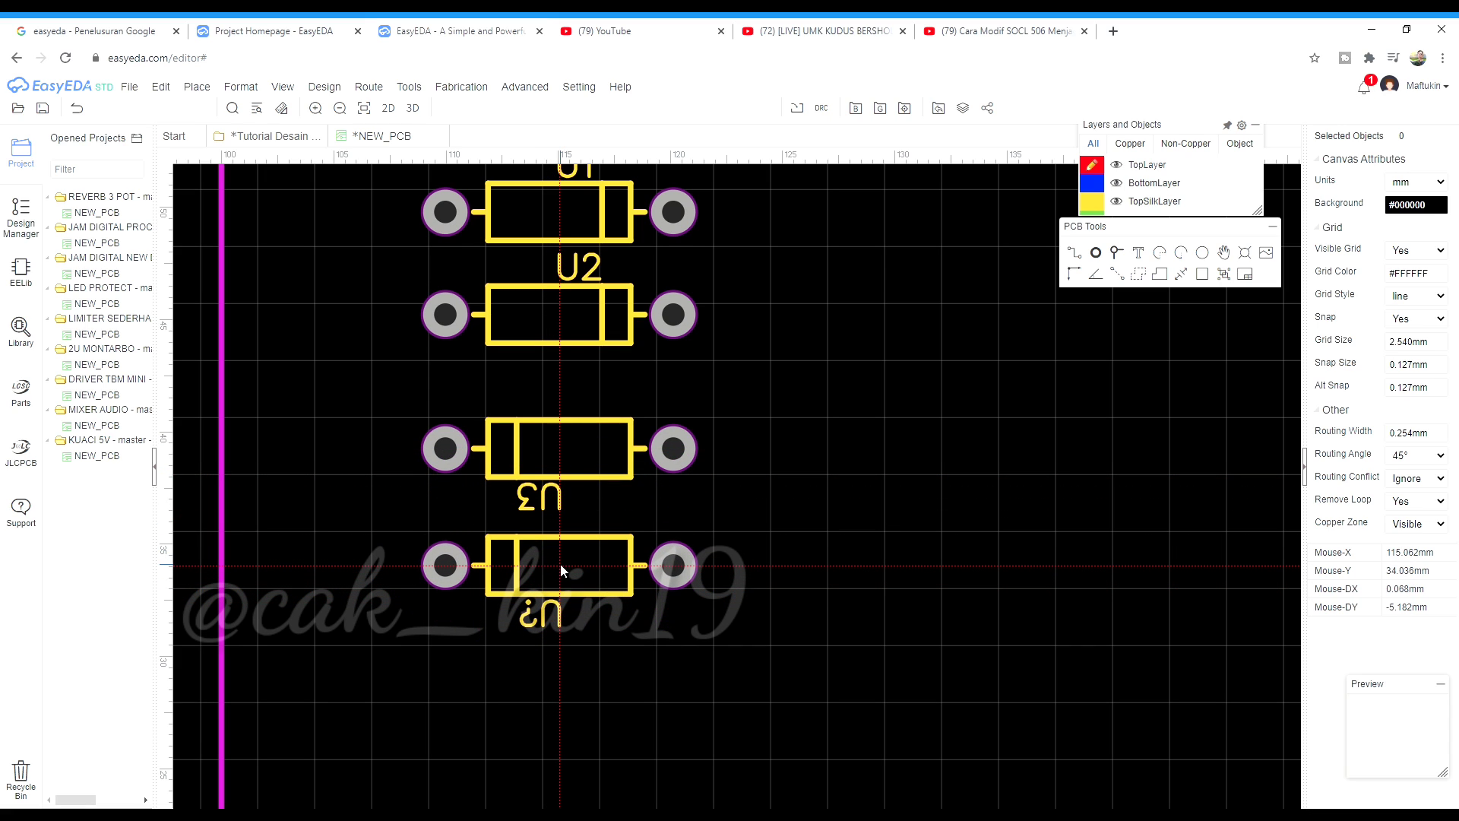
pyautogui.click(559, 560)
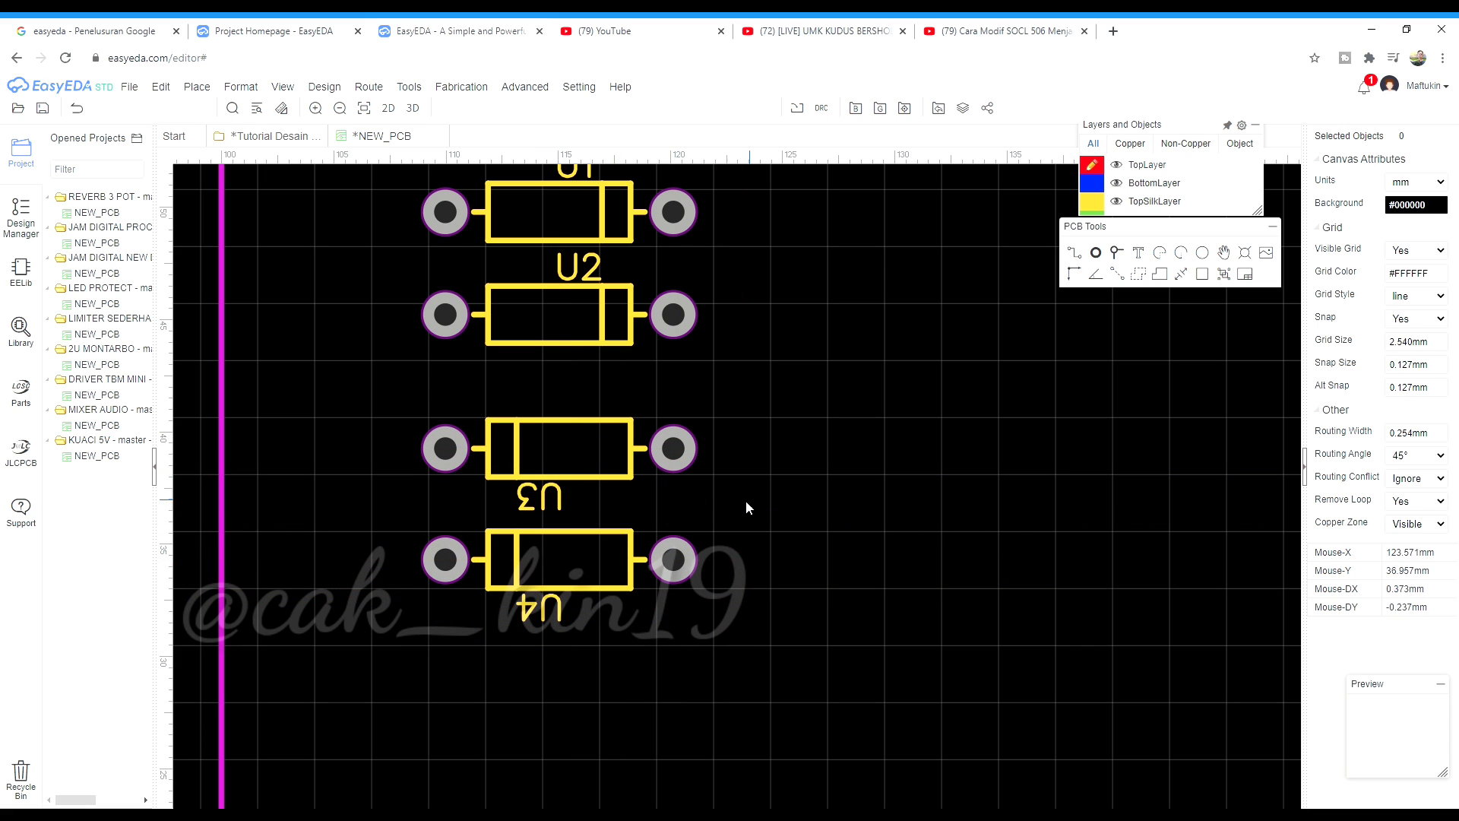
# Move U2 slightly closer to U3 and check U1's position
pyautogui.scroll(3, 523, 349)
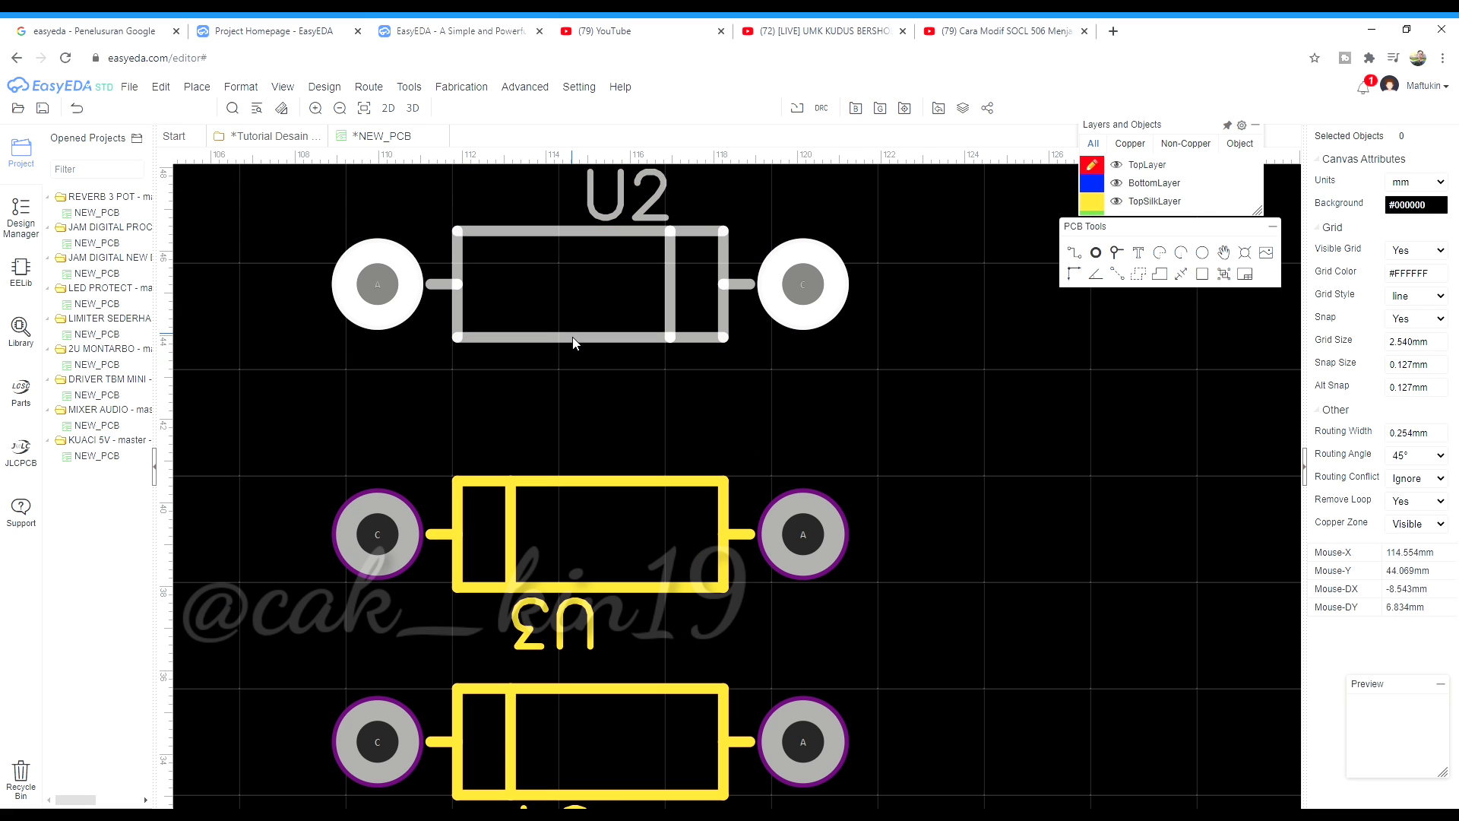
pyautogui.moveTo(578, 342); pyautogui.dragTo(578, 369)
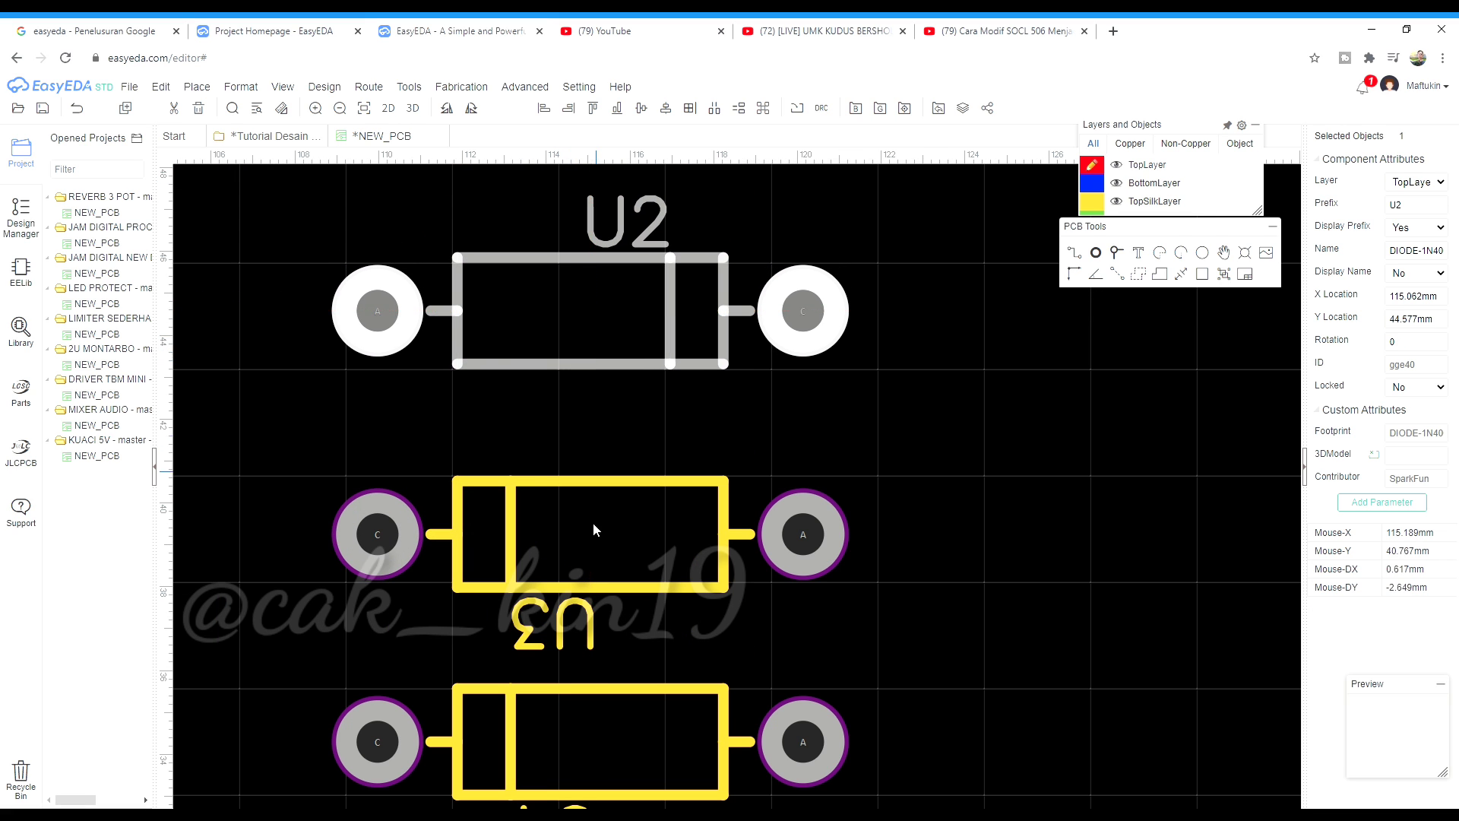
pyautogui.scroll(-1, 580, 339)
pyautogui.scroll(1, 581, 319)
pyautogui.click(586, 306)
pyautogui.click(614, 321)
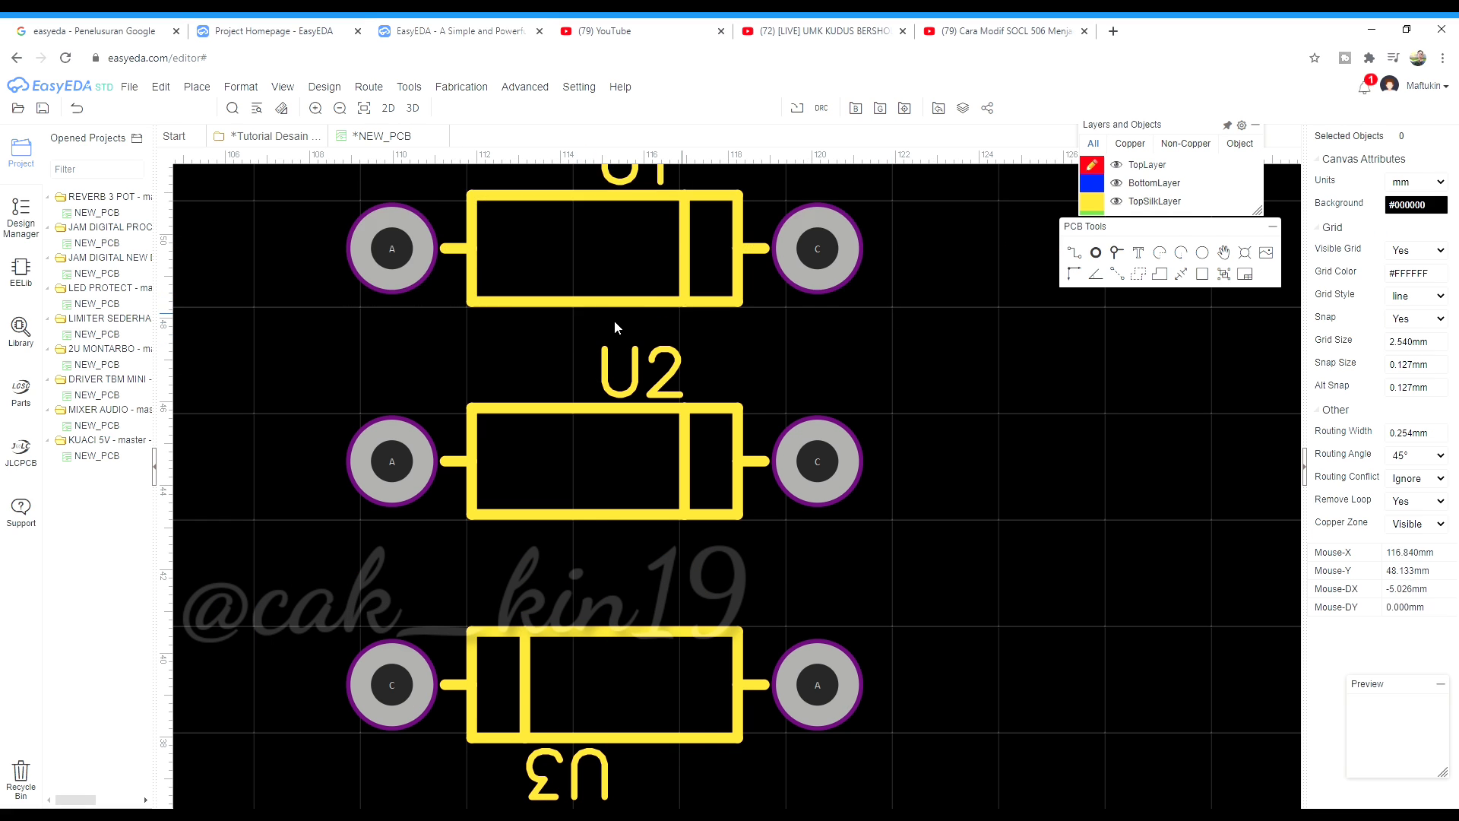
pyautogui.scroll(-4, 614, 322)
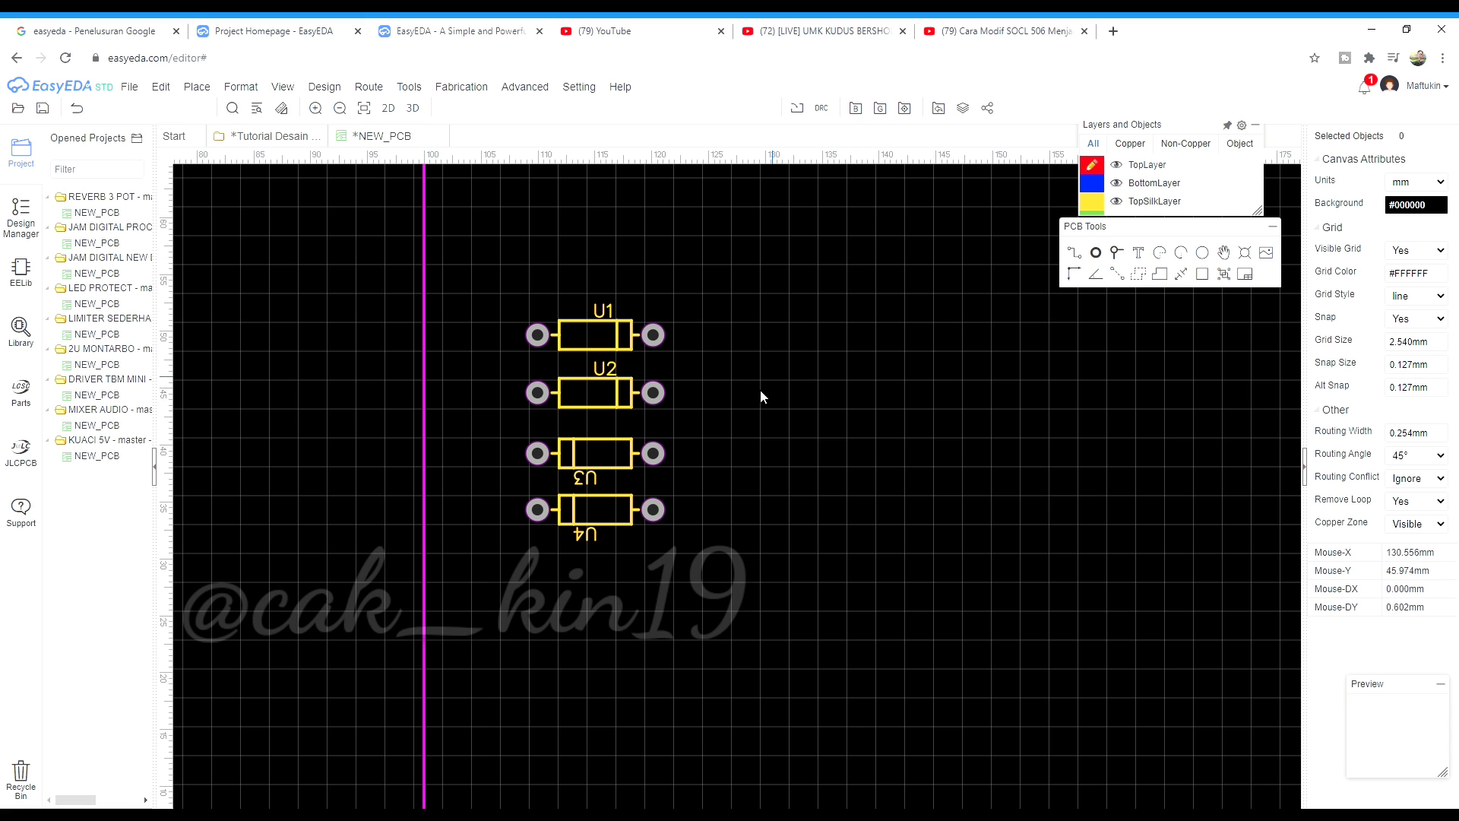
pyautogui.scroll(-3, 749, 527)
pyautogui.scroll(3, 640, 525)
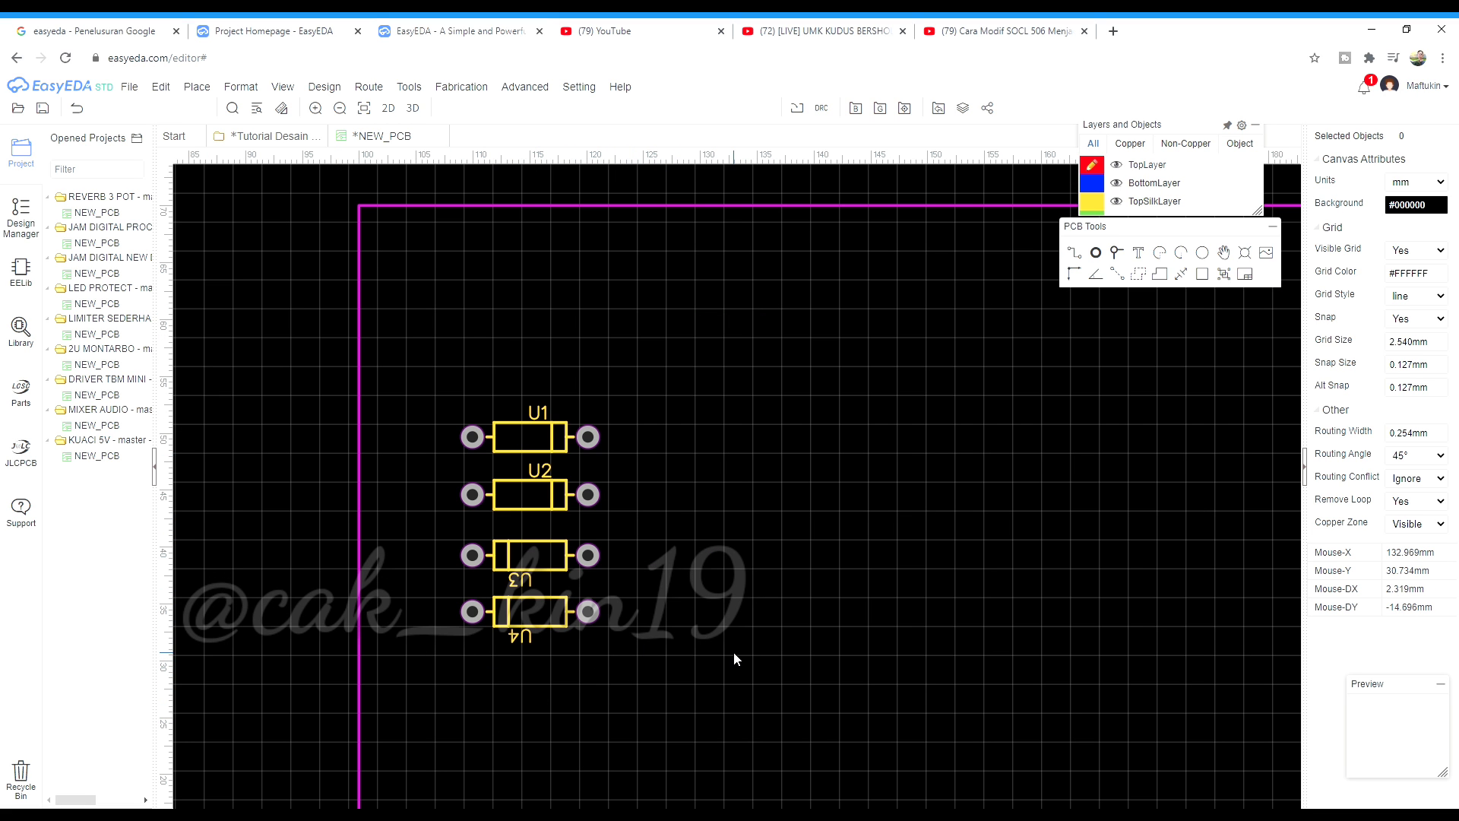
# Search the parts library for 1000uF capacitors
pyautogui.click(21, 329)
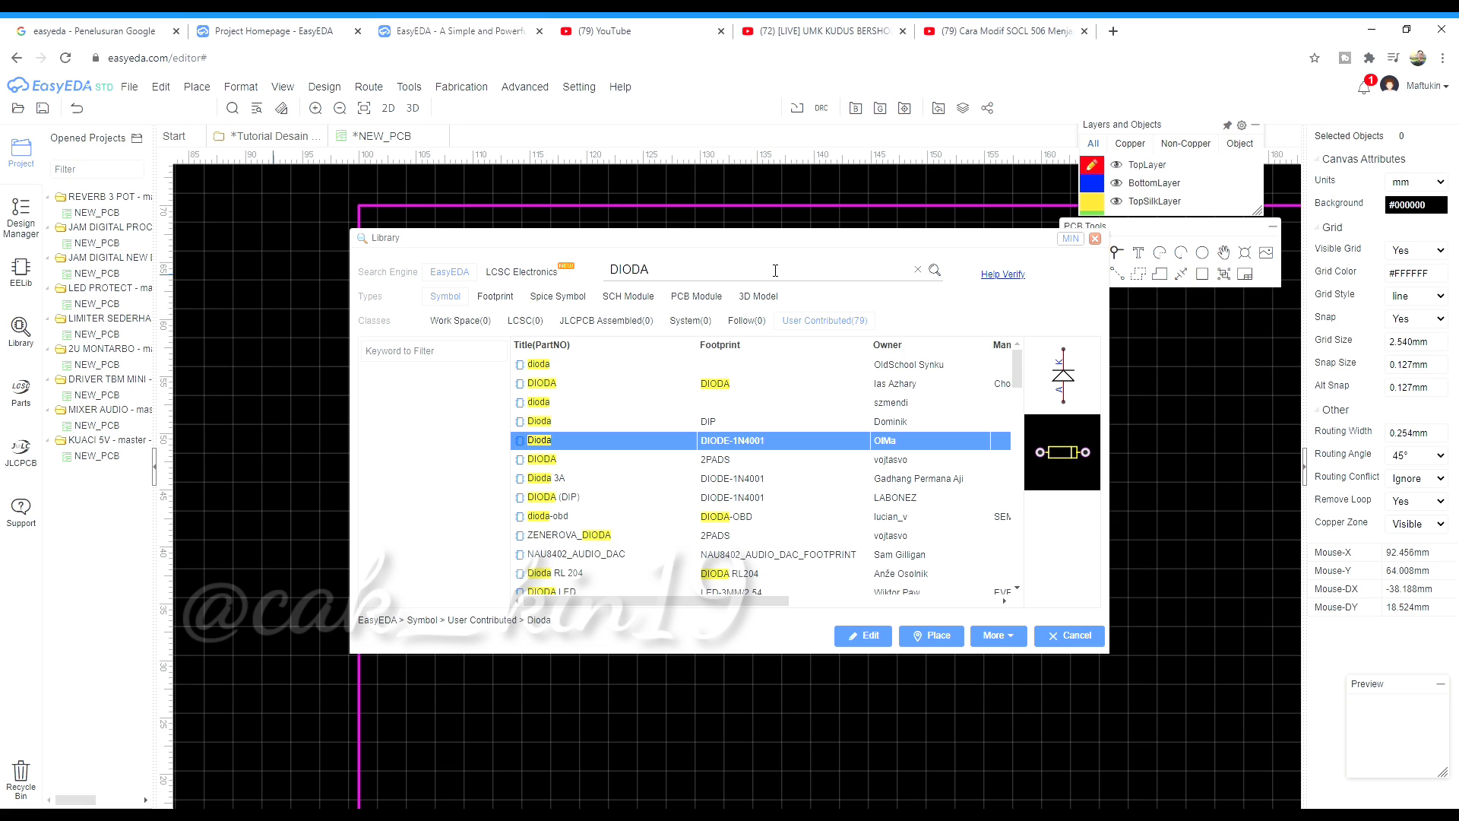
pyautogui.doubleClick(677, 278)
pyautogui.write('1000uF')
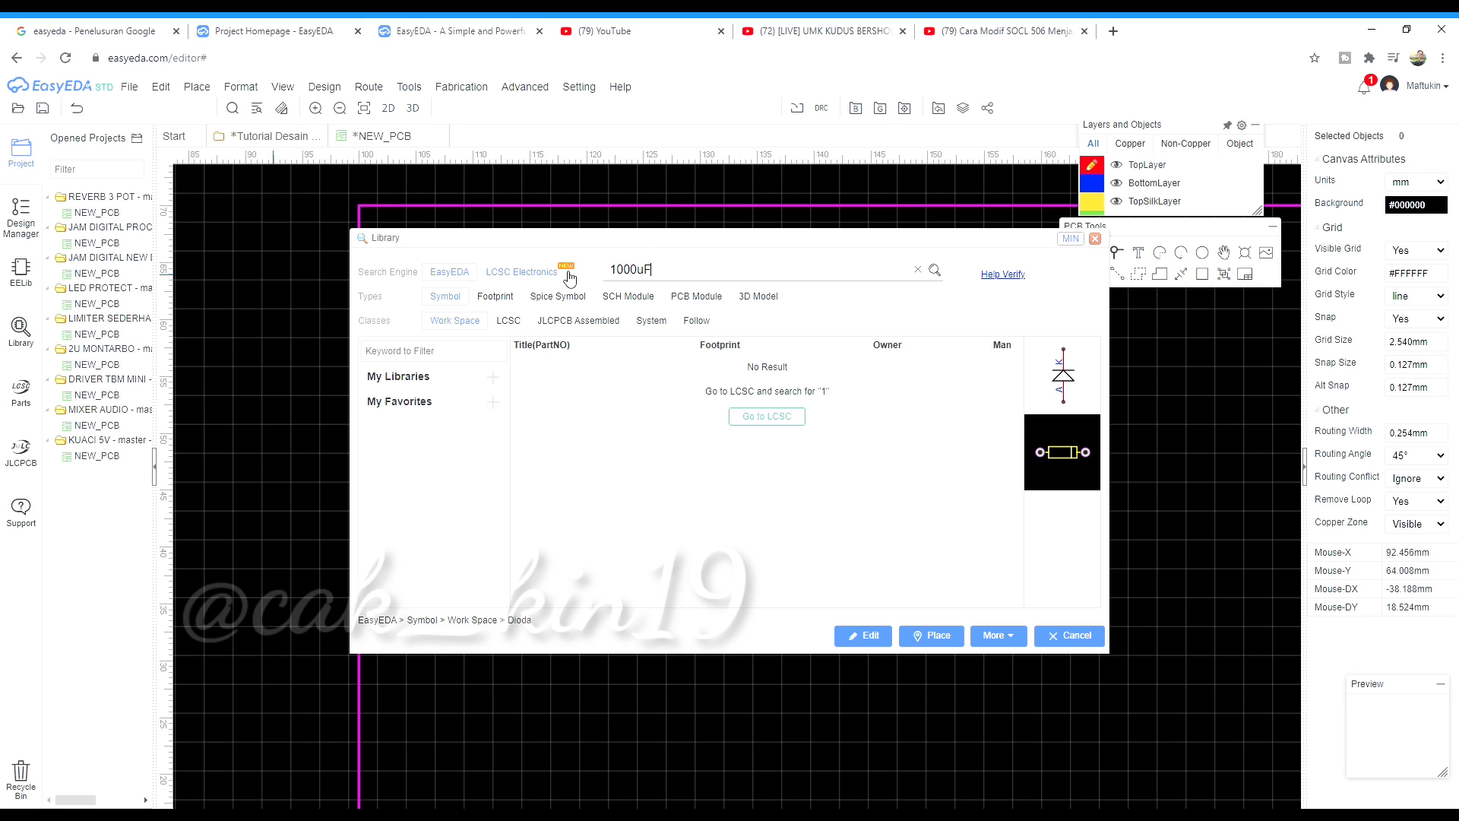
pyautogui.press('Return')
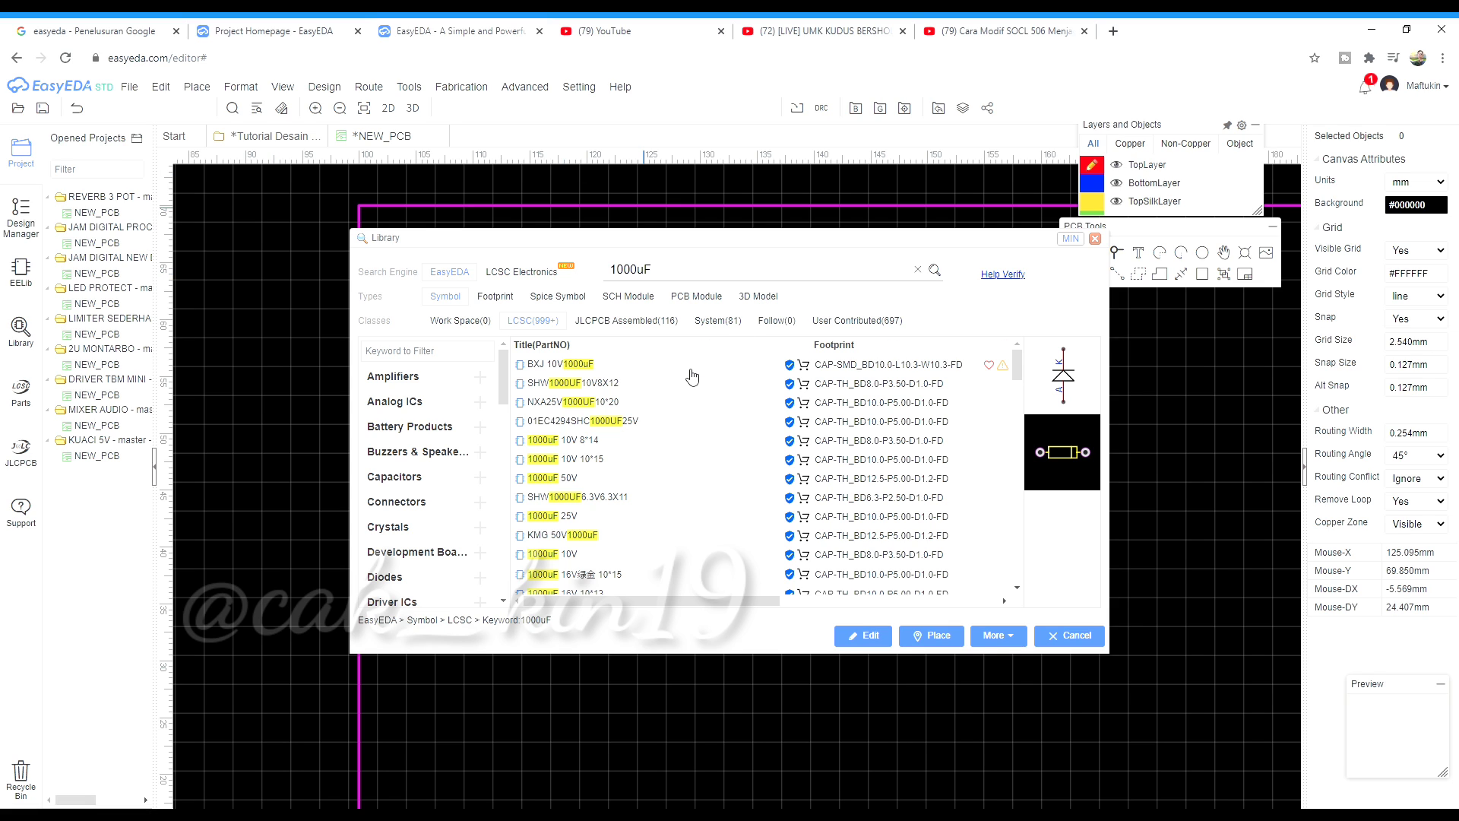
# Compare the user-contributed 1000uF parts and attach CAP1000UFX63V-16X26 for placement
pyautogui.click(692, 368)
pyautogui.click(886, 321)
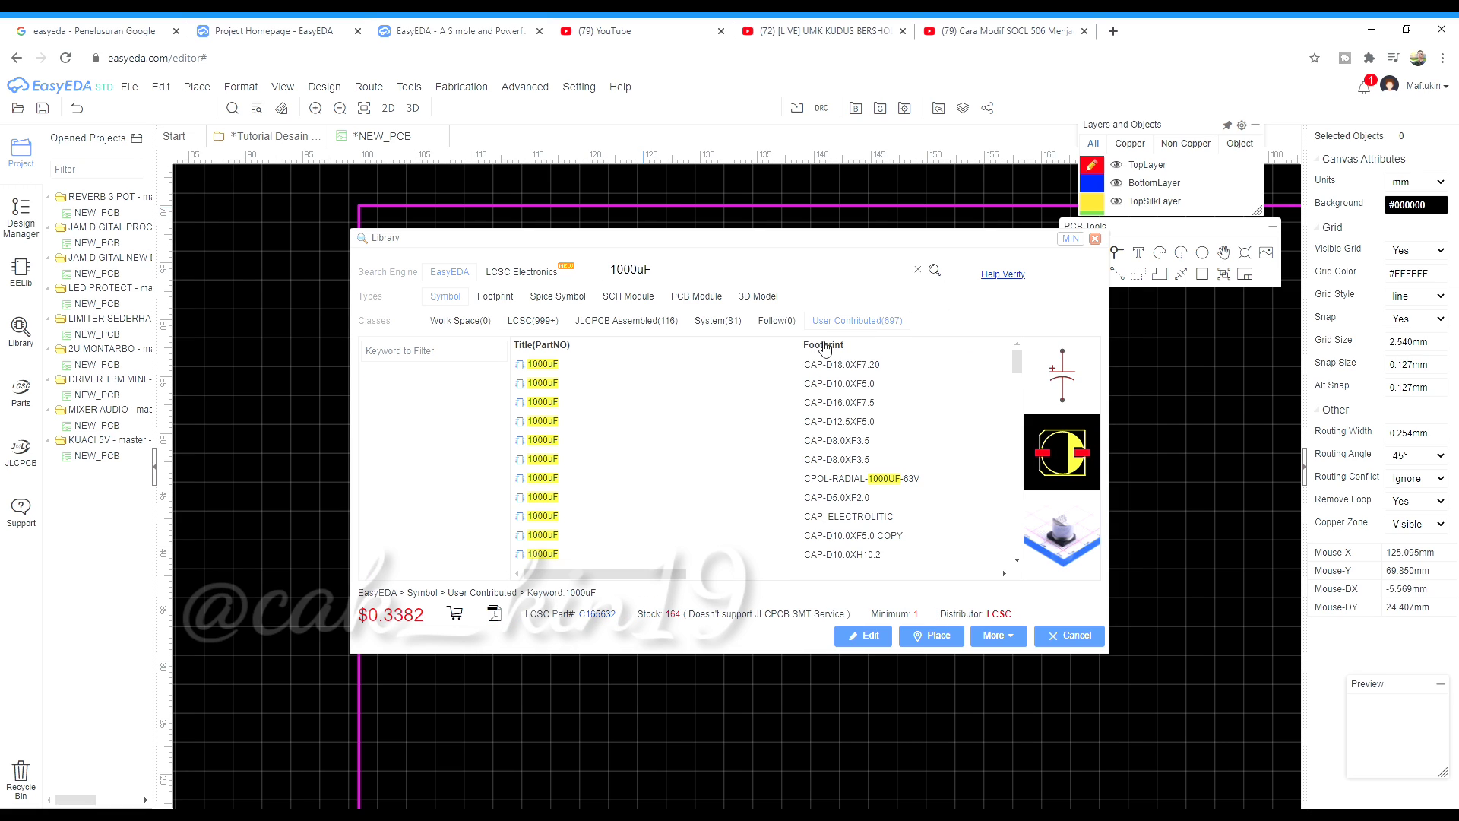
pyautogui.click(716, 485)
pyautogui.scroll(-1, 717, 532)
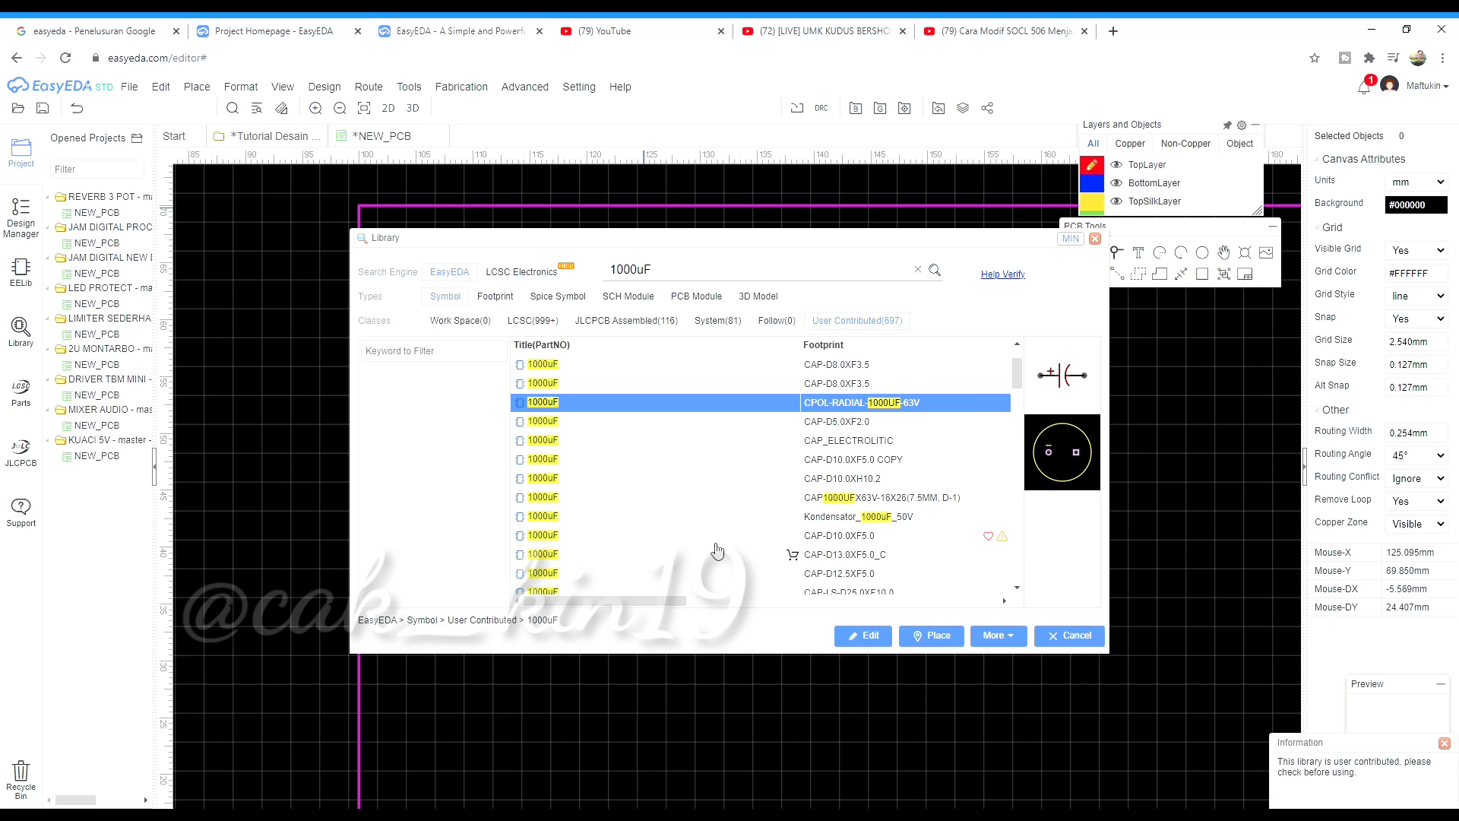
pyautogui.click(716, 516)
pyautogui.click(719, 498)
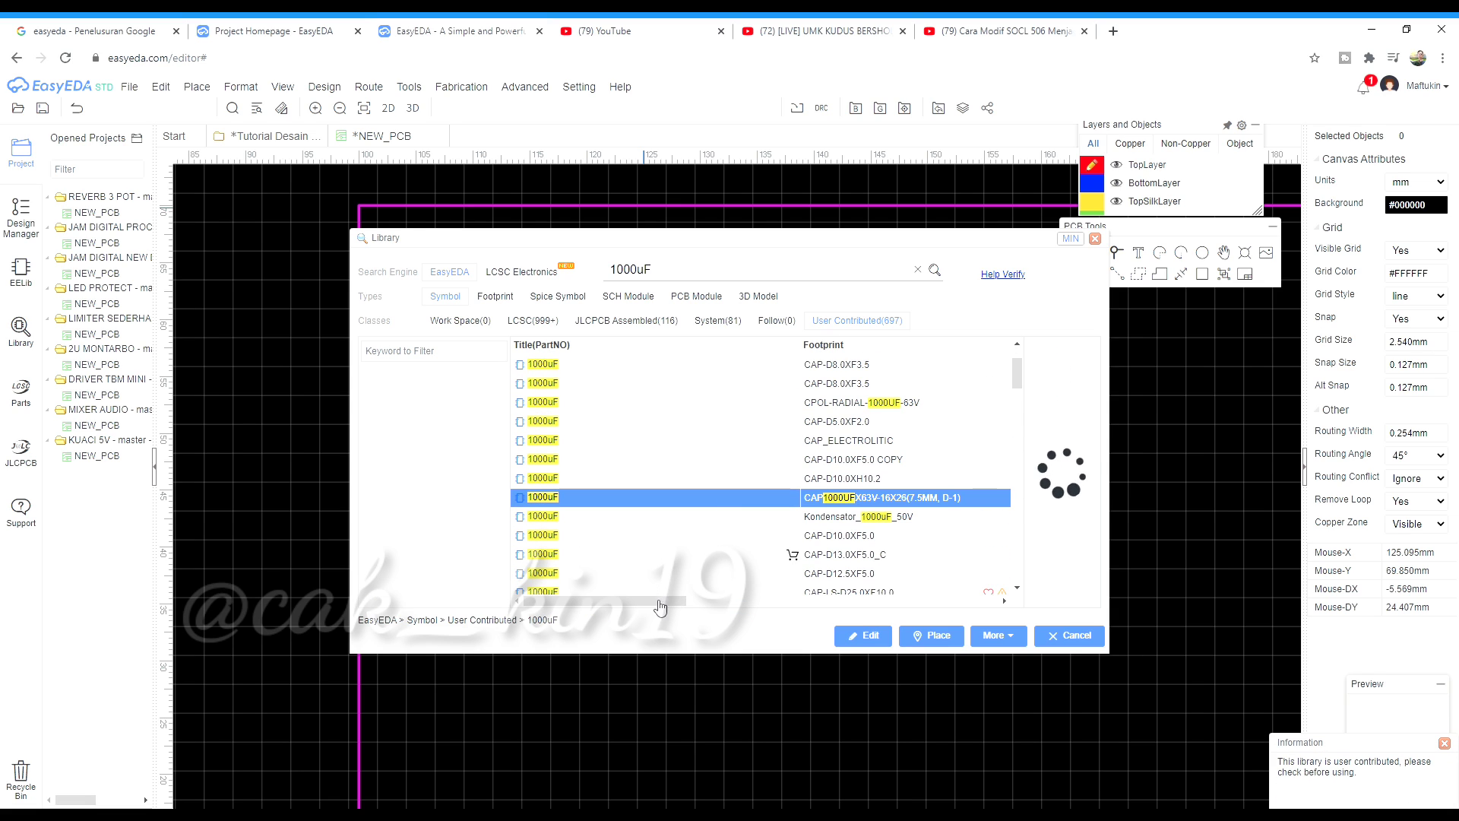
pyautogui.hscroll(3, 655, 539)
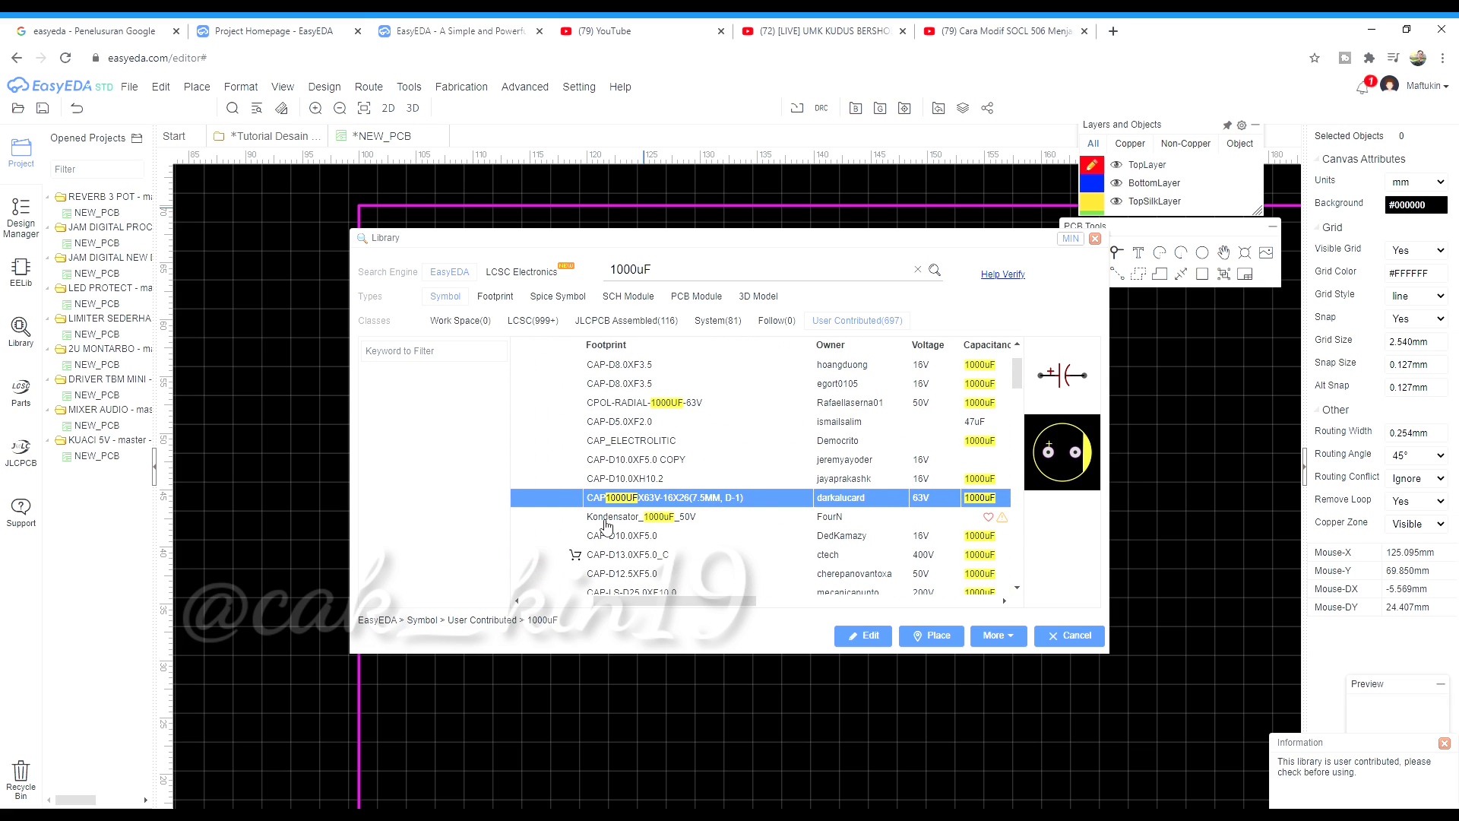
pyautogui.click(642, 409)
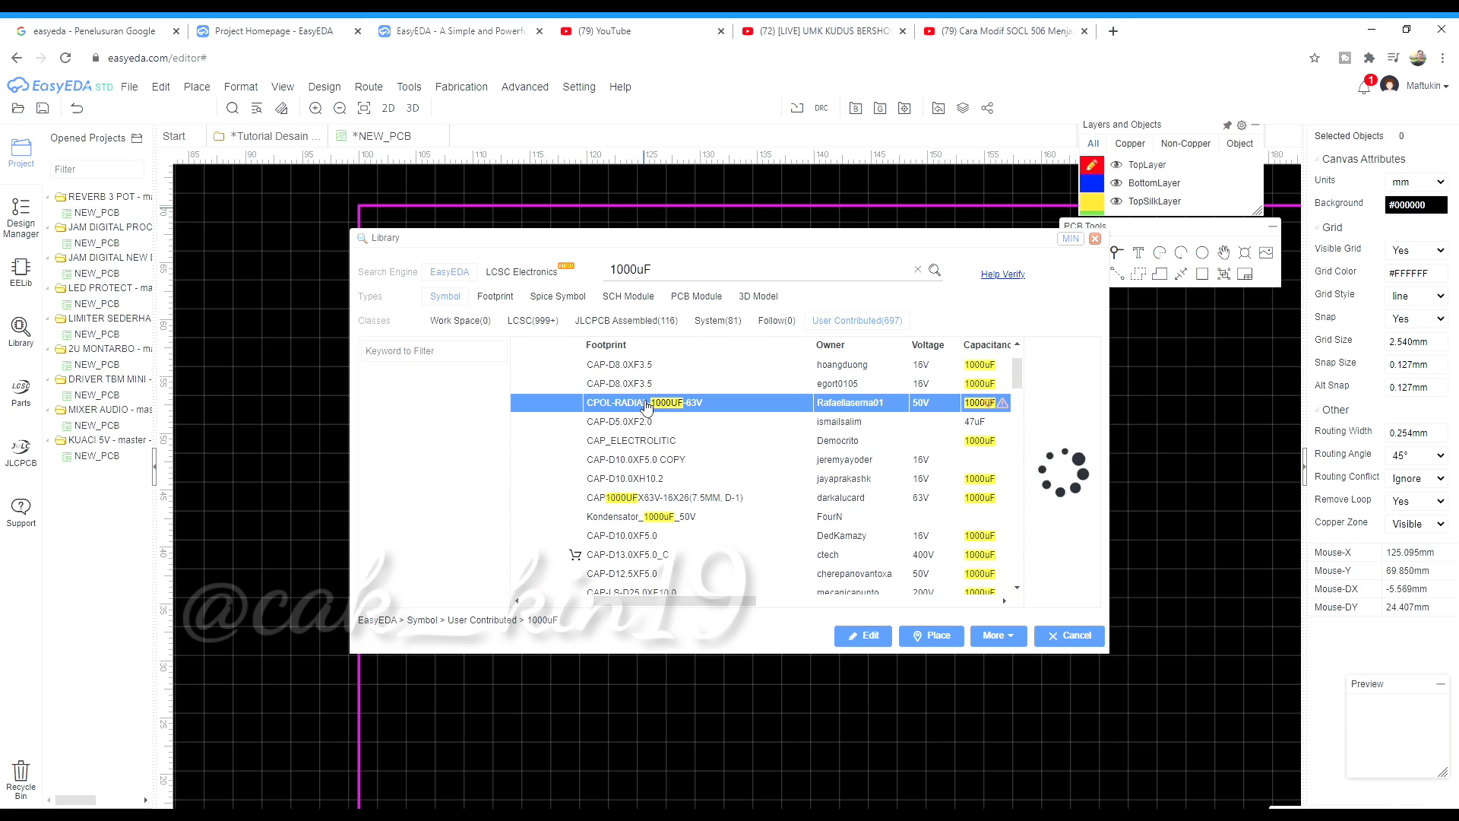
pyautogui.click(644, 497)
pyautogui.doubleClick(645, 499)
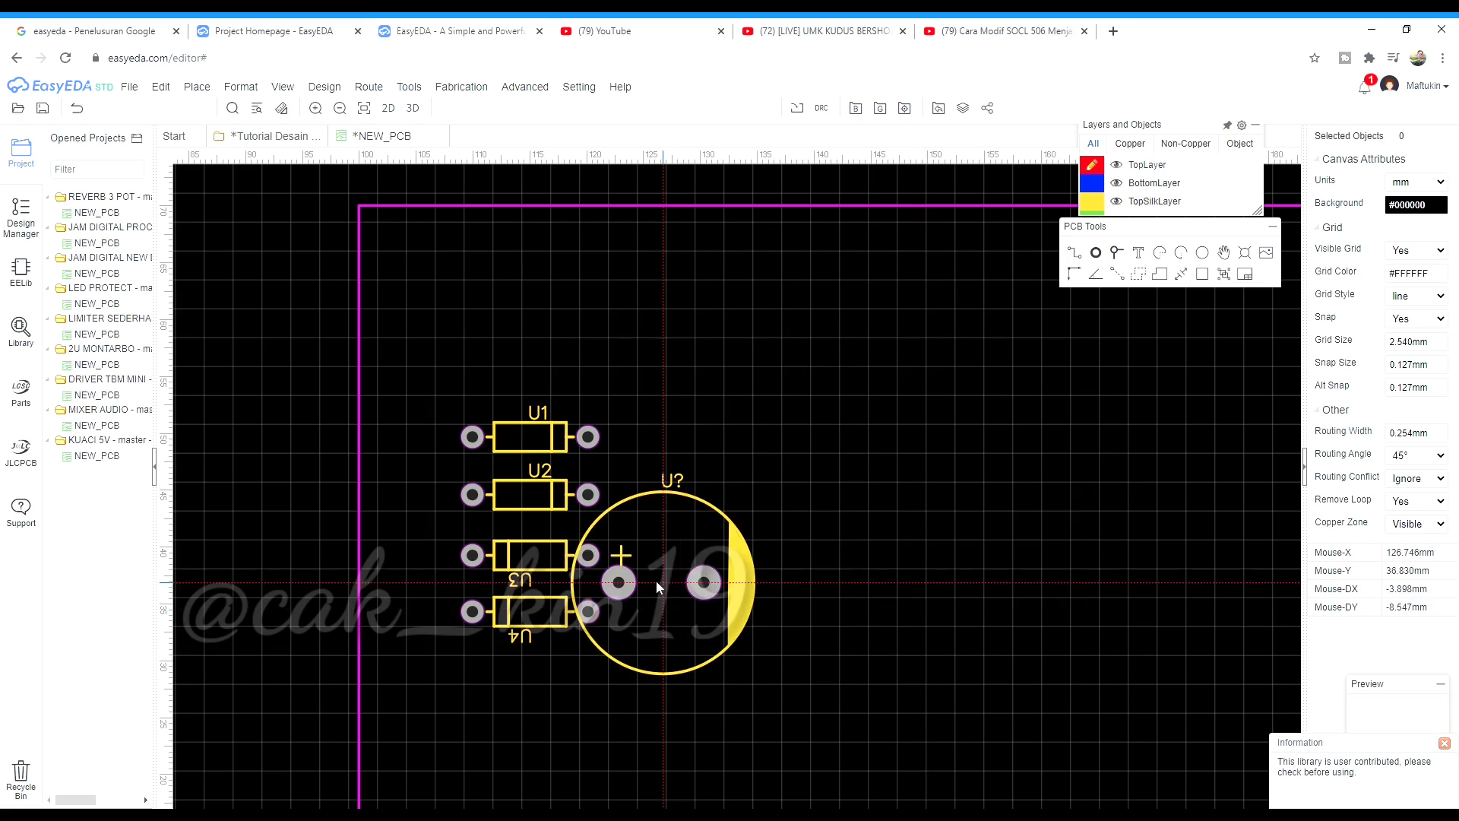
# Rotate the capacitor and place two copies, U5 and U6, beside the diodes
pyautogui.scroll(-3, 680, 575)
pyautogui.scroll(3, 690, 404)
pyautogui.press('space')
pyautogui.press('space')
pyautogui.press('space')
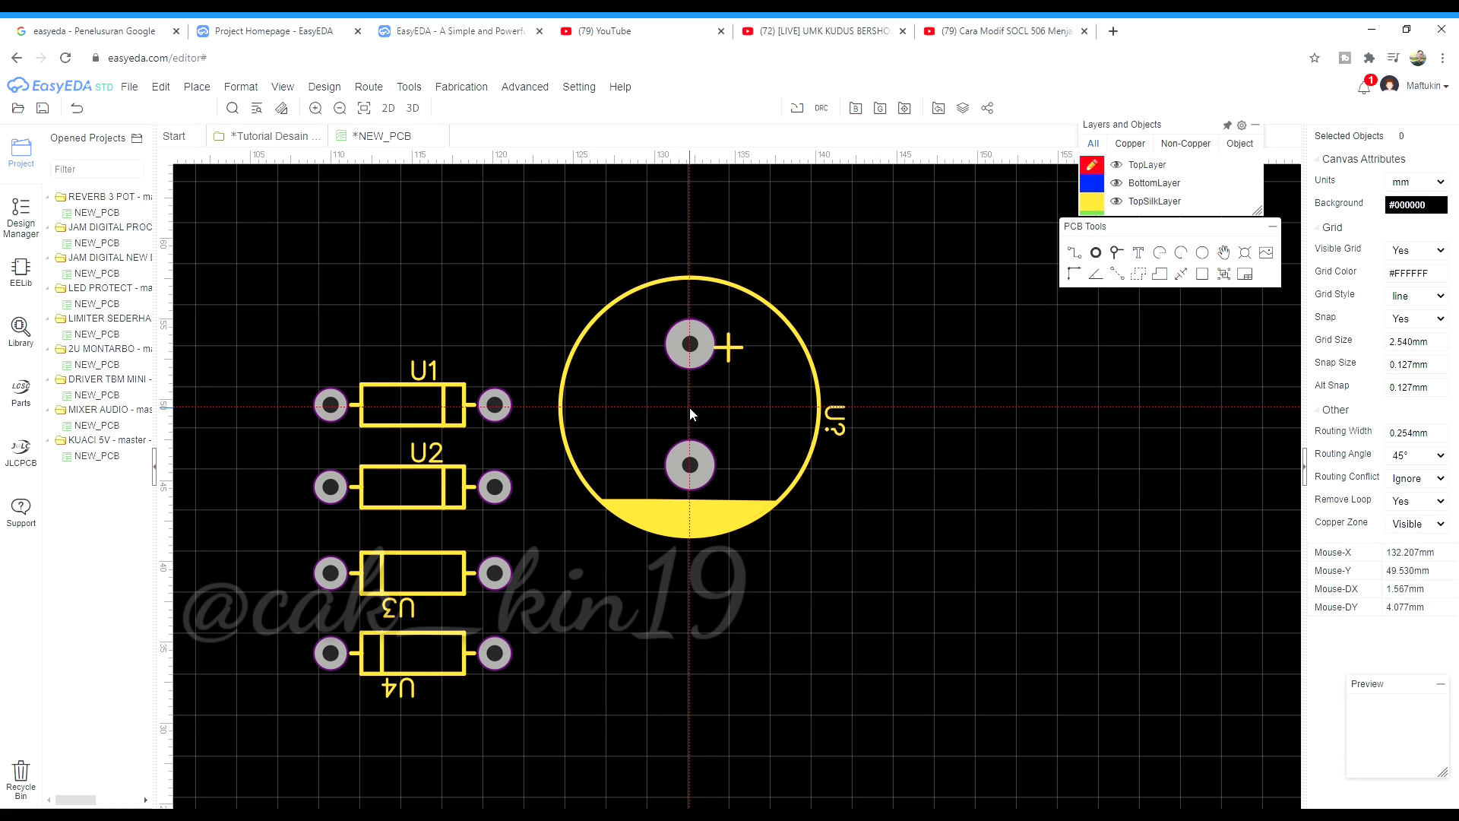
pyautogui.click(690, 408)
pyautogui.scroll(-2, 690, 410)
pyautogui.scroll(-3, 690, 419)
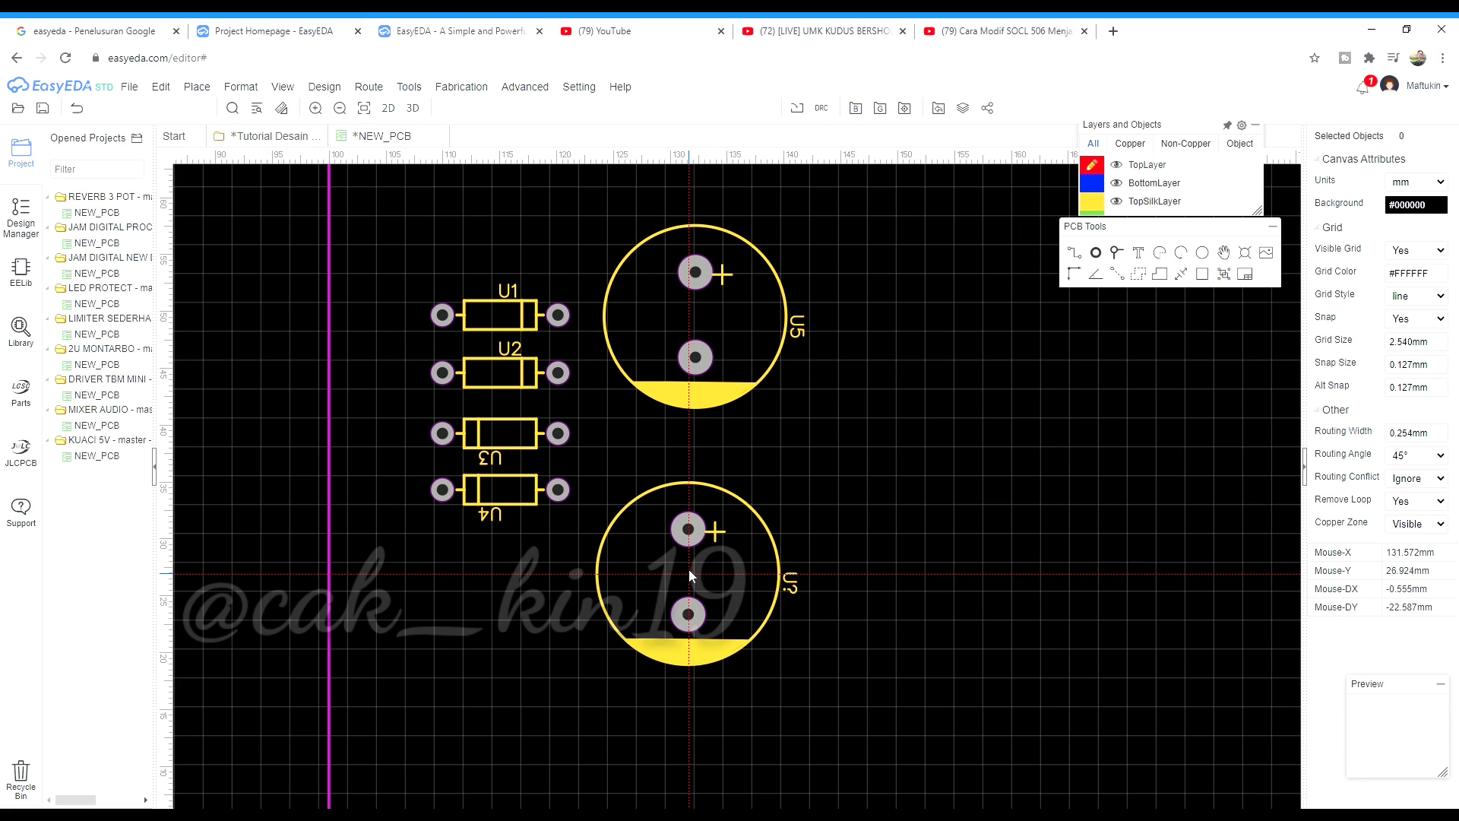
pyautogui.click(697, 513)
pyautogui.scroll(-2, 722, 506)
pyautogui.press('Escape')
# Select and deselect the board outline, then bring back the library with the 1000uF results
pyautogui.scroll(3, 563, 486)
pyautogui.scroll(-1, 550, 467)
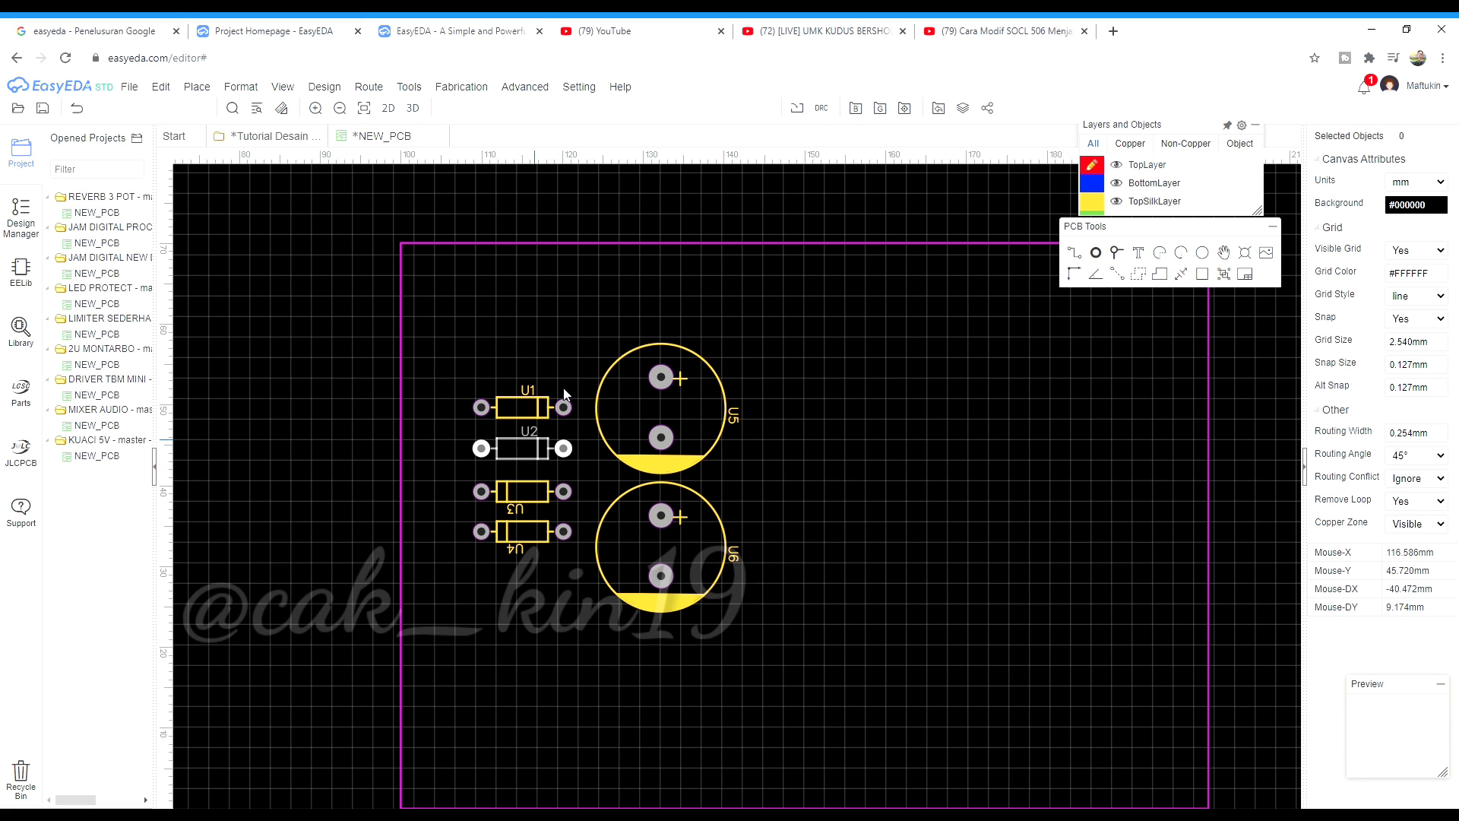
pyautogui.click(654, 244)
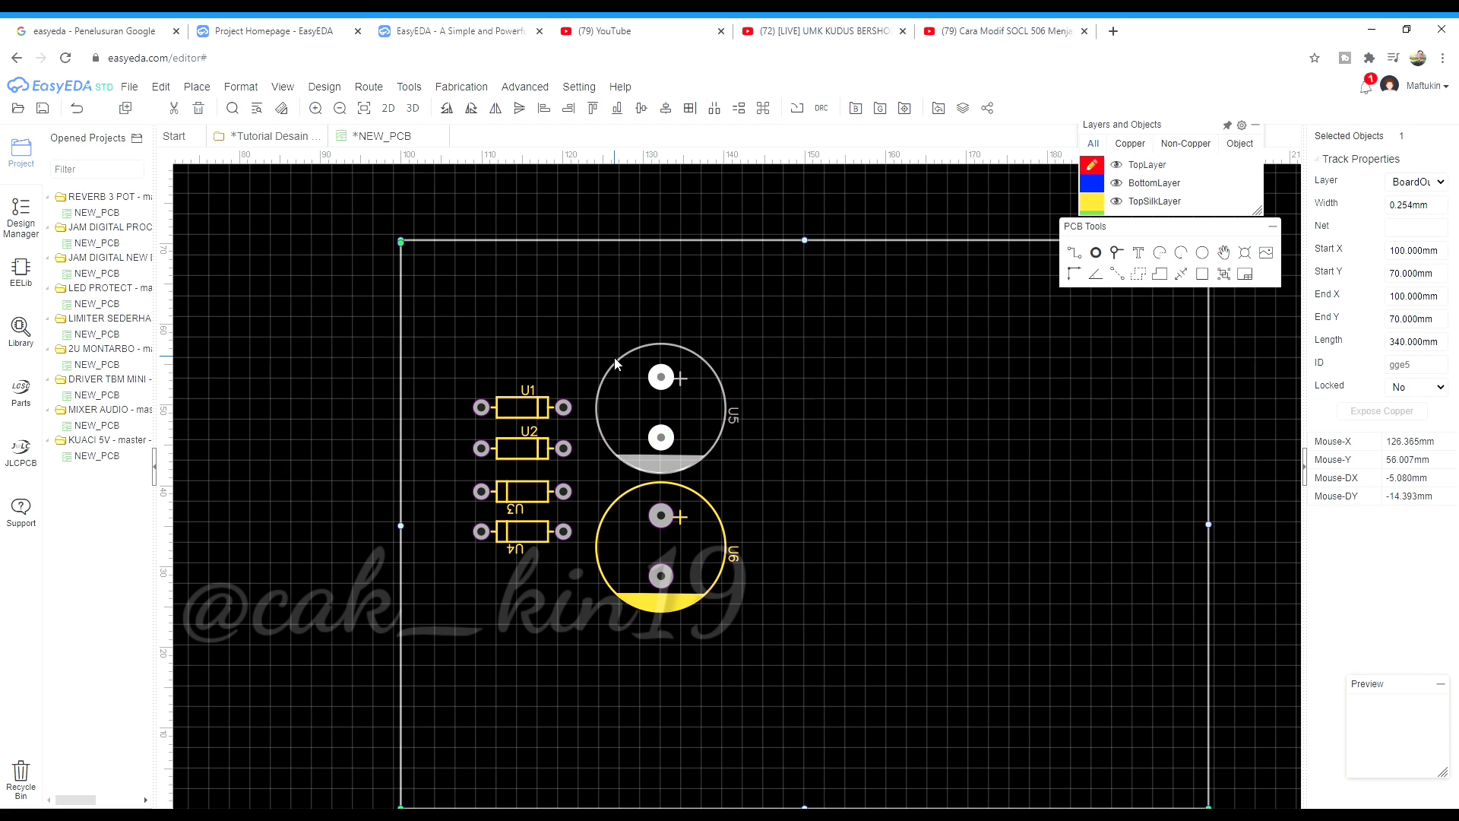
pyautogui.scroll(-1, 653, 380)
pyautogui.click(686, 695)
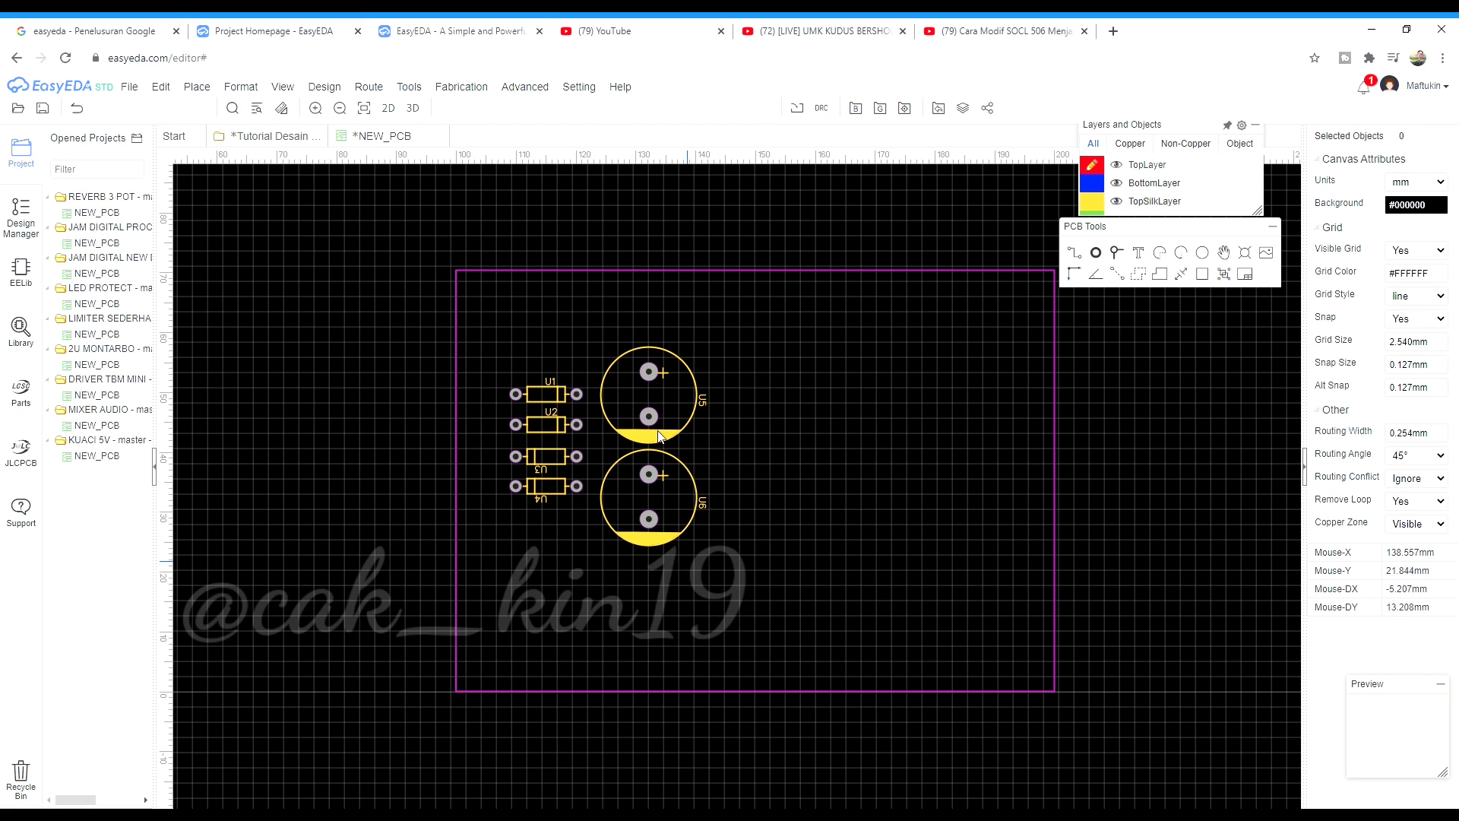
pyautogui.scroll(1, 872, 349)
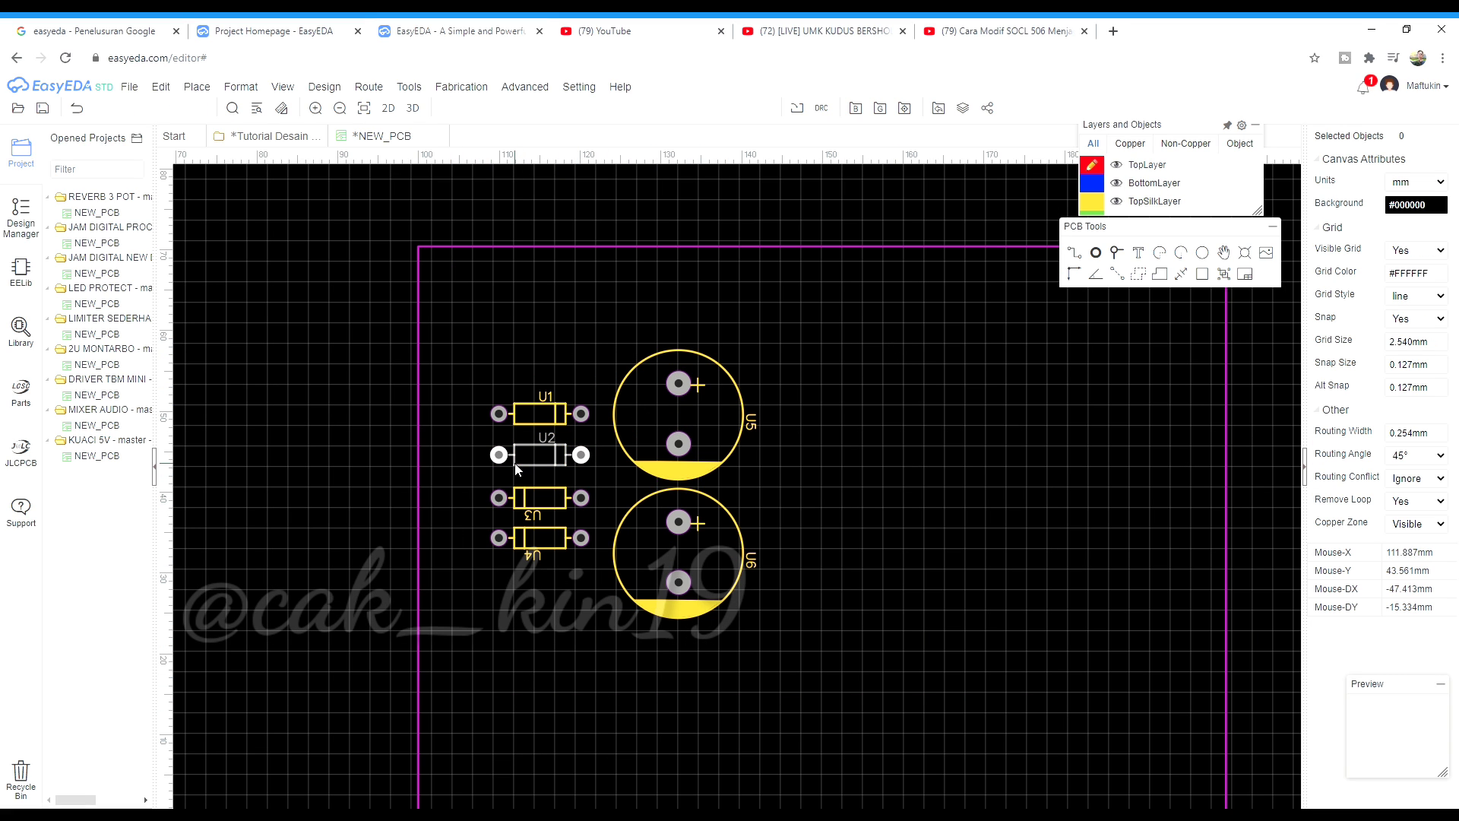
pyautogui.click(25, 333)
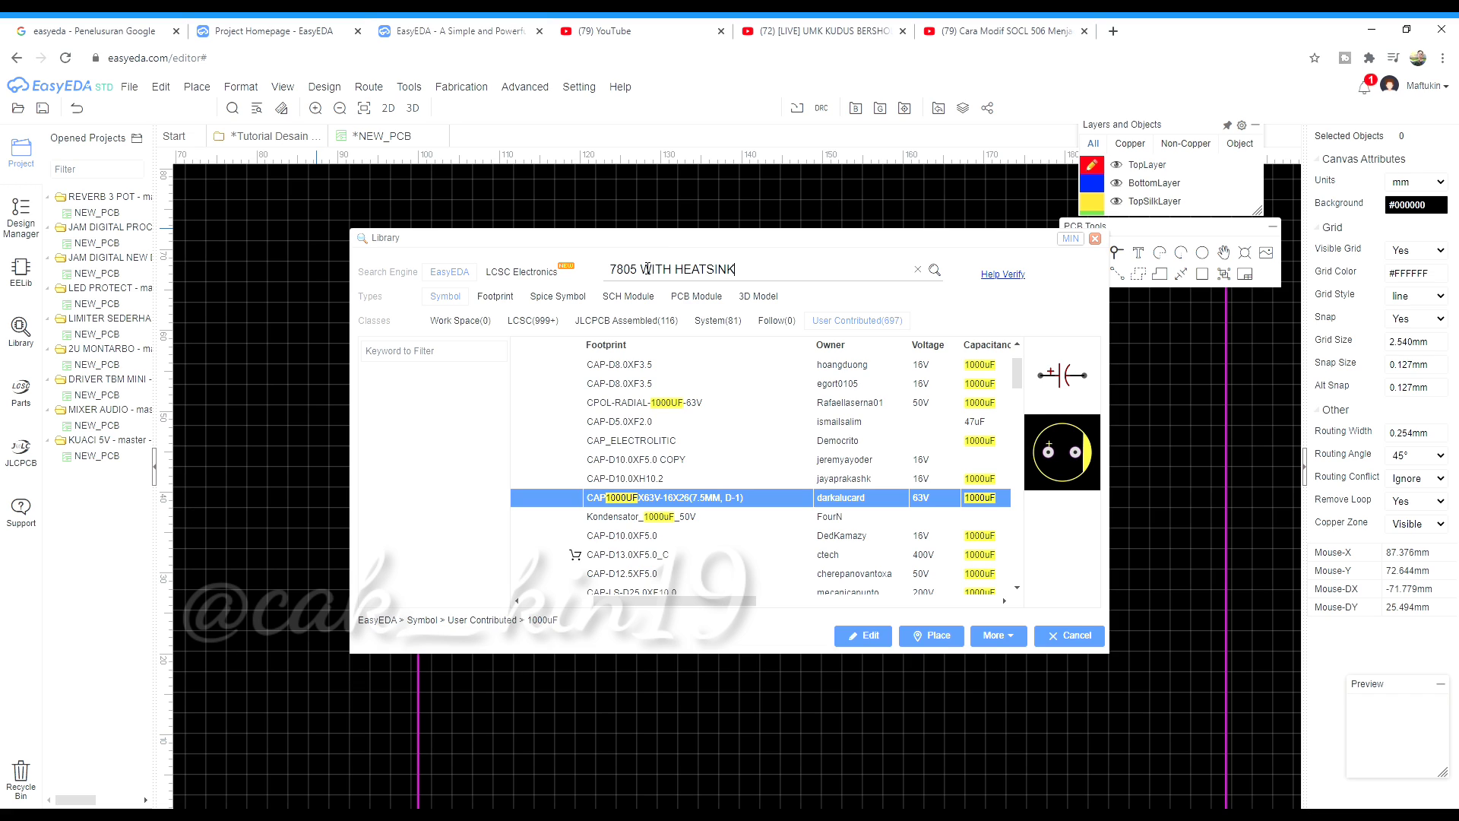
# Search '7805 WITH HEATSINK', choose the '7805 with heatsink' part and start placing it
pyautogui.press('Return')
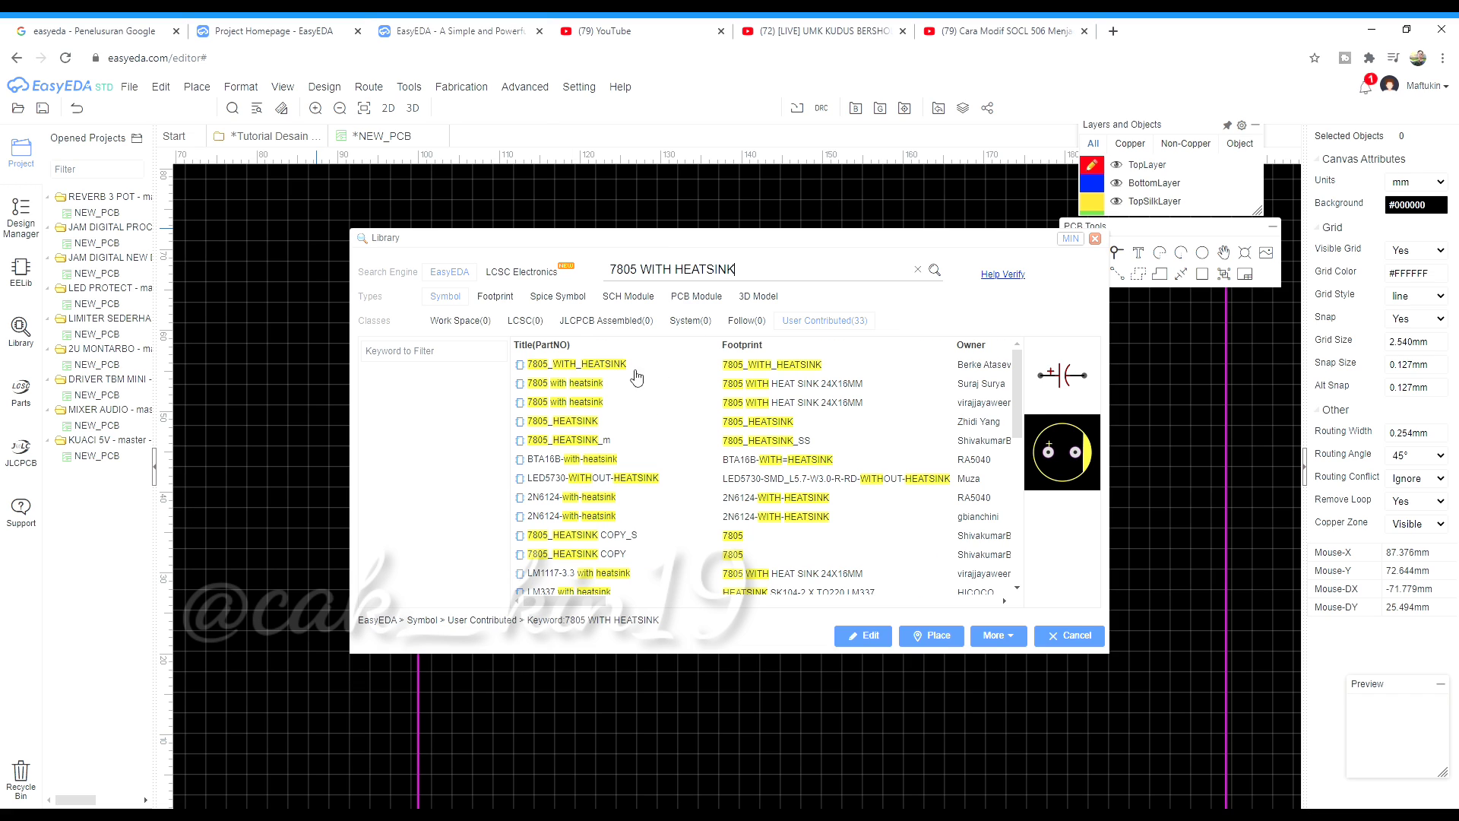
pyautogui.click(638, 426)
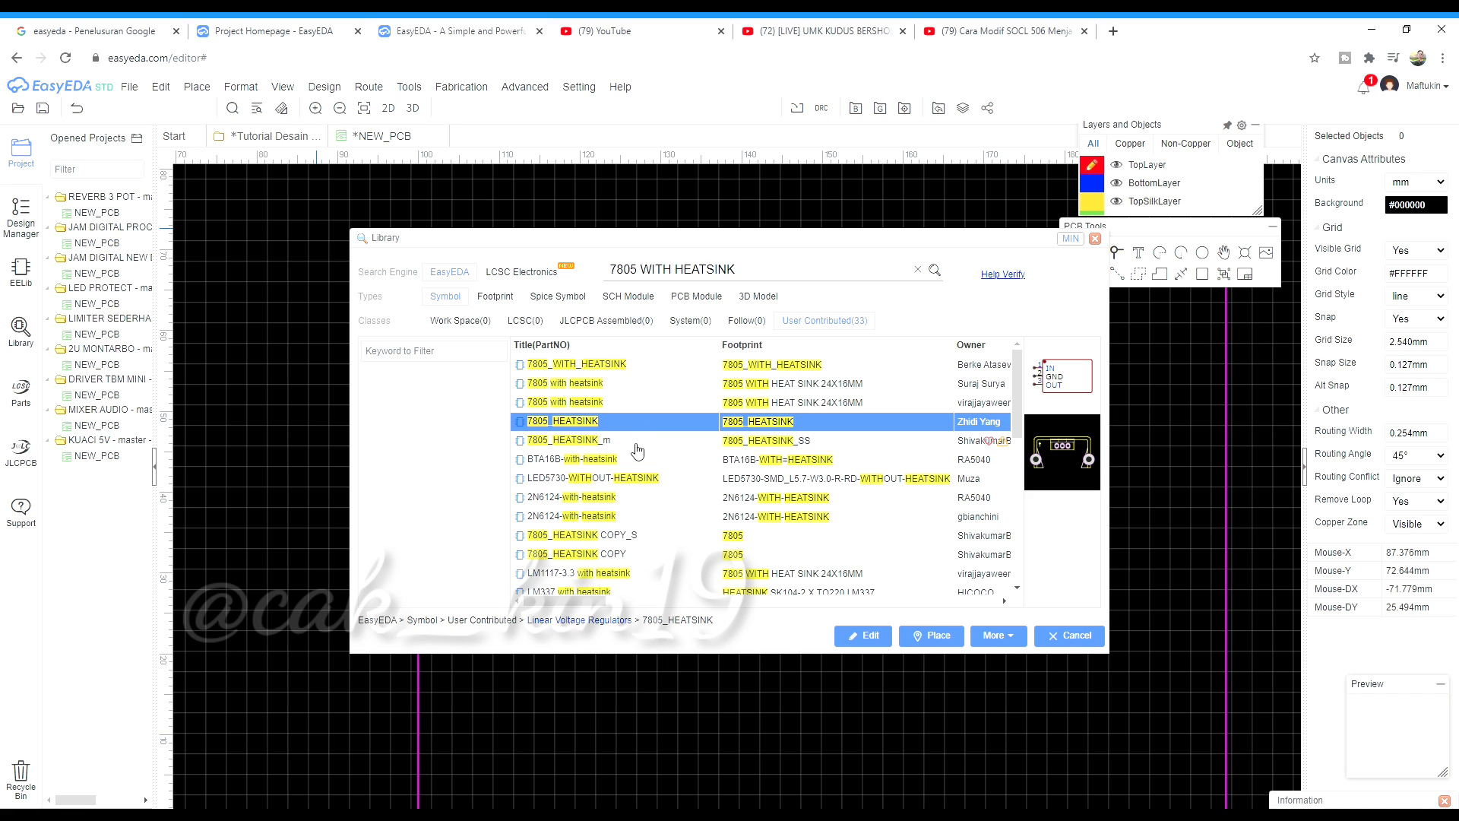
pyautogui.click(637, 448)
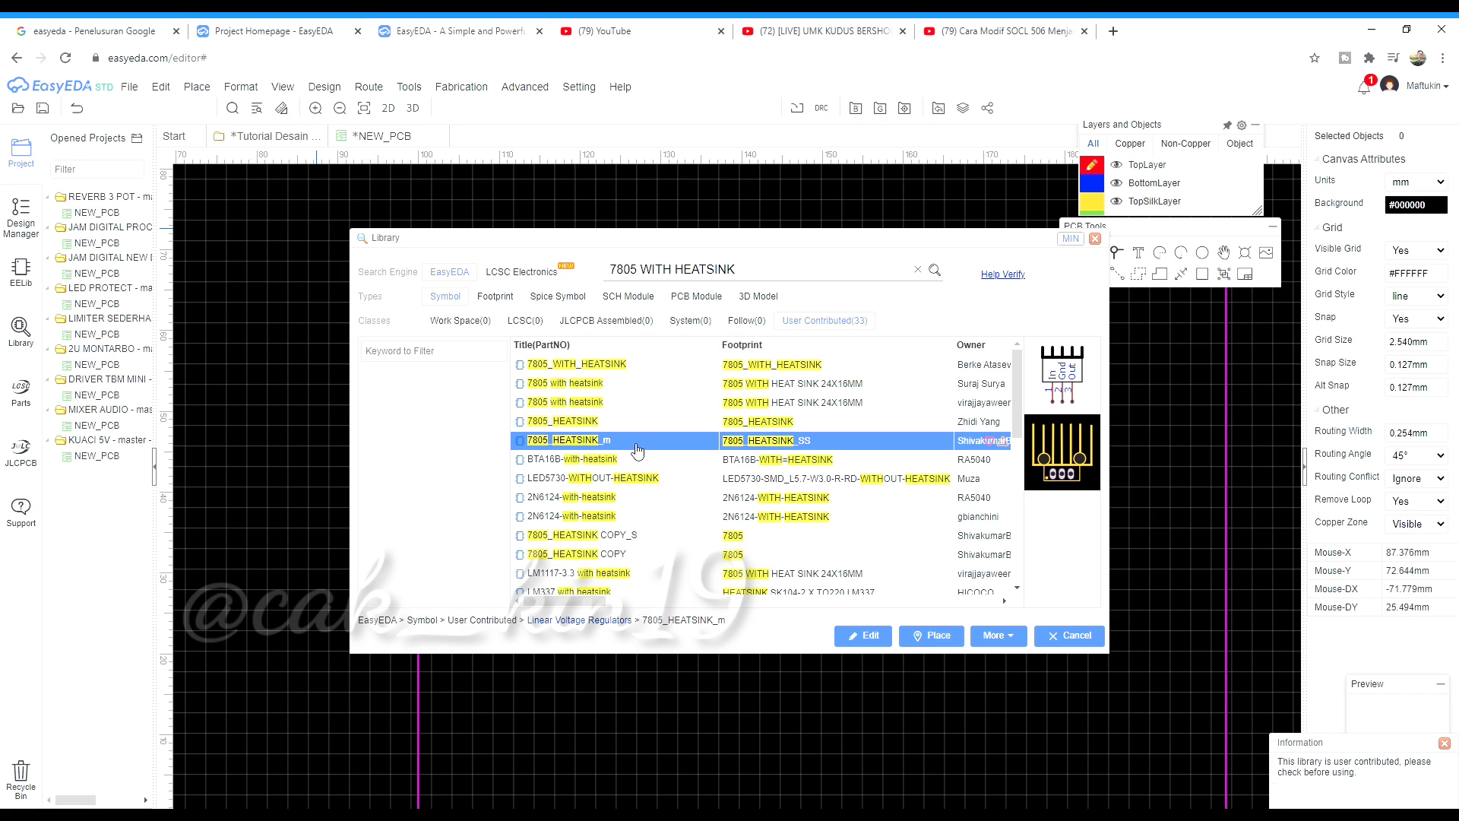
pyautogui.click(653, 403)
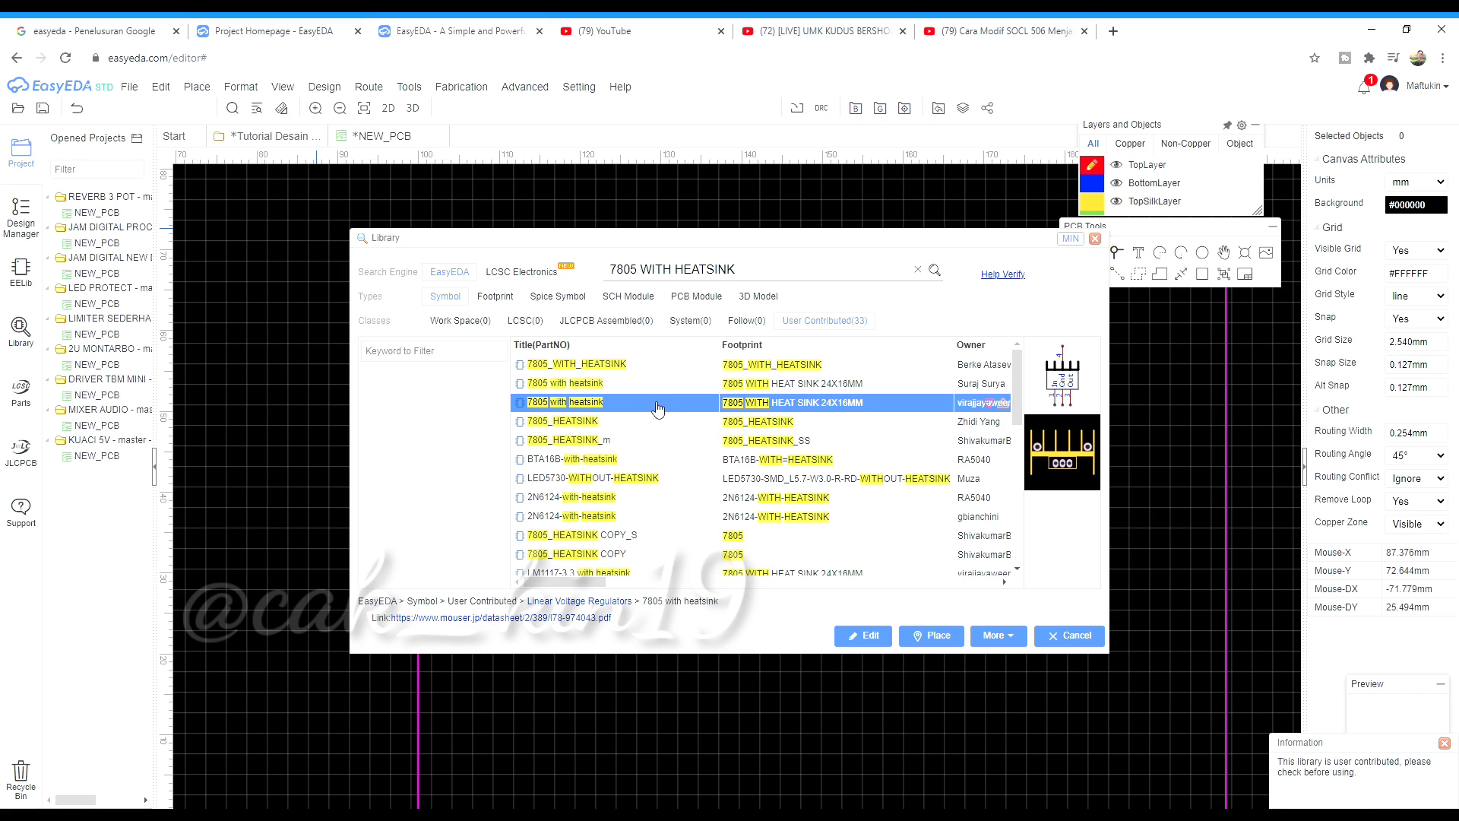
pyautogui.click(906, 635)
pyautogui.scroll(5, 832, 458)
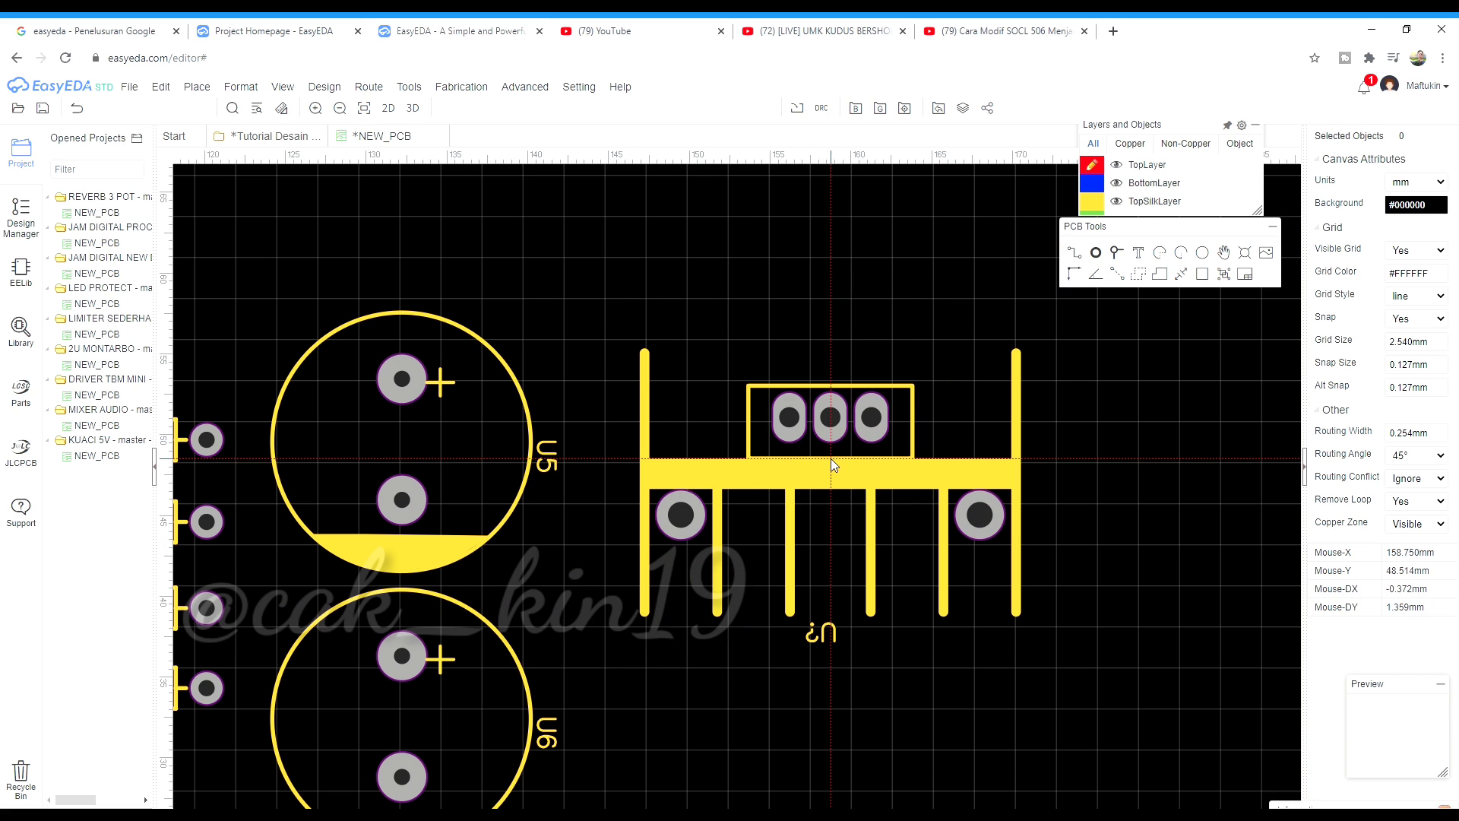
# Rotate the regulator 90 degrees and place U7 and U8 right of the capacitors
pyautogui.press('space')
pyautogui.scroll(-2, 783, 435)
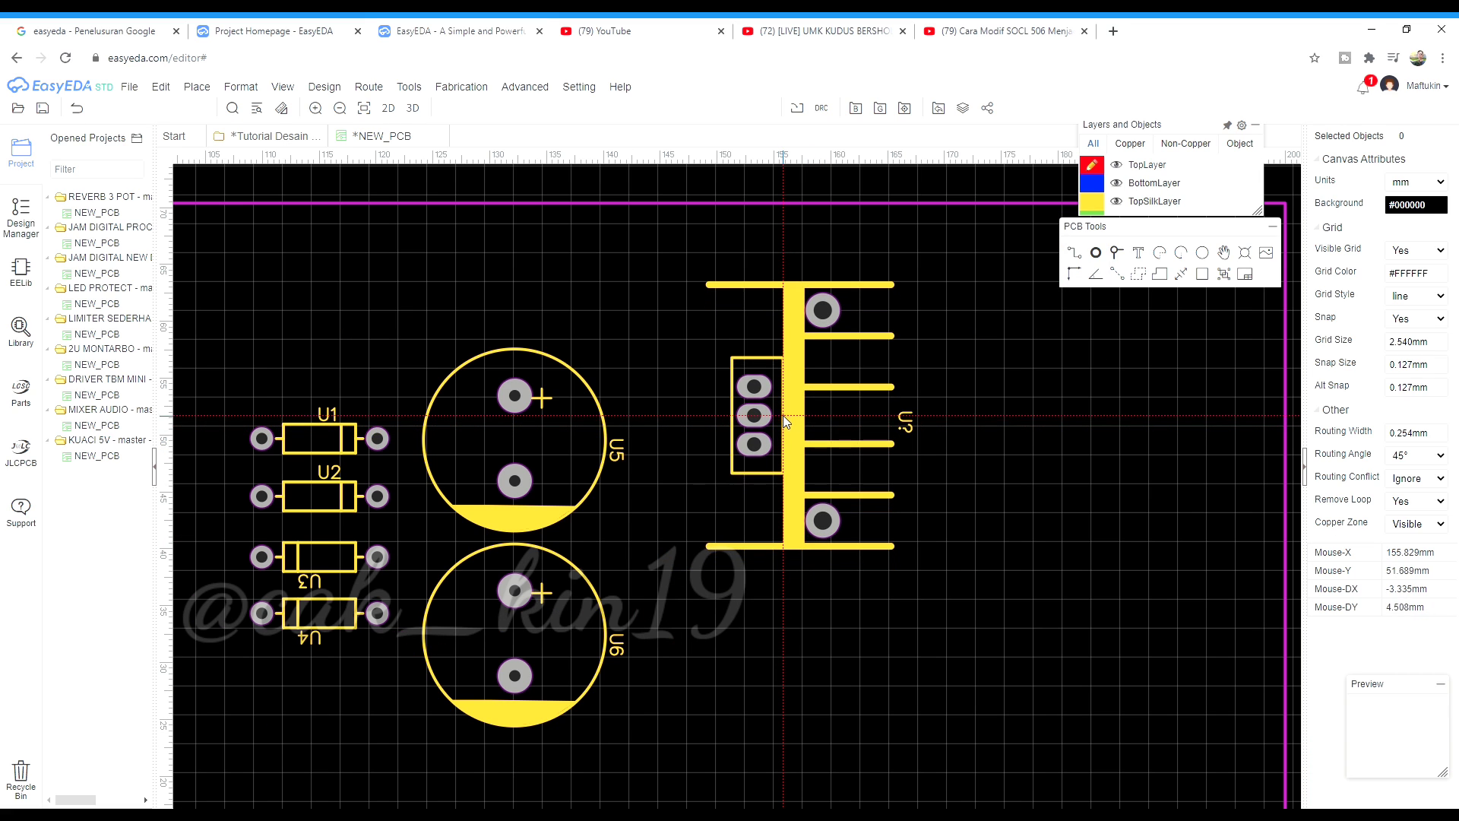
pyautogui.click(786, 386)
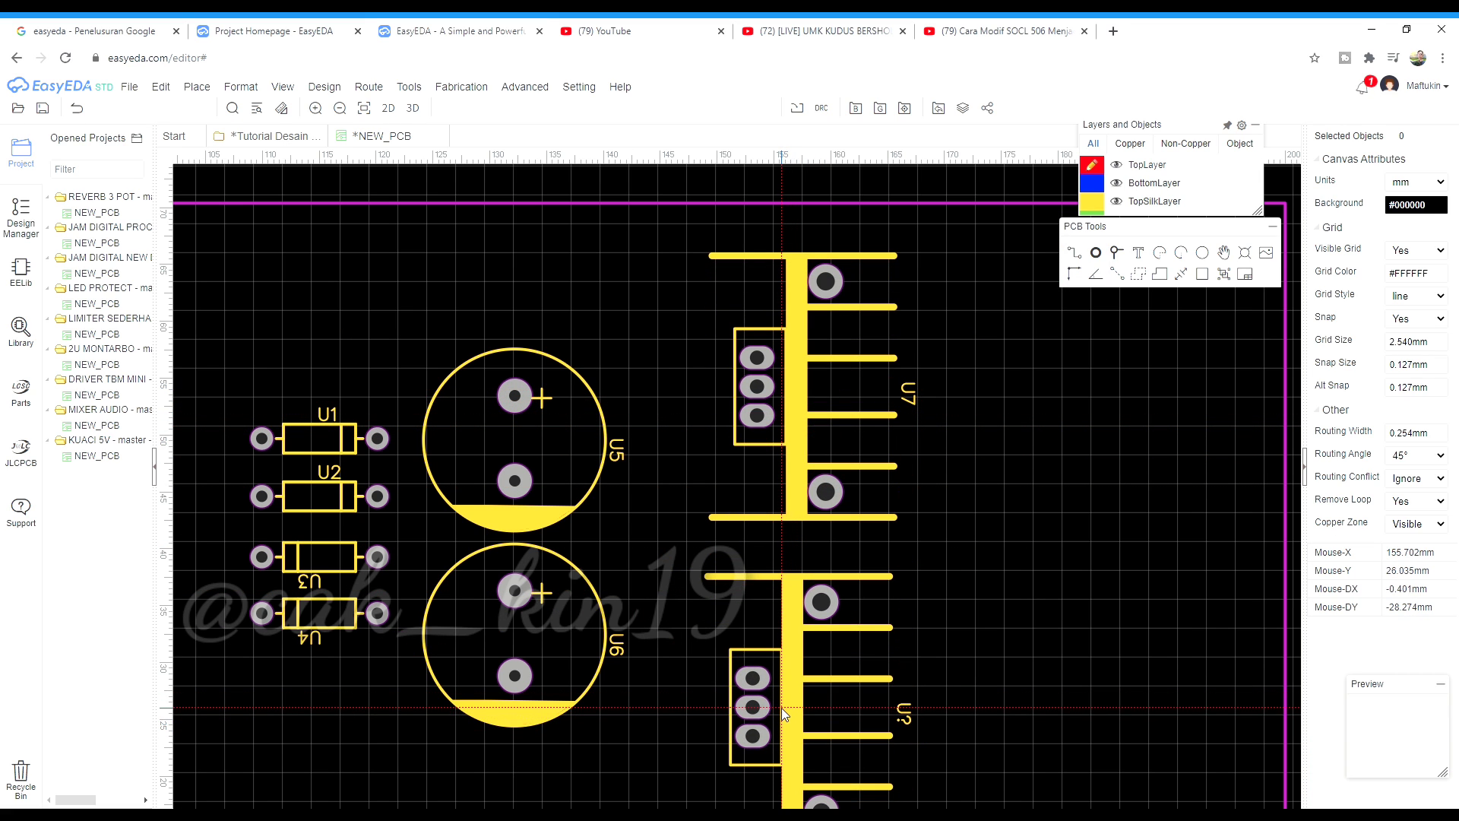
pyautogui.click(781, 708)
pyautogui.scroll(-2, 681, 664)
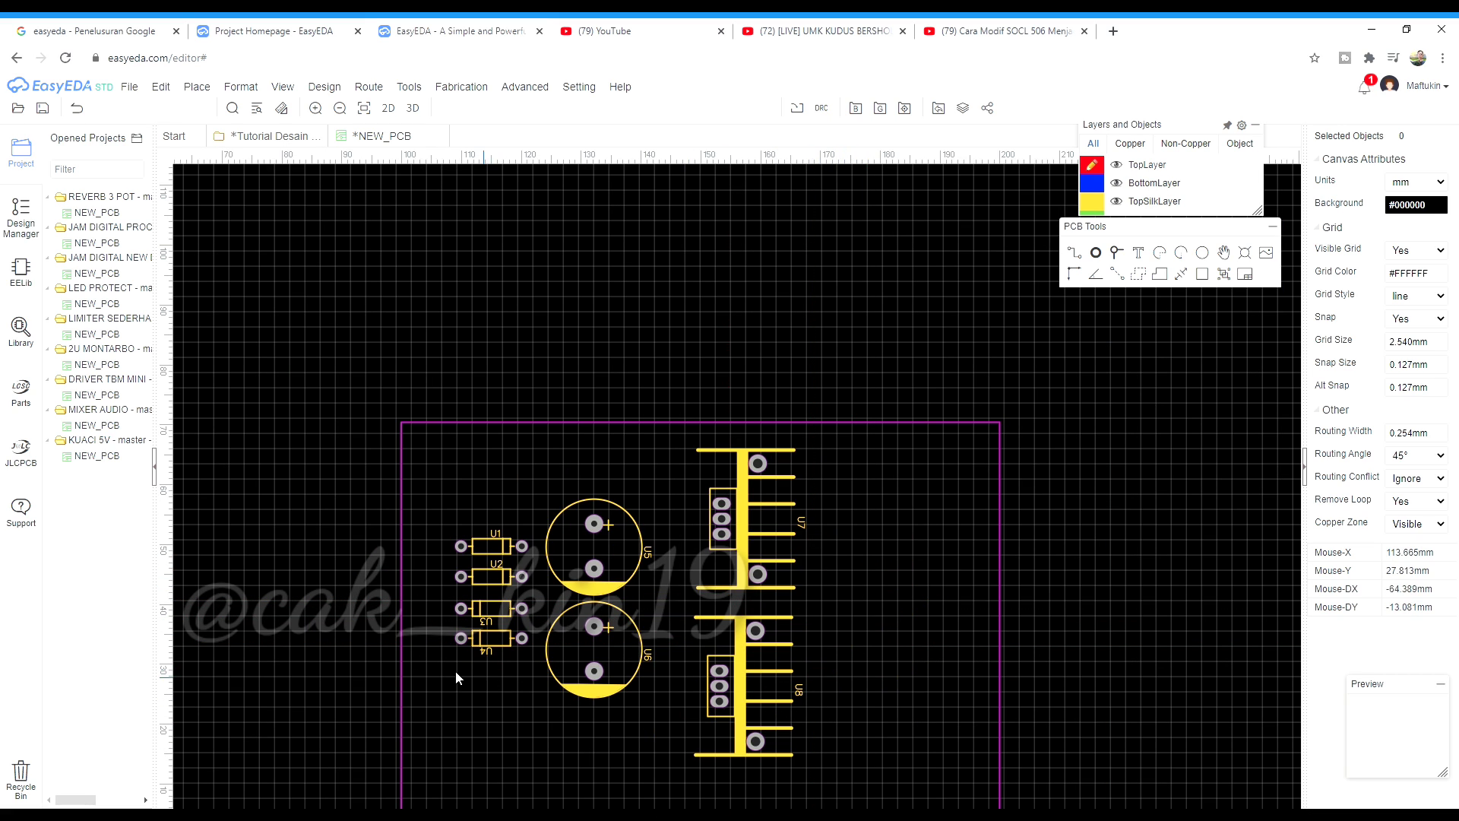
# Select all eight footprints and nudge them three steps left
pyautogui.moveTo(823, 785); pyautogui.dragTo(912, 755, button='right')
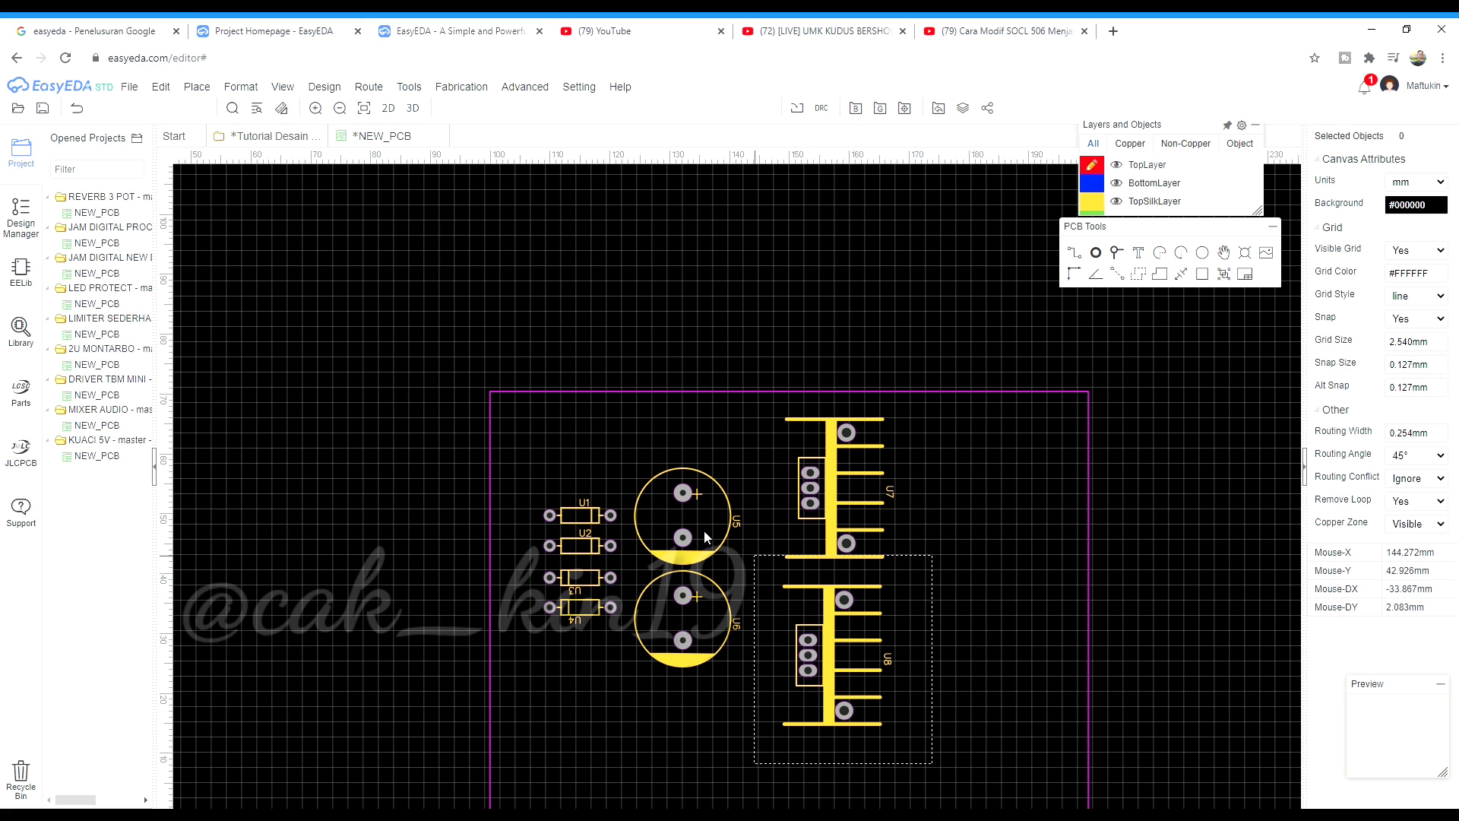
pyautogui.moveTo(705, 538); pyautogui.dragTo(561, 483)
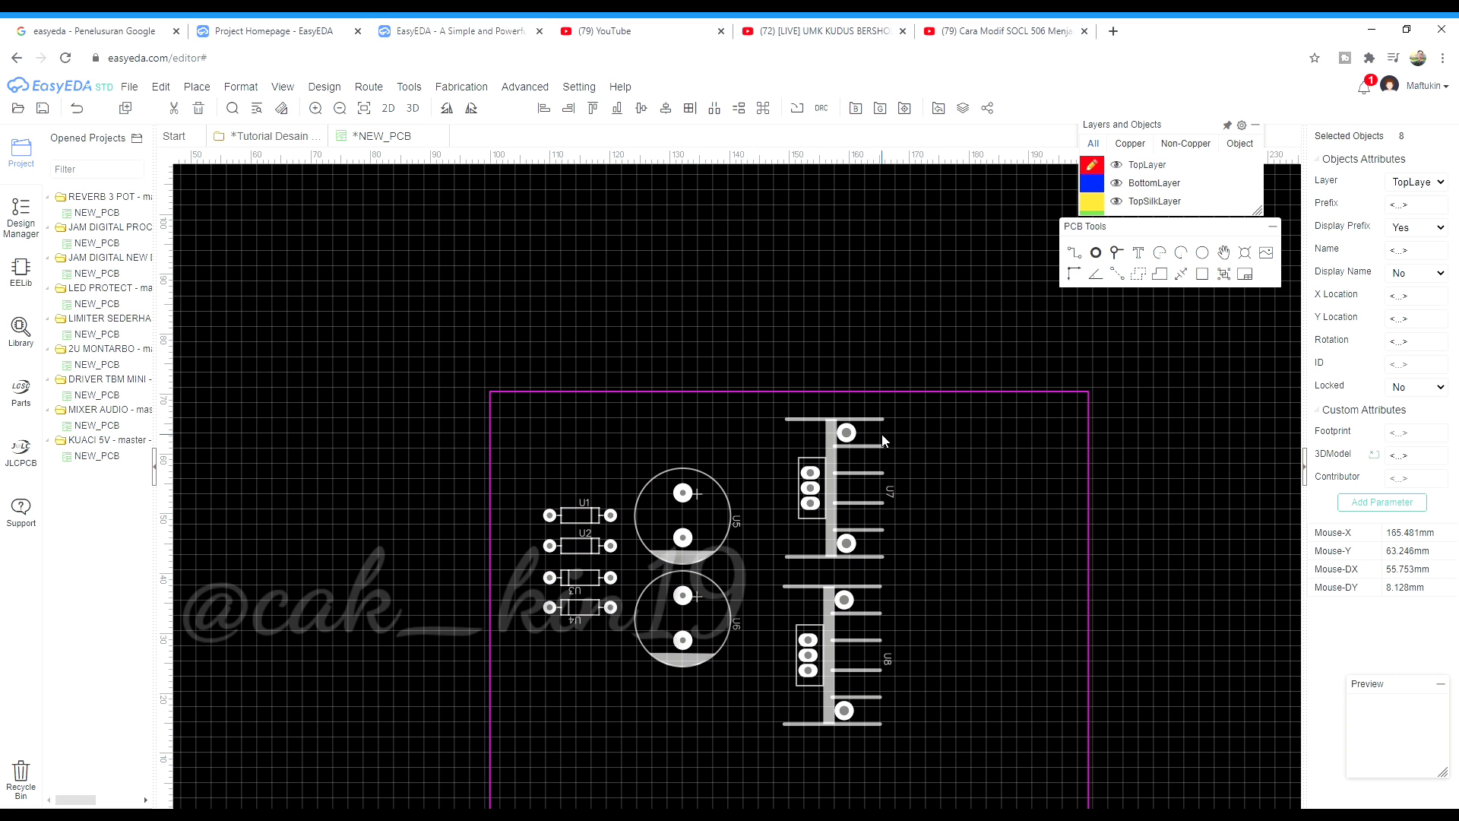
pyautogui.press('Left')
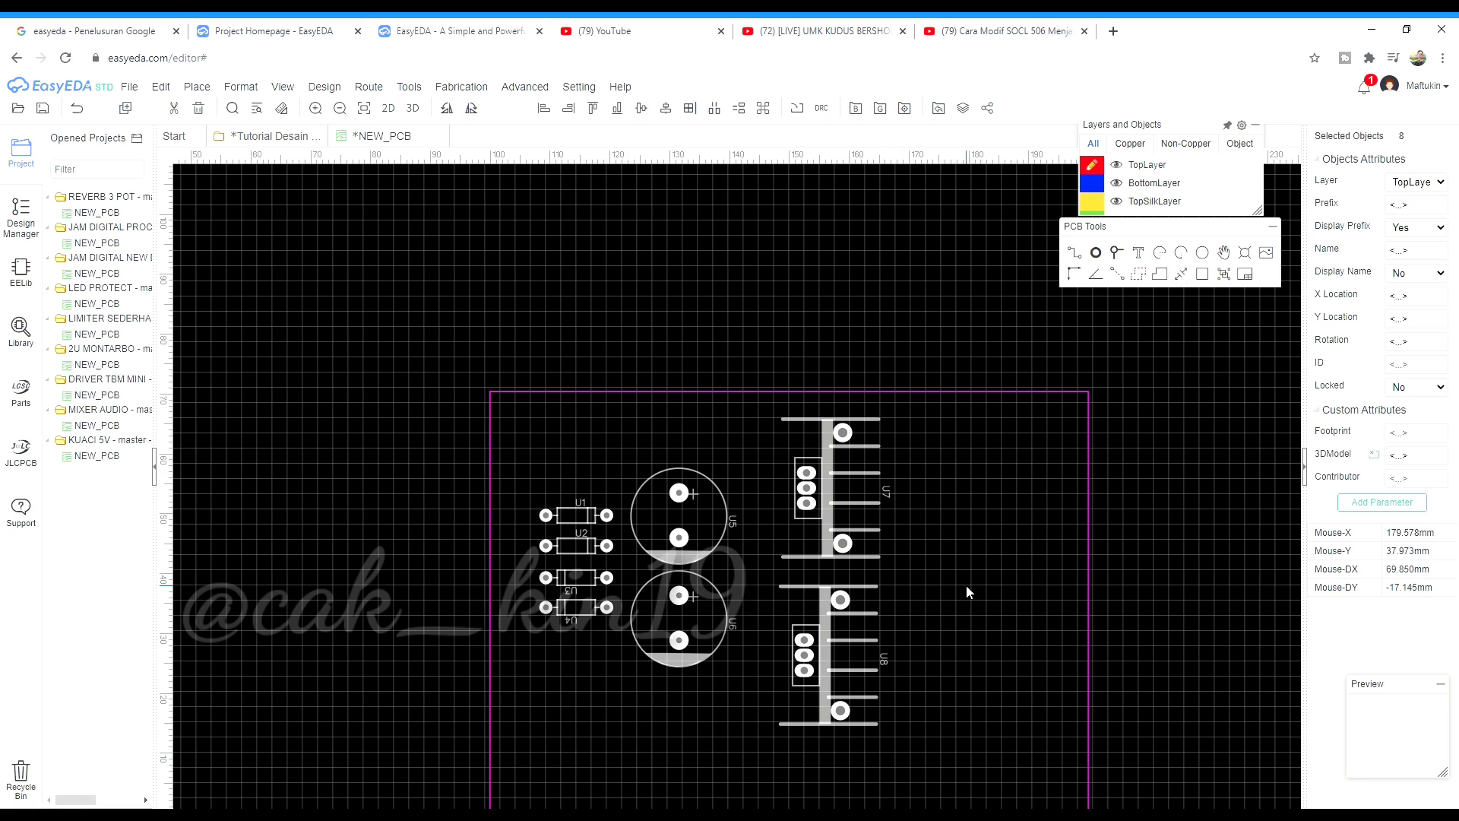
pyautogui.press('Left')
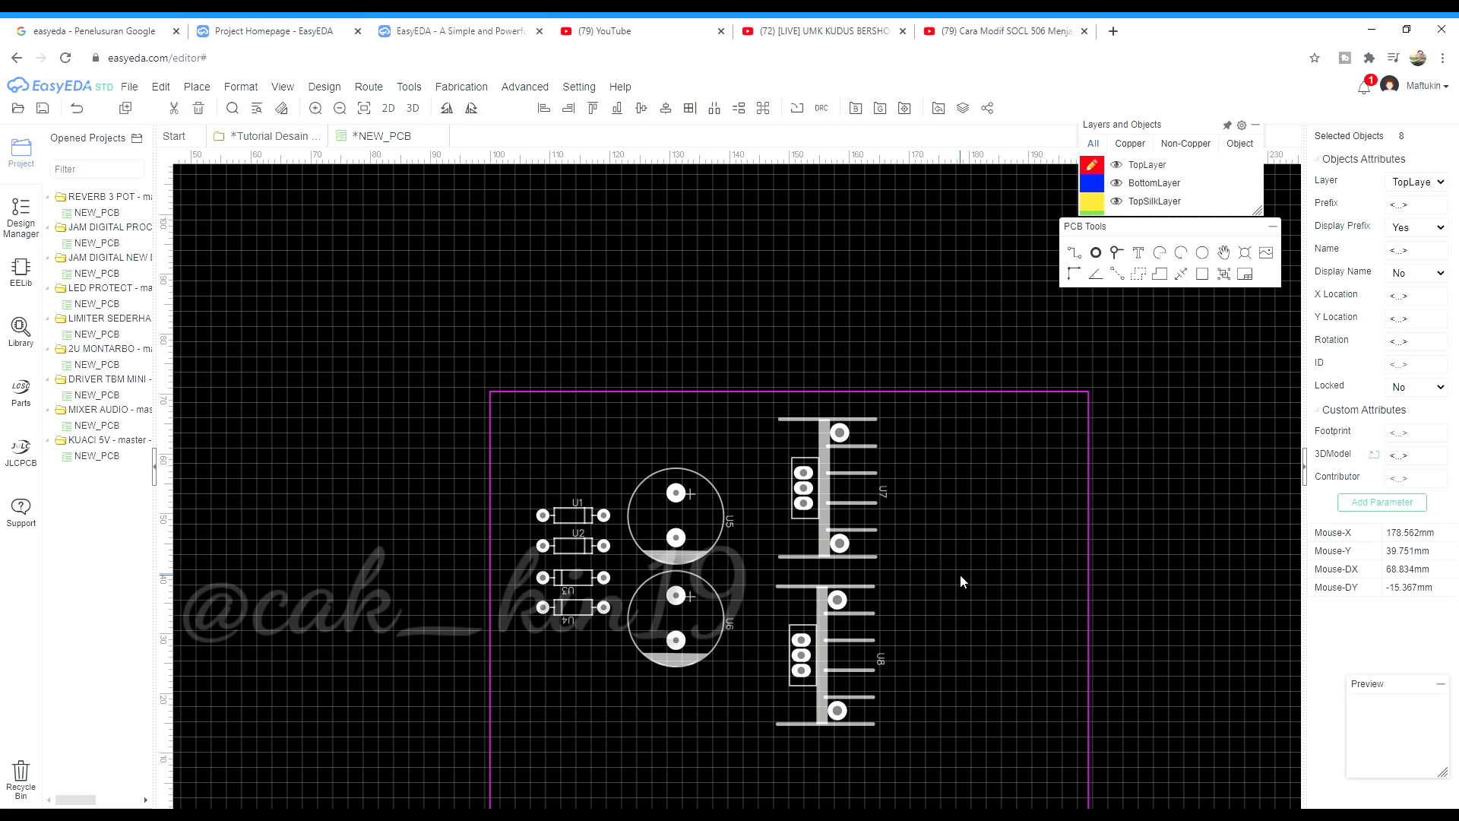
pyautogui.press('Left')
pyautogui.press('Left')
pyautogui.press('Left')
pyautogui.press('Left')
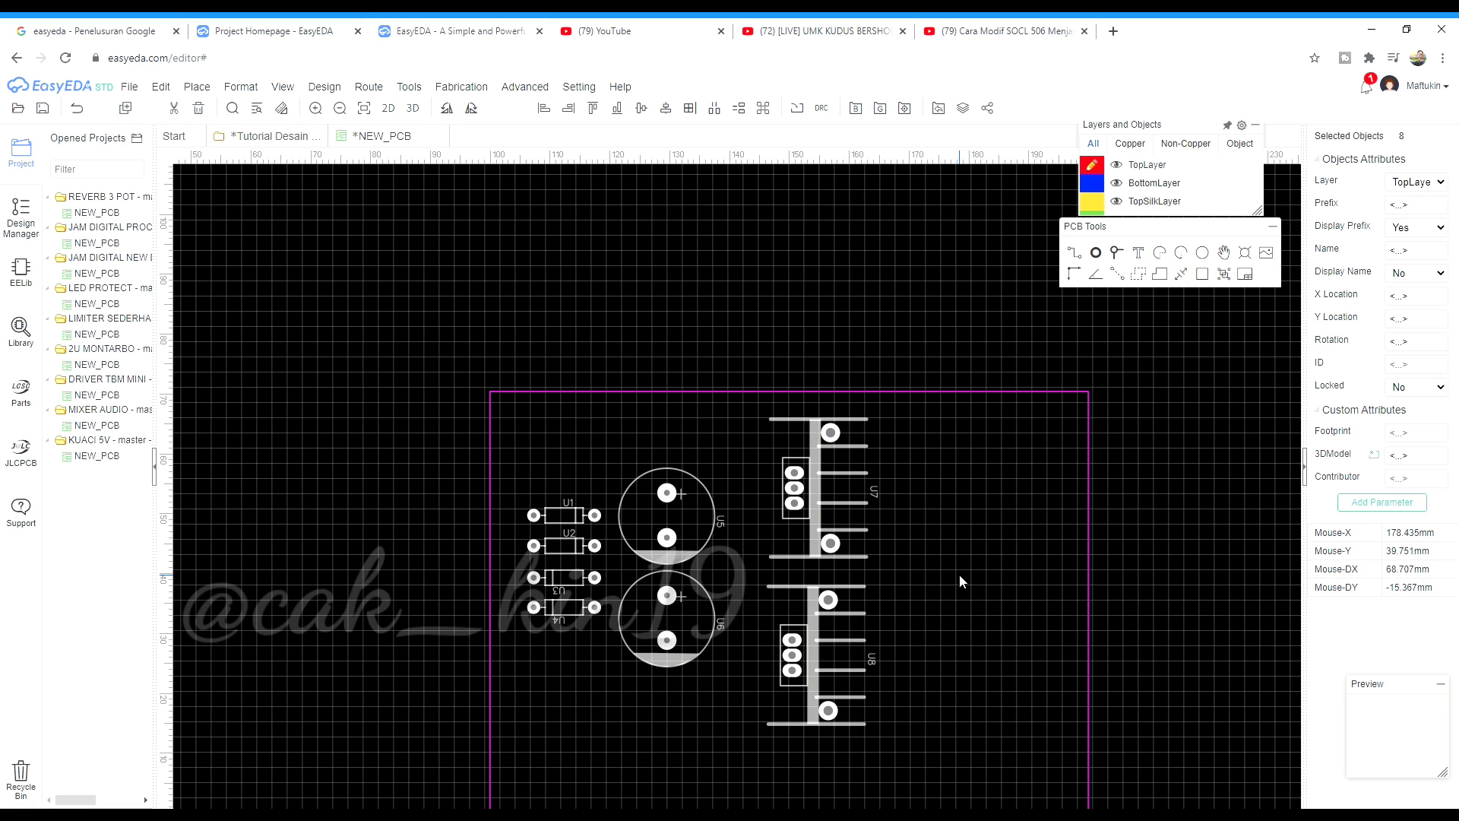
pyautogui.click(959, 575)
# Drag regulator U7 left so it lines up with U8
pyautogui.scroll(-2, 668, 504)
pyautogui.scroll(4, 669, 532)
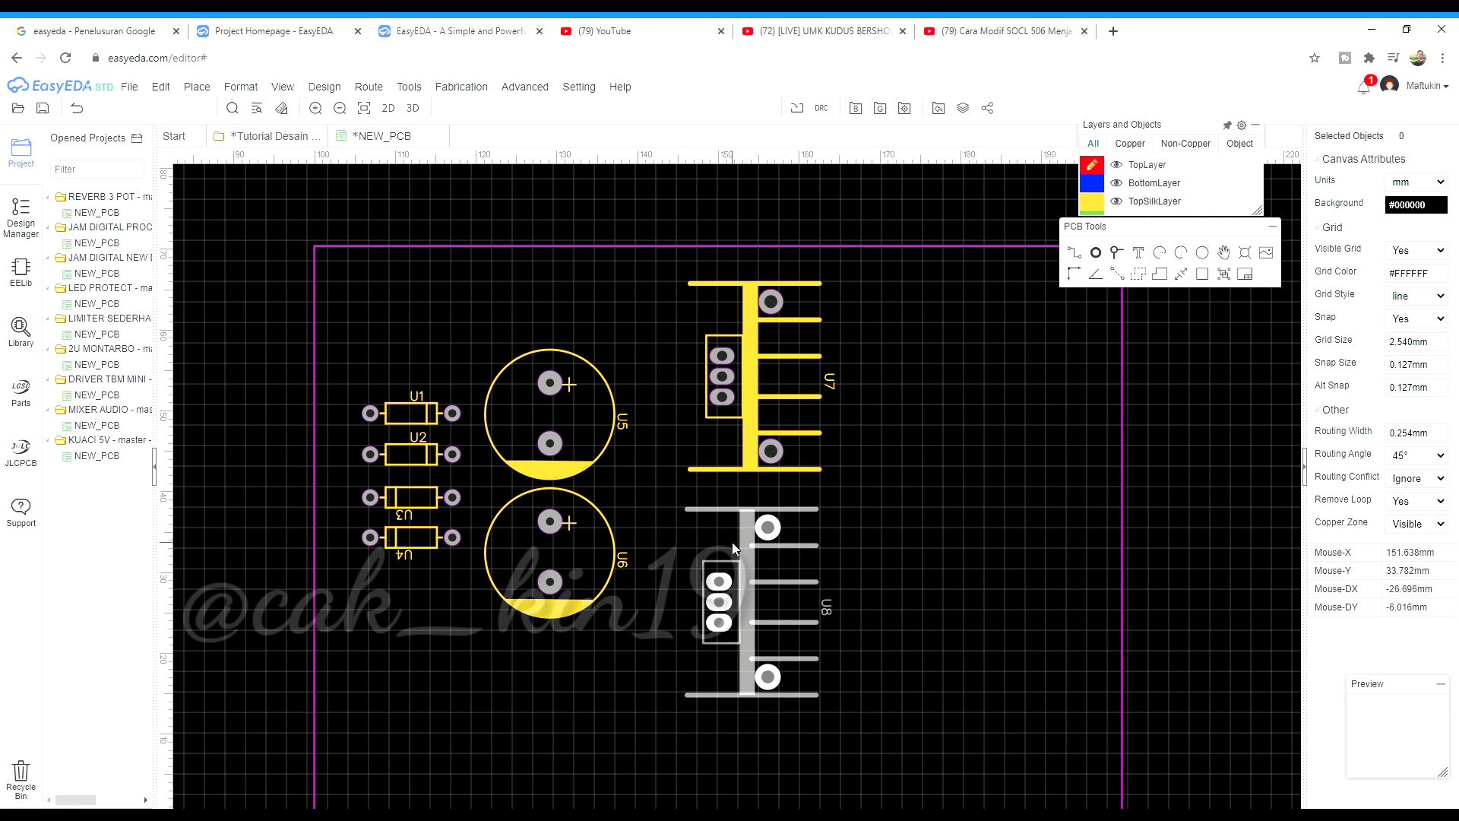
pyautogui.click(706, 564)
pyautogui.moveTo(750, 412); pyautogui.dragTo(693, 415)
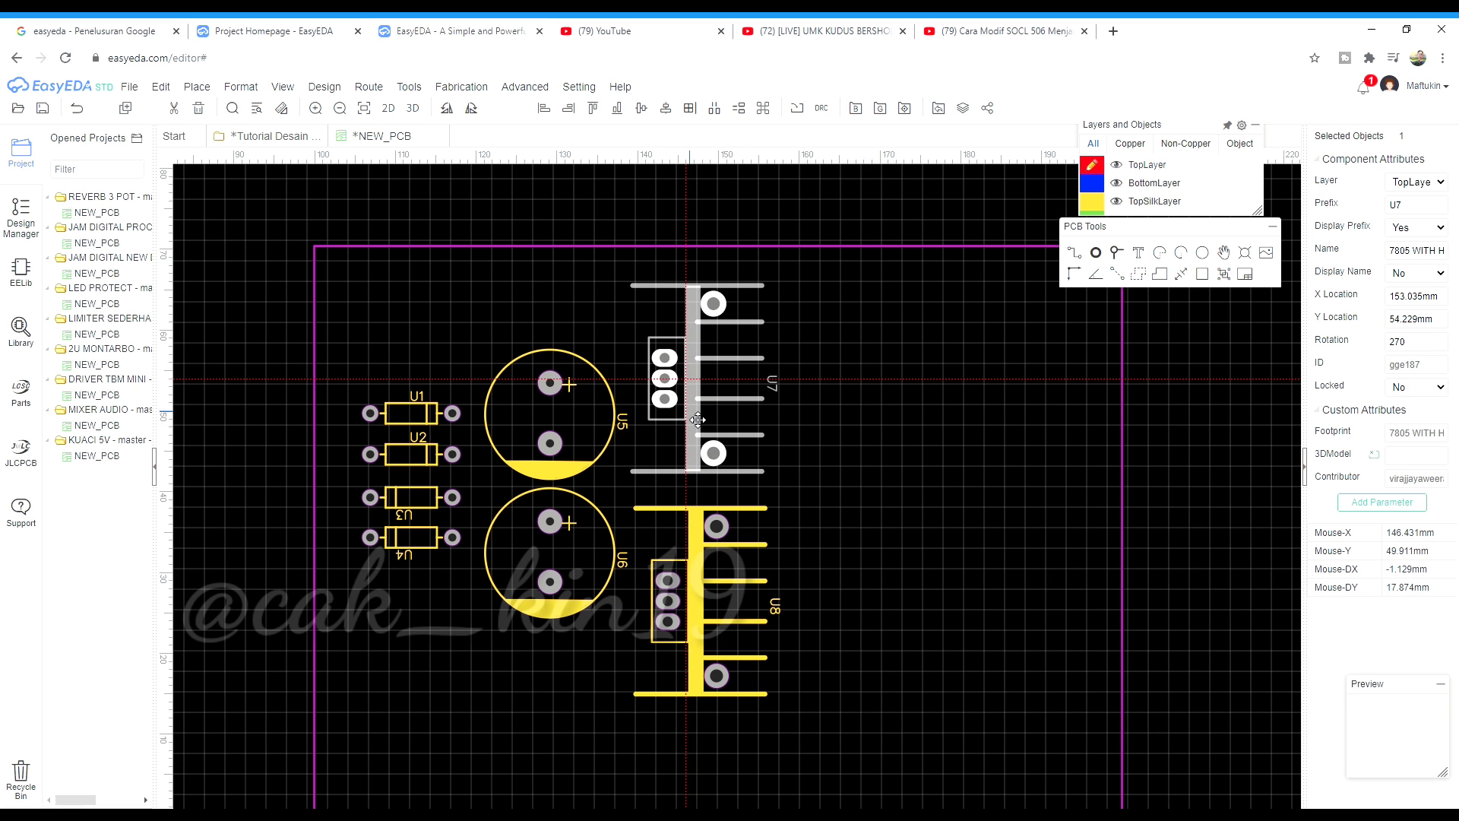
pyautogui.click(745, 524)
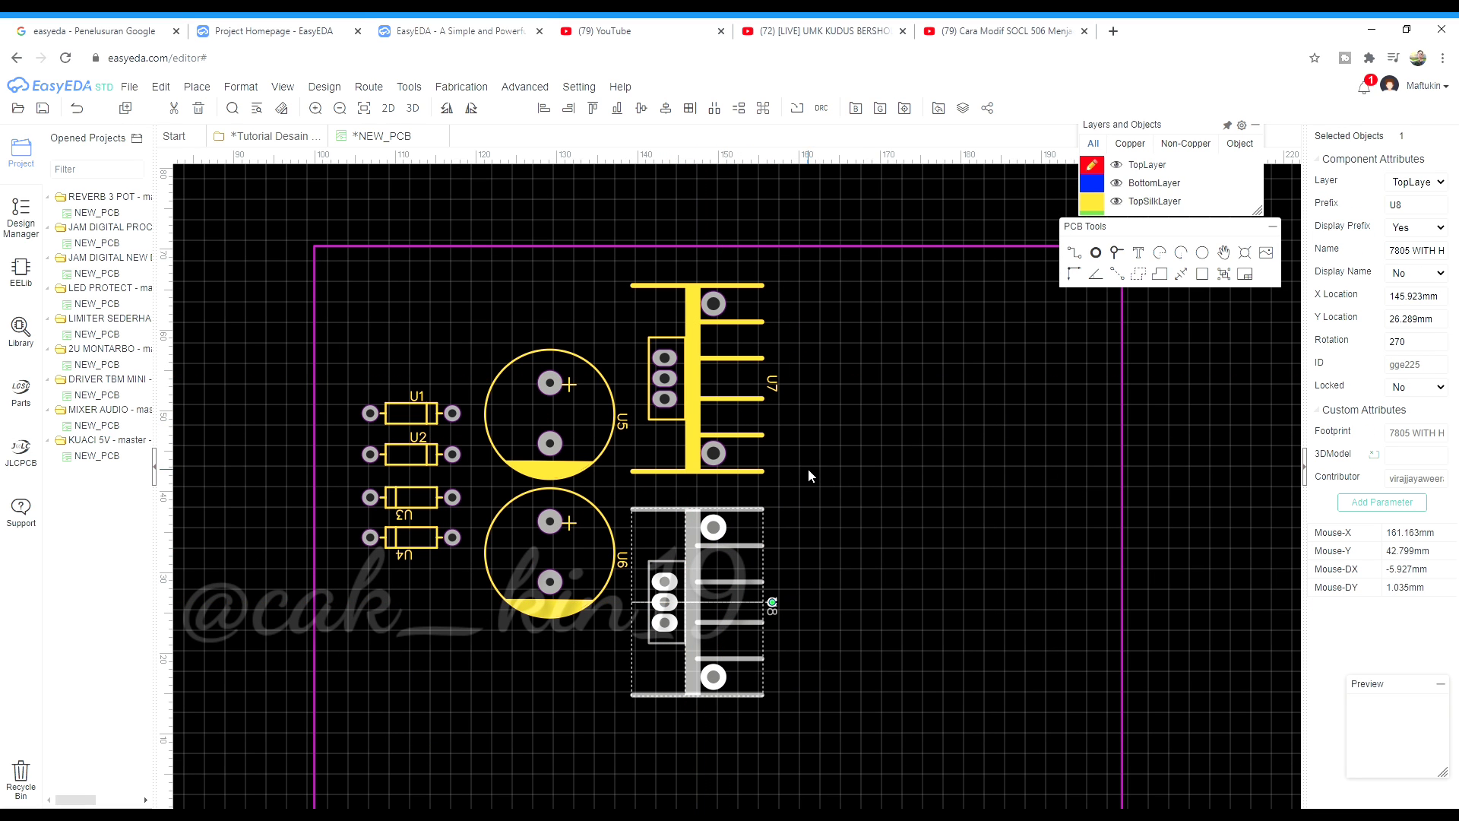
pyautogui.scroll(-2, 809, 469)
pyautogui.press('Escape')
pyautogui.scroll(1, 609, 422)
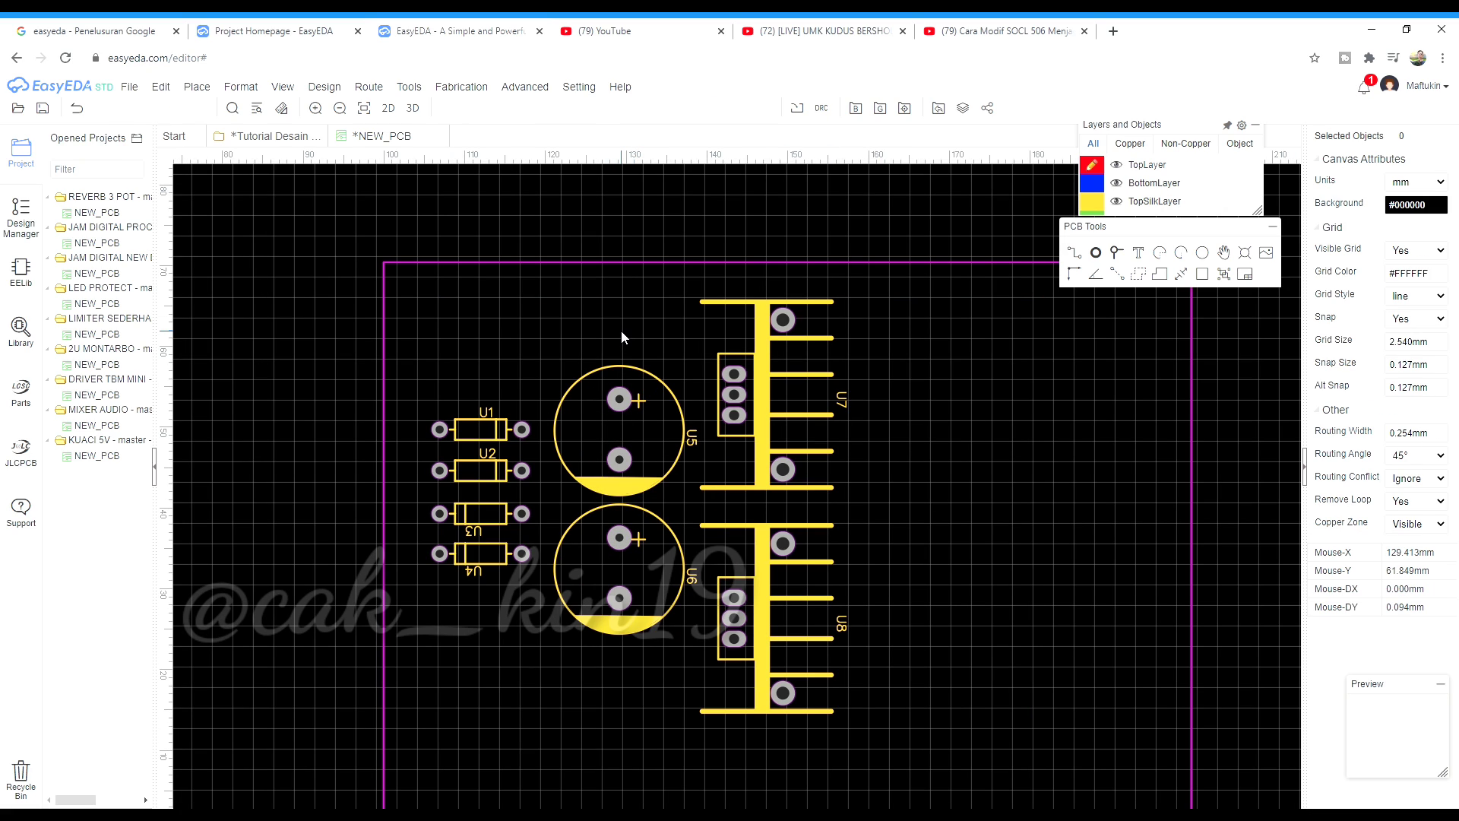
# Copy capacitor U5 and paste copies U9 and U10 stacked right of regulator U7
pyautogui.click(646, 455)
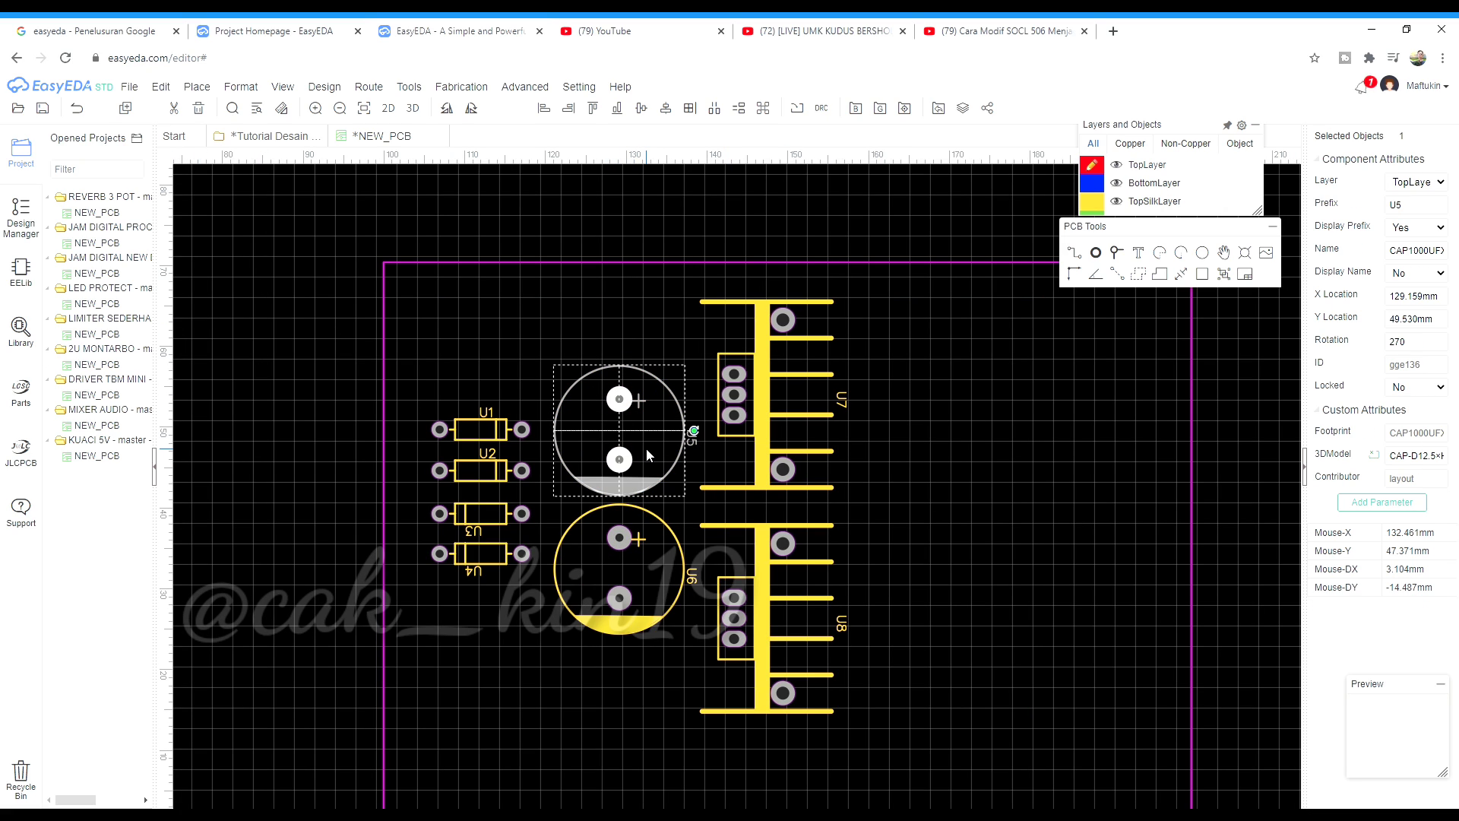
pyautogui.hotkey('ctrl', 'c')
pyautogui.hotkey('ctrl', 'v')
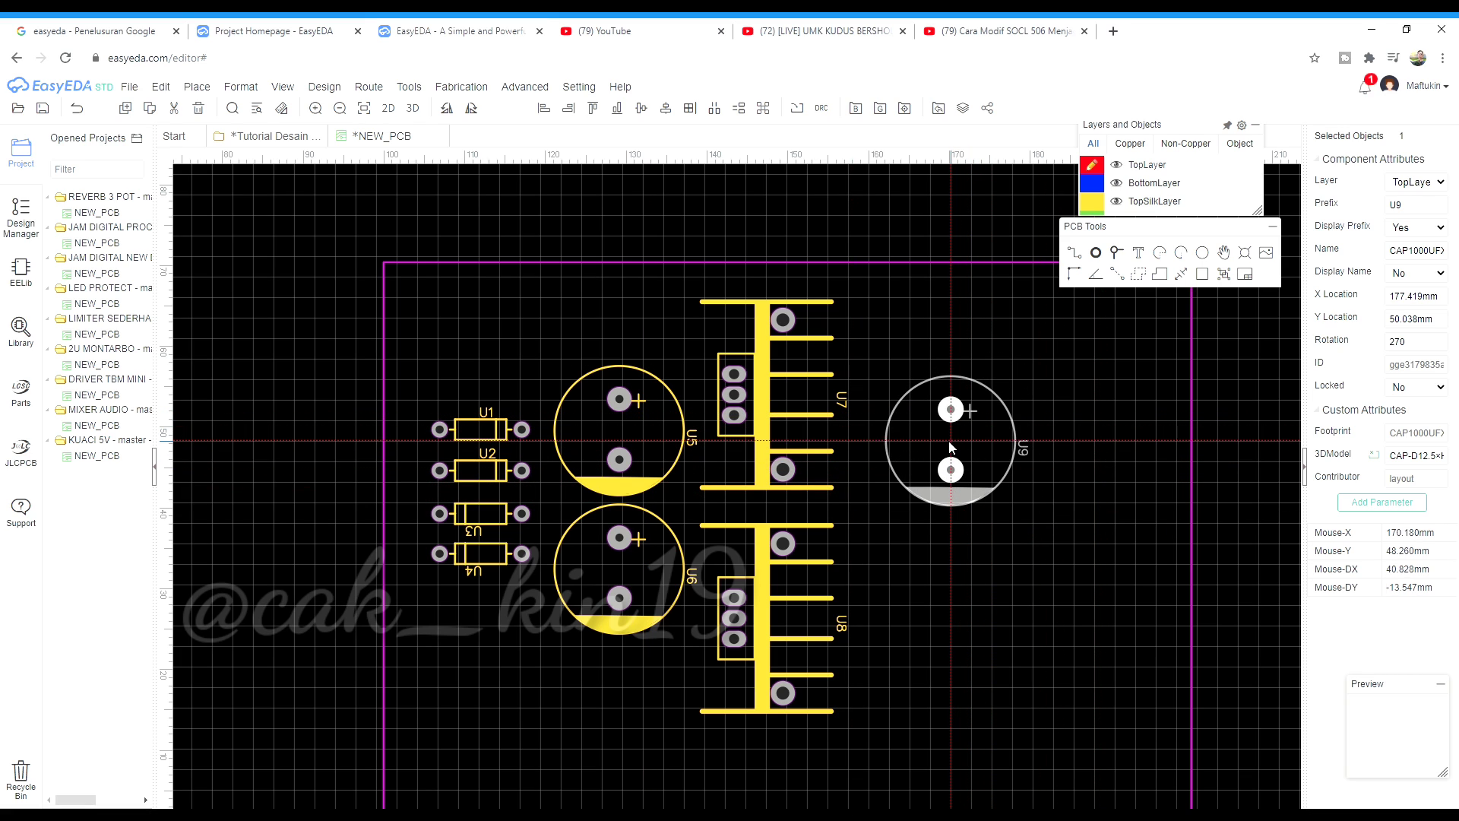
pyautogui.click(942, 432)
pyautogui.hotkey('ctrl', 'v')
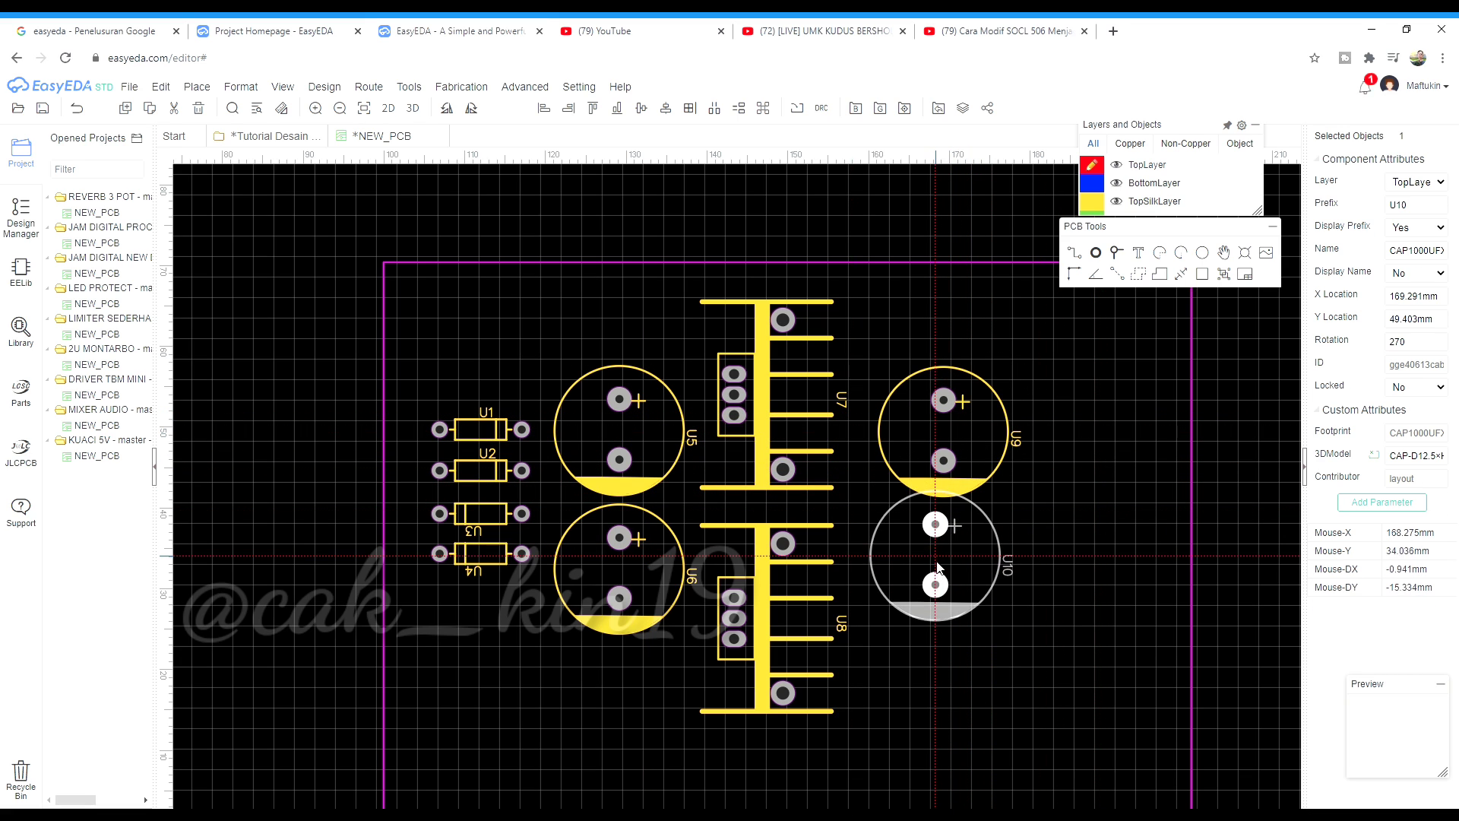
pyautogui.click(943, 571)
pyautogui.rightClick(1046, 486)
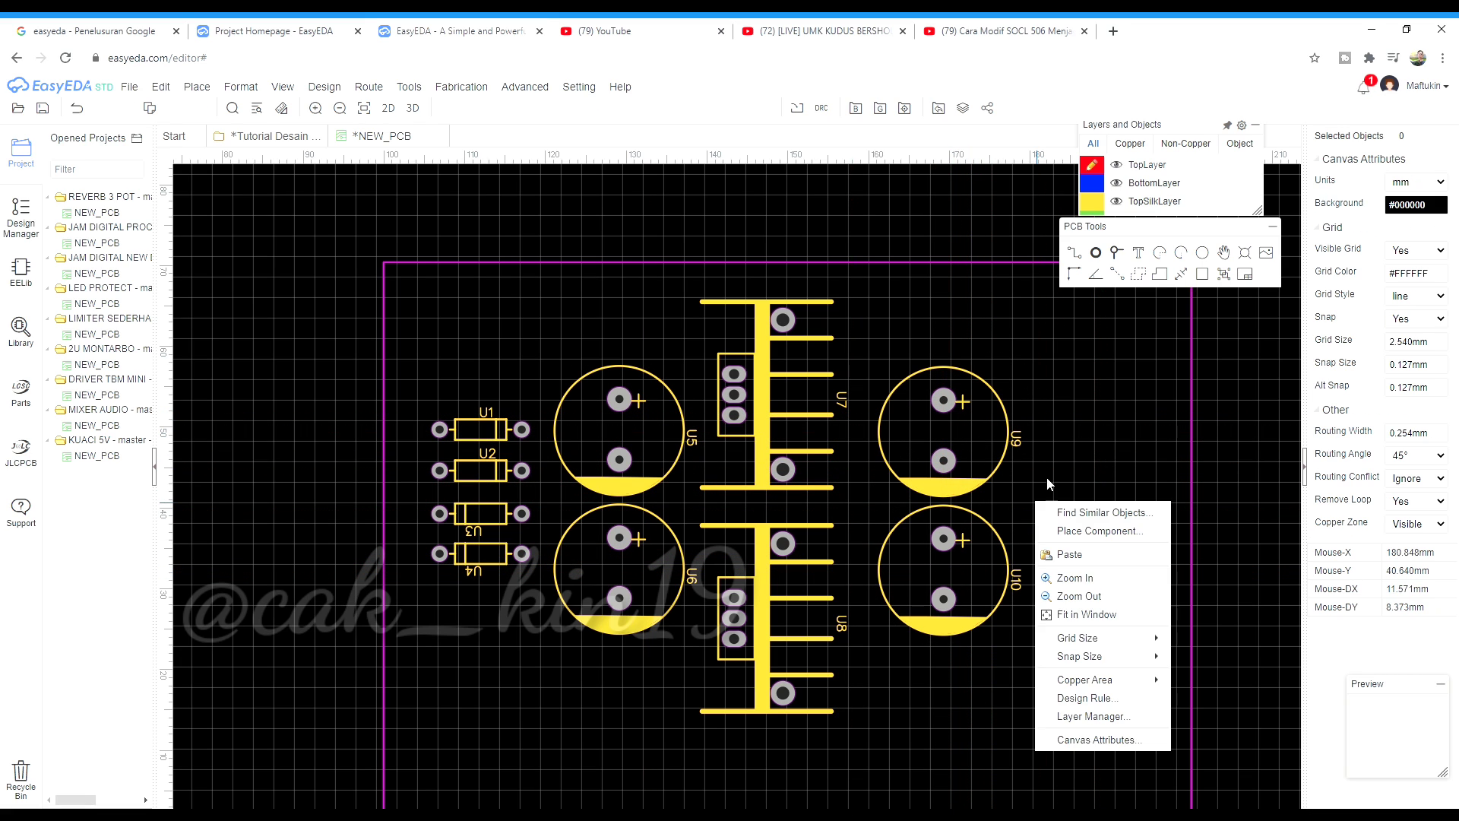
pyautogui.click(1079, 595)
pyautogui.moveTo(1147, 173)
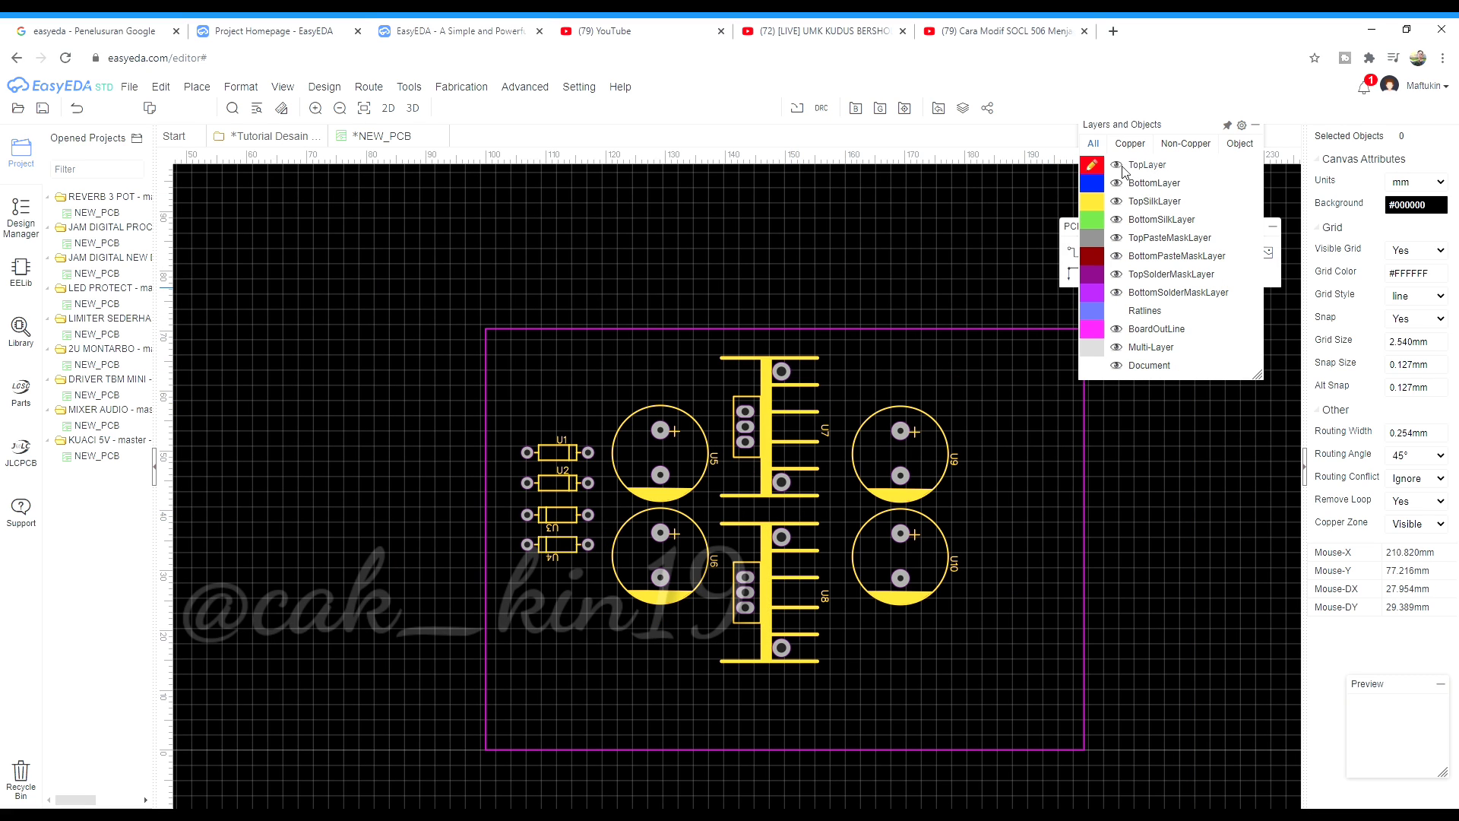
# On the bottom layer, draw tracks joining the right pads of U1–U2 and U3–U4
pyautogui.click(1095, 184)
pyautogui.scroll(1, 1015, 401)
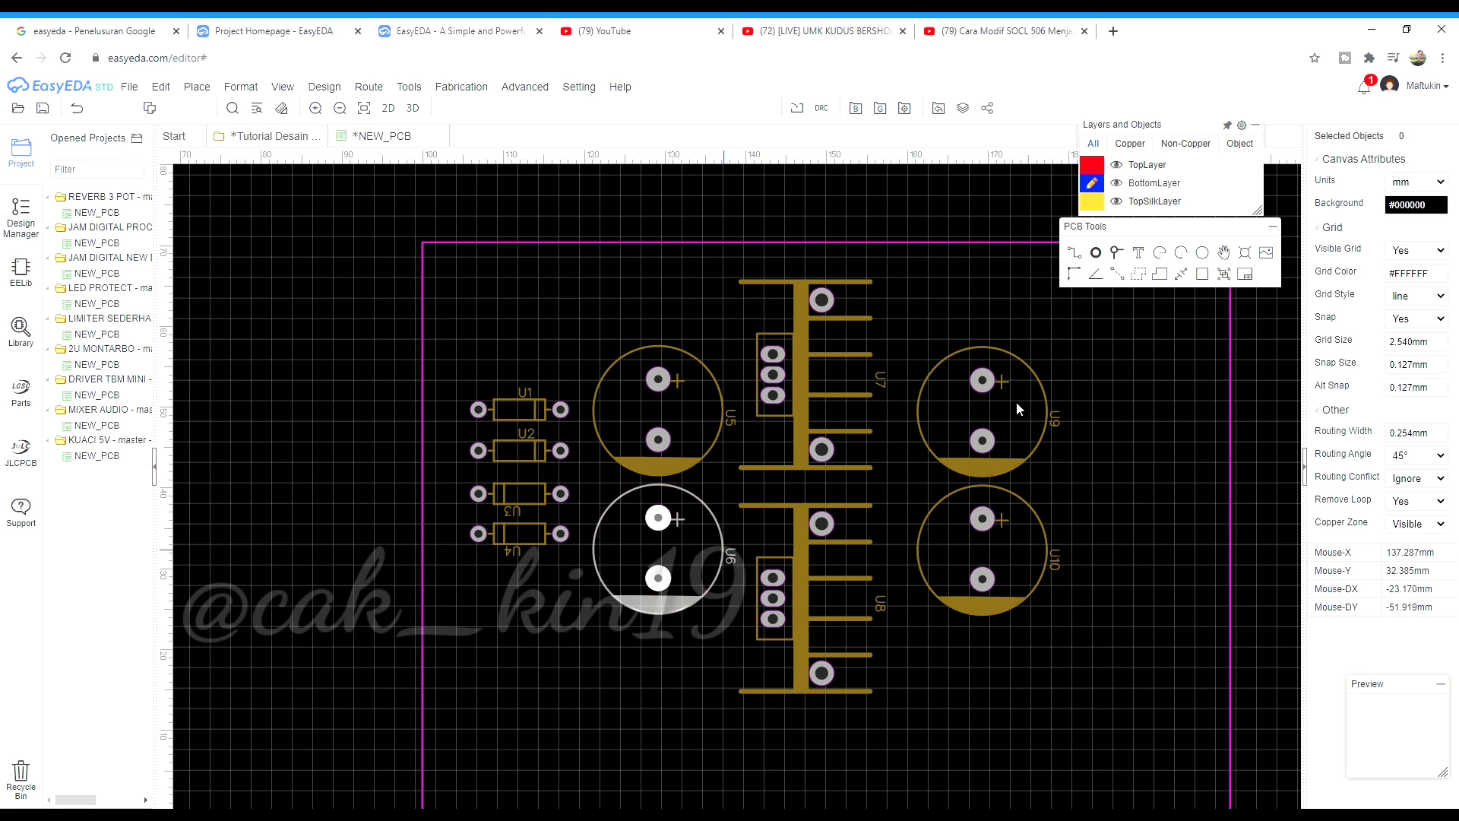
pyautogui.scroll(3, 467, 422)
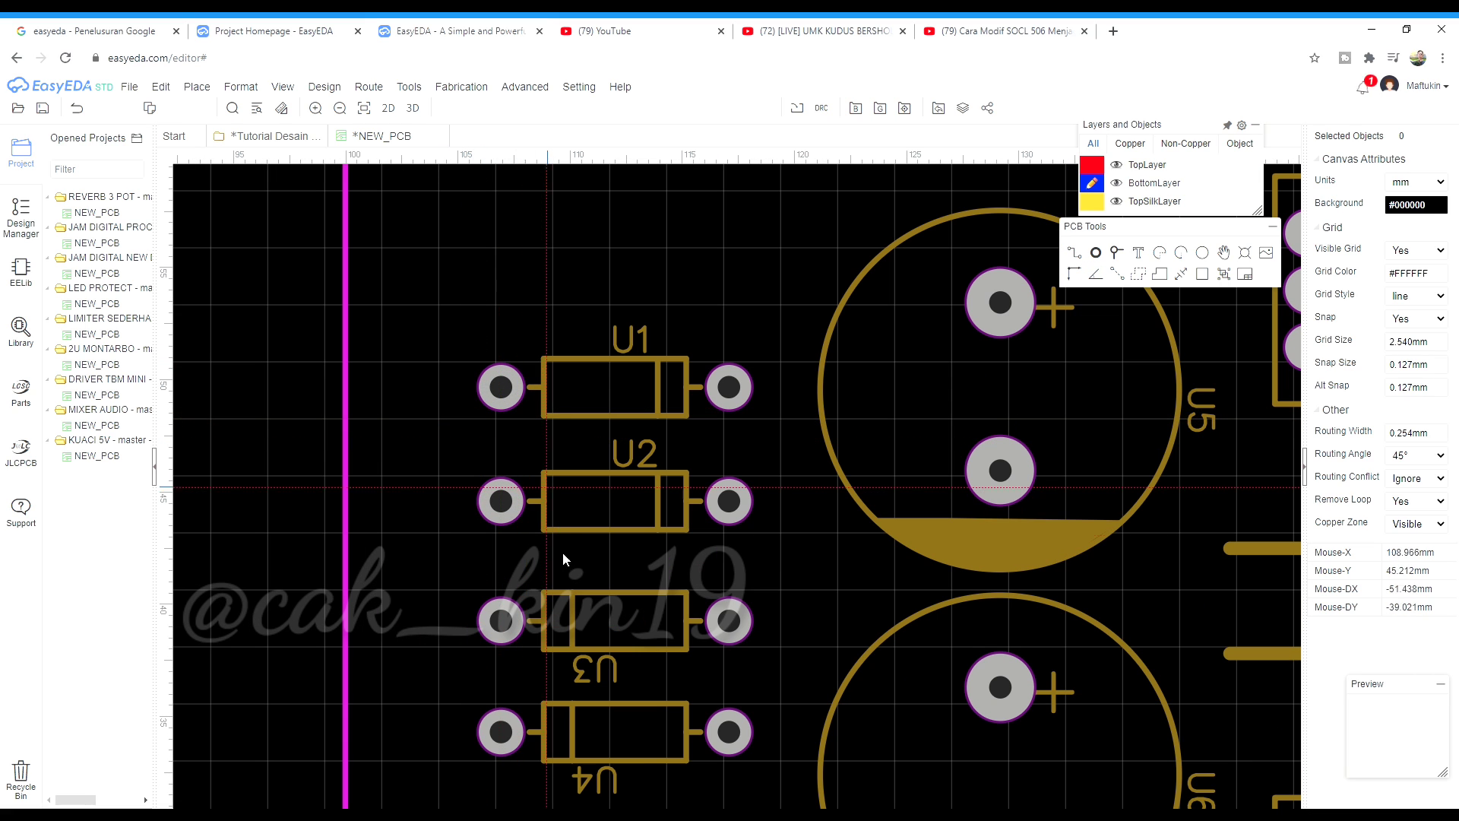
pyautogui.scroll(-1, 537, 619)
pyautogui.scroll(1, 700, 535)
pyautogui.click(665, 377)
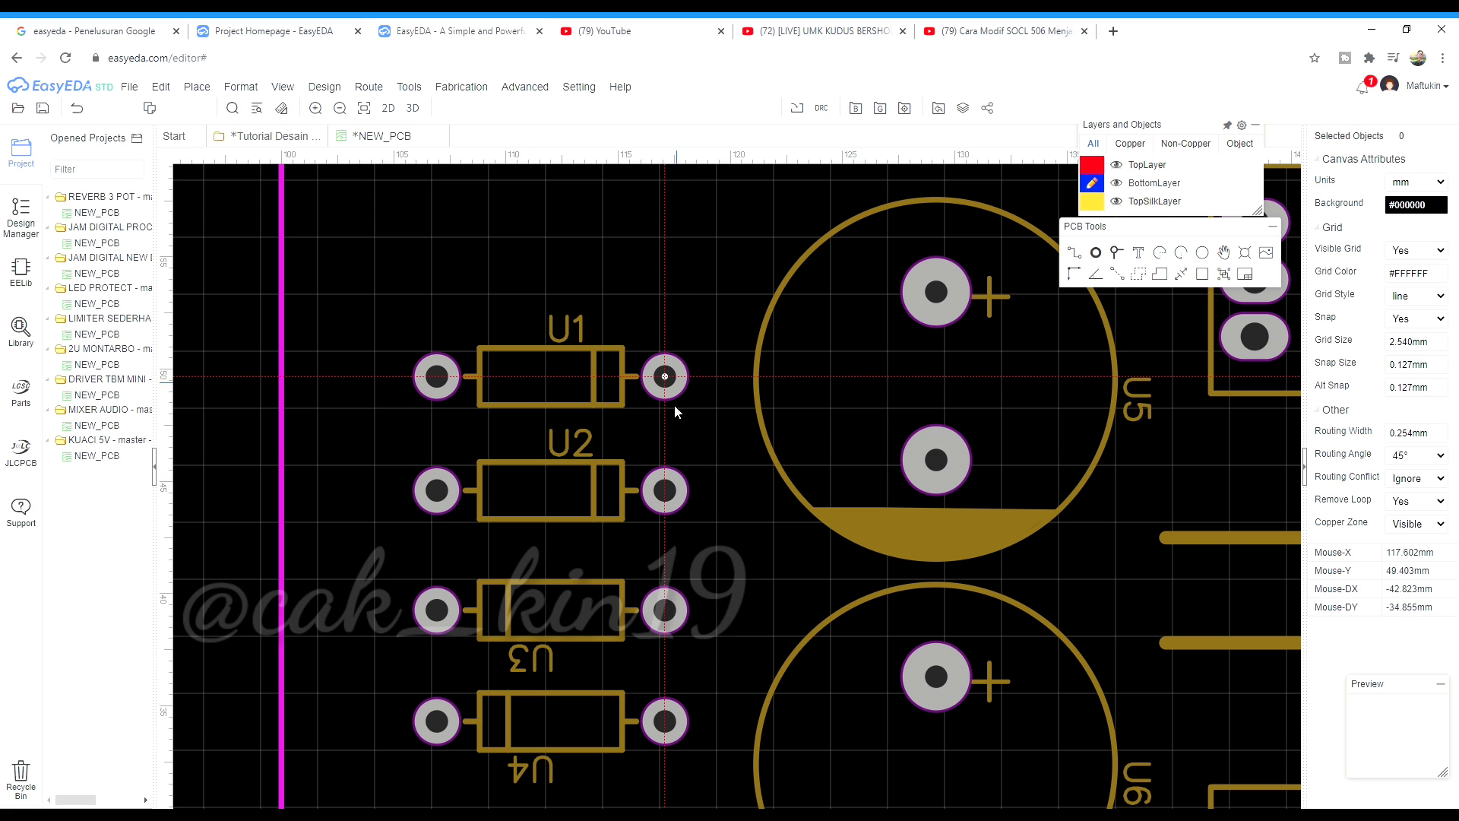
pyautogui.click(658, 491)
pyautogui.click(665, 610)
pyautogui.click(665, 721)
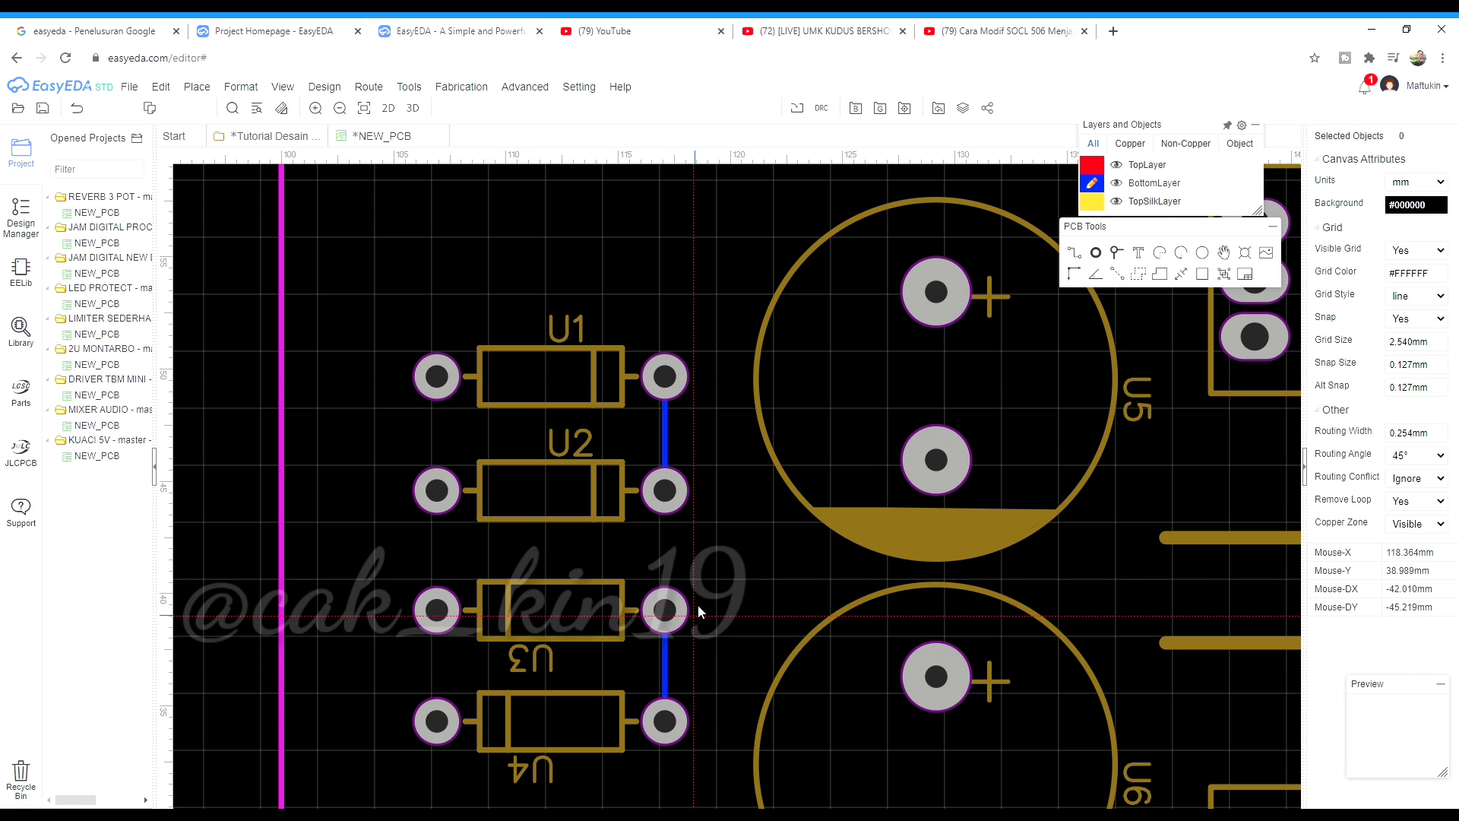
# Set the U1–U2 track width to 1 mm
pyautogui.click(666, 440)
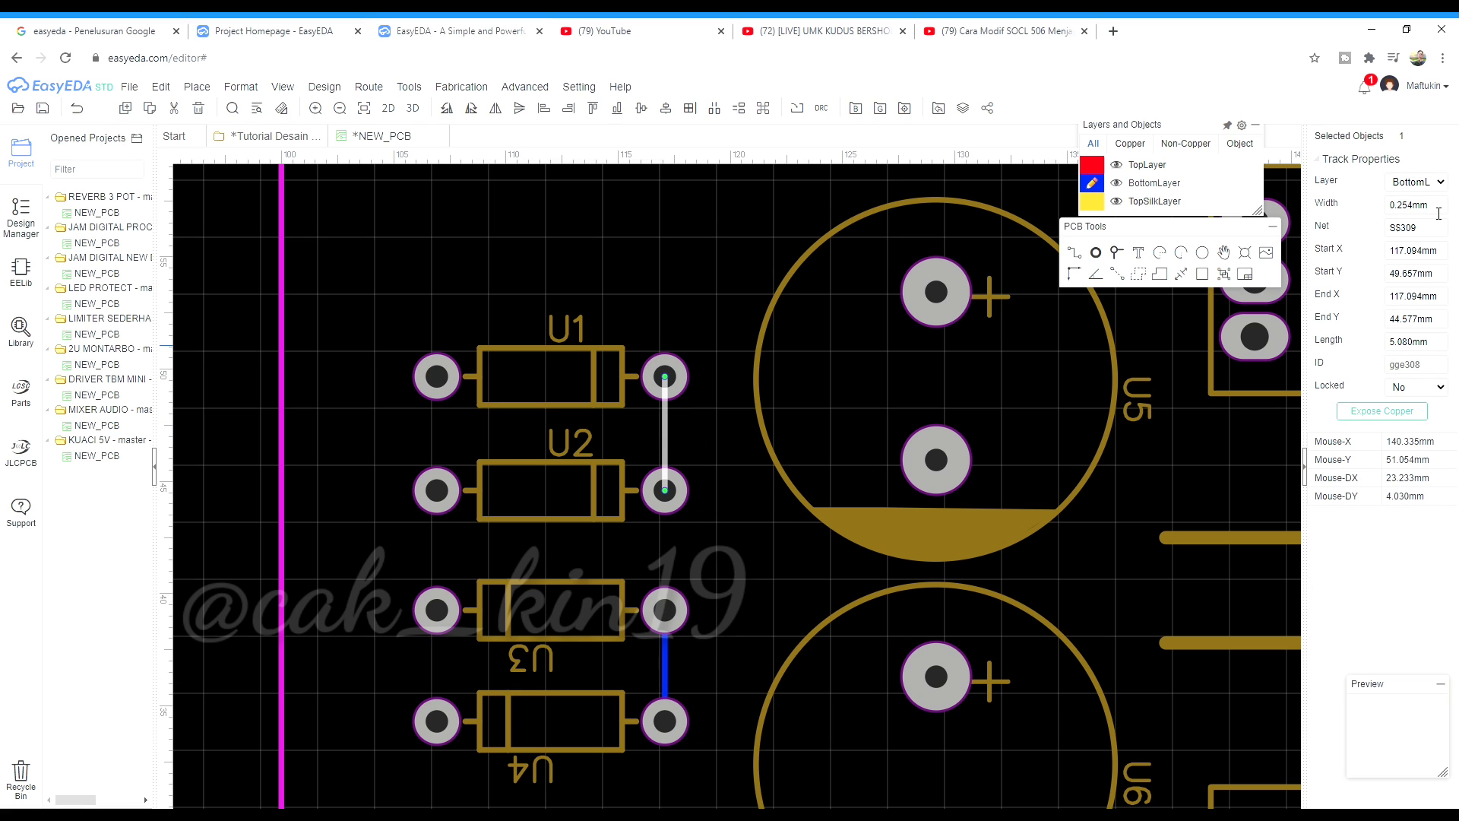
pyautogui.click(700, 449)
pyautogui.click(665, 436)
pyautogui.click(749, 241)
pyautogui.click(665, 673)
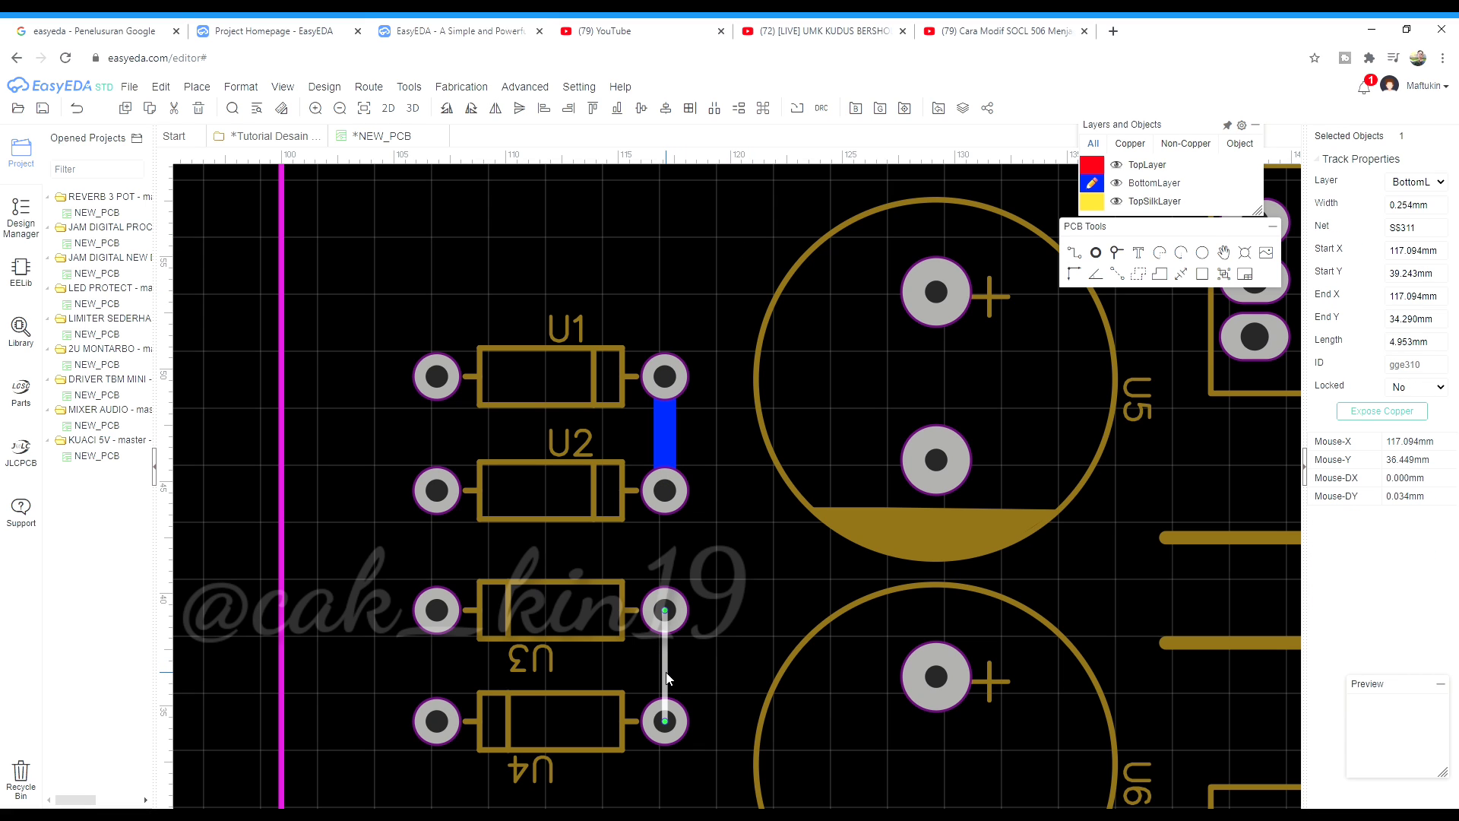
pyautogui.click(1074, 252)
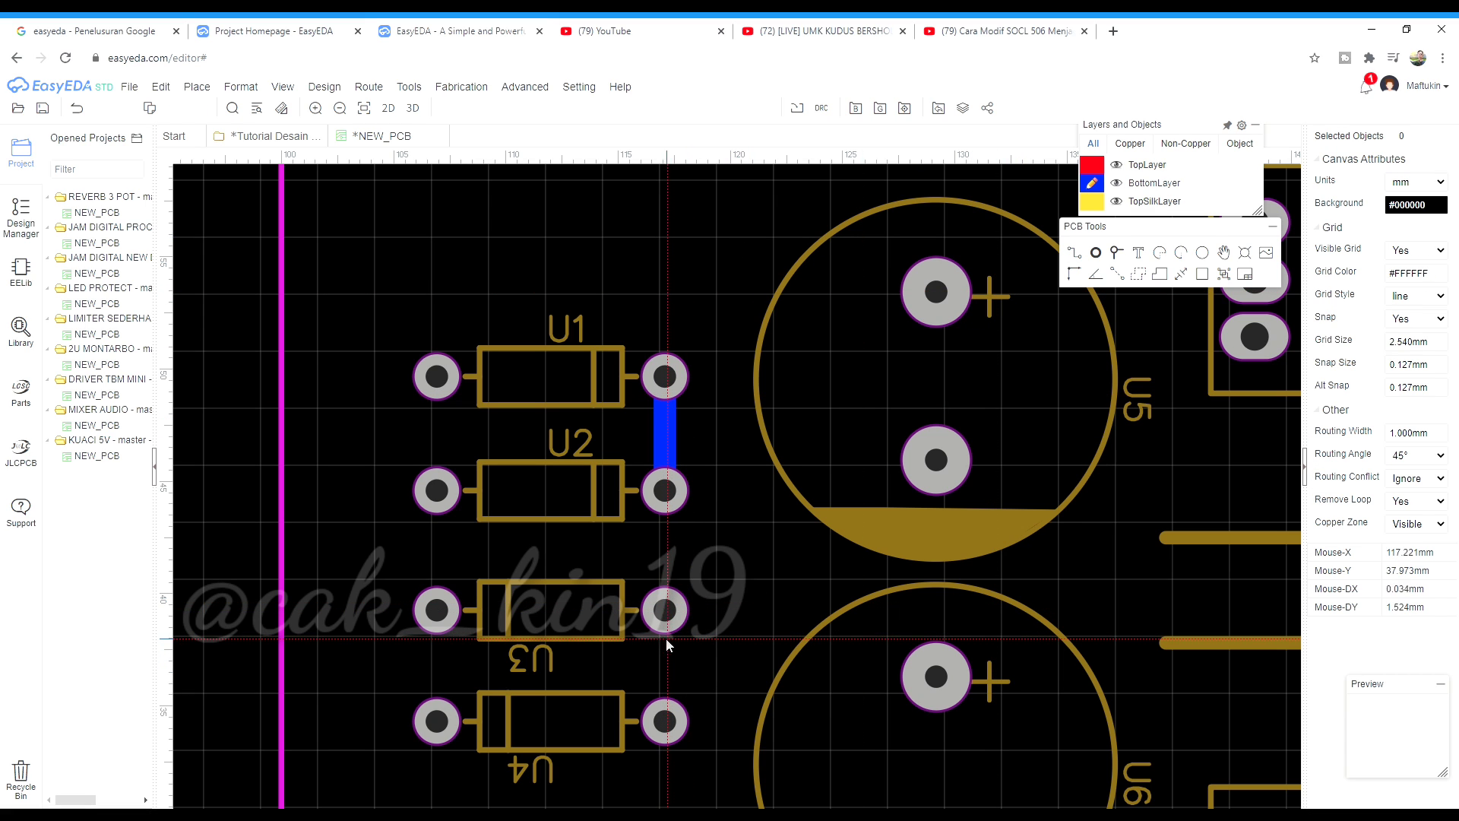
# Route wide bottom tracks joining diode pads U3–U4, U2–U4 and U3–U1
pyautogui.click(665, 610)
pyautogui.click(655, 716)
pyautogui.scroll(-1, 545, 546)
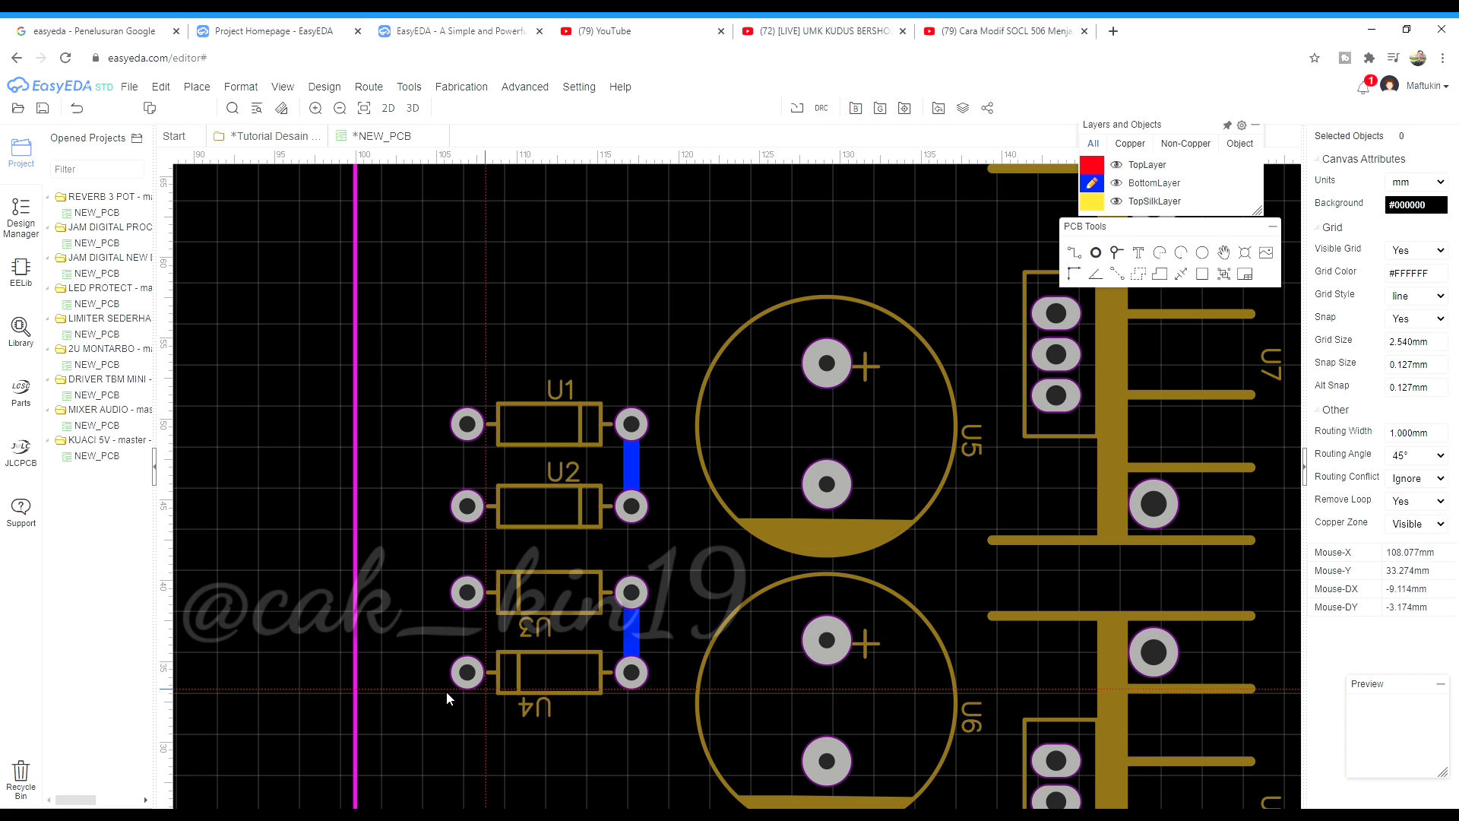
pyautogui.scroll(2, 436, 683)
pyautogui.click(493, 354)
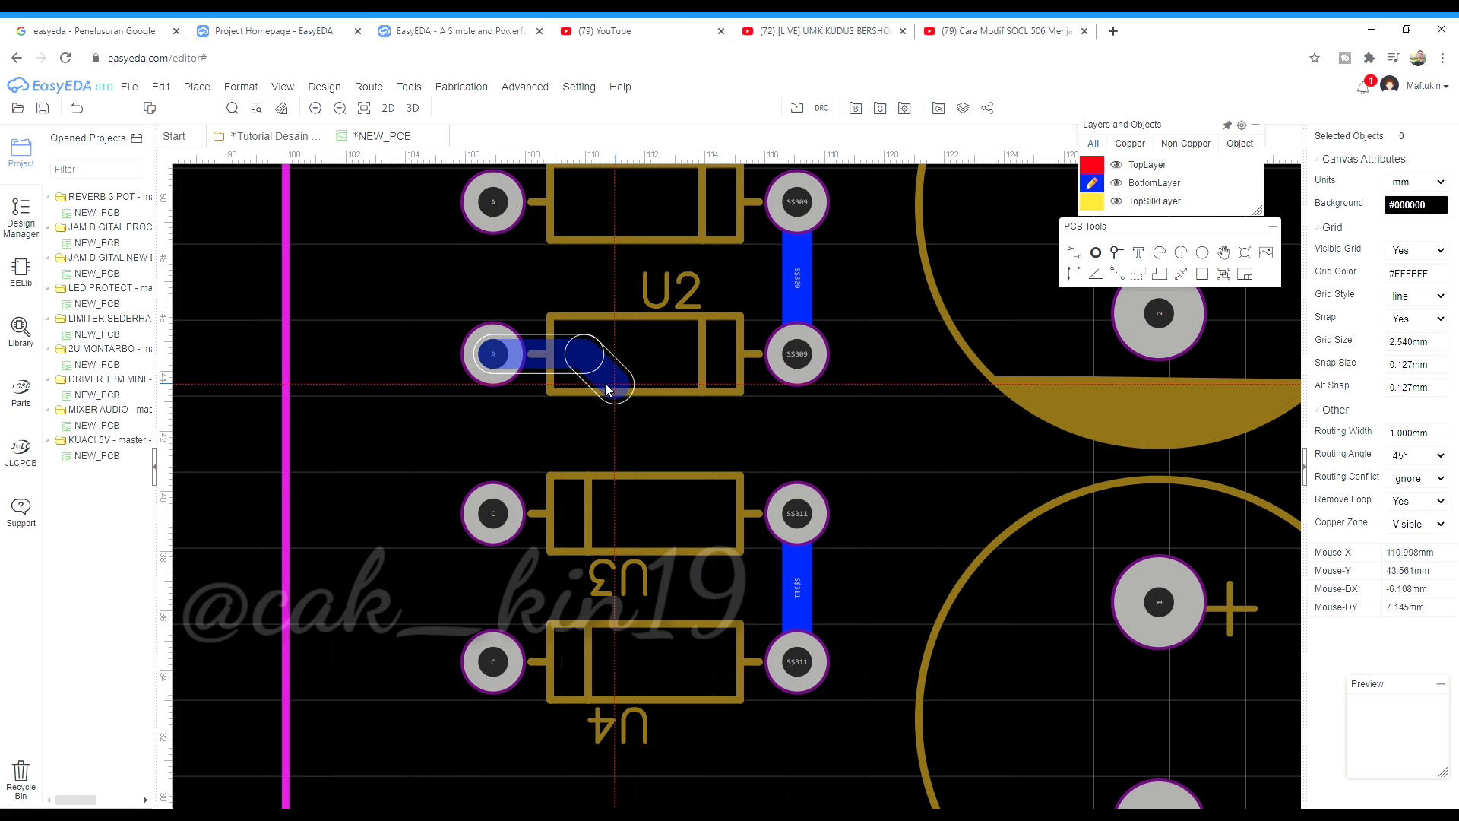
pyautogui.click(603, 388)
pyautogui.click(493, 661)
pyautogui.click(493, 513)
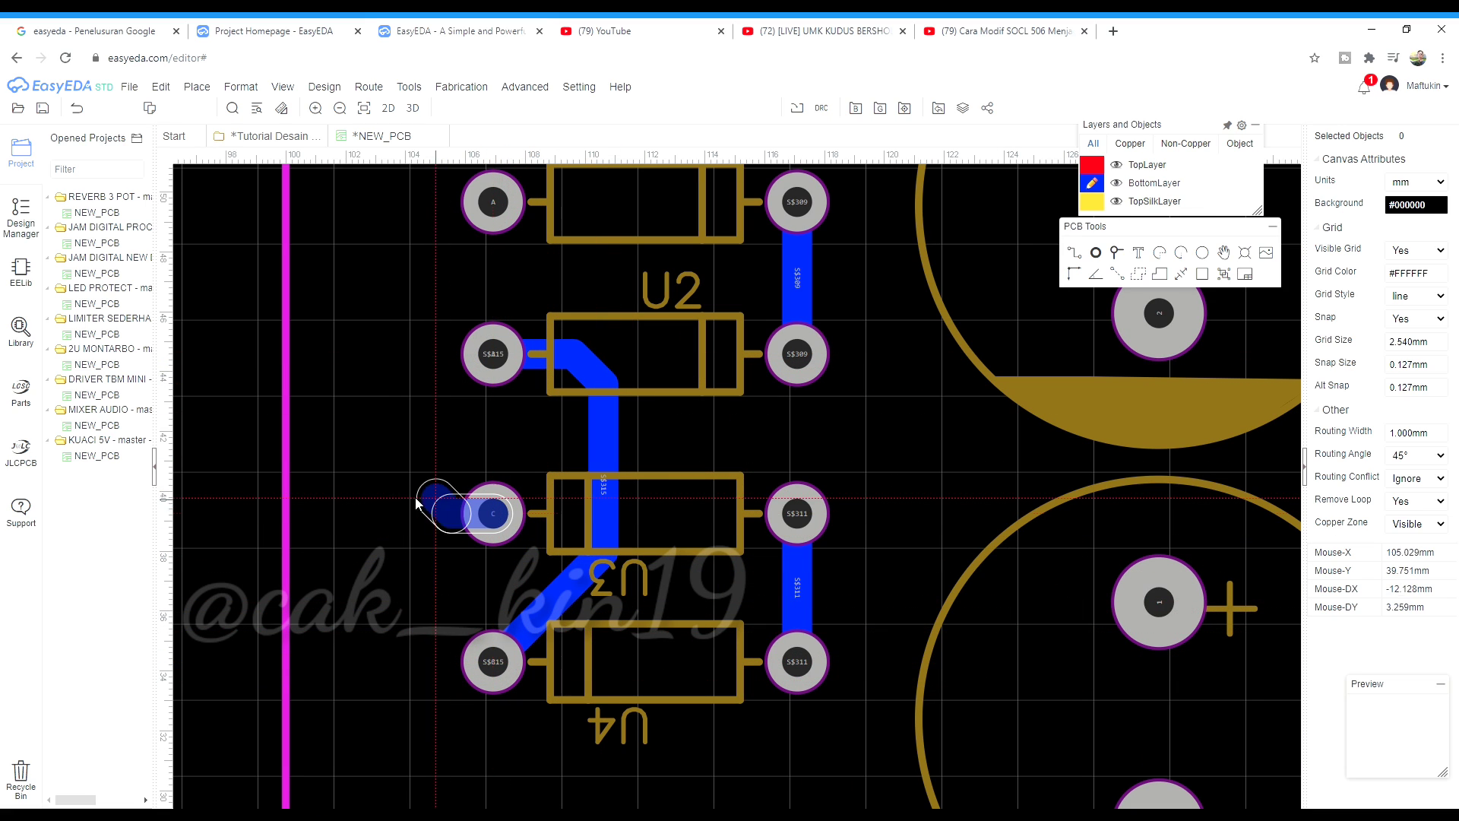
pyautogui.click(390, 511)
pyautogui.click(493, 201)
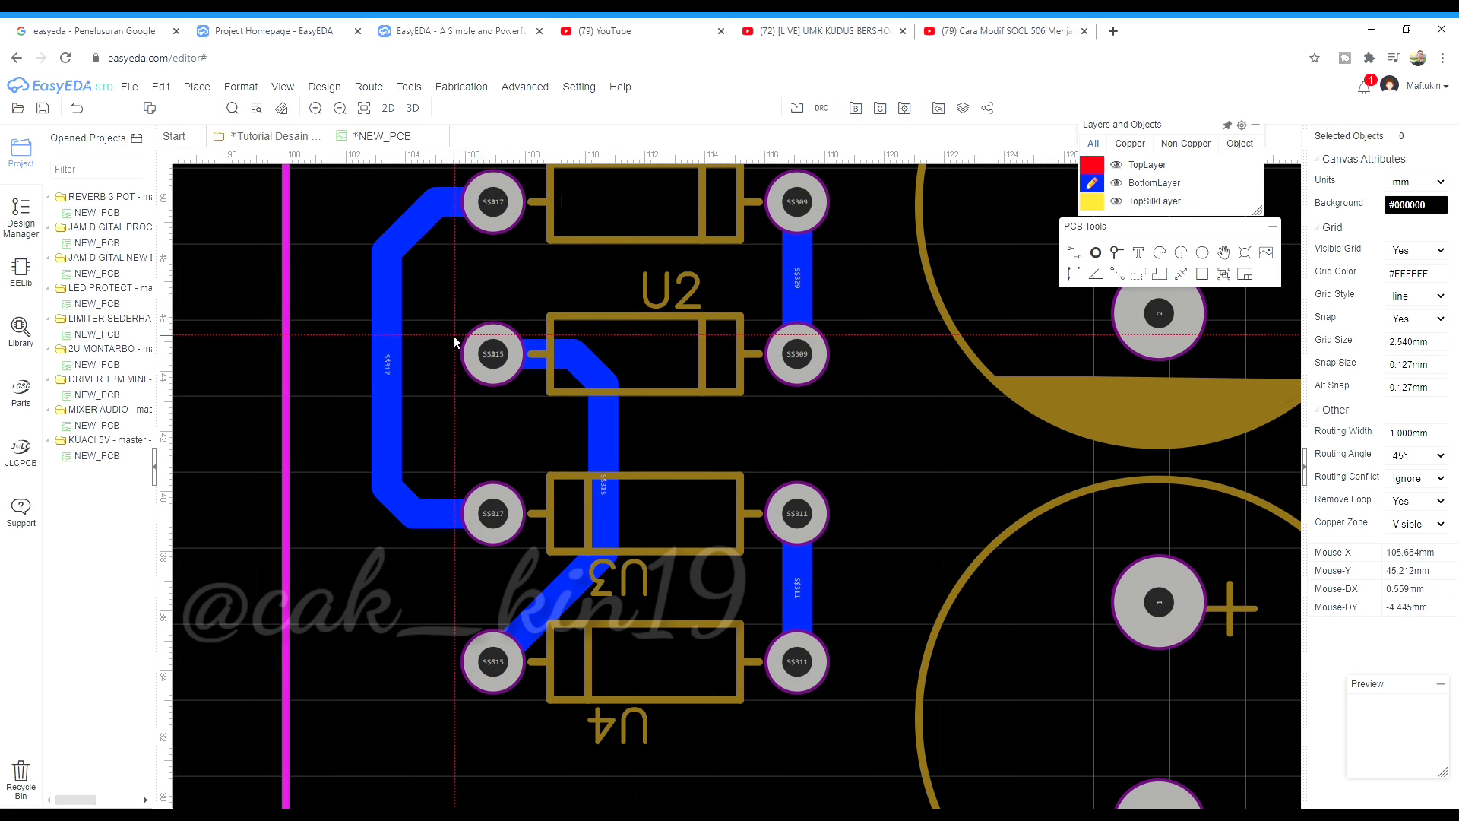
pyautogui.scroll(-2, 488, 519)
pyautogui.scroll(2, 535, 554)
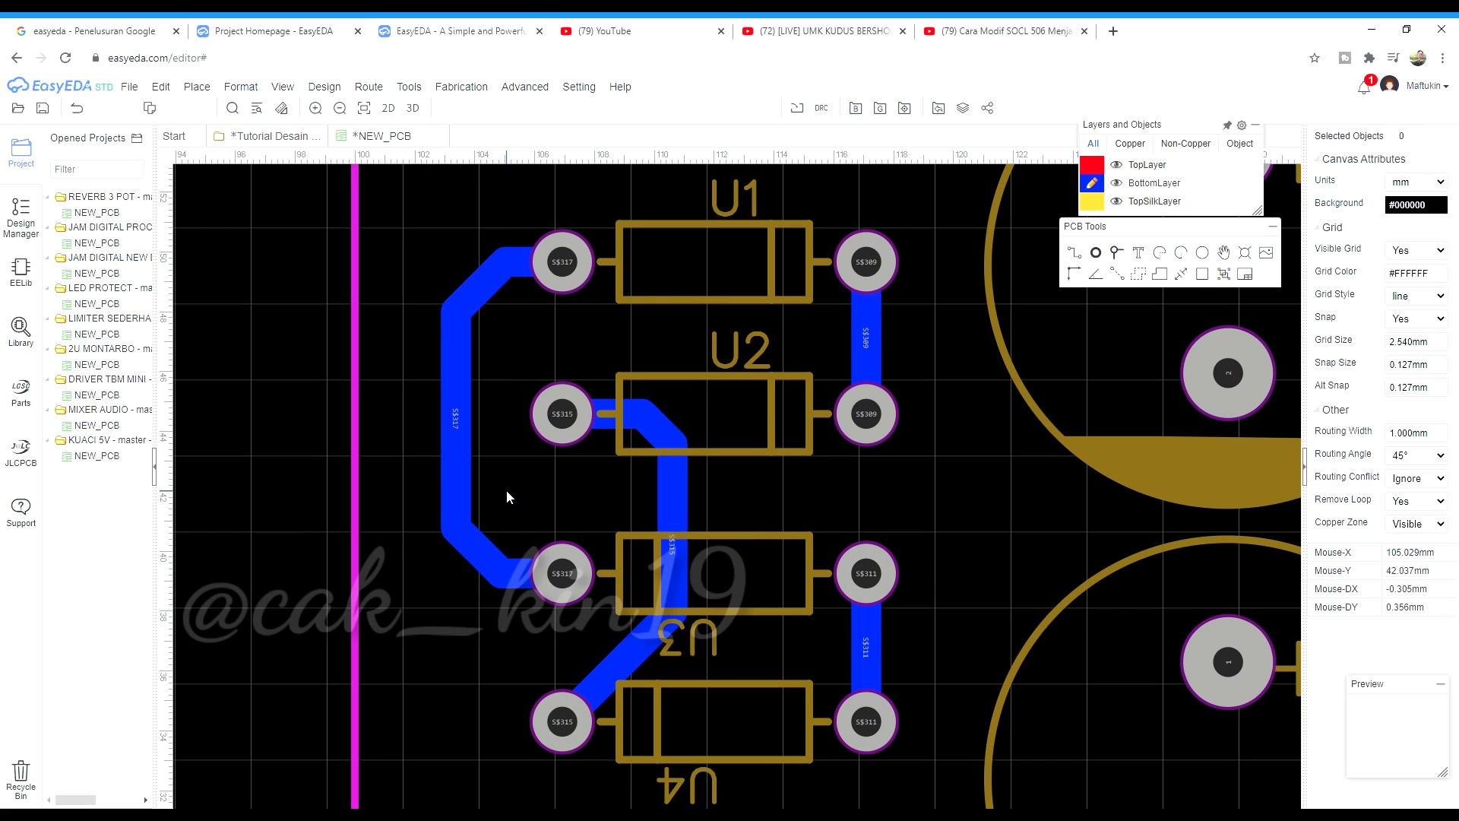
pyautogui.scroll(1, 555, 626)
pyautogui.click(616, 665)
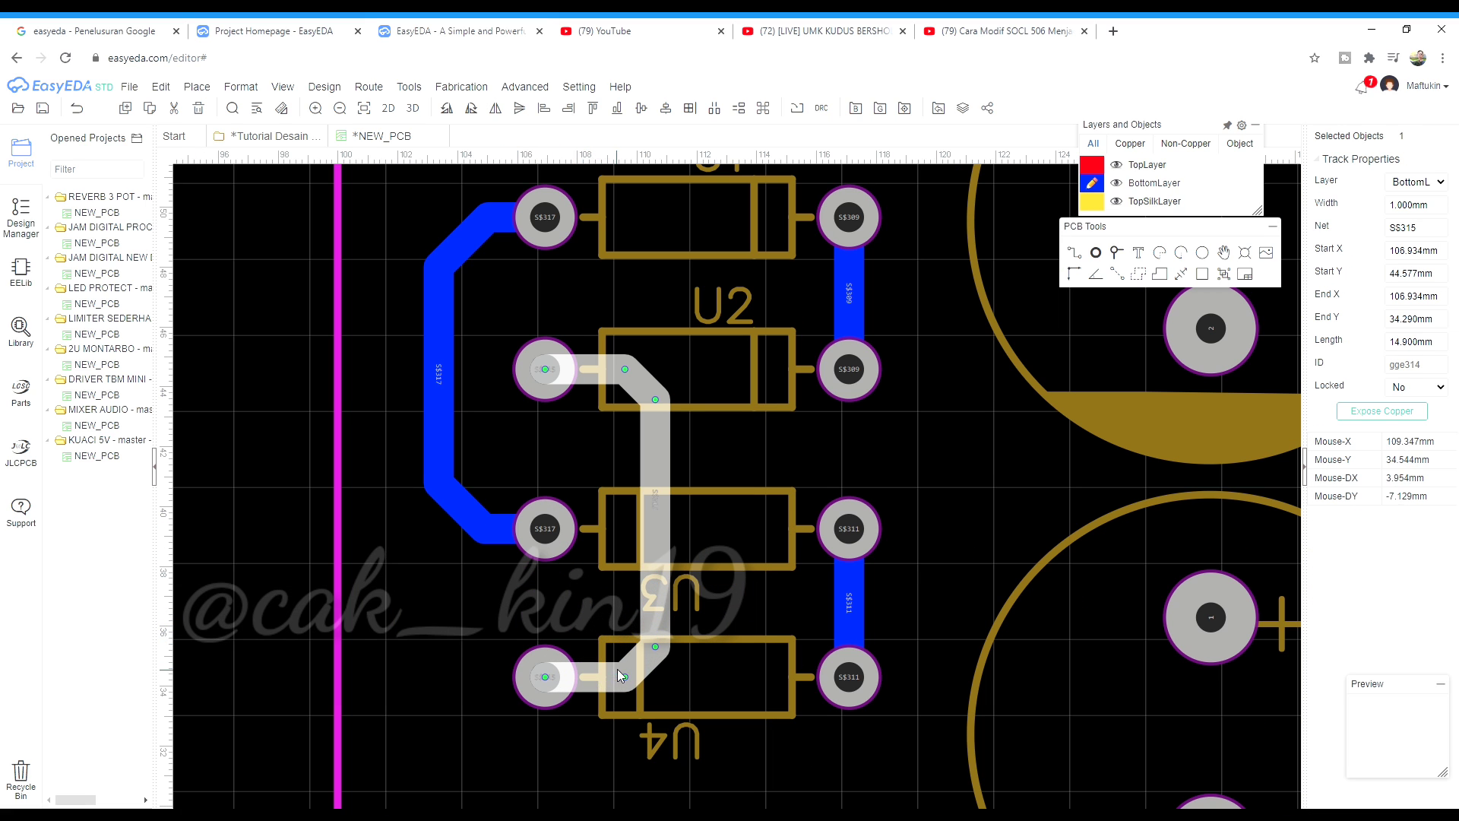
pyautogui.click(443, 640)
# Connect U1's pad to U5's + pad and U4's pad to U6's lower pad
pyautogui.scroll(-3, 443, 640)
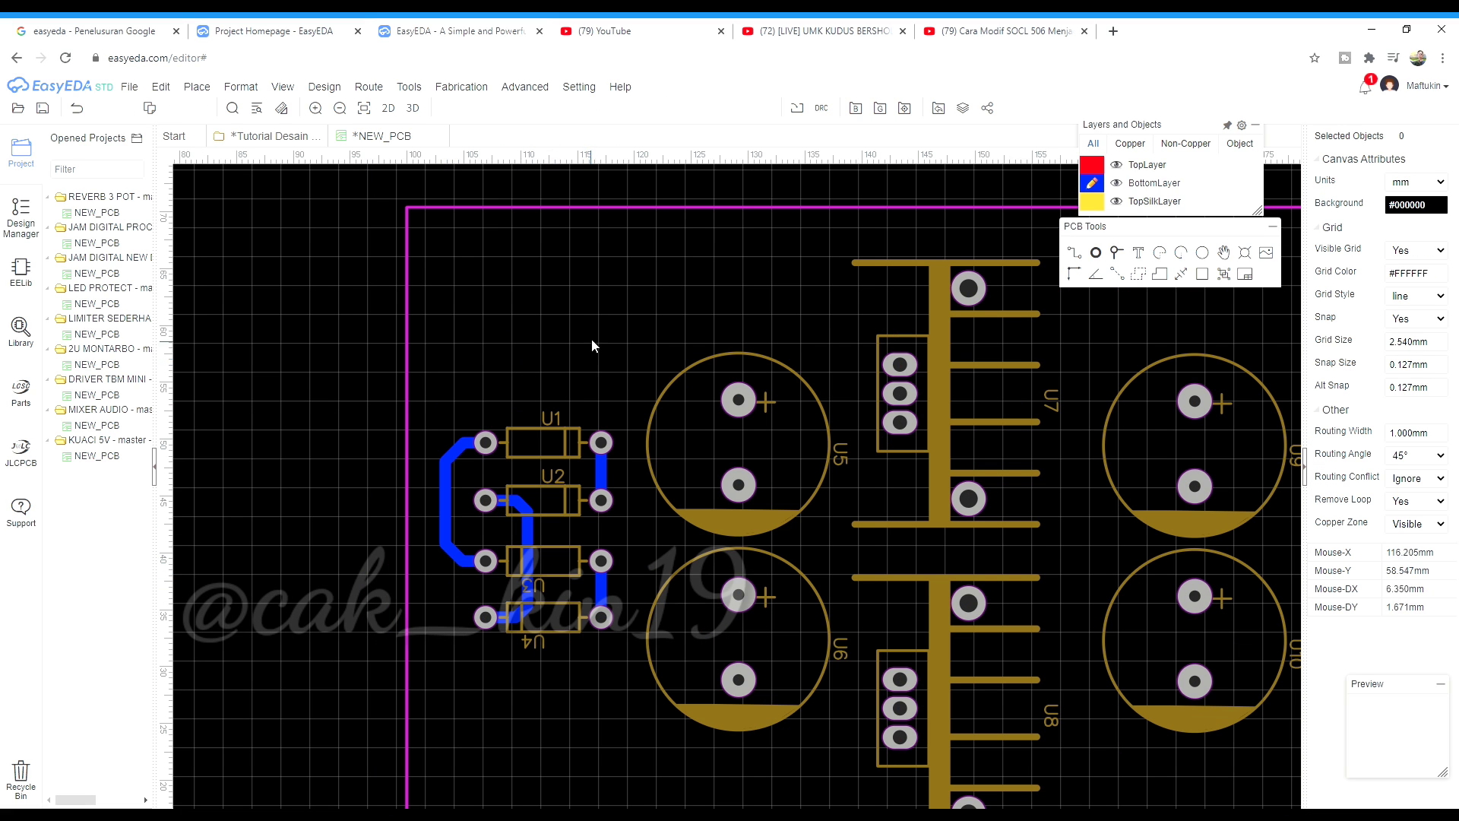
pyautogui.moveTo(1123, 221)
pyautogui.scroll(-1, 657, 463)
pyautogui.scroll(4, 481, 462)
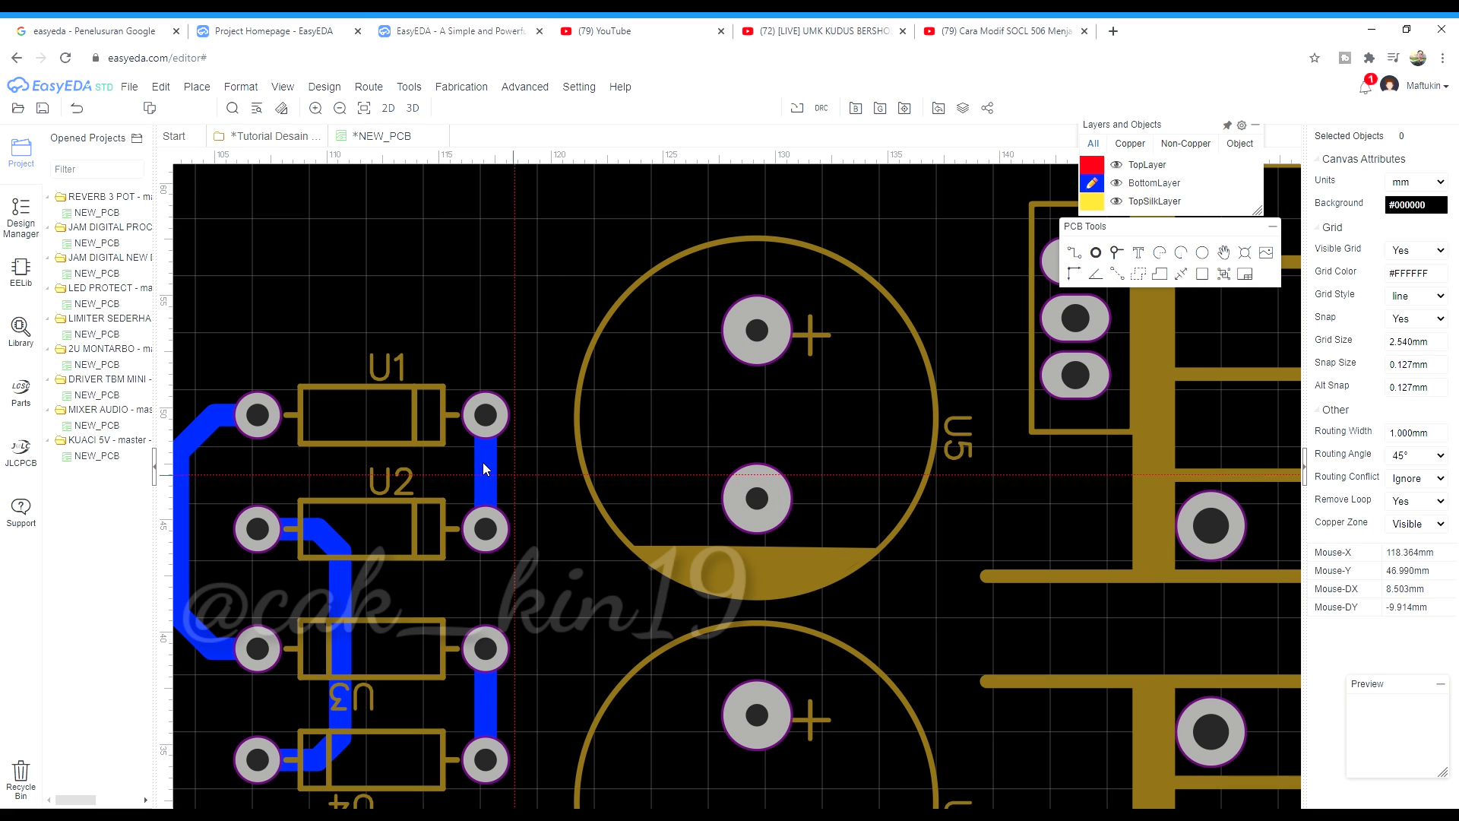
pyautogui.click(485, 417)
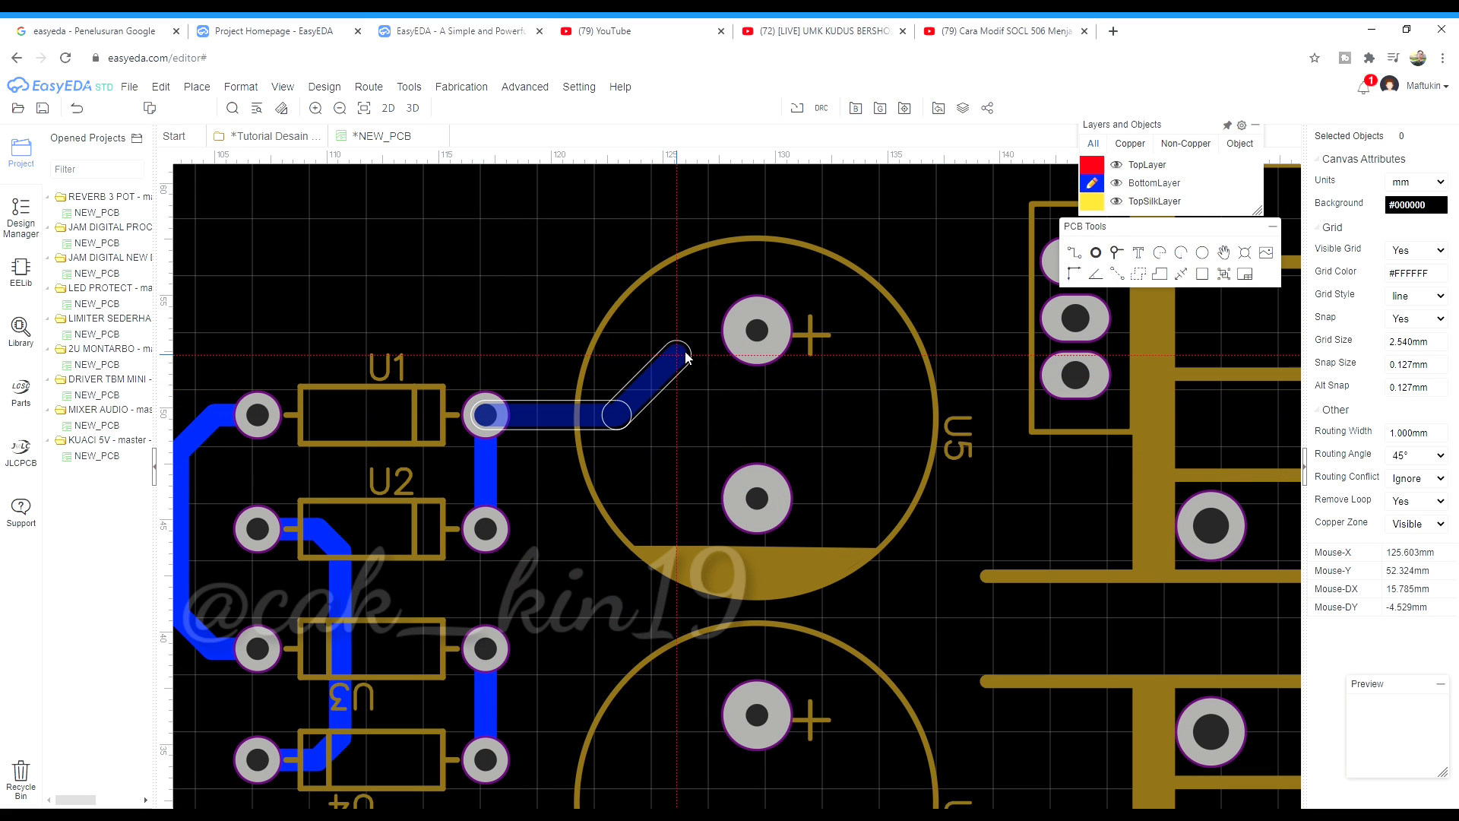
pyautogui.click(737, 340)
pyautogui.scroll(-2, 522, 334)
pyautogui.scroll(2, 502, 600)
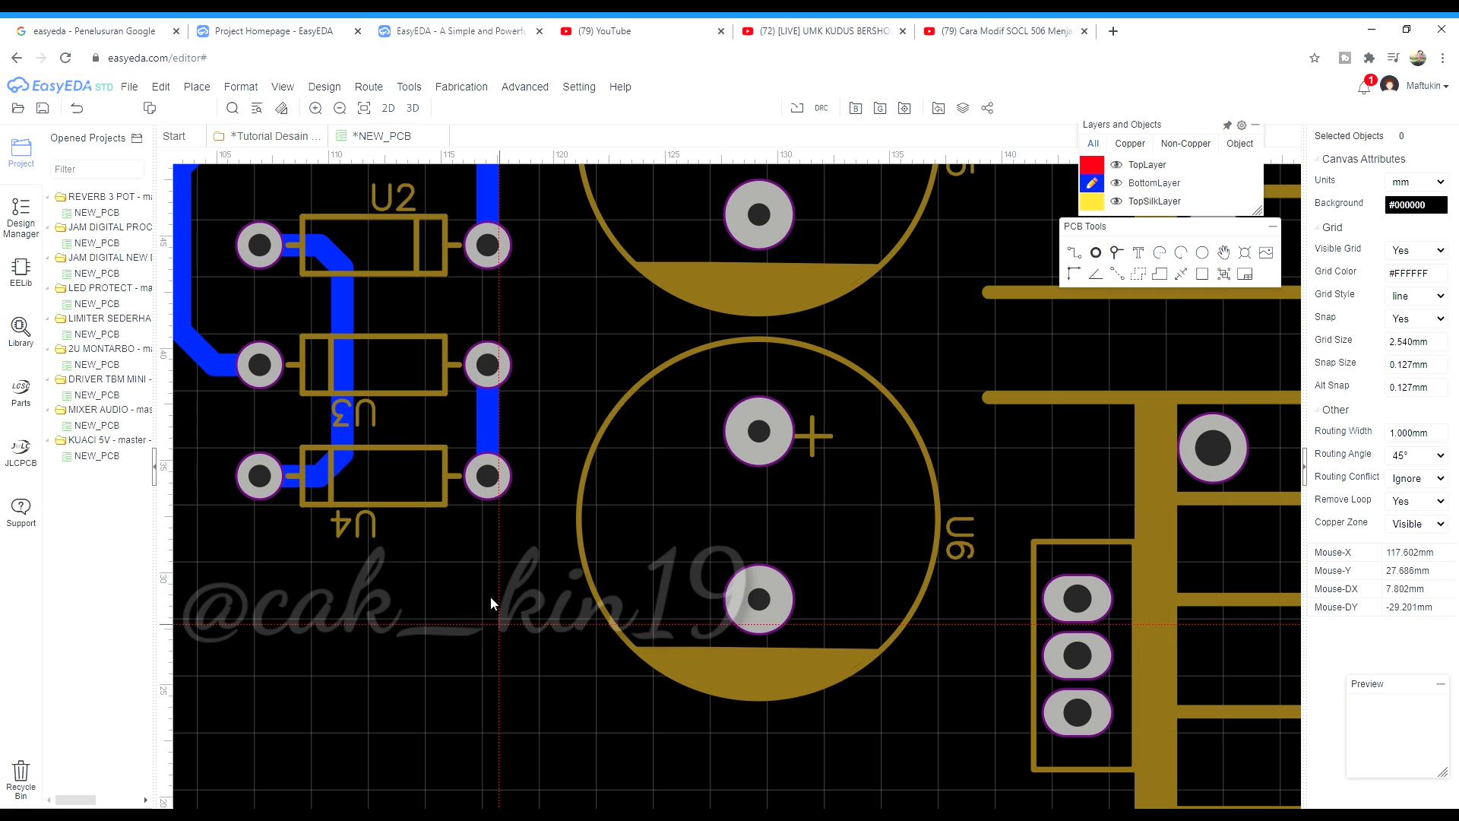
pyautogui.click(487, 476)
pyautogui.click(758, 599)
pyautogui.scroll(-1, 487, 486)
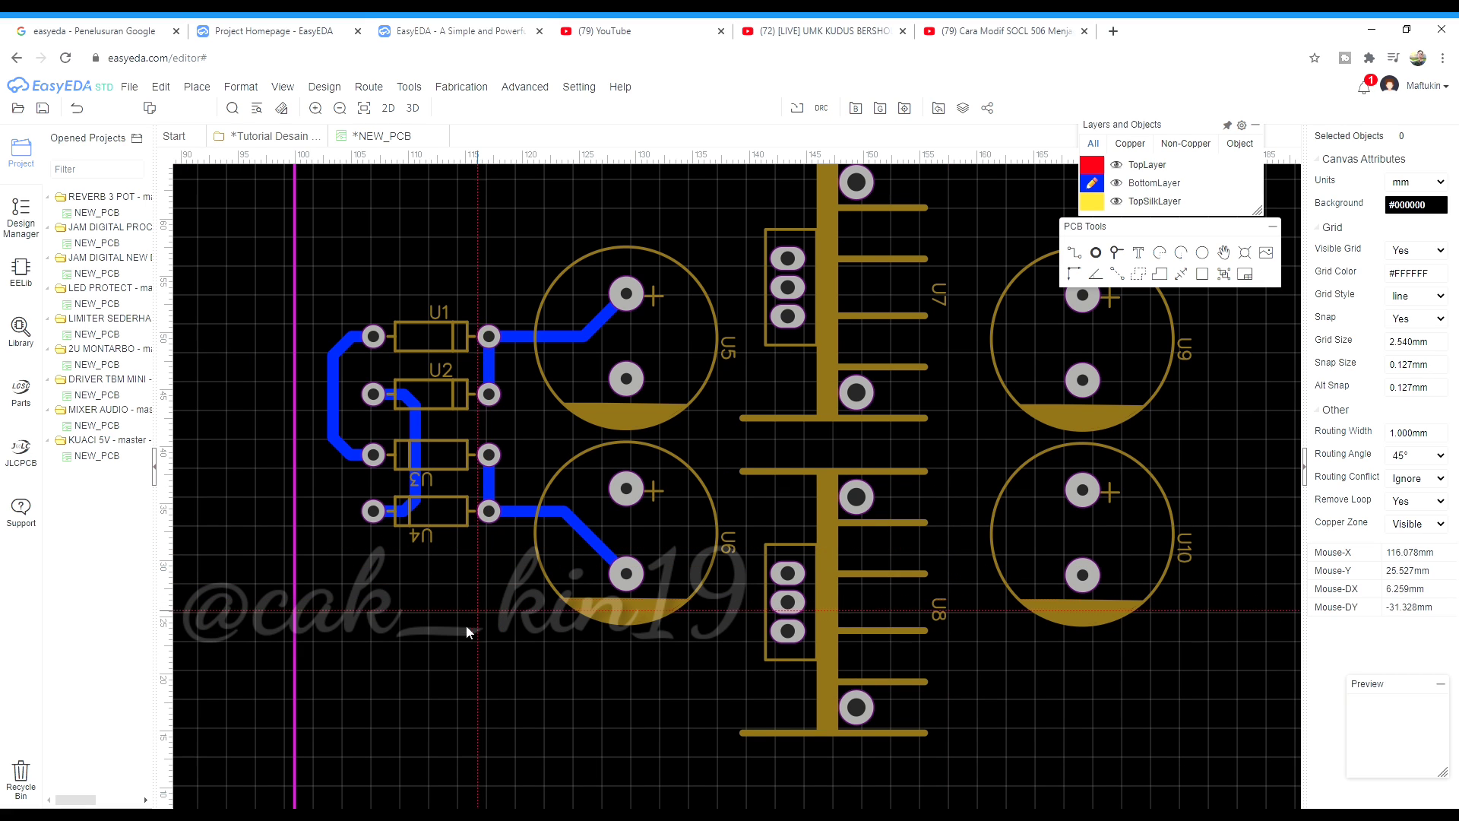
pyautogui.scroll(-2, 462, 635)
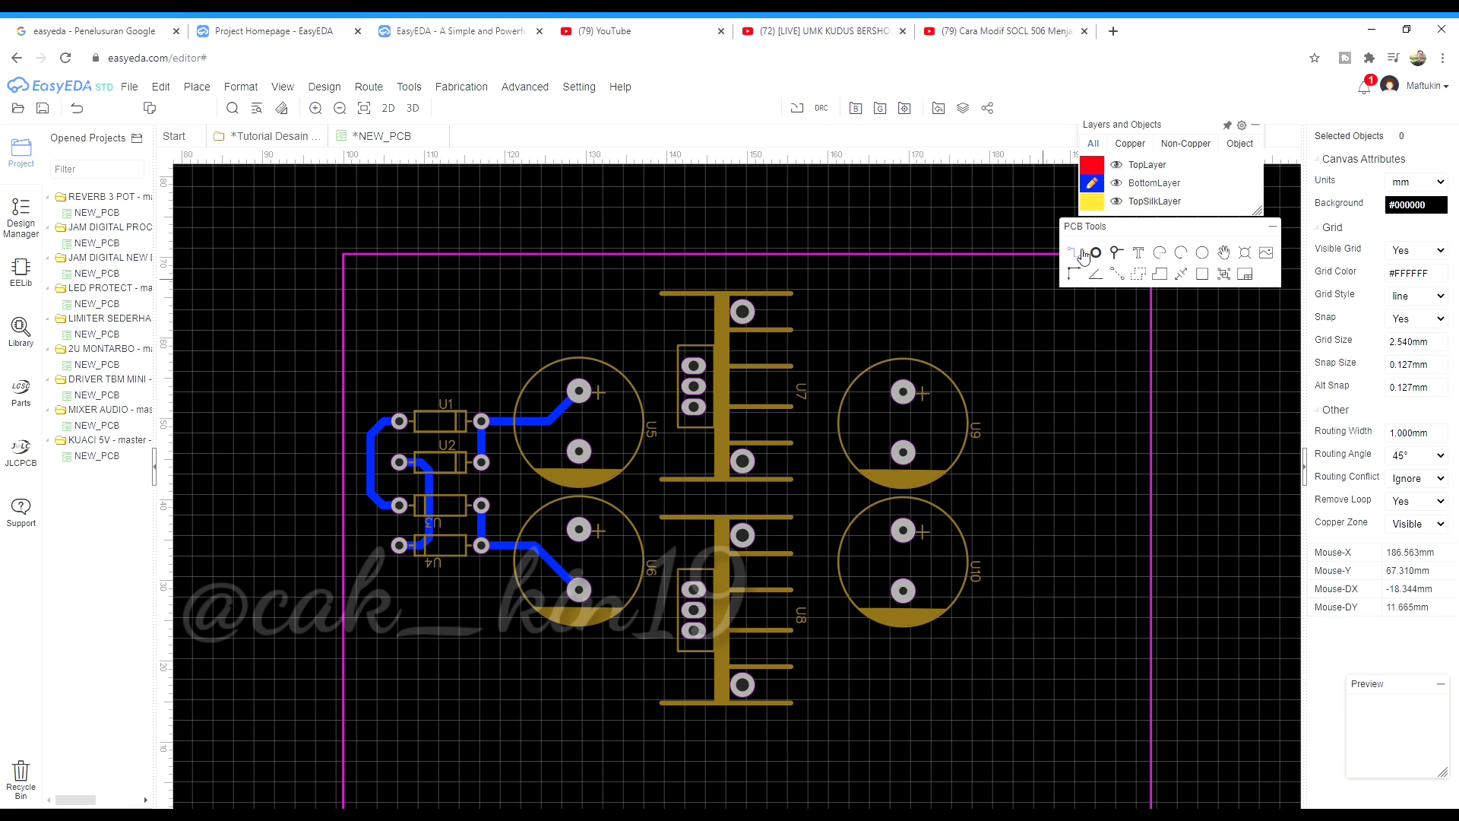
# Route a track from U5's + pad to regulator U7's top pad
pyautogui.click(1075, 253)
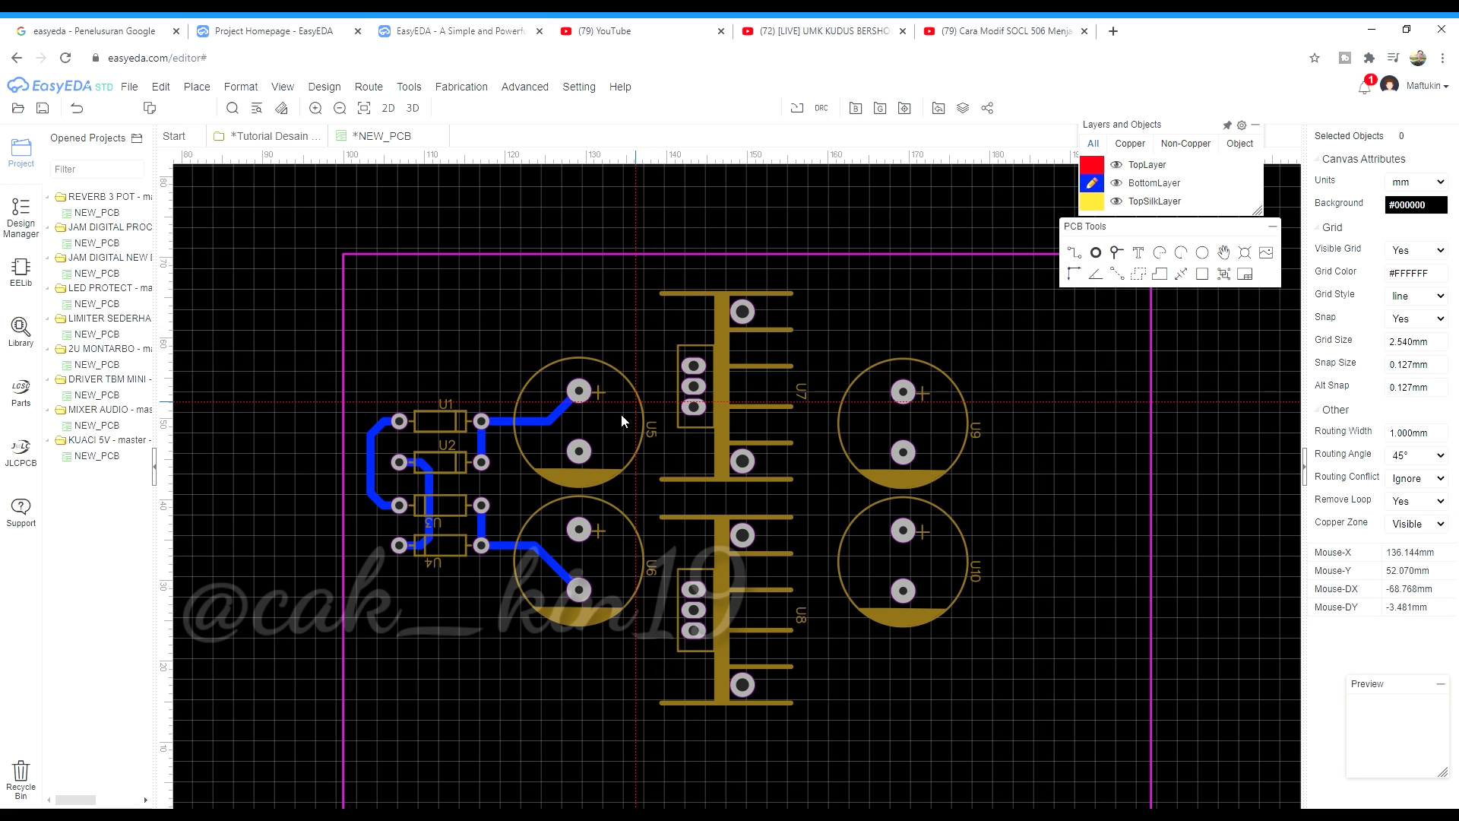
pyautogui.scroll(6, 636, 417)
pyautogui.scroll(-4, 674, 489)
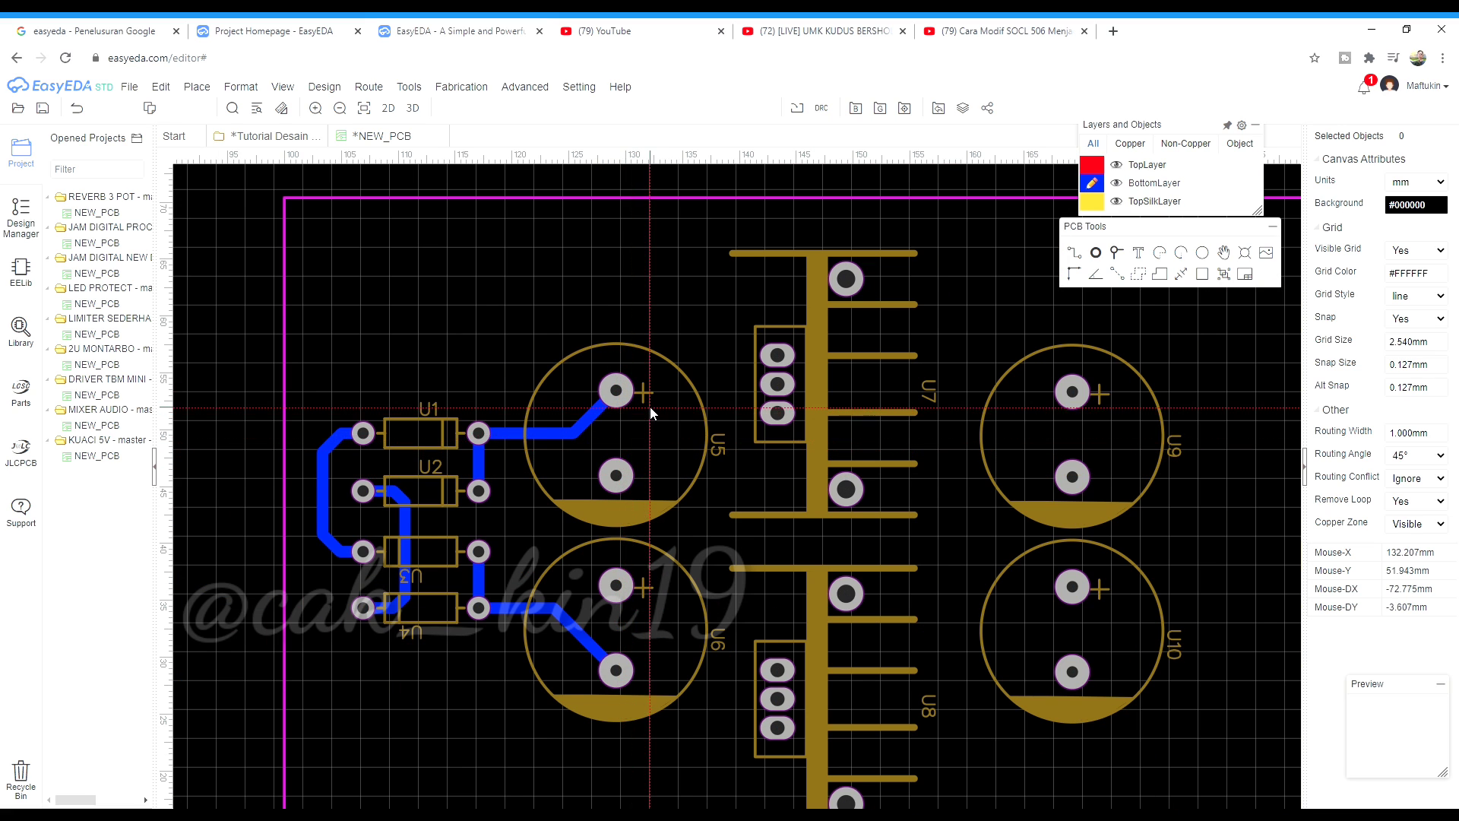
pyautogui.scroll(1, 649, 407)
pyautogui.scroll(-1, 604, 509)
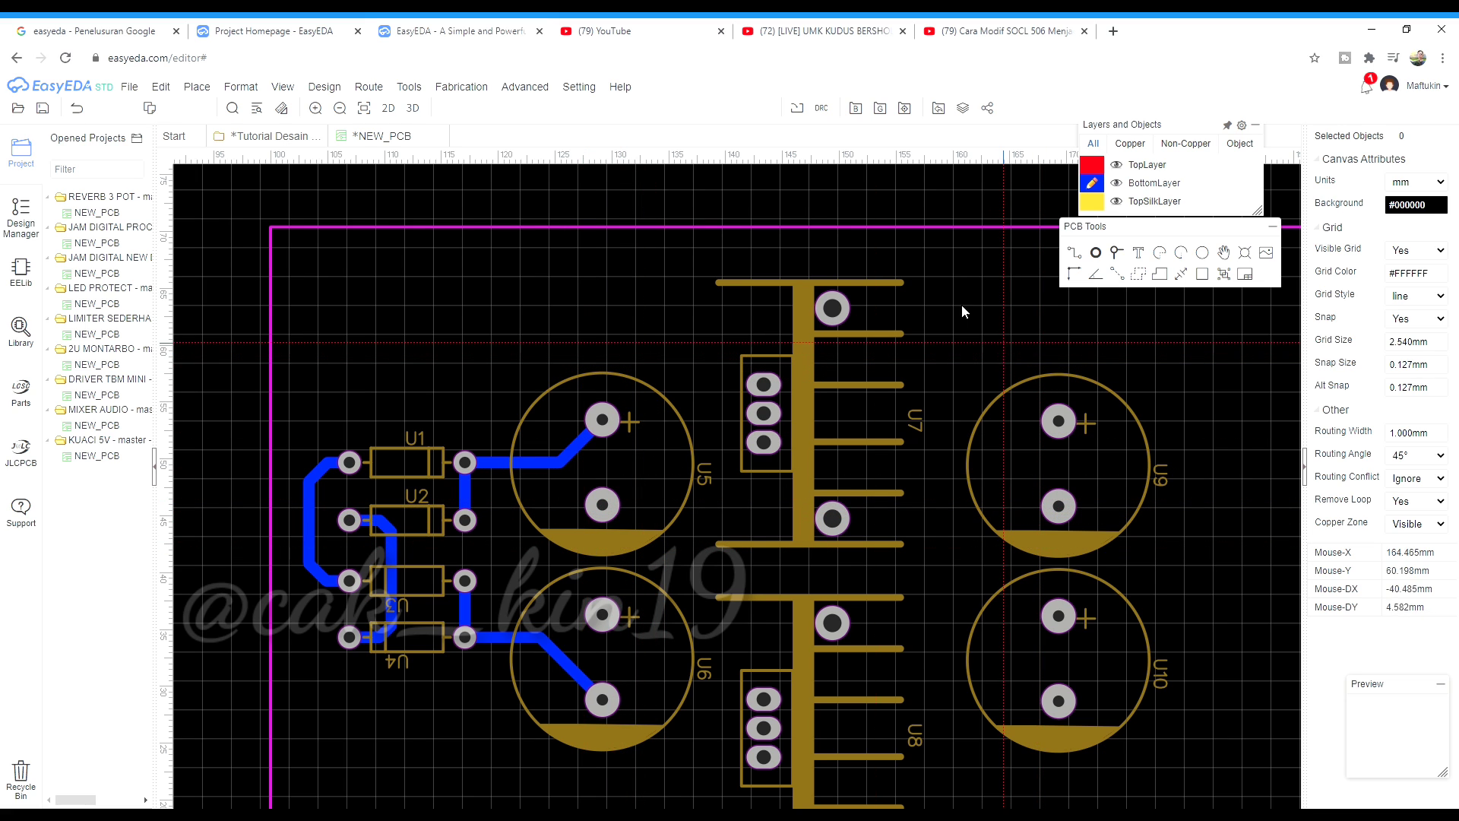
pyautogui.scroll(2, 652, 407)
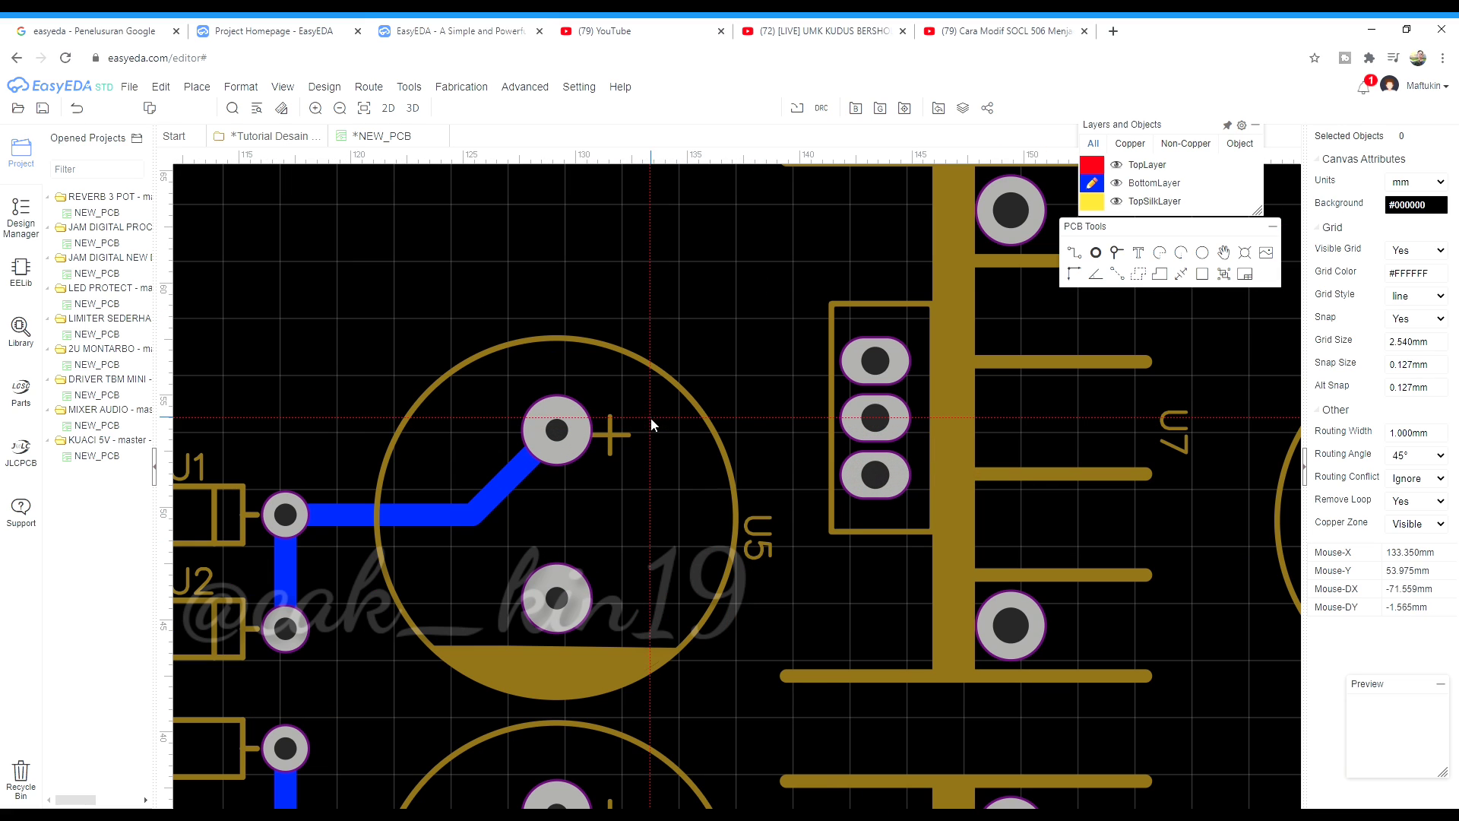
pyautogui.scroll(-1, 703, 422)
pyautogui.scroll(1, 601, 441)
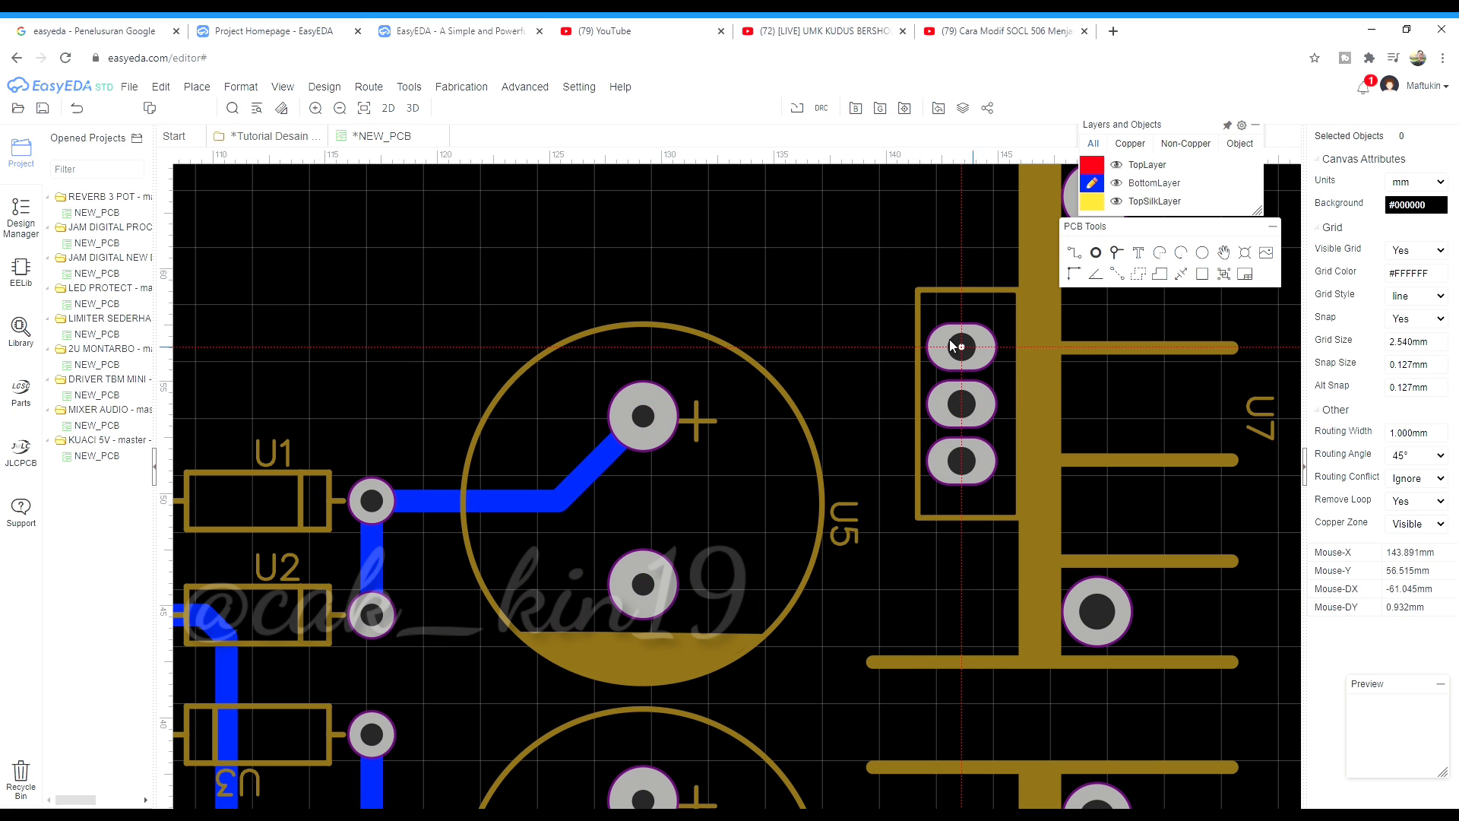
pyautogui.scroll(-3, 721, 384)
pyautogui.scroll(1, 830, 358)
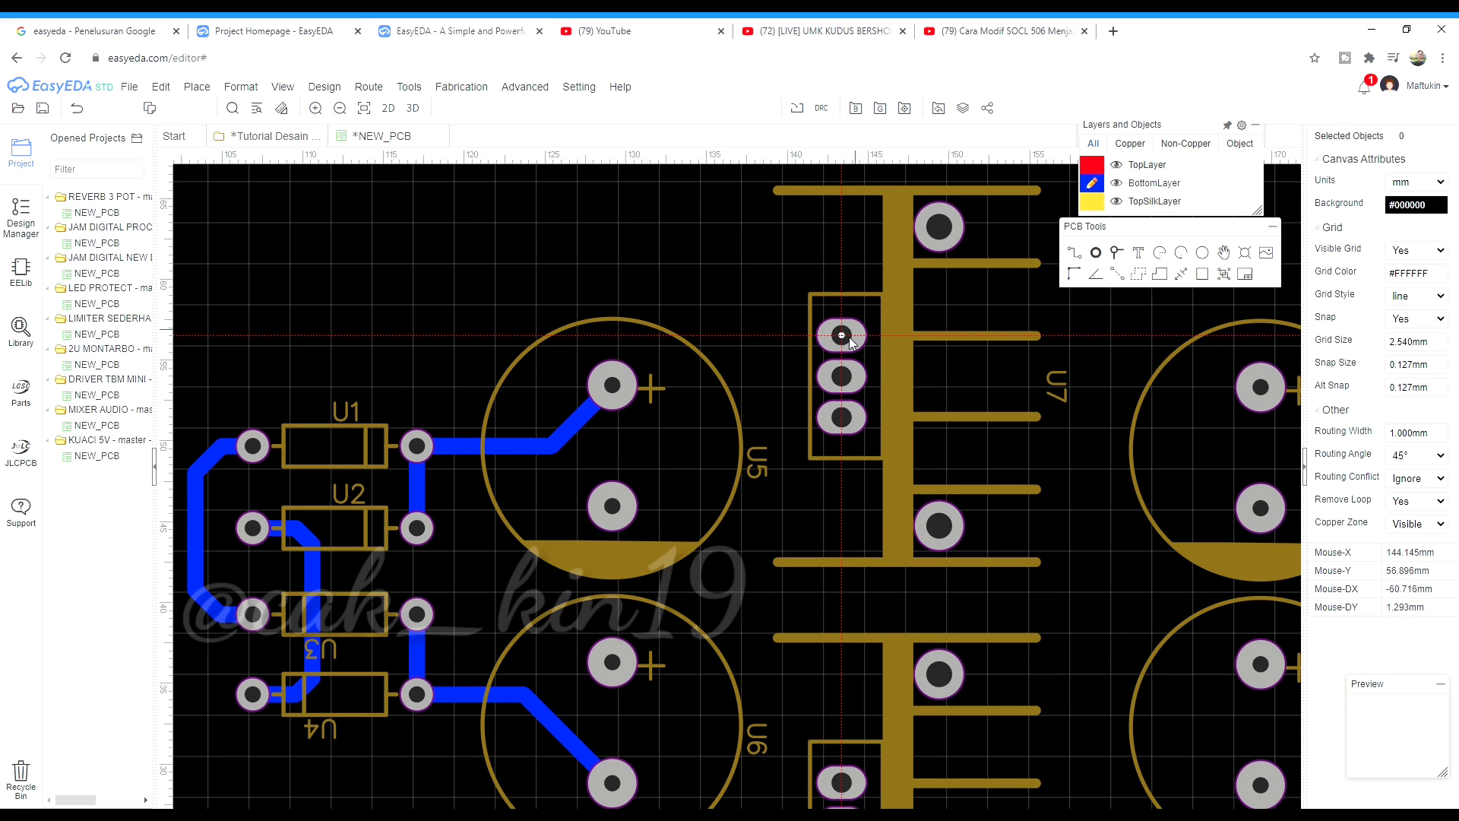
pyautogui.scroll(-2, 851, 391)
pyautogui.scroll(1, 840, 681)
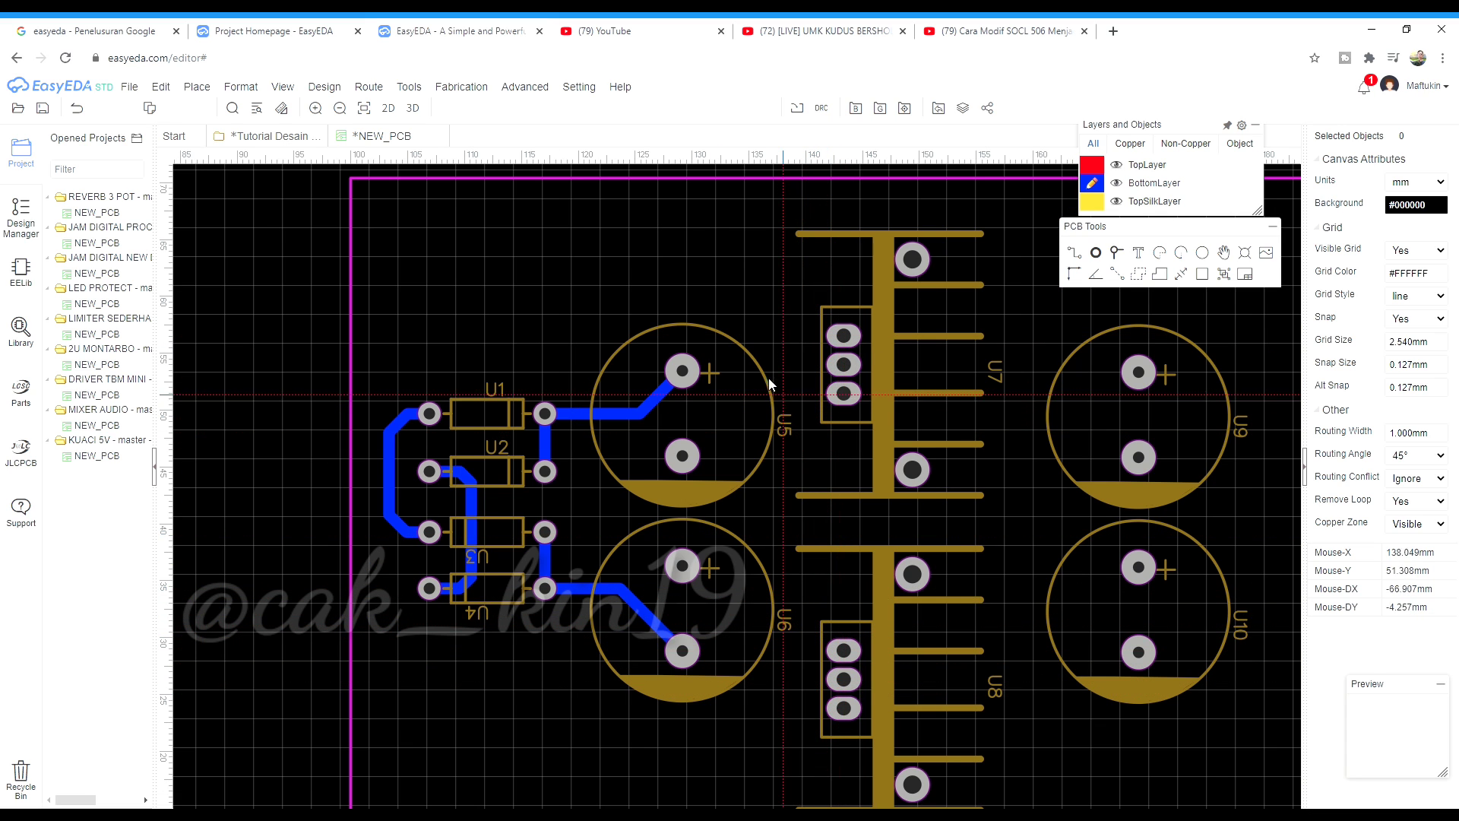
pyautogui.scroll(2, 766, 346)
pyautogui.click(912, 328)
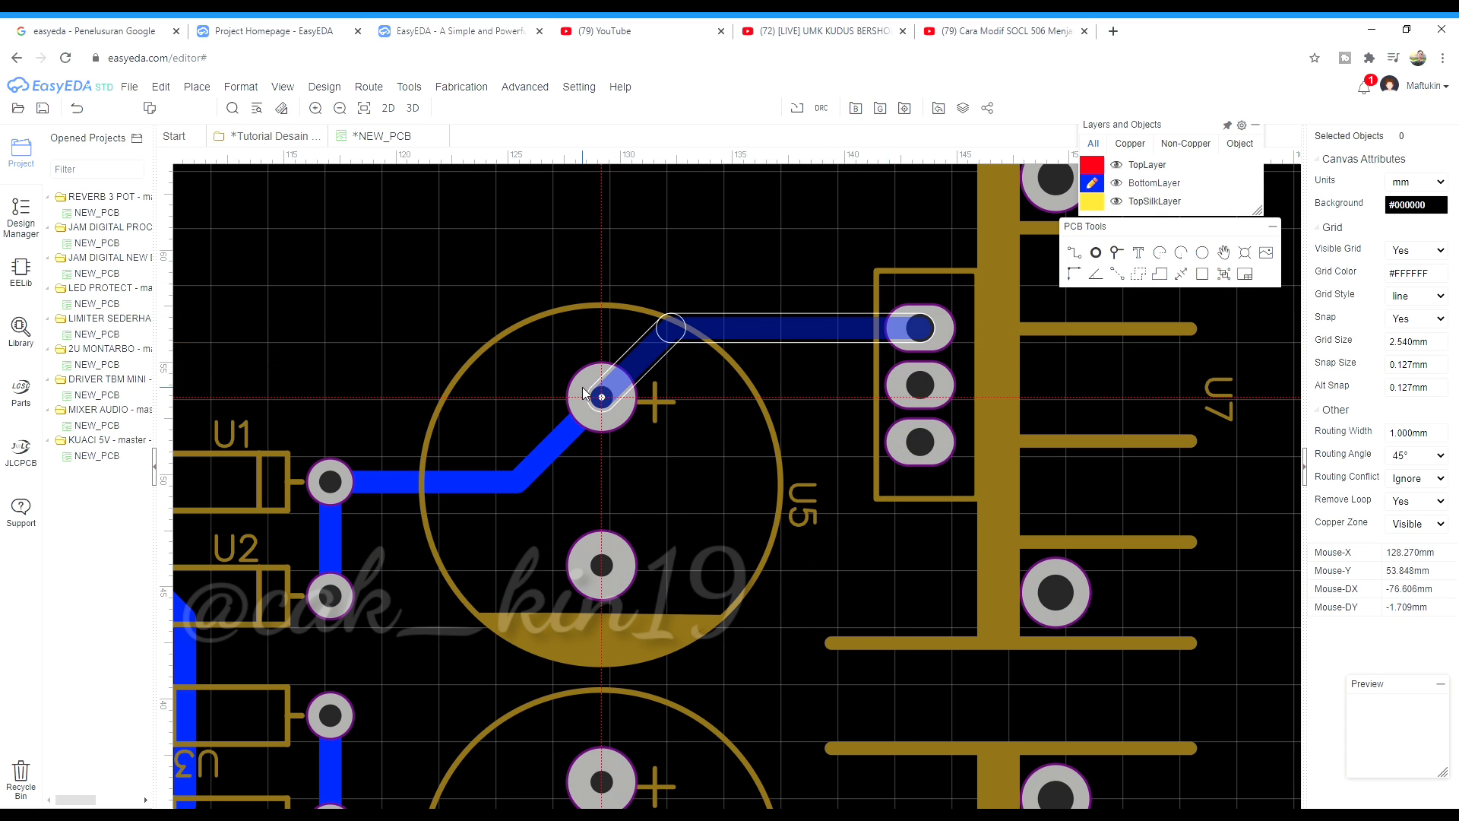
pyautogui.scroll(-2, 632, 319)
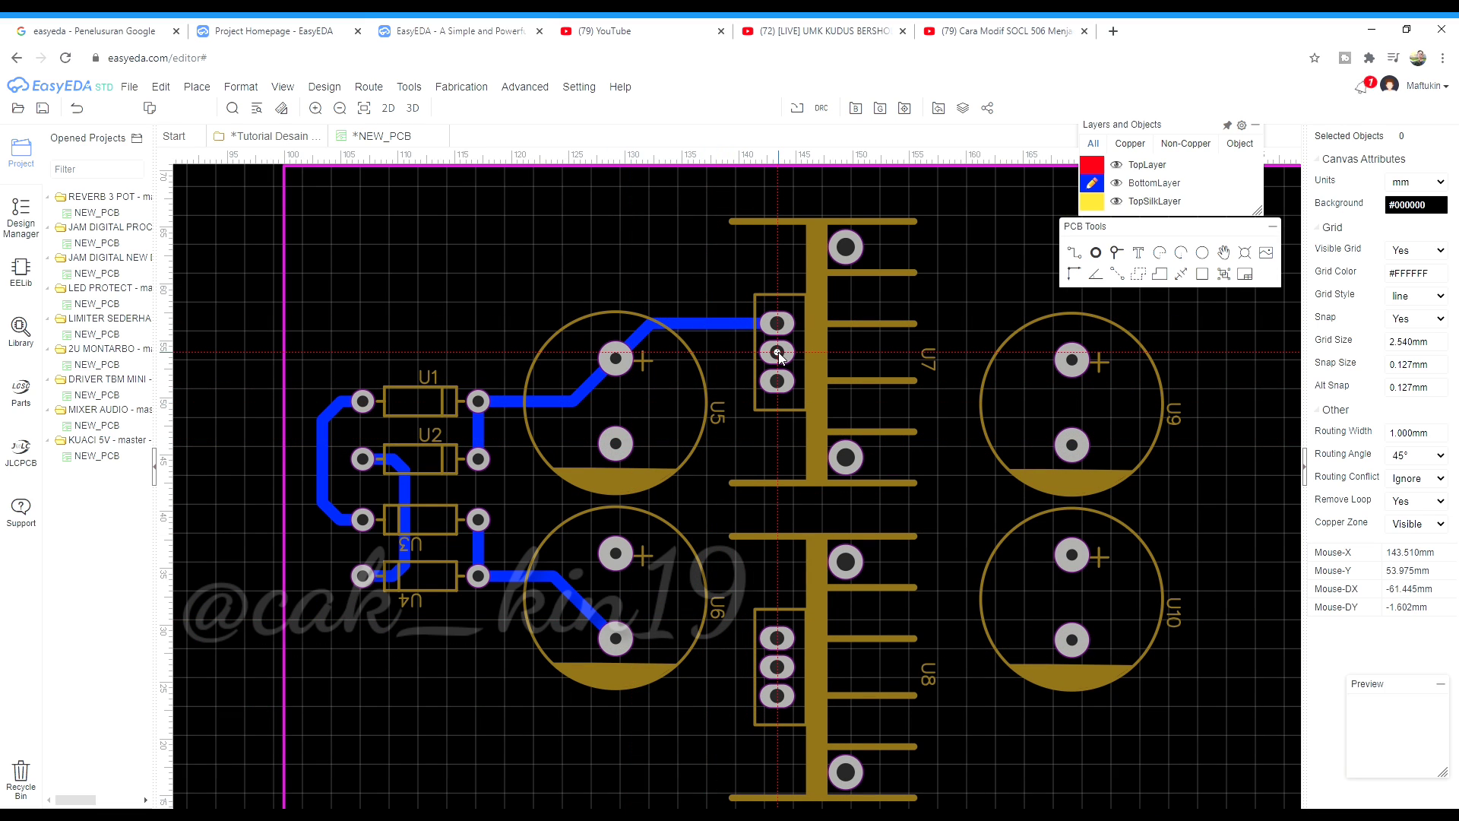
pyautogui.scroll(1, 775, 377)
pyautogui.scroll(-1, 775, 376)
pyautogui.scroll(1, 990, 431)
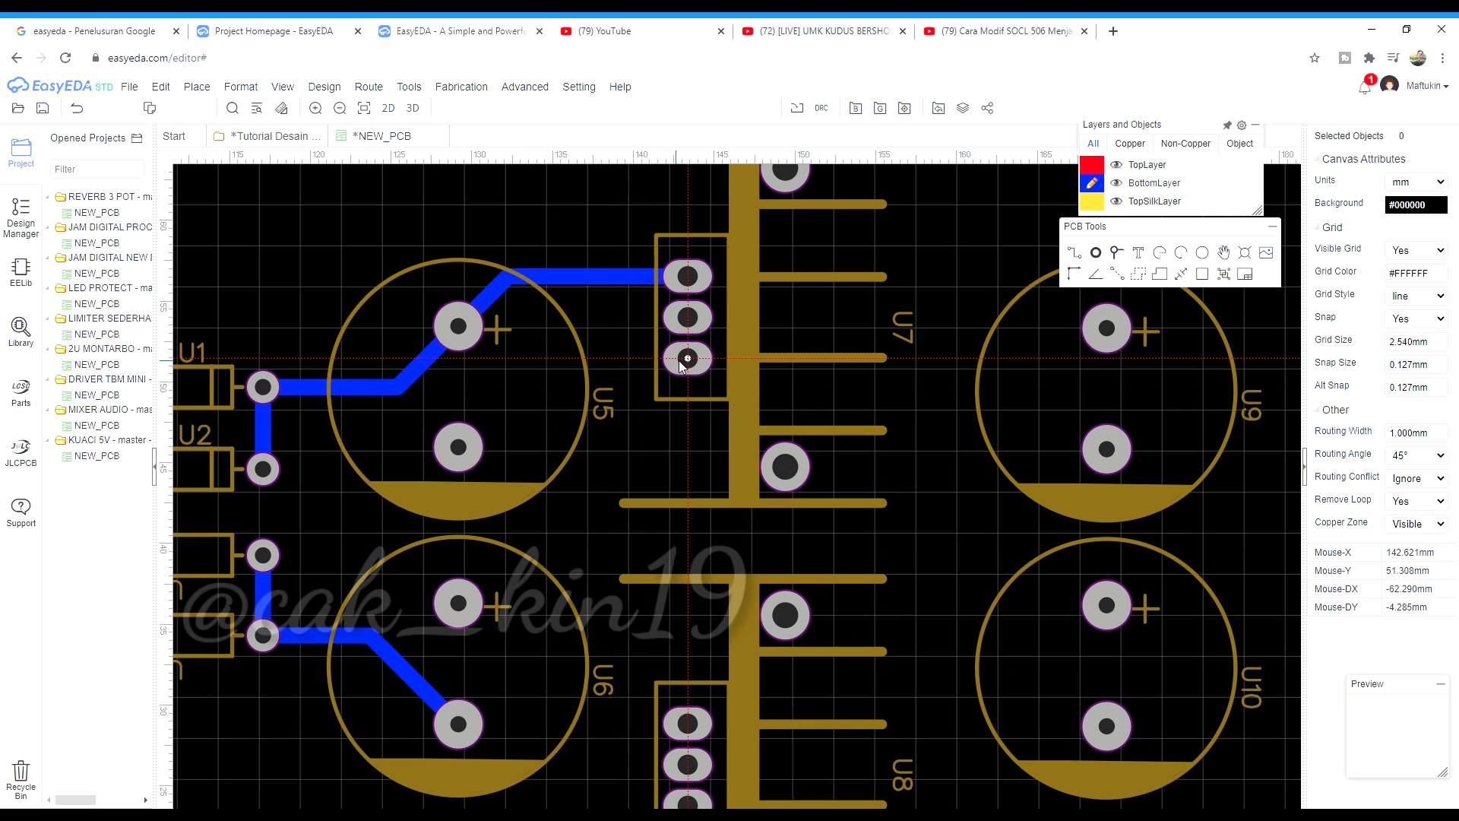
# Join U7's third pad to capacitor U9's + pad
pyautogui.click(776, 380)
pyautogui.click(1096, 330)
pyautogui.scroll(-1, 646, 664)
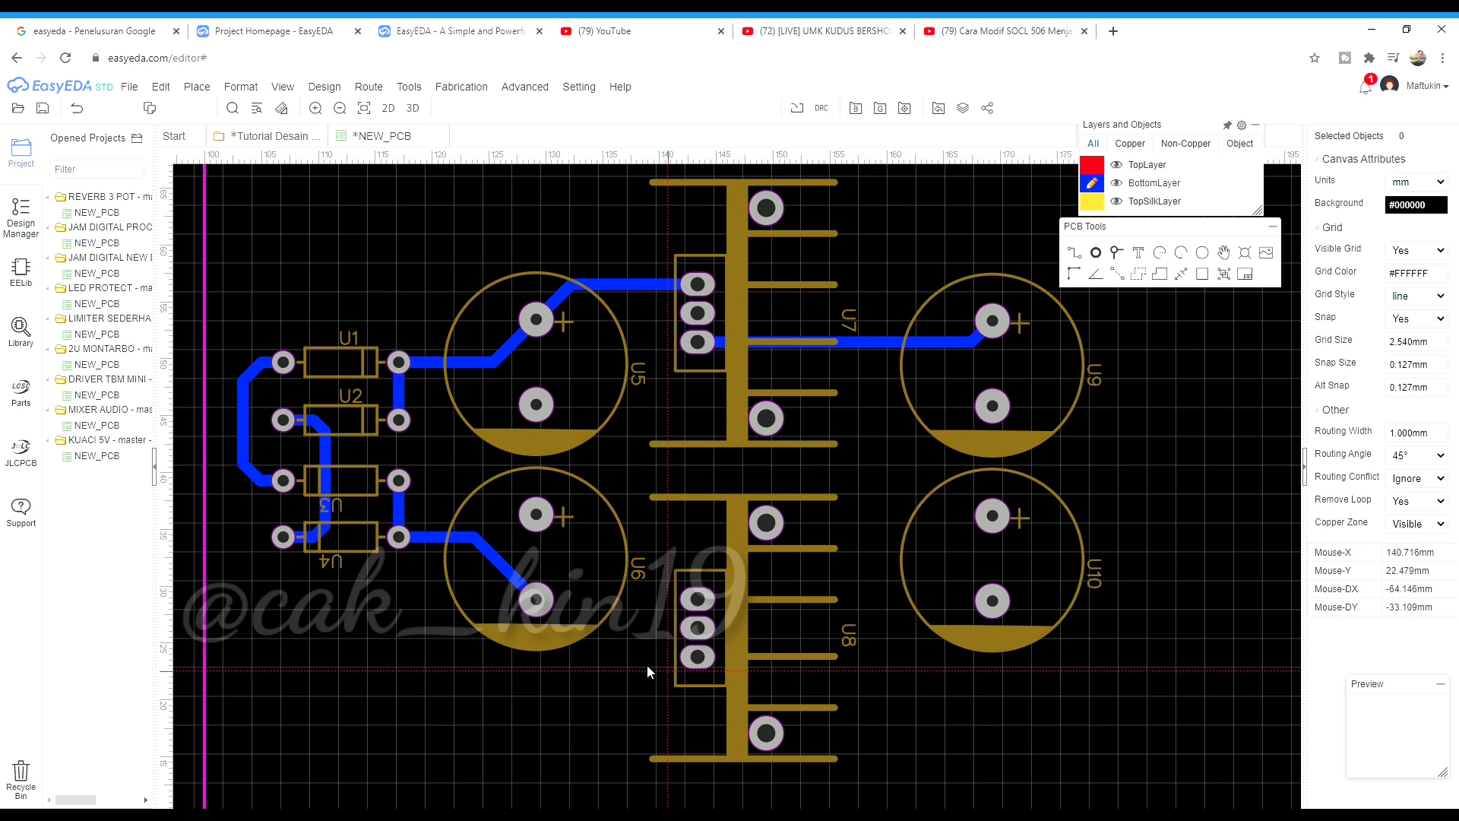
pyautogui.scroll(1, 593, 717)
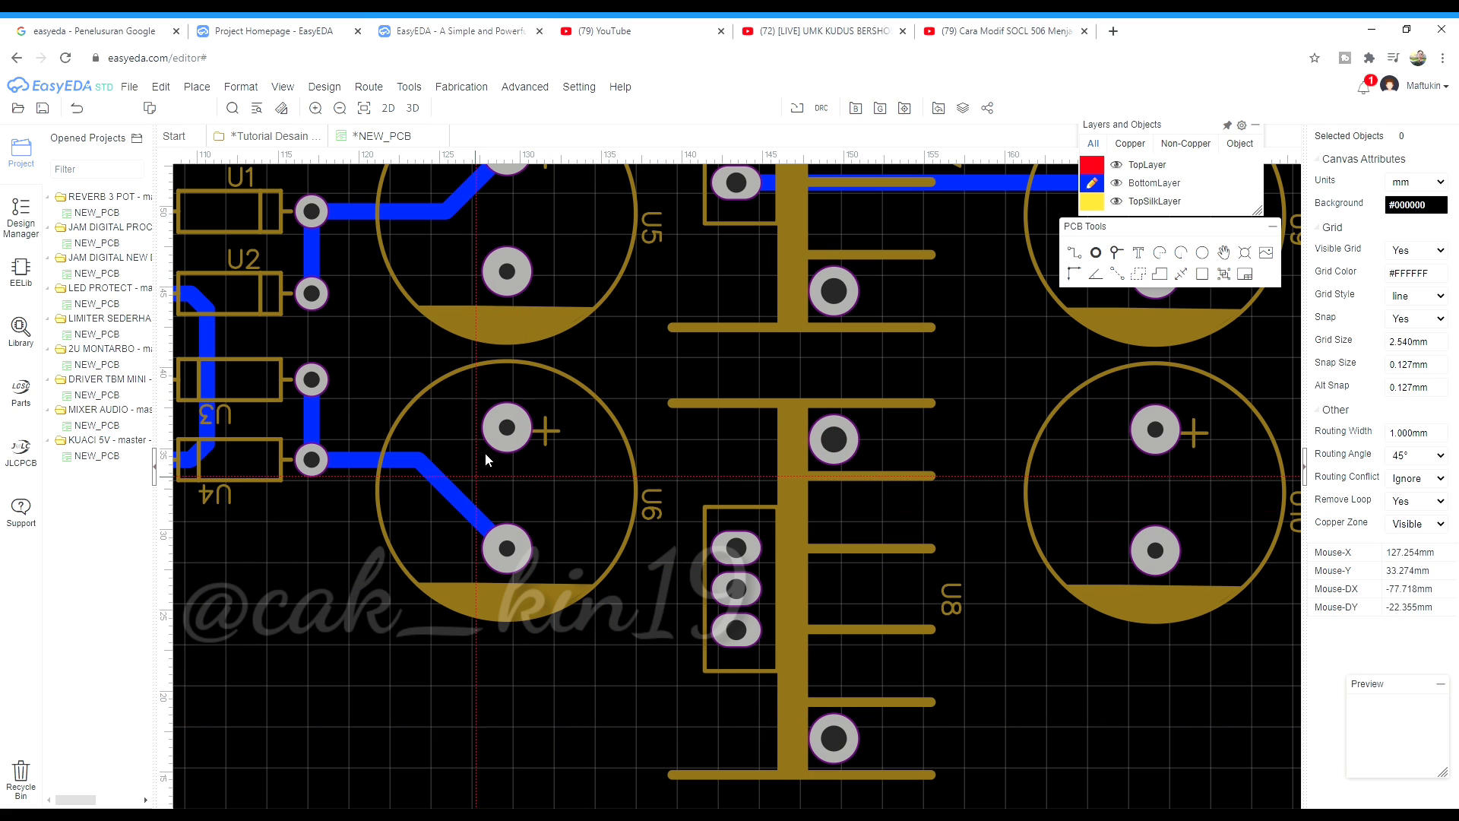
pyautogui.scroll(-1, 654, 491)
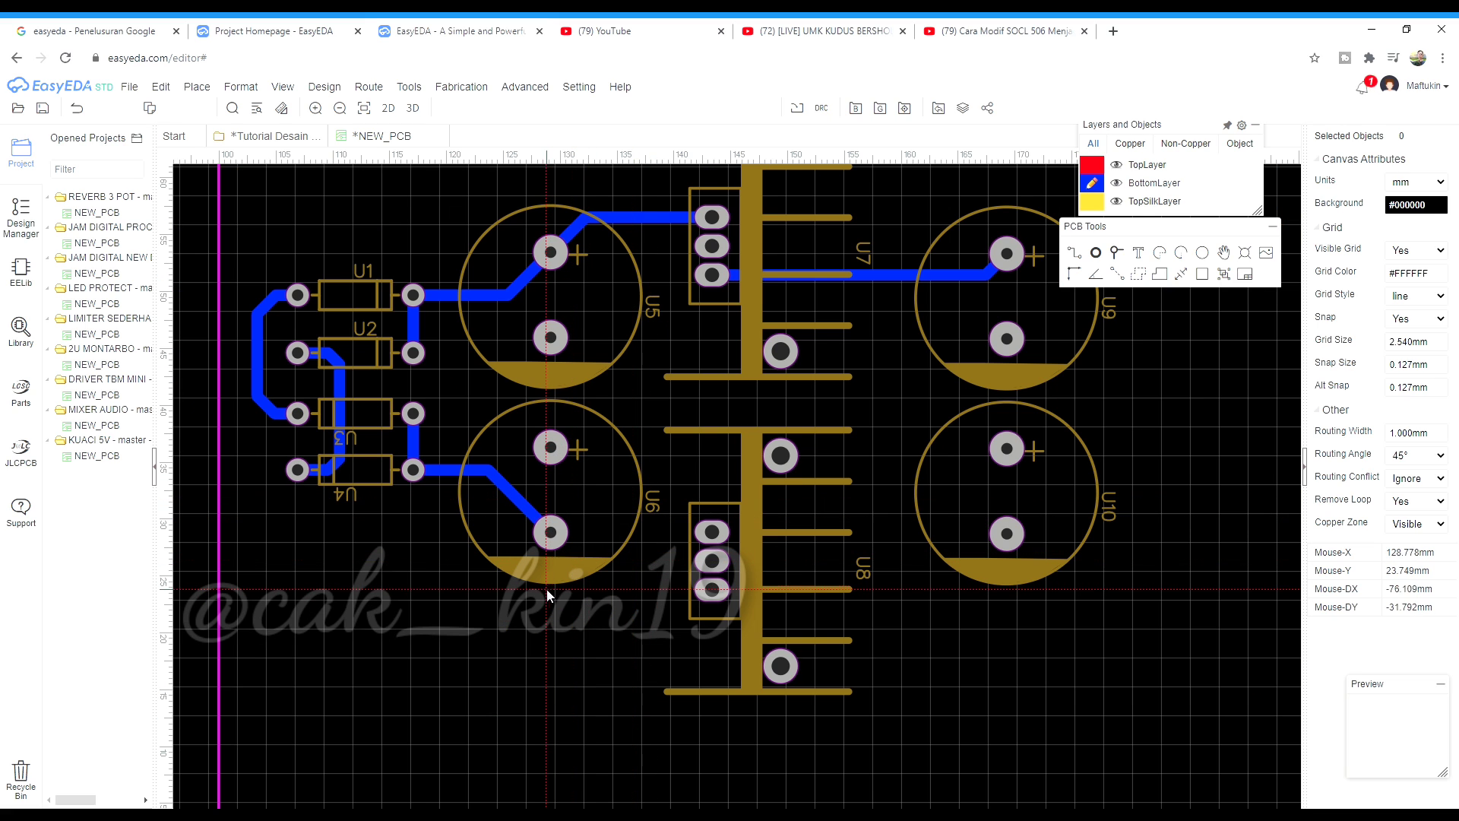
# Route a bottom-layer track from U6's lower pad to U8's middle pad
pyautogui.click(551, 532)
pyautogui.scroll(3, 650, 582)
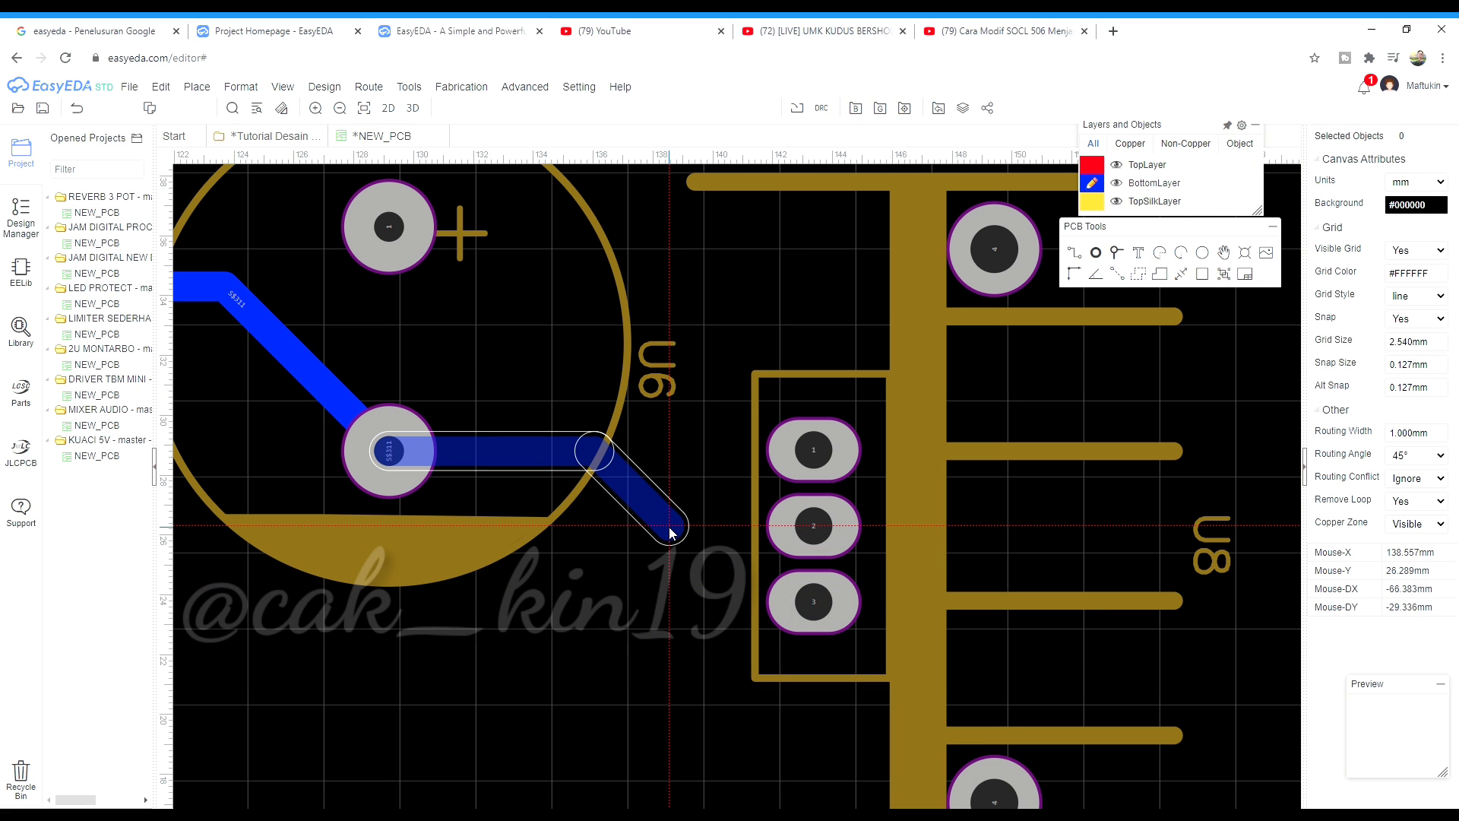
pyautogui.click(783, 523)
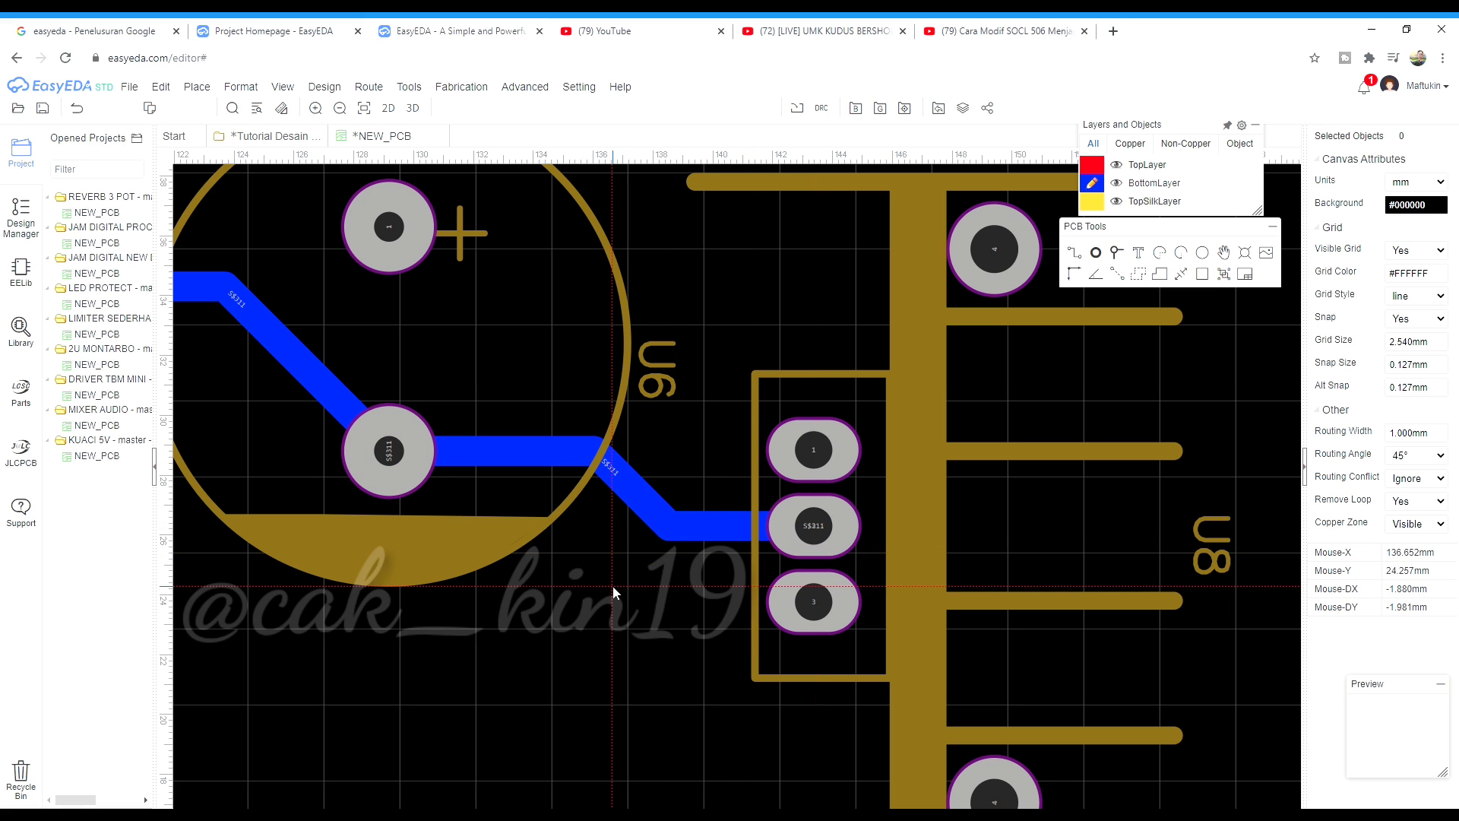
pyautogui.click(641, 497)
pyautogui.click(576, 579)
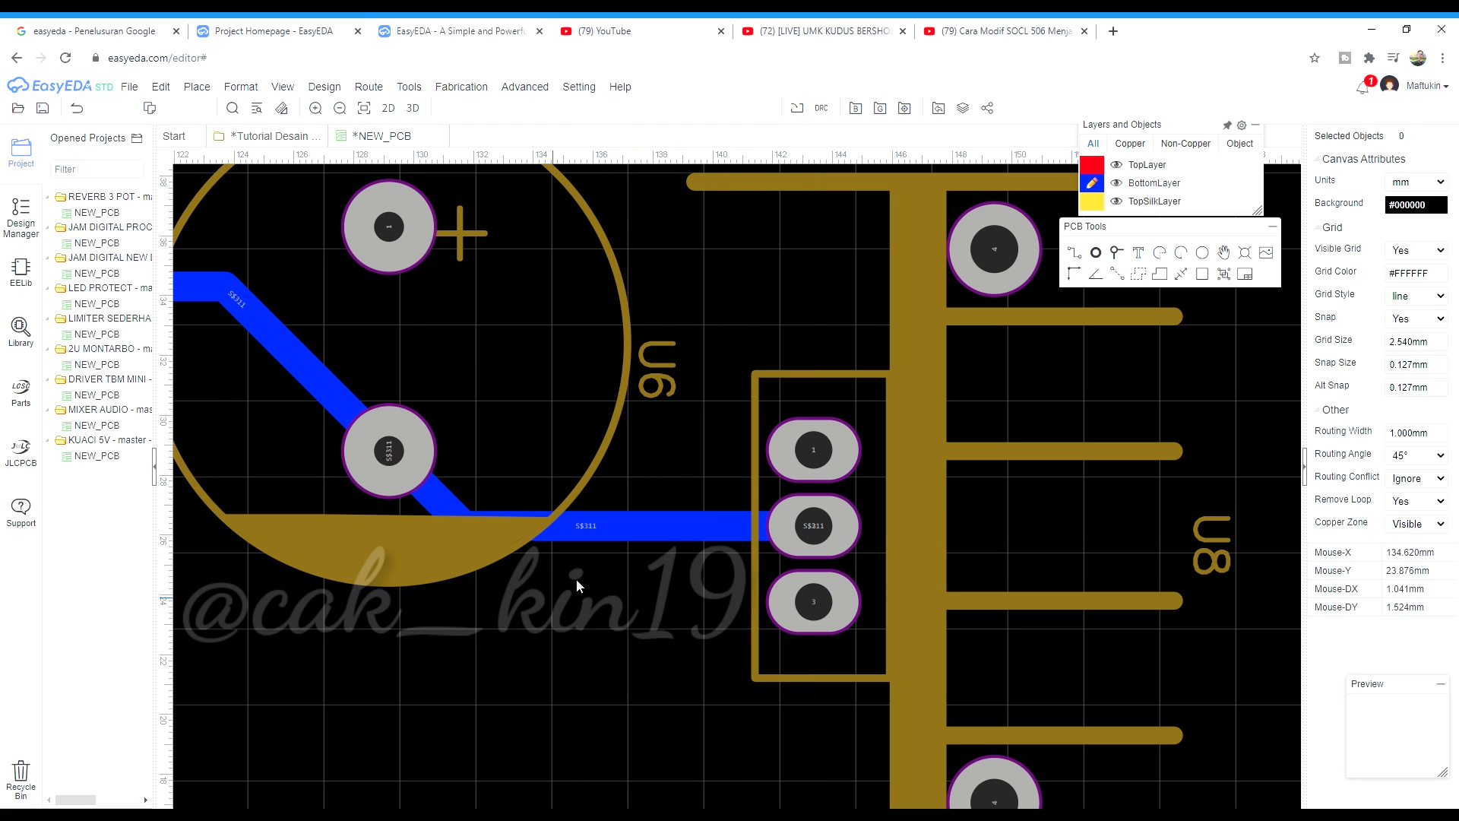
pyautogui.scroll(-3, 576, 579)
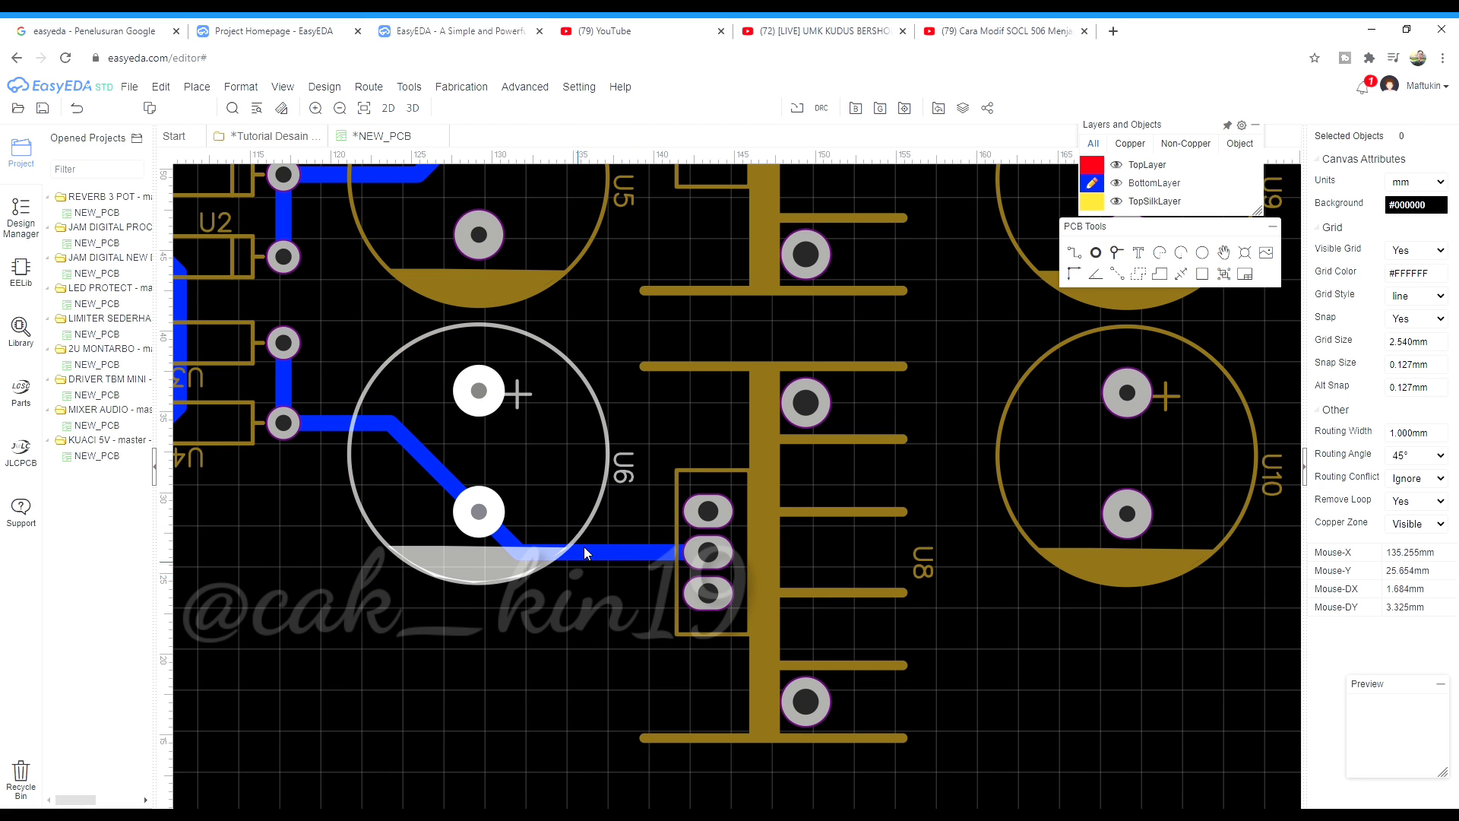
# Draw a bottom-layer track from U8's lower pin to U10's lower pad
pyautogui.click(1073, 252)
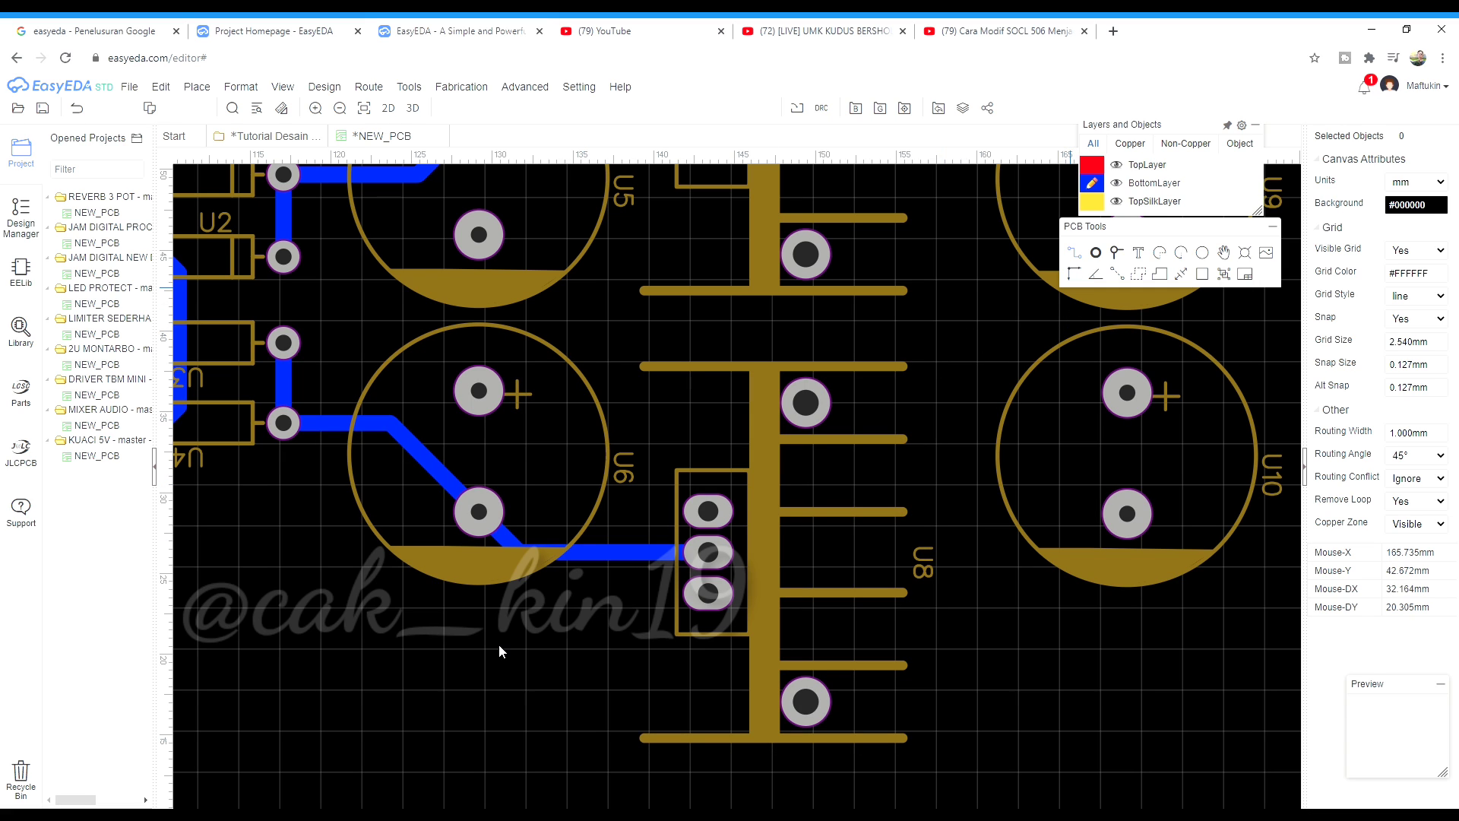
pyautogui.scroll(-2, 525, 748)
pyautogui.scroll(2, 559, 740)
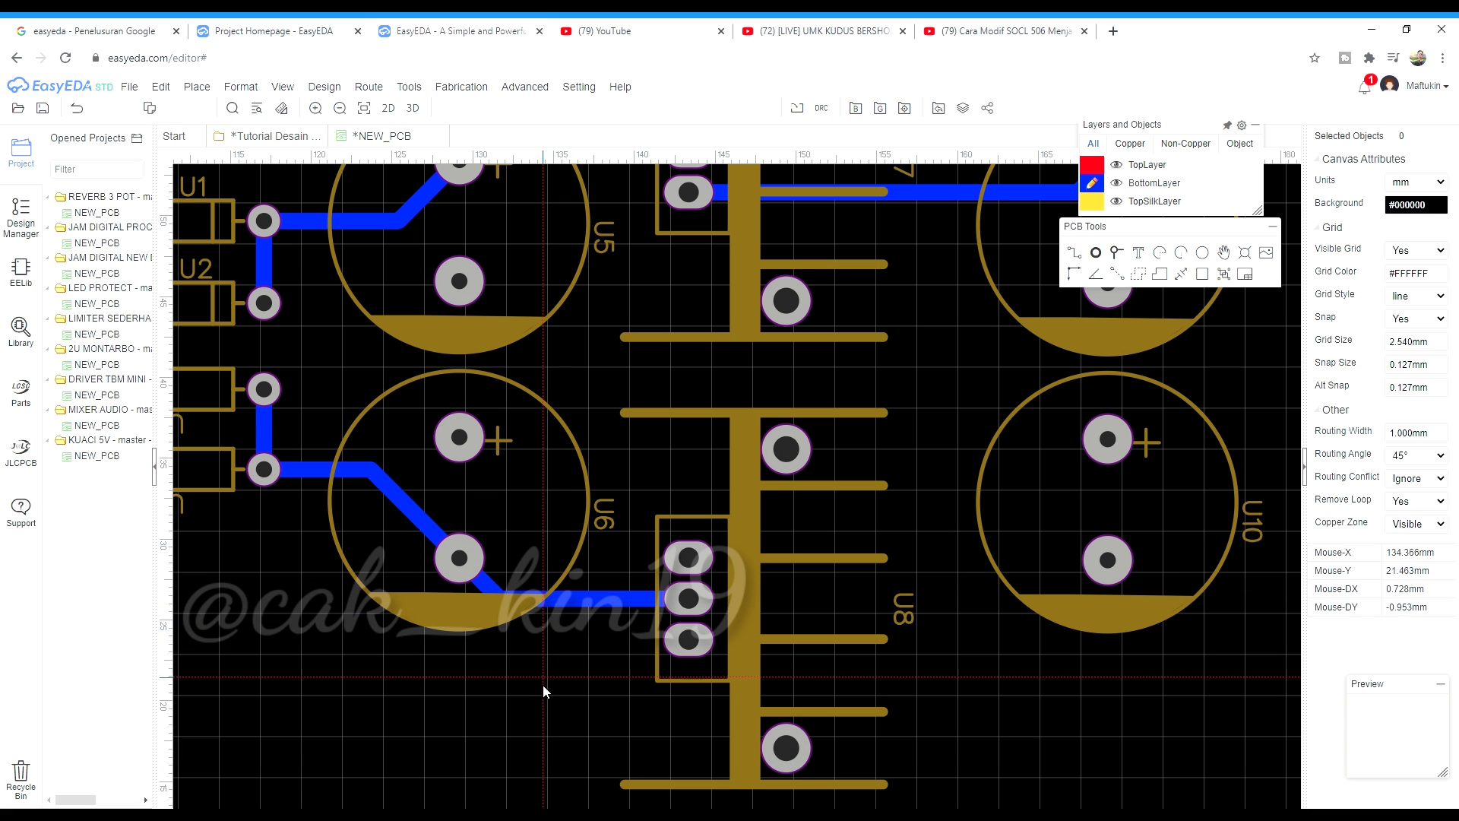
pyautogui.scroll(1, 833, 665)
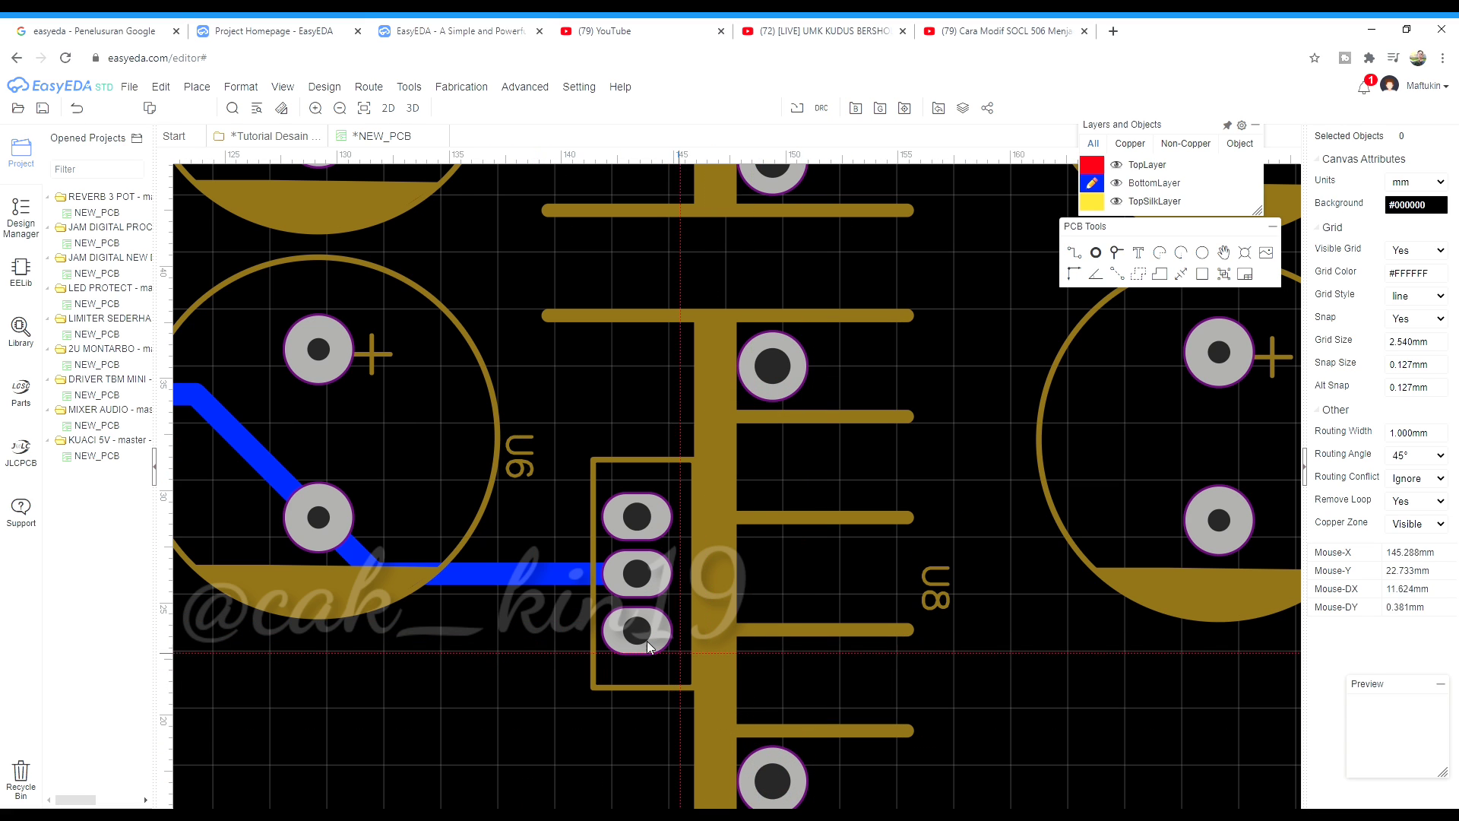
pyautogui.scroll(-2, 629, 636)
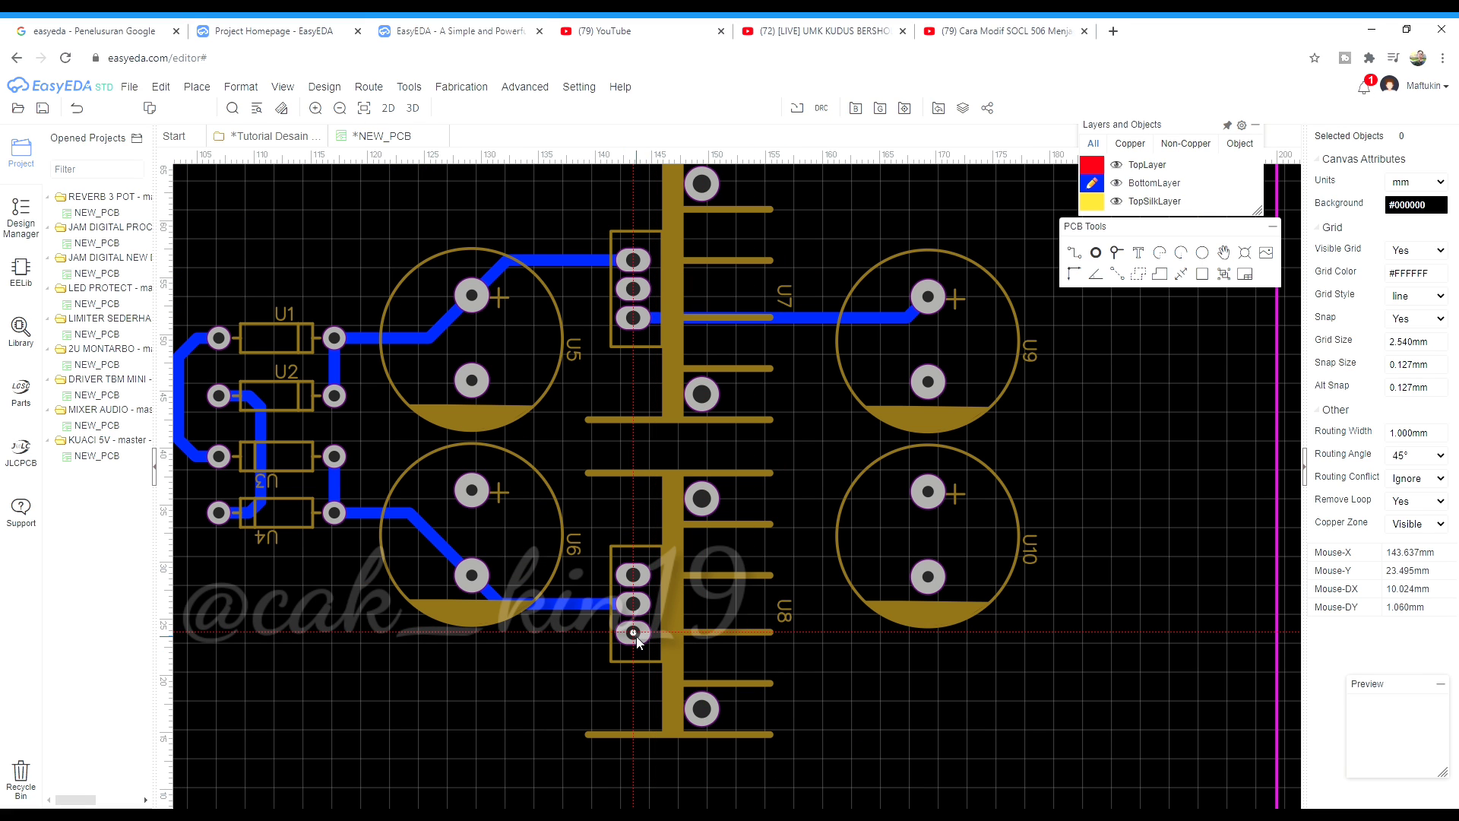
pyautogui.click(636, 637)
pyautogui.click(928, 577)
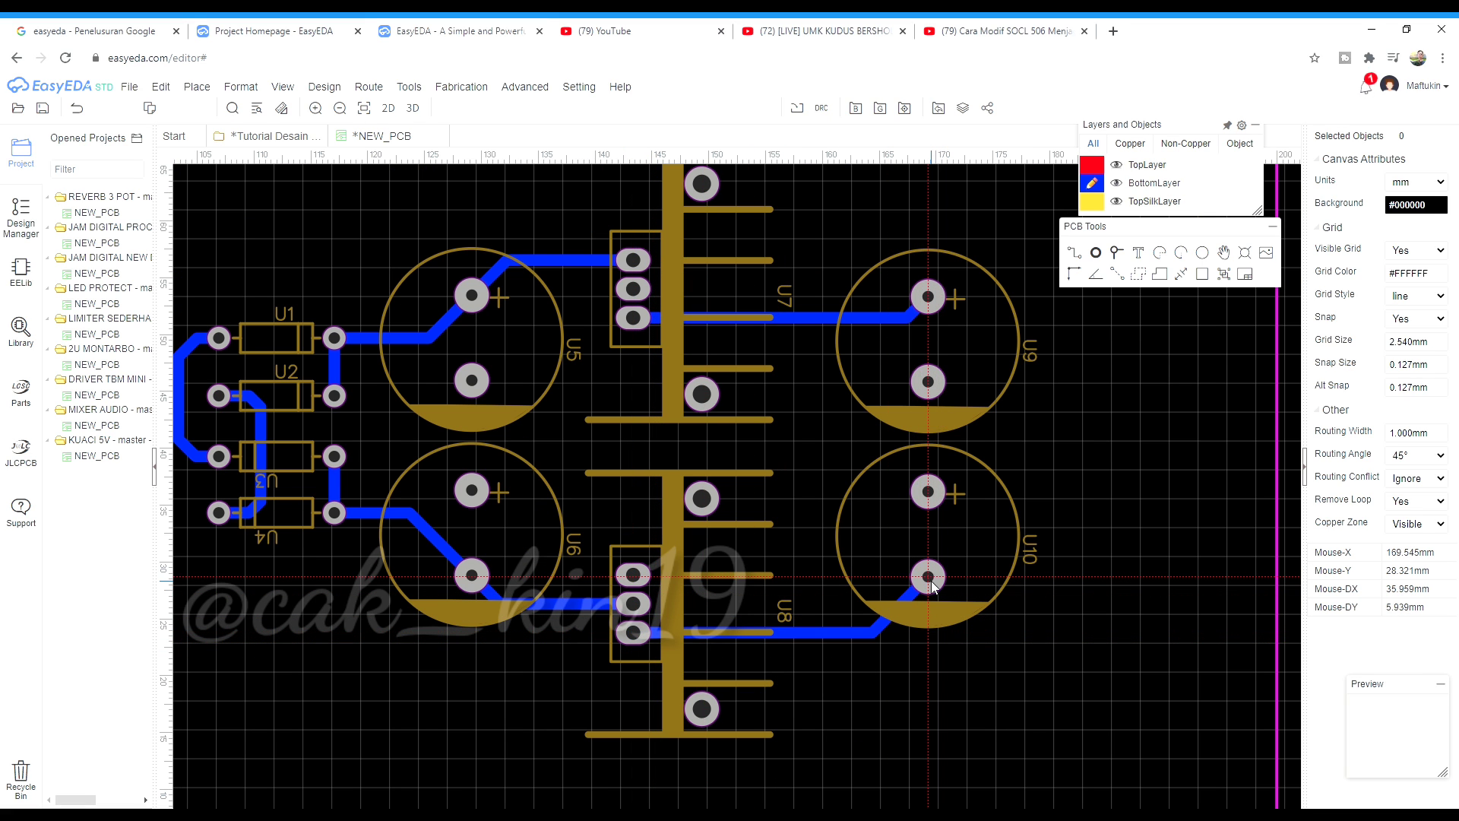
pyautogui.scroll(-2, 866, 702)
pyautogui.scroll(2, 570, 652)
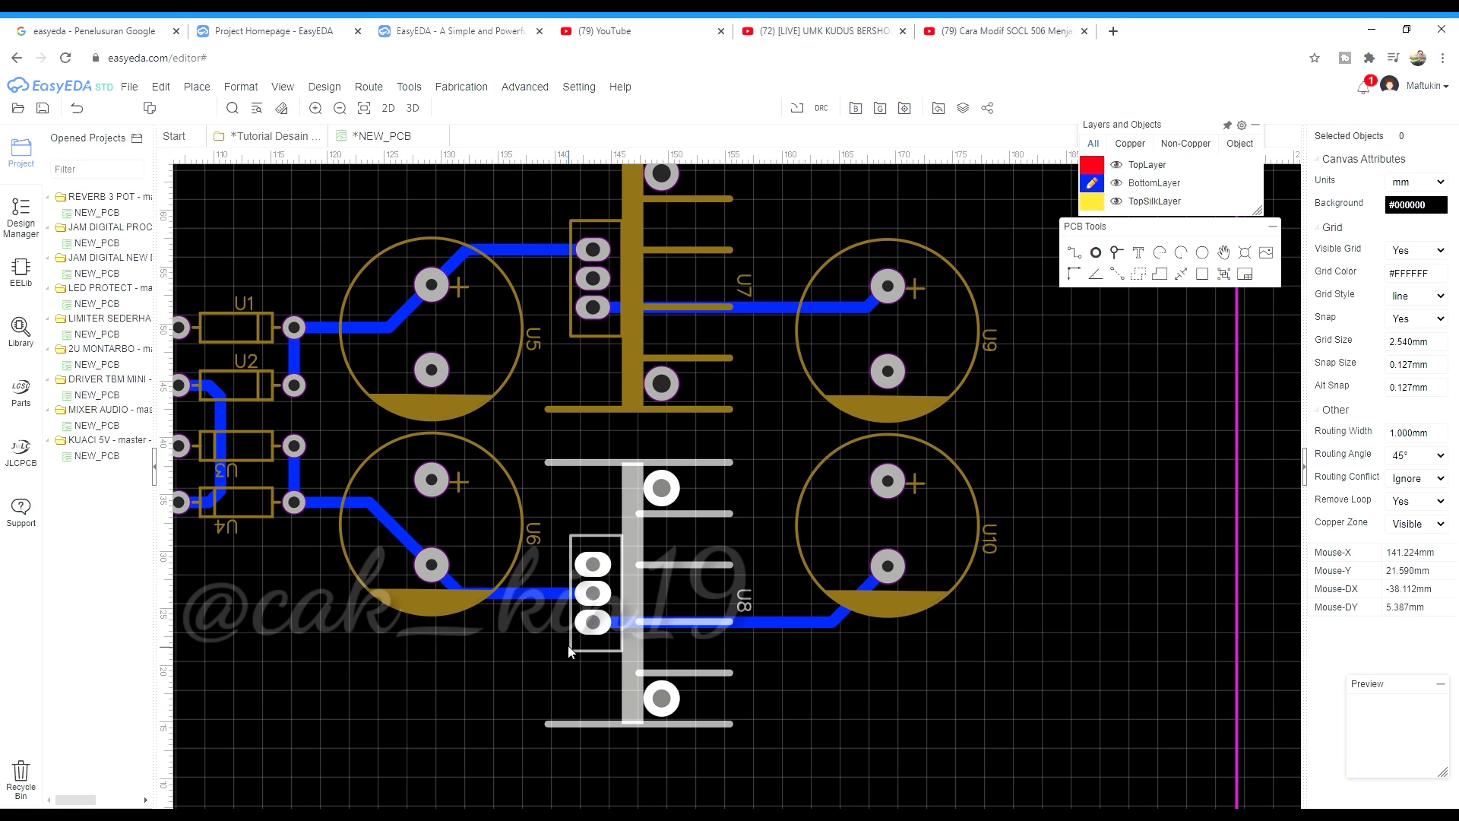
# Rename U8's silkscreen label to 7915 and move it beside the regulator
pyautogui.doubleClick(744, 604)
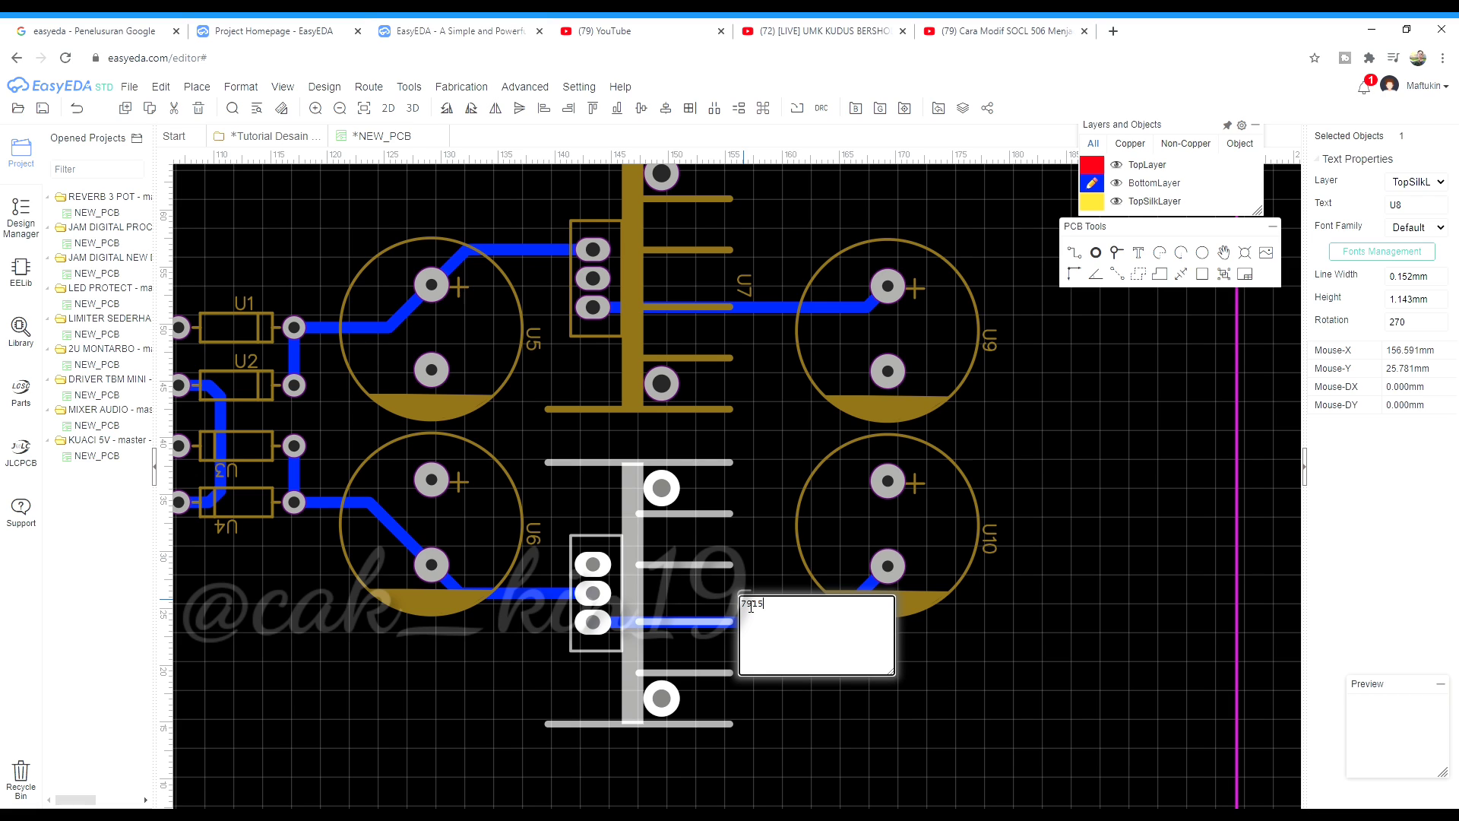
pyautogui.press('Return')
pyautogui.moveTo(744, 606); pyautogui.dragTo(757, 581)
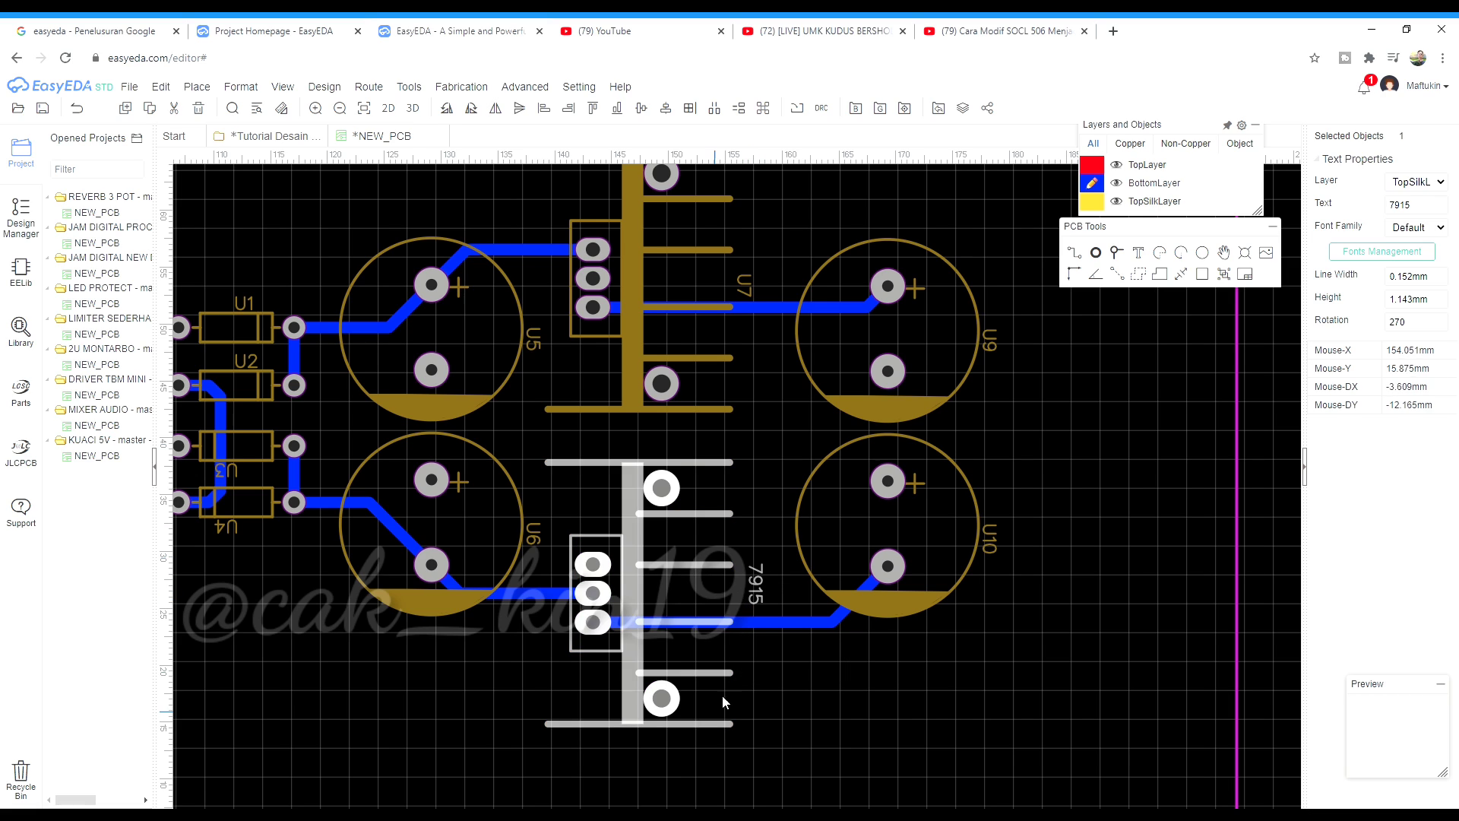
# Give the 7915 label 2 mm text height and 0.5 mm line width
pyautogui.click(1439, 309)
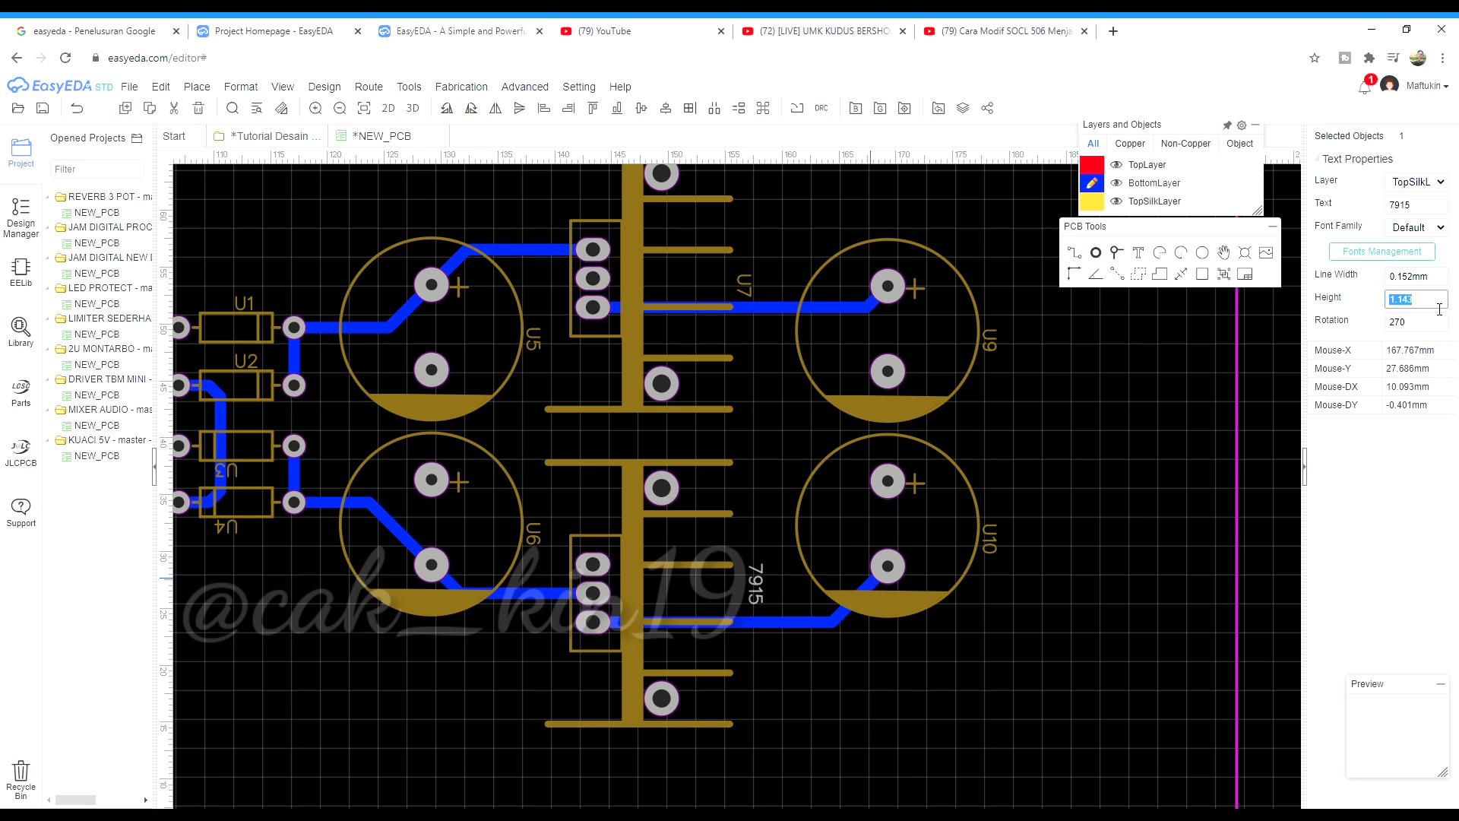
pyautogui.write('2')
pyautogui.click(1134, 480)
pyautogui.click(765, 587)
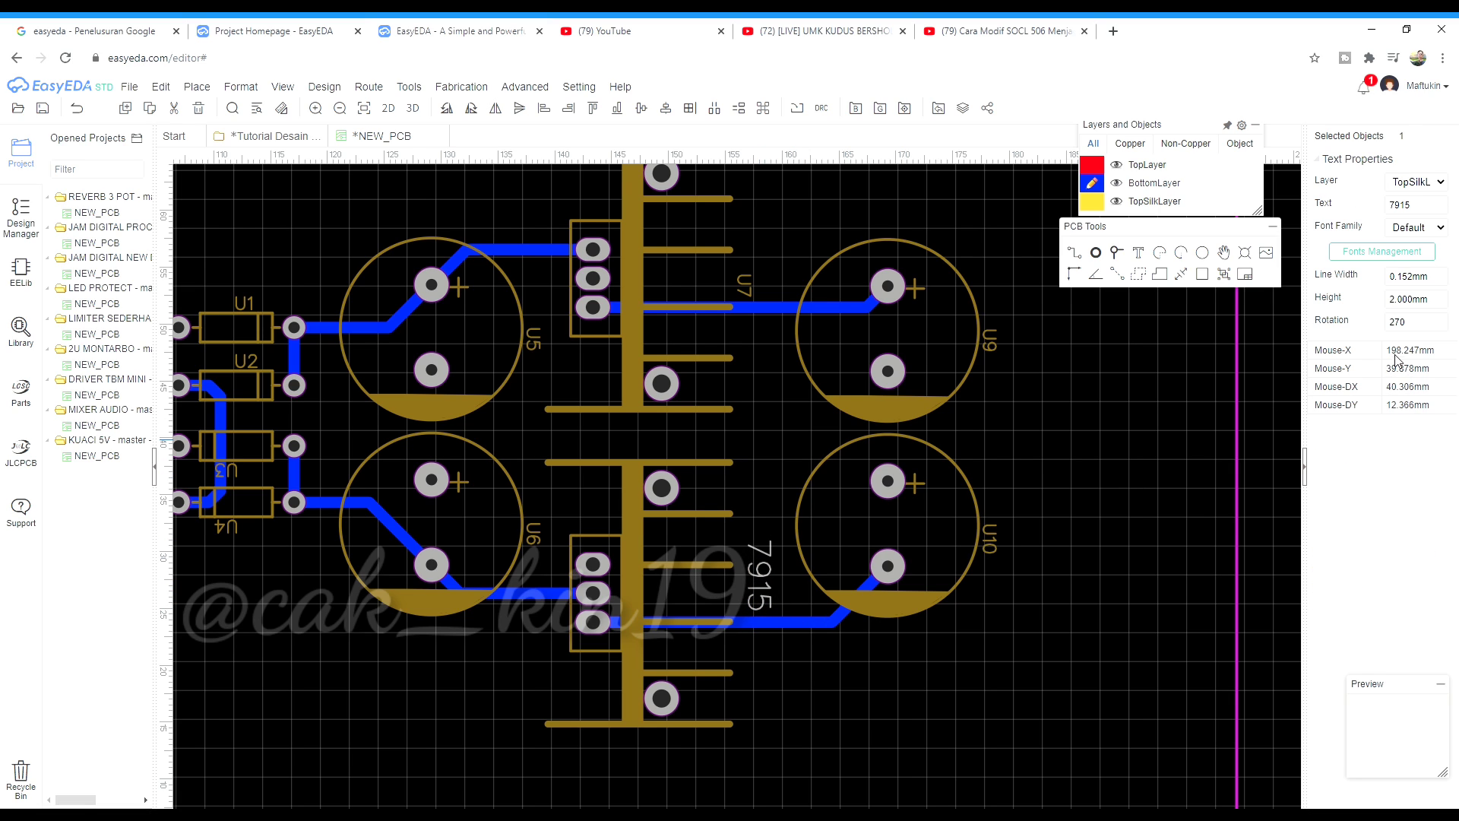
pyautogui.click(1441, 279)
pyautogui.write('05')
pyautogui.click(1084, 308)
pyautogui.click(760, 578)
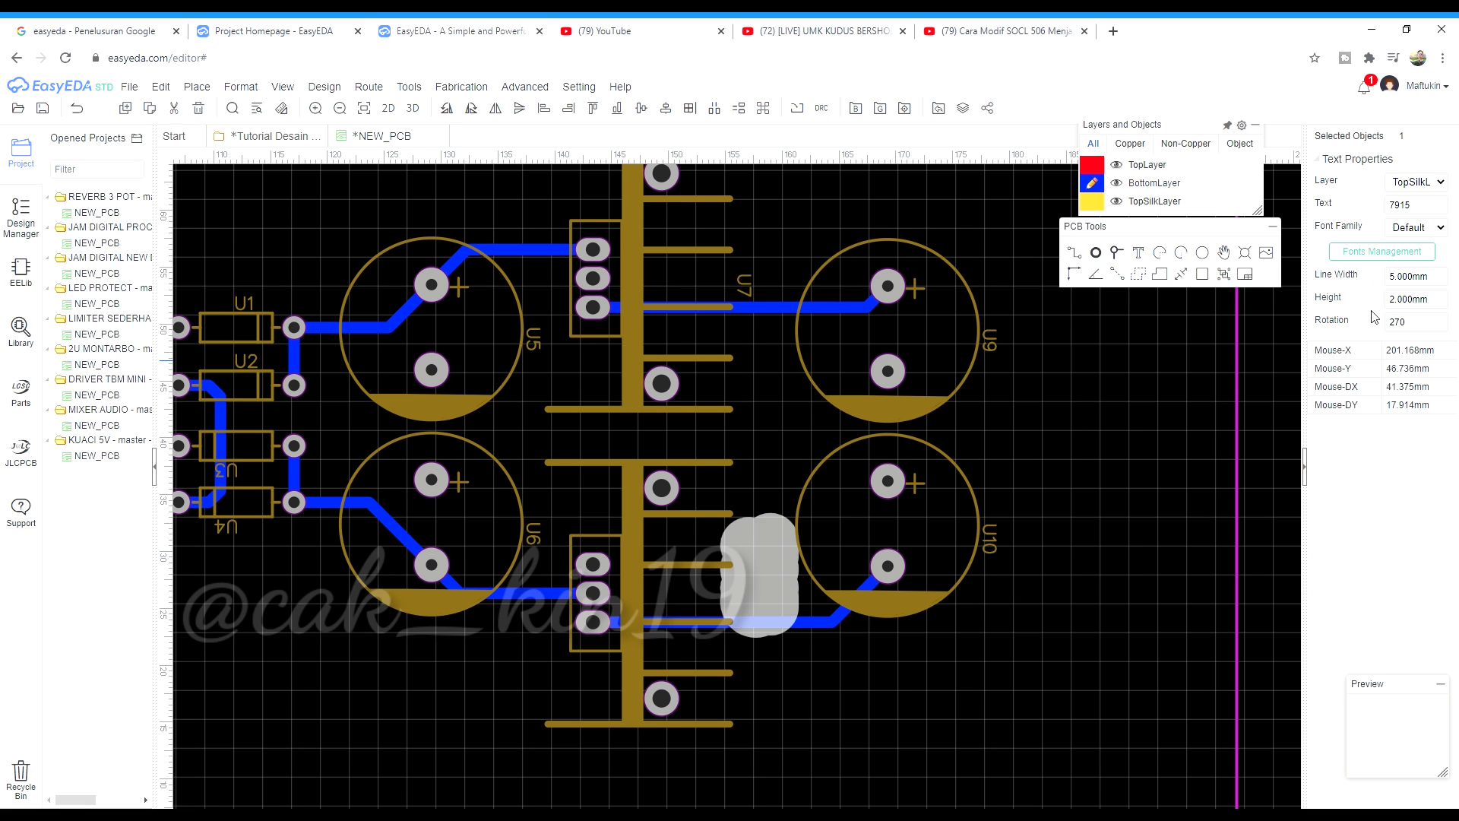
pyautogui.click(1446, 279)
pyautogui.write('0.5')
pyautogui.click(1092, 490)
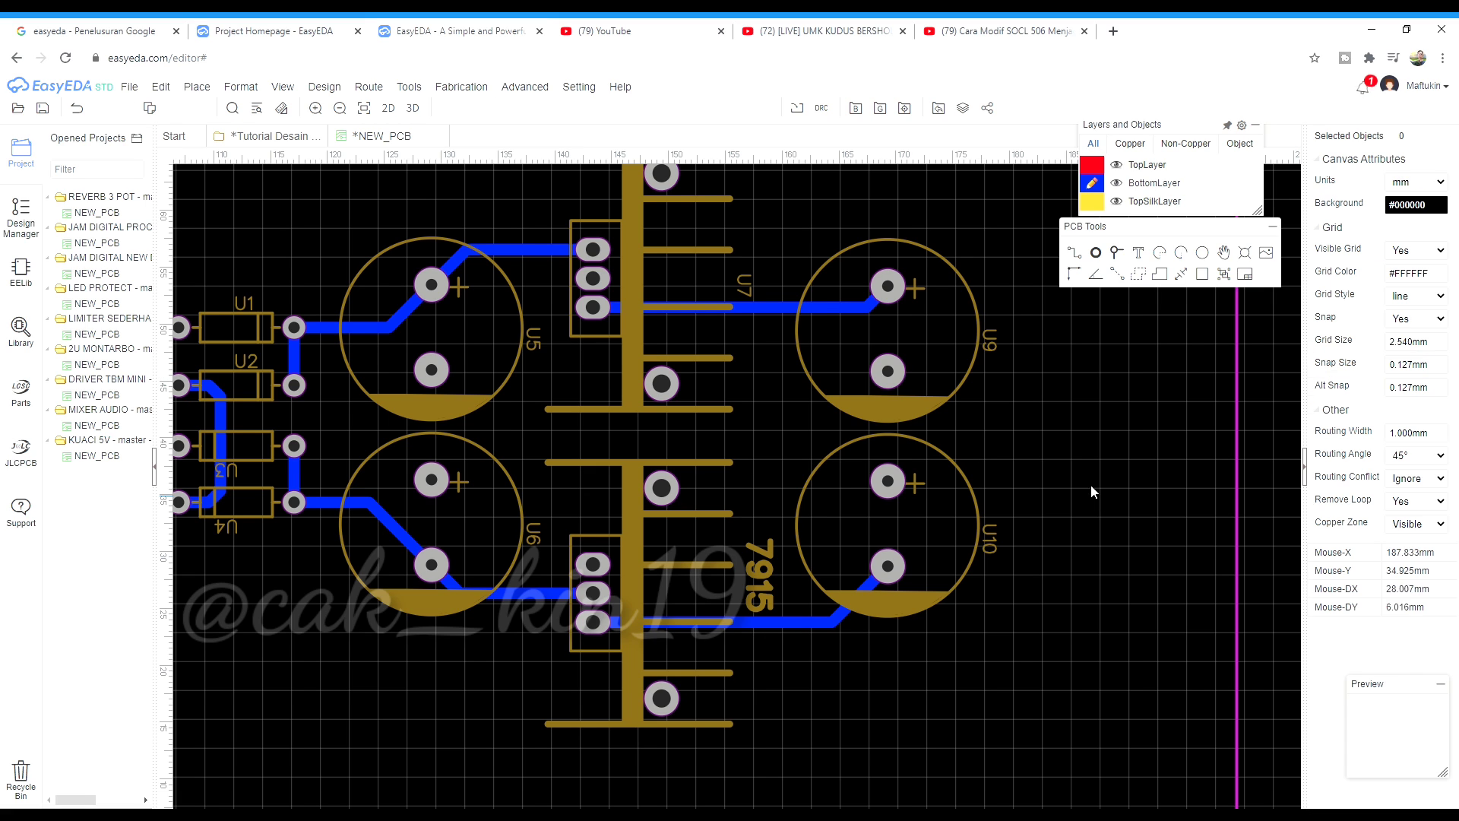
pyautogui.scroll(3, 755, 583)
pyautogui.click(750, 583)
# Change U7's silkscreen label text to 7815
pyautogui.scroll(-5, 728, 594)
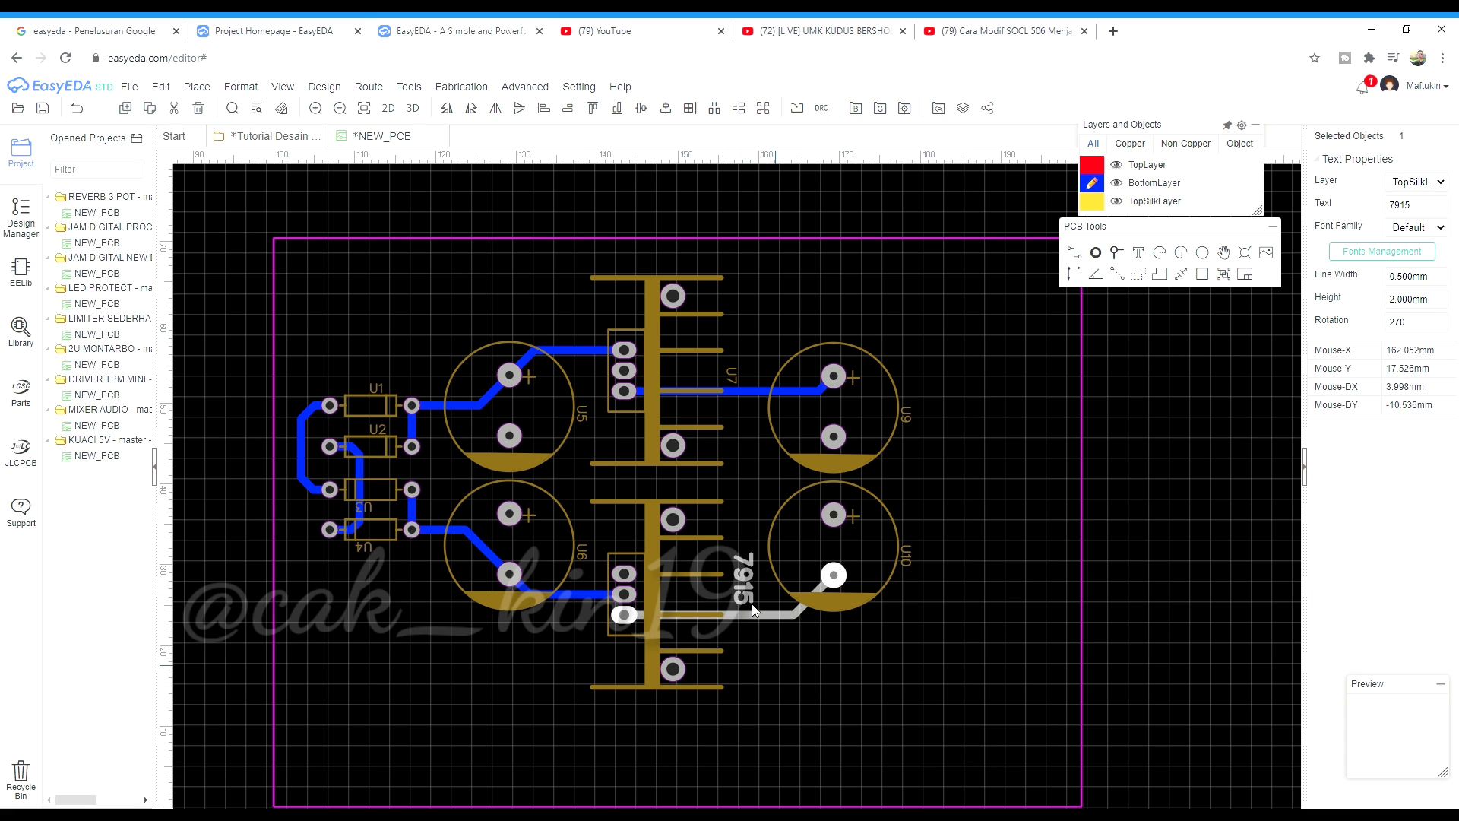
pyautogui.scroll(4, 744, 380)
pyautogui.click(735, 378)
pyautogui.doubleClick(736, 377)
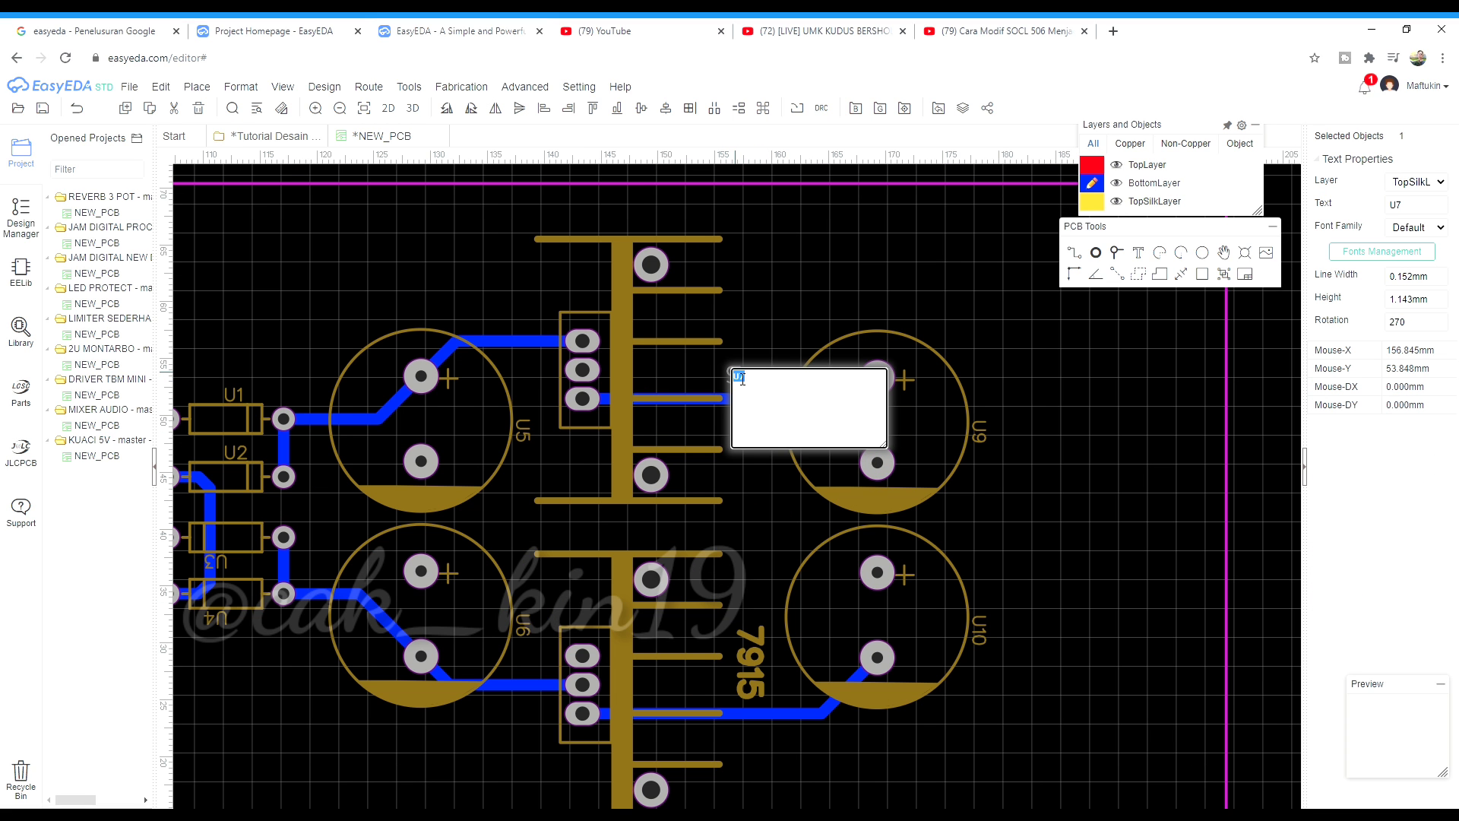
pyautogui.click(1087, 419)
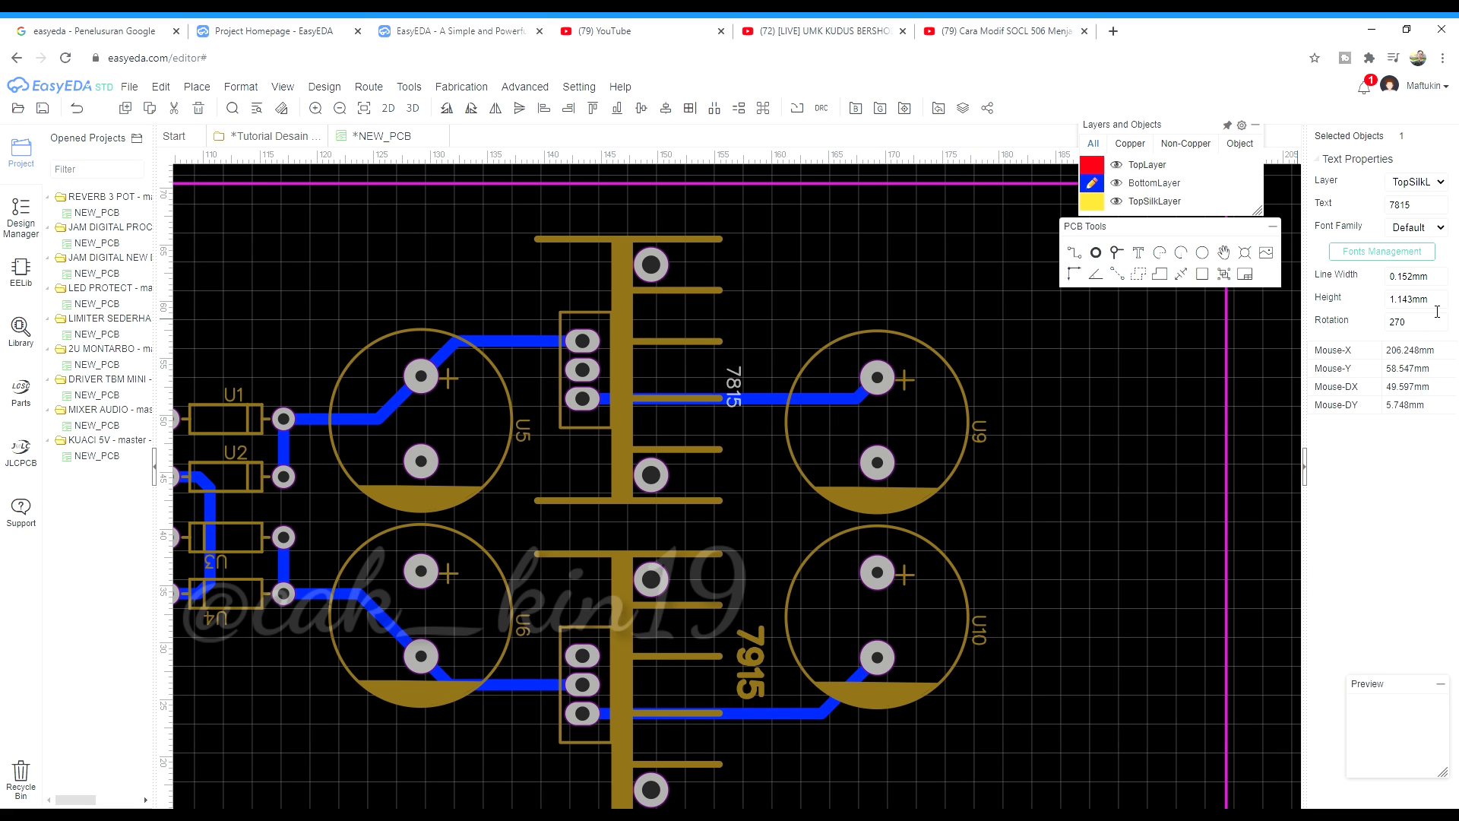
# Set the 7815 label to 2 mm height and 0.5 mm line width
pyautogui.click(1437, 304)
pyautogui.write('2')
pyautogui.click(1443, 280)
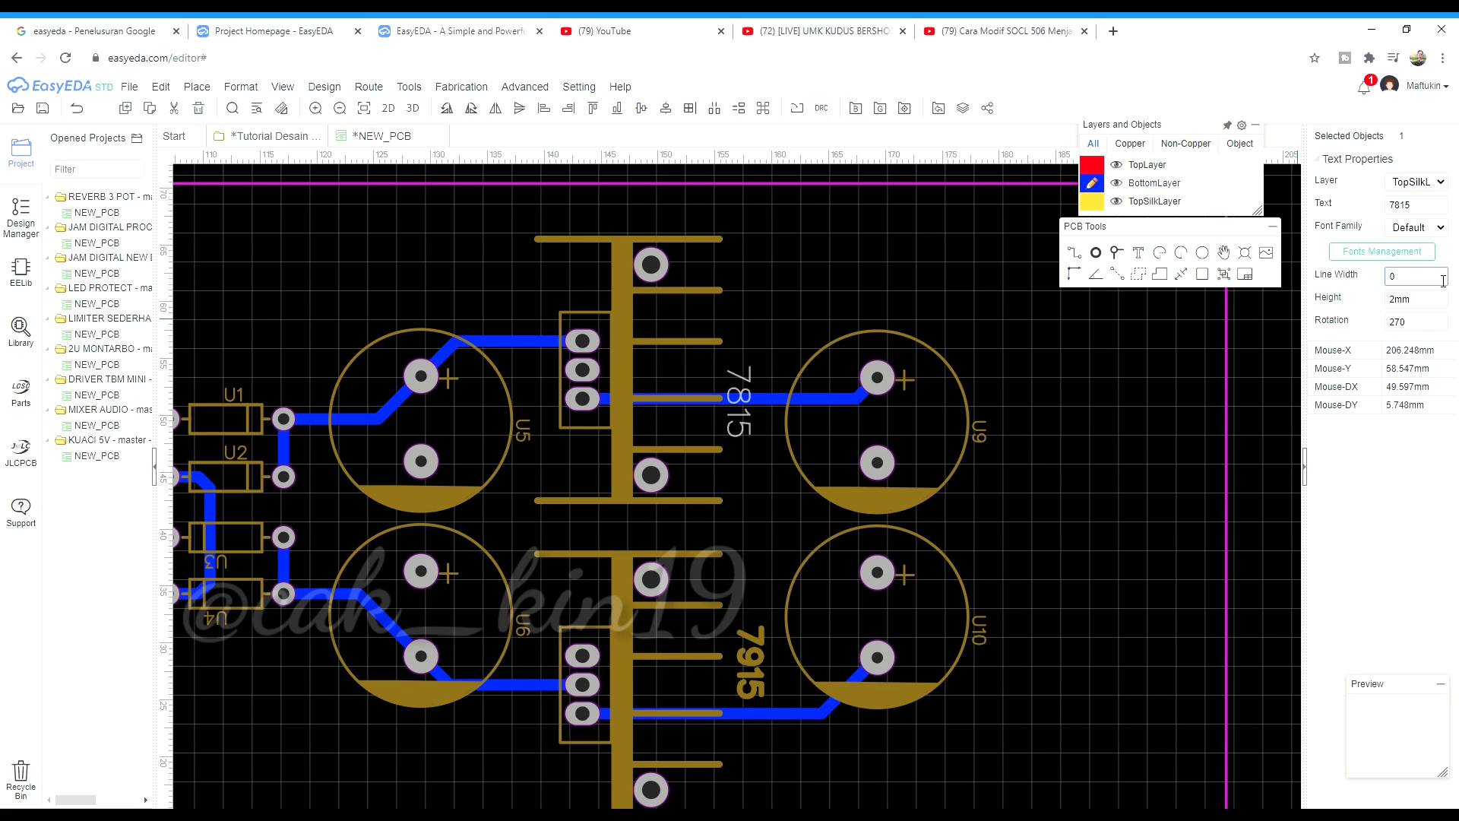
pyautogui.click(1137, 328)
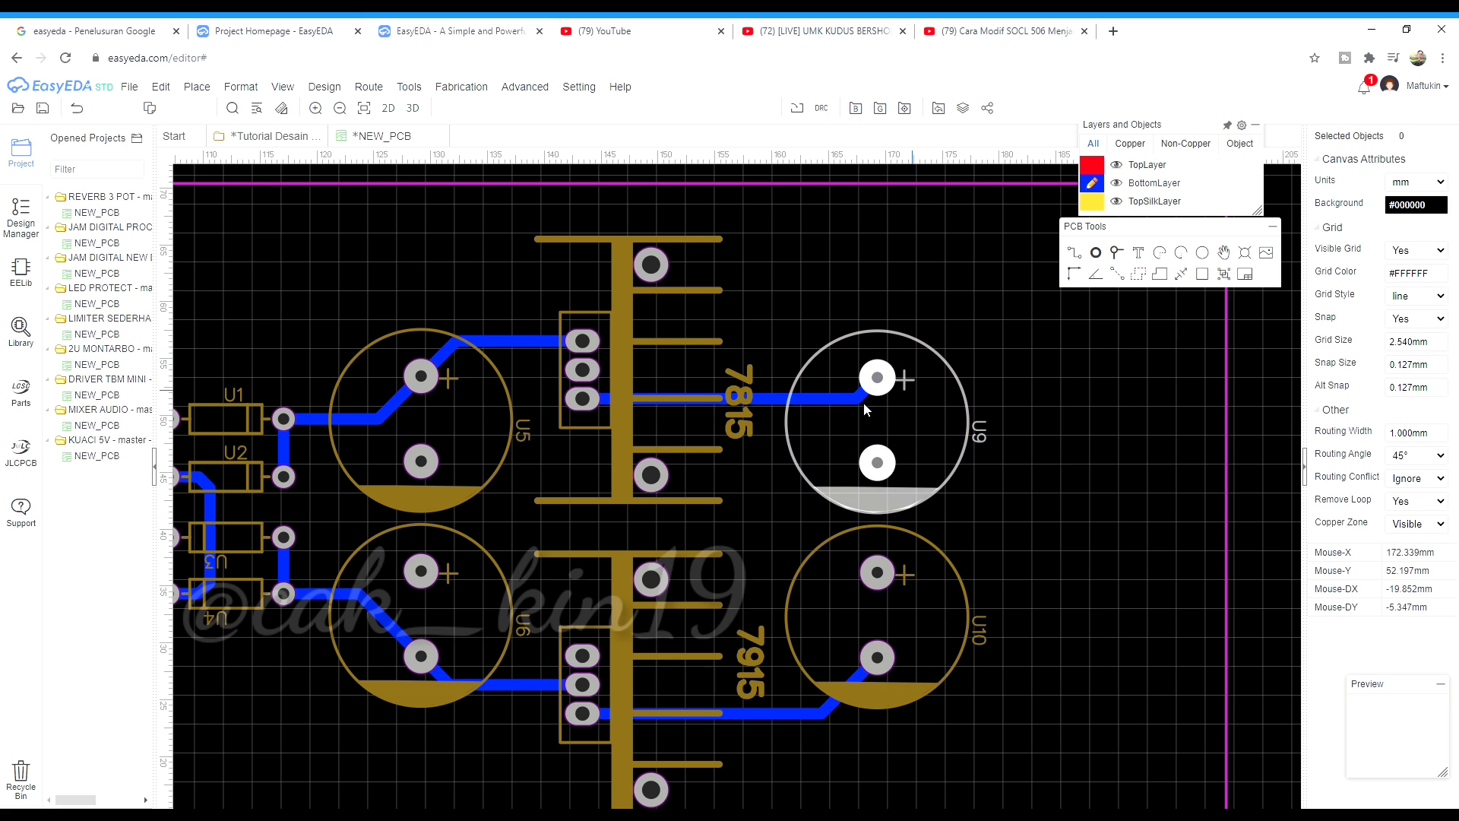
pyautogui.click(748, 391)
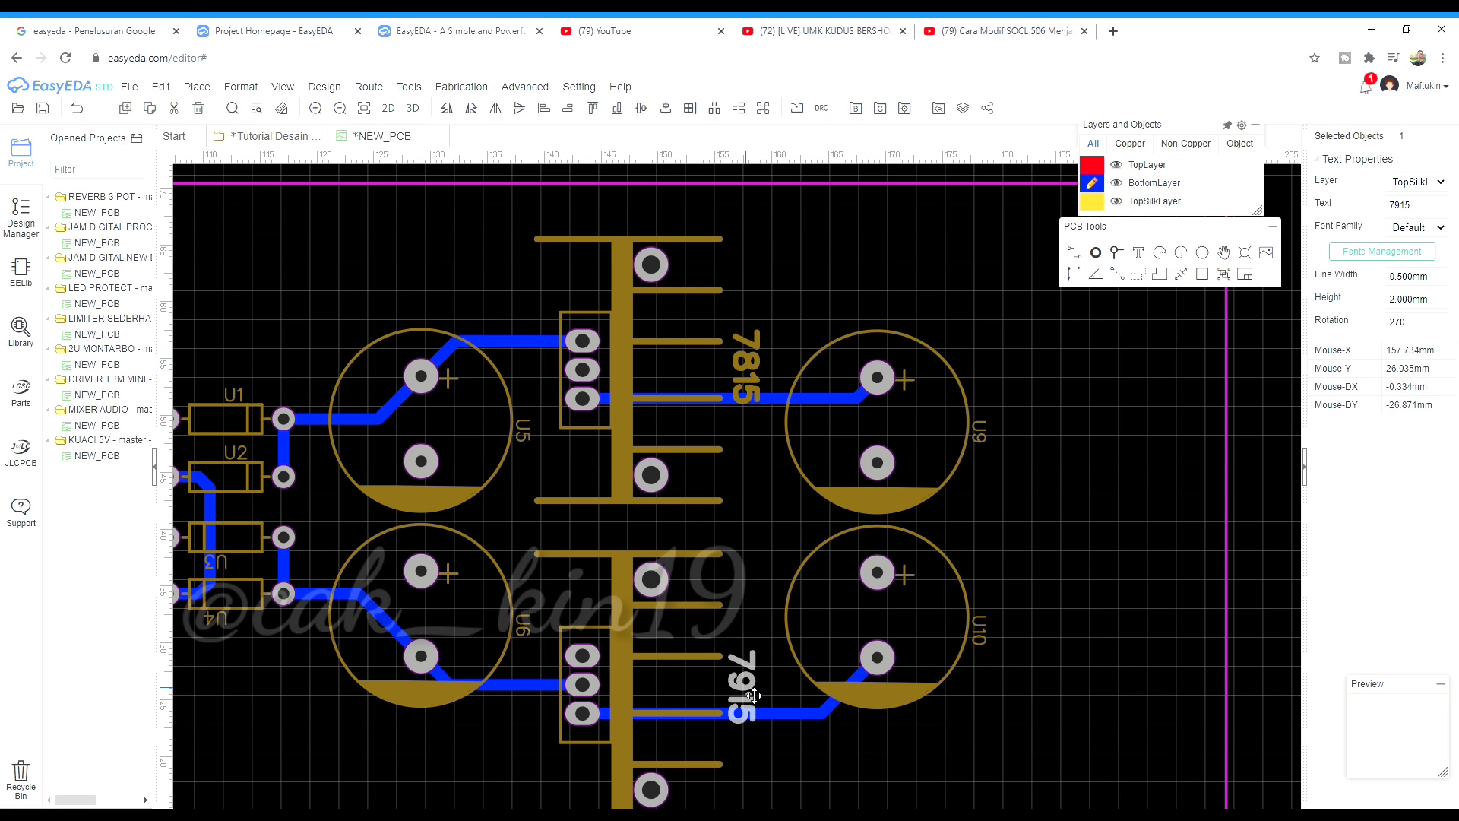
pyautogui.click(1044, 562)
pyautogui.scroll(-2, 1117, 521)
pyautogui.scroll(-1, 770, 418)
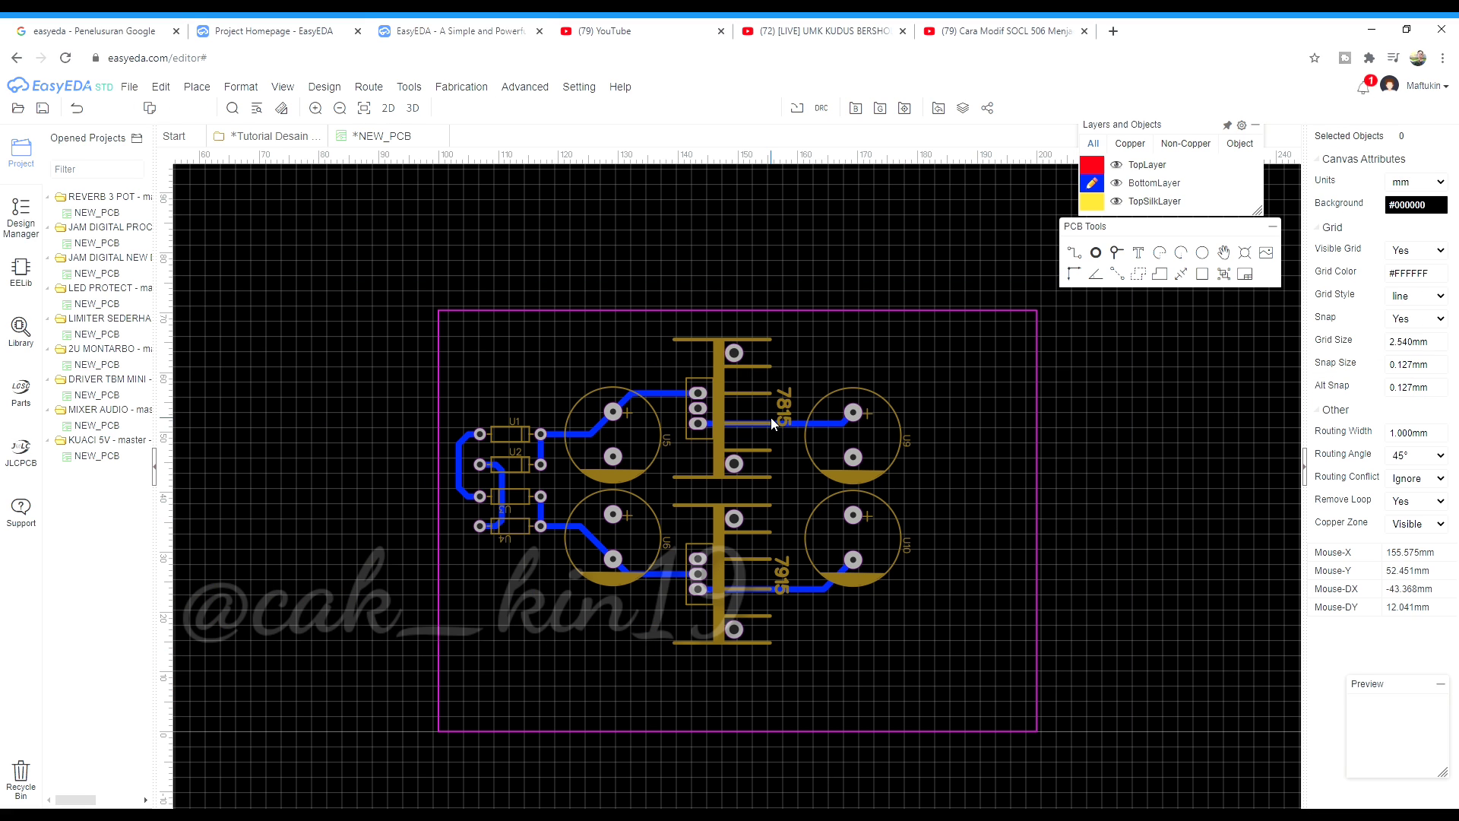
# Pull the board outline's bottom and top edges in toward the parts, then open the library
pyautogui.click(745, 731)
pyautogui.moveTo(745, 732); pyautogui.dragTo(749, 665)
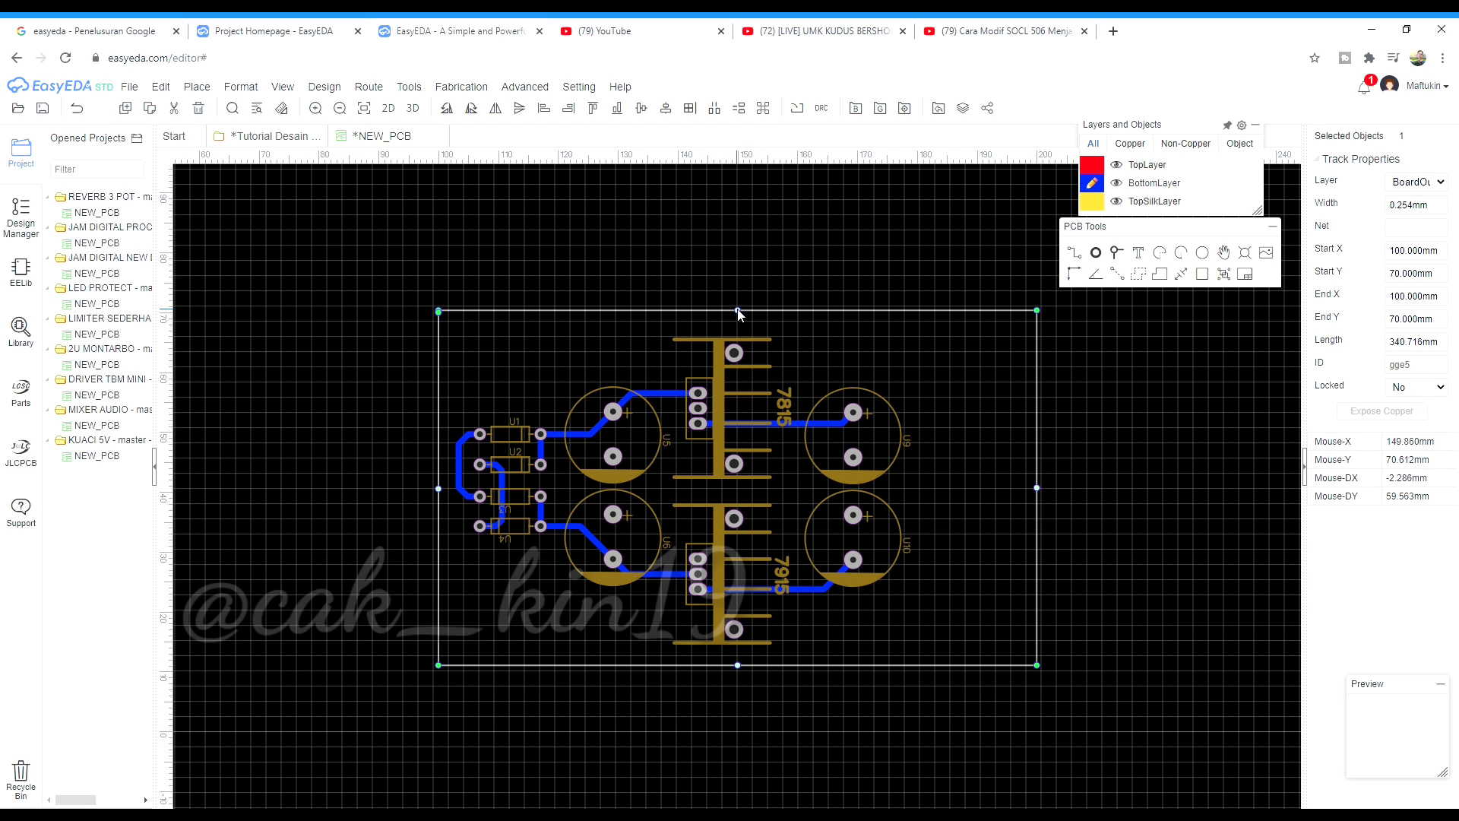
pyautogui.moveTo(746, 317); pyautogui.dragTo(746, 312)
pyautogui.click(836, 344)
pyautogui.scroll(4, 836, 608)
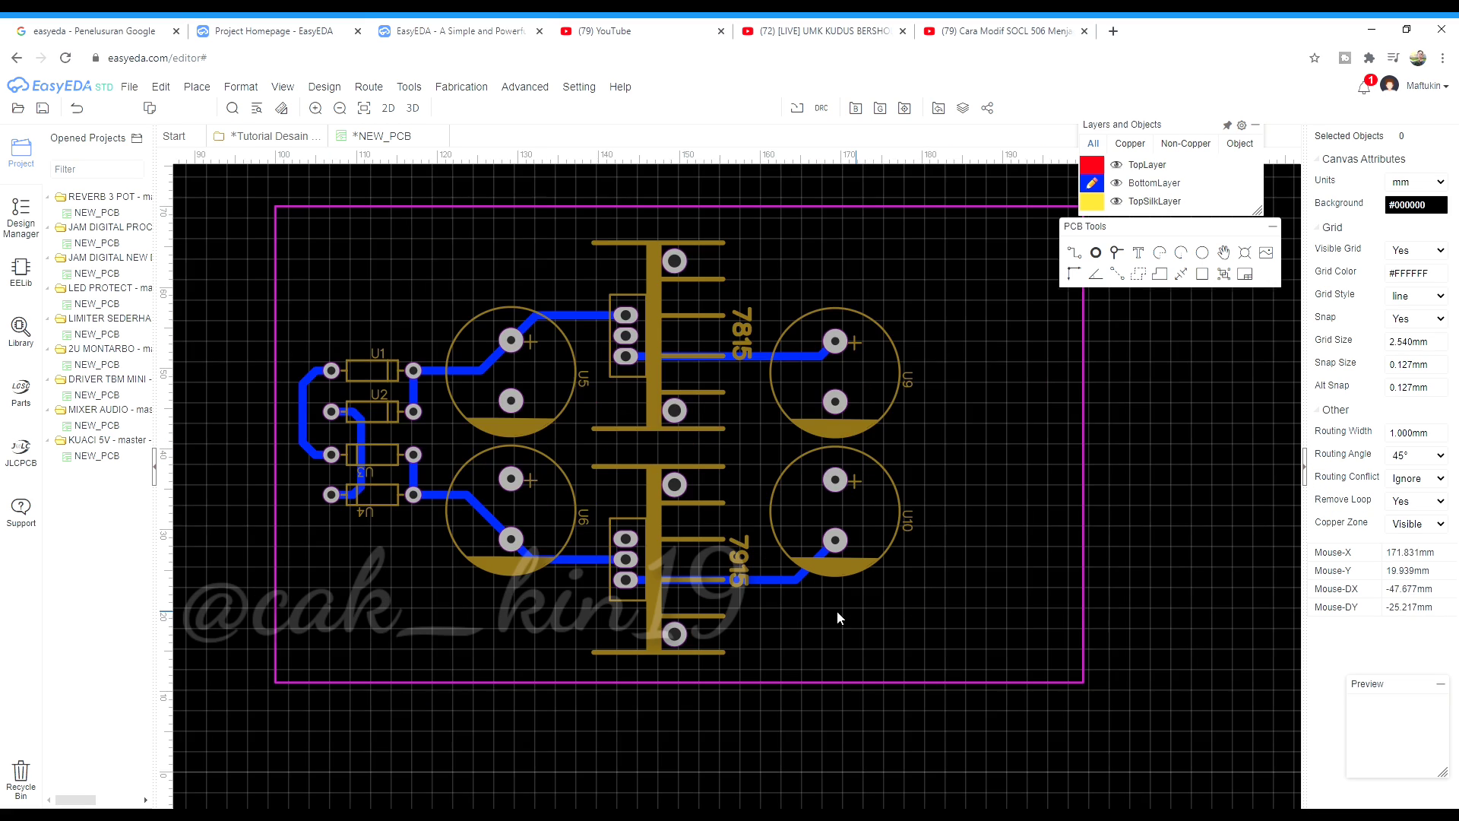
pyautogui.scroll(-2, 847, 541)
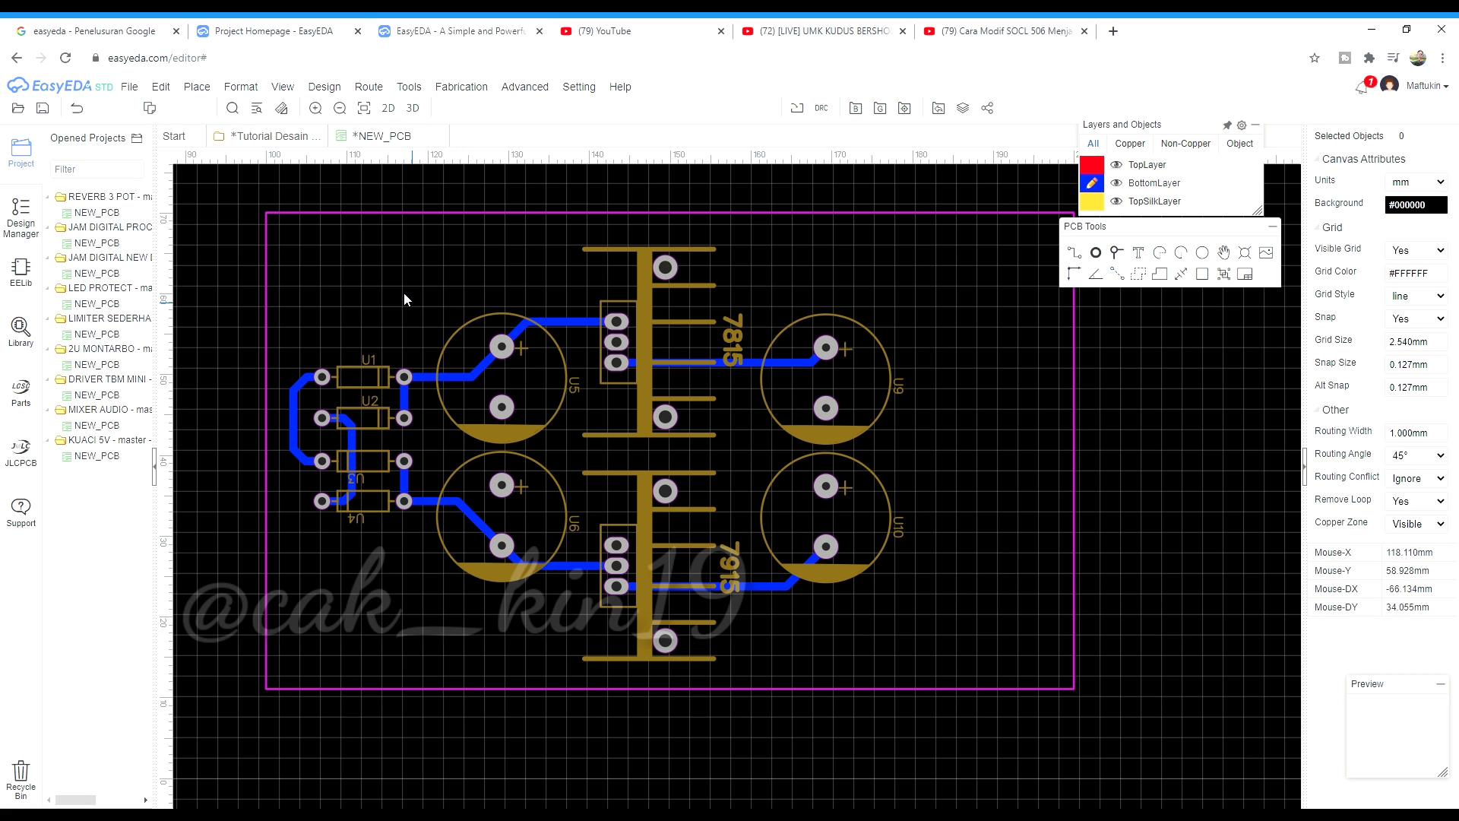
pyautogui.click(23, 326)
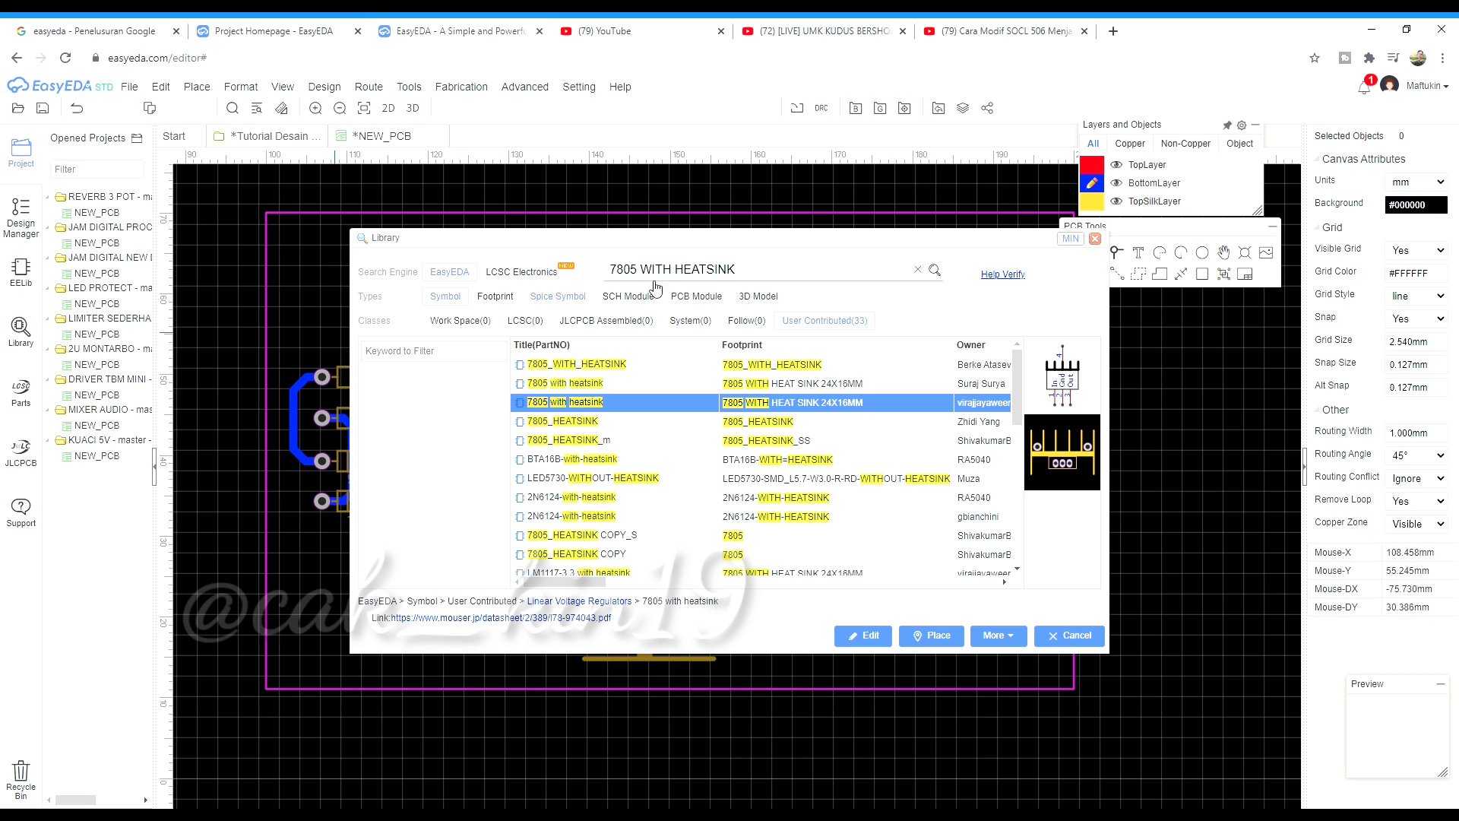
# Search the library for '3 PIN', compare footprint results, and place the 3 PIN footprint
pyautogui.tripleClick(763, 272)
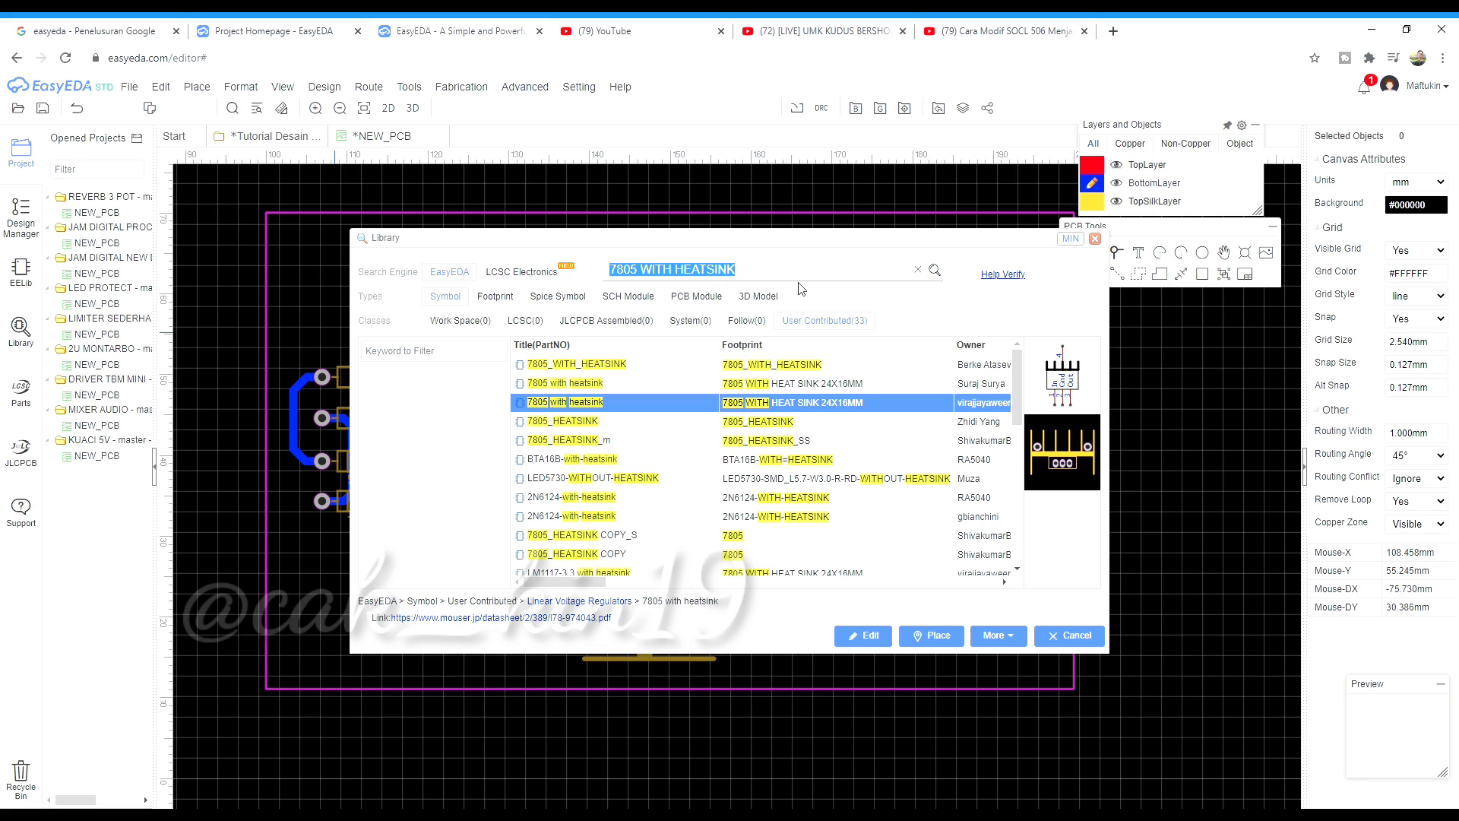
pyautogui.write('3 PIN')
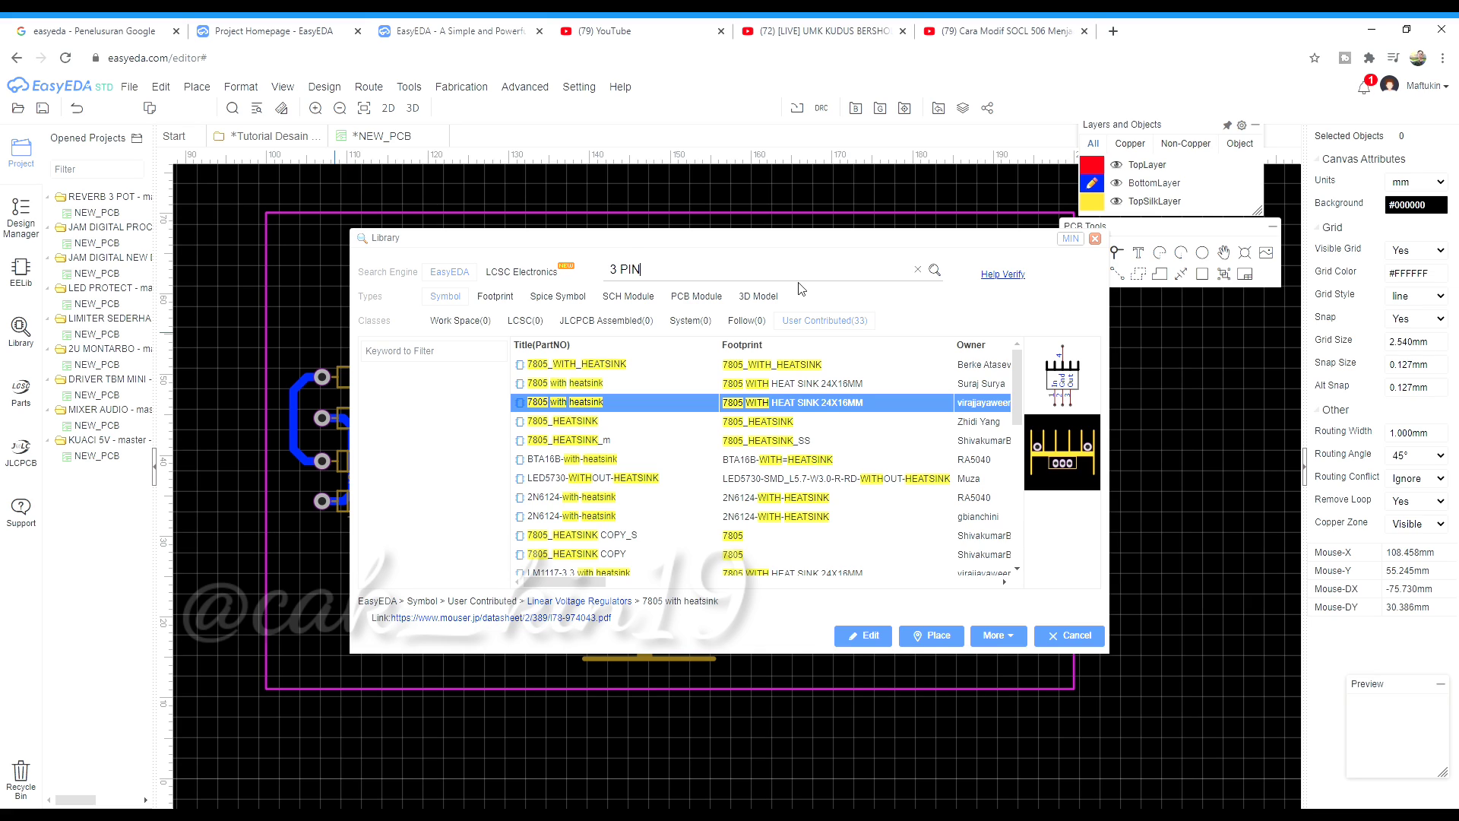
pyautogui.press('Return')
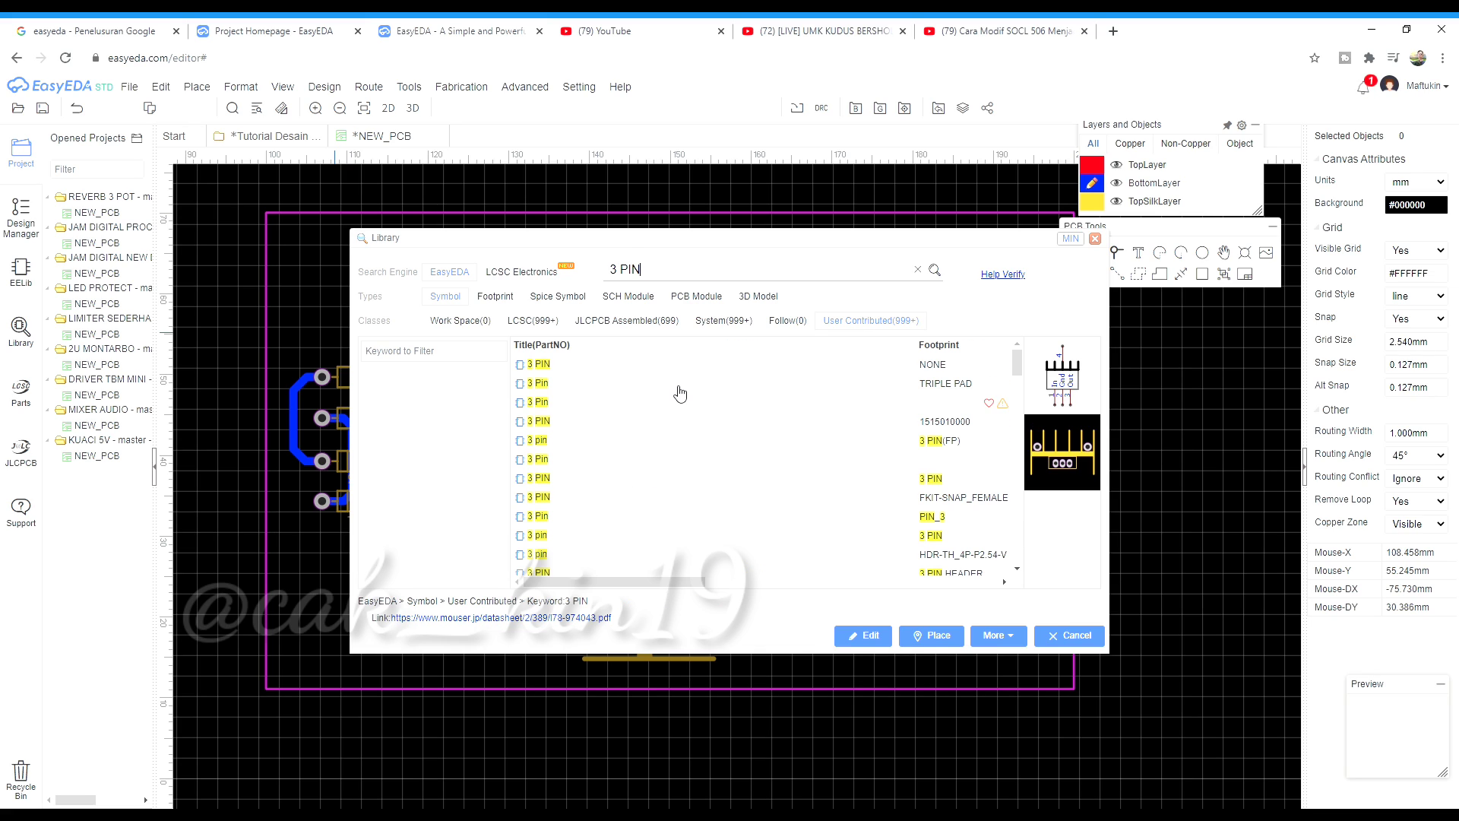
pyautogui.moveTo(624, 581); pyautogui.dragTo(710, 581)
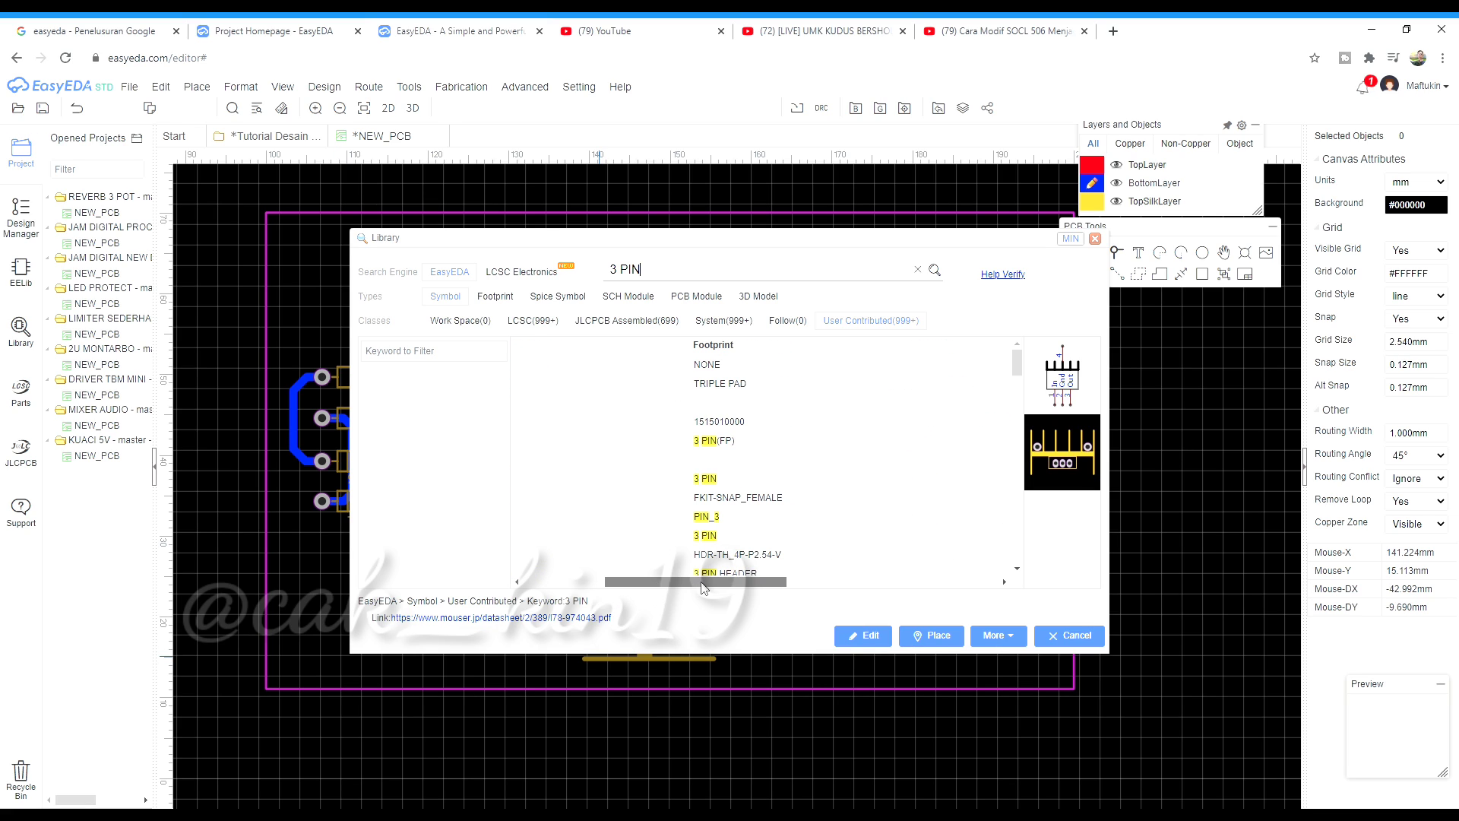
pyautogui.click(676, 446)
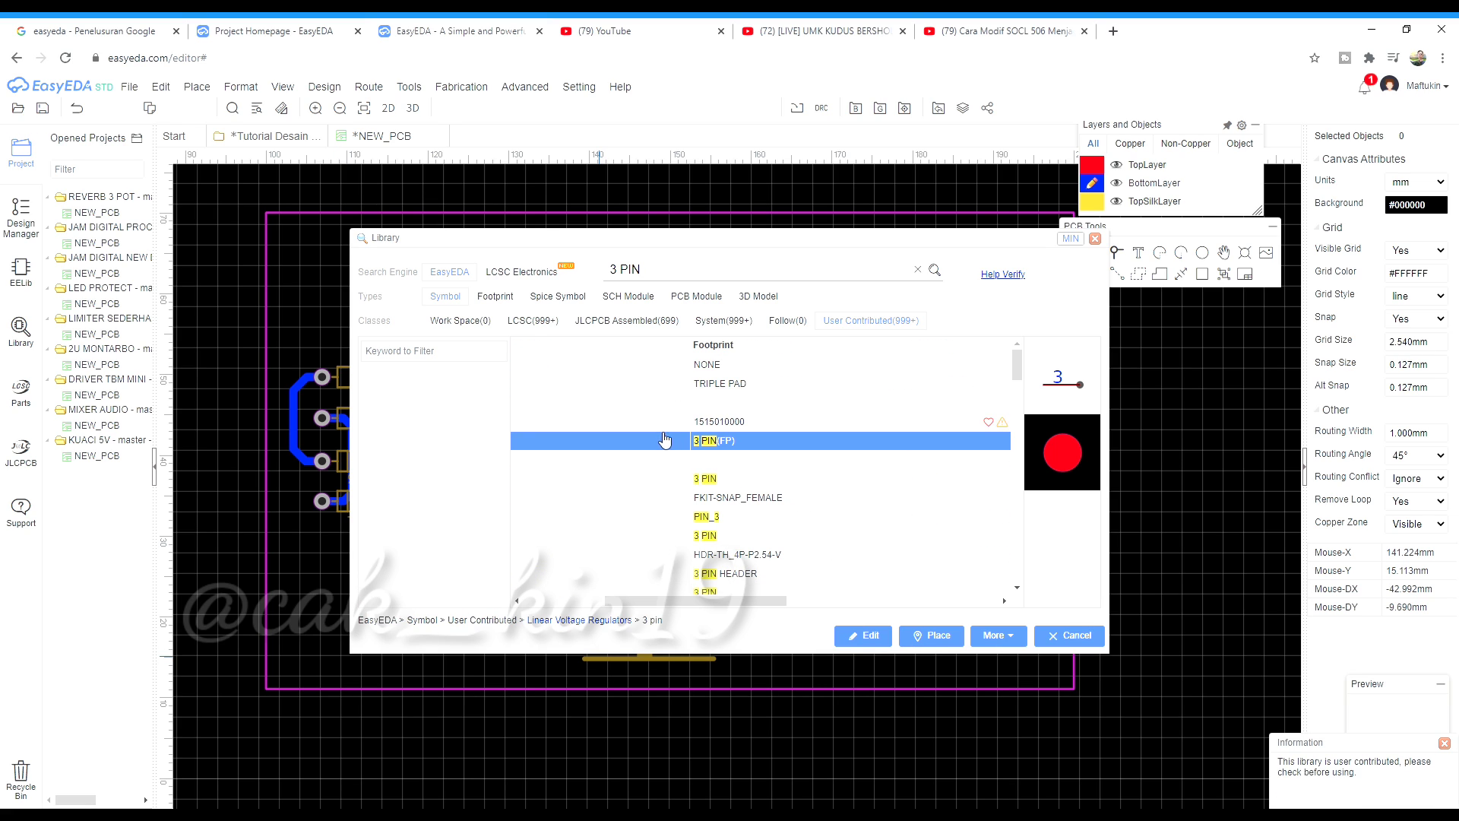
pyautogui.click(653, 480)
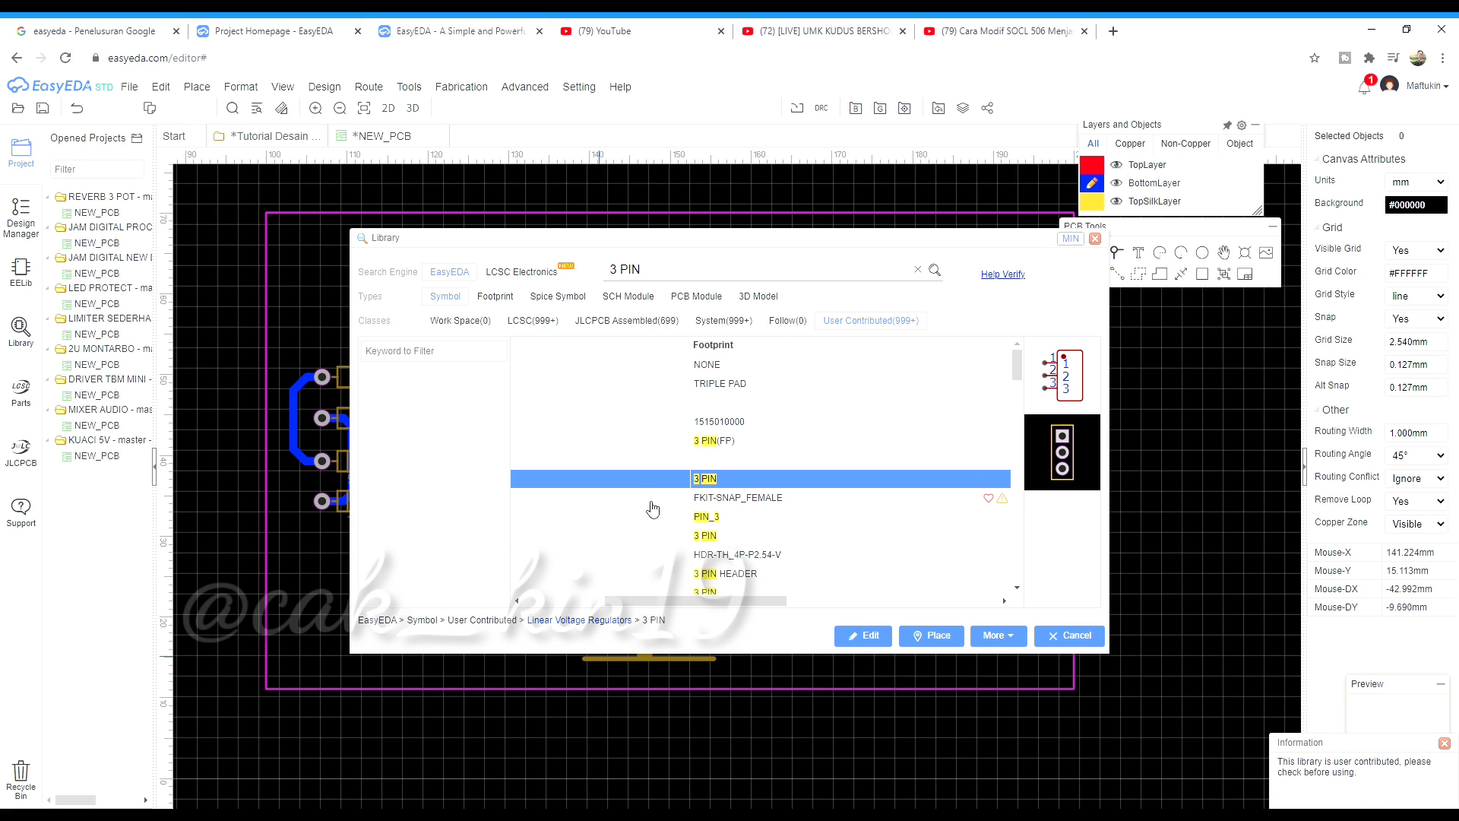
pyautogui.click(651, 500)
pyautogui.click(752, 517)
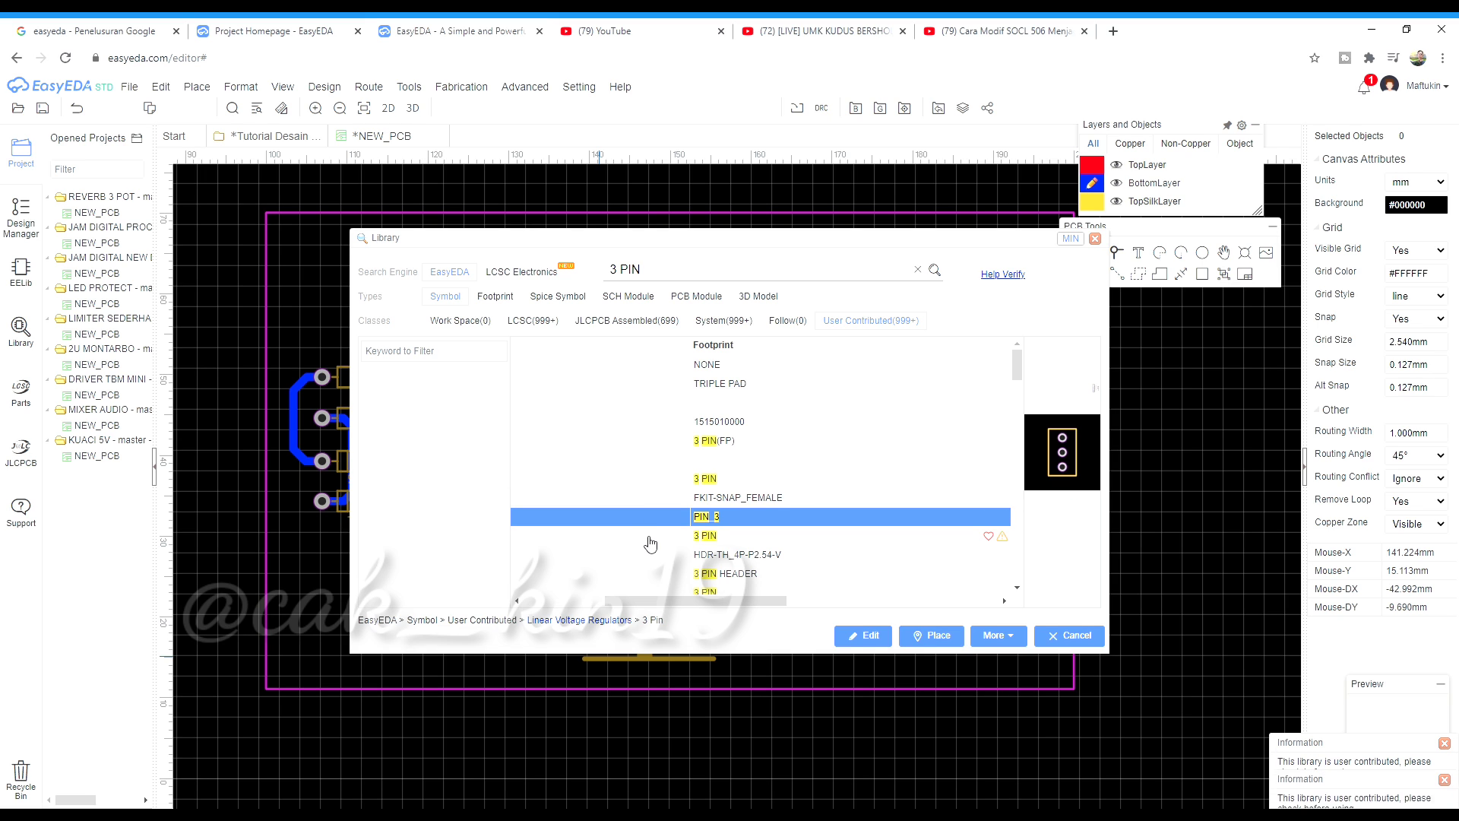
pyautogui.click(854, 537)
pyautogui.scroll(-1, 844, 541)
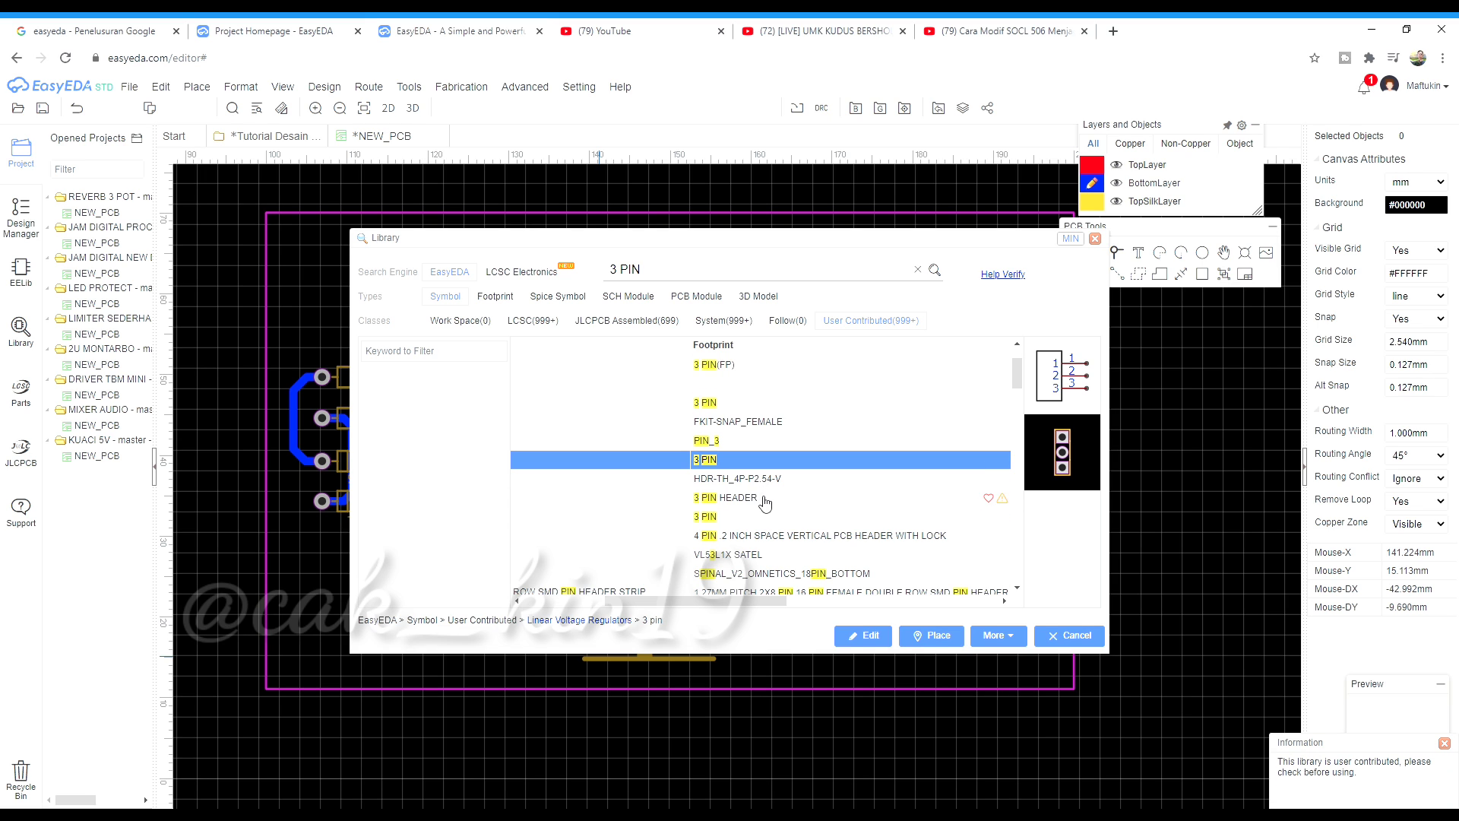
pyautogui.click(932, 637)
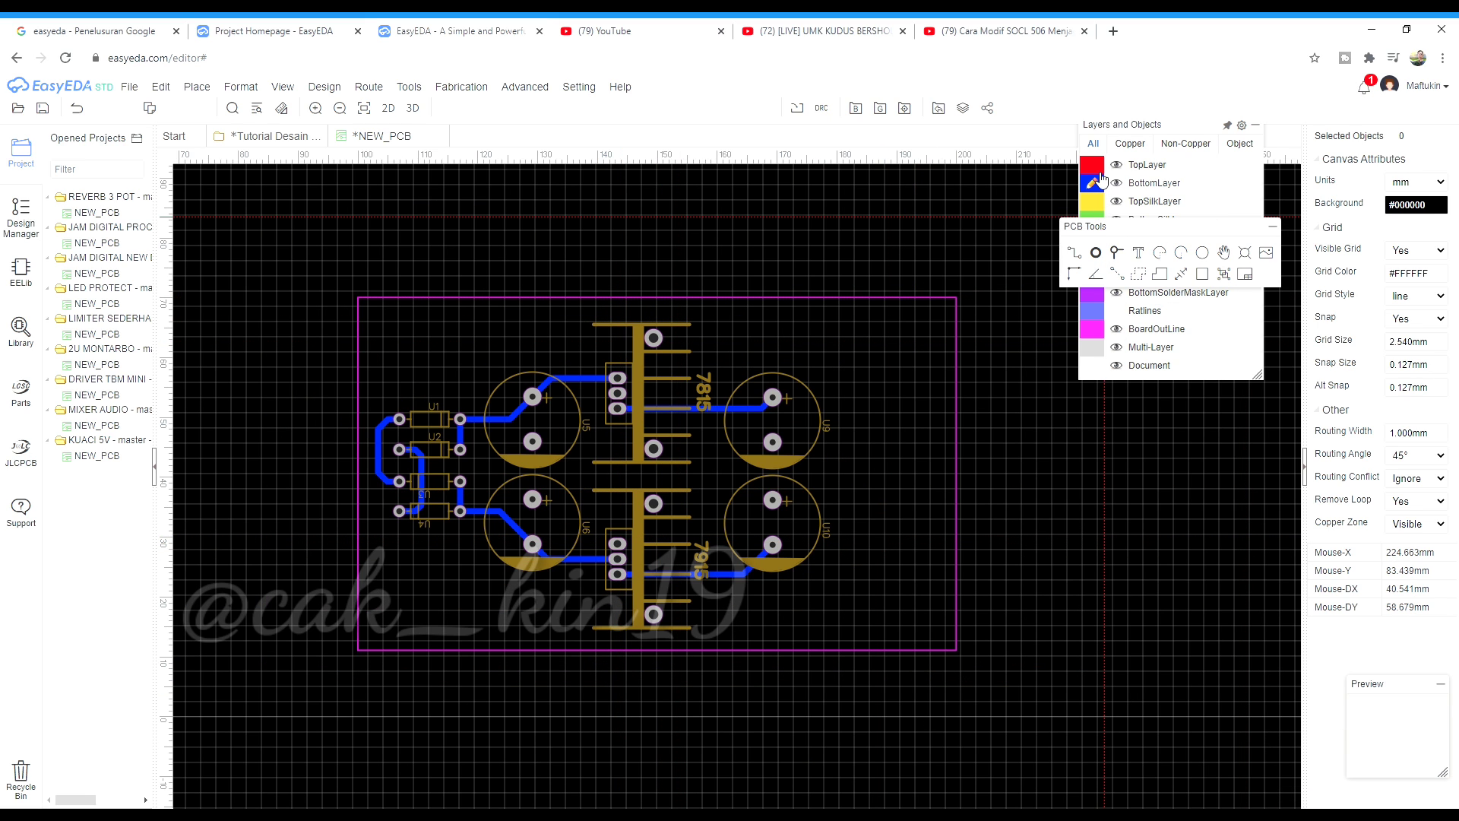
# Drop the 3-pin part as U11 to the left of the diodes
pyautogui.scroll(2, 377, 475)
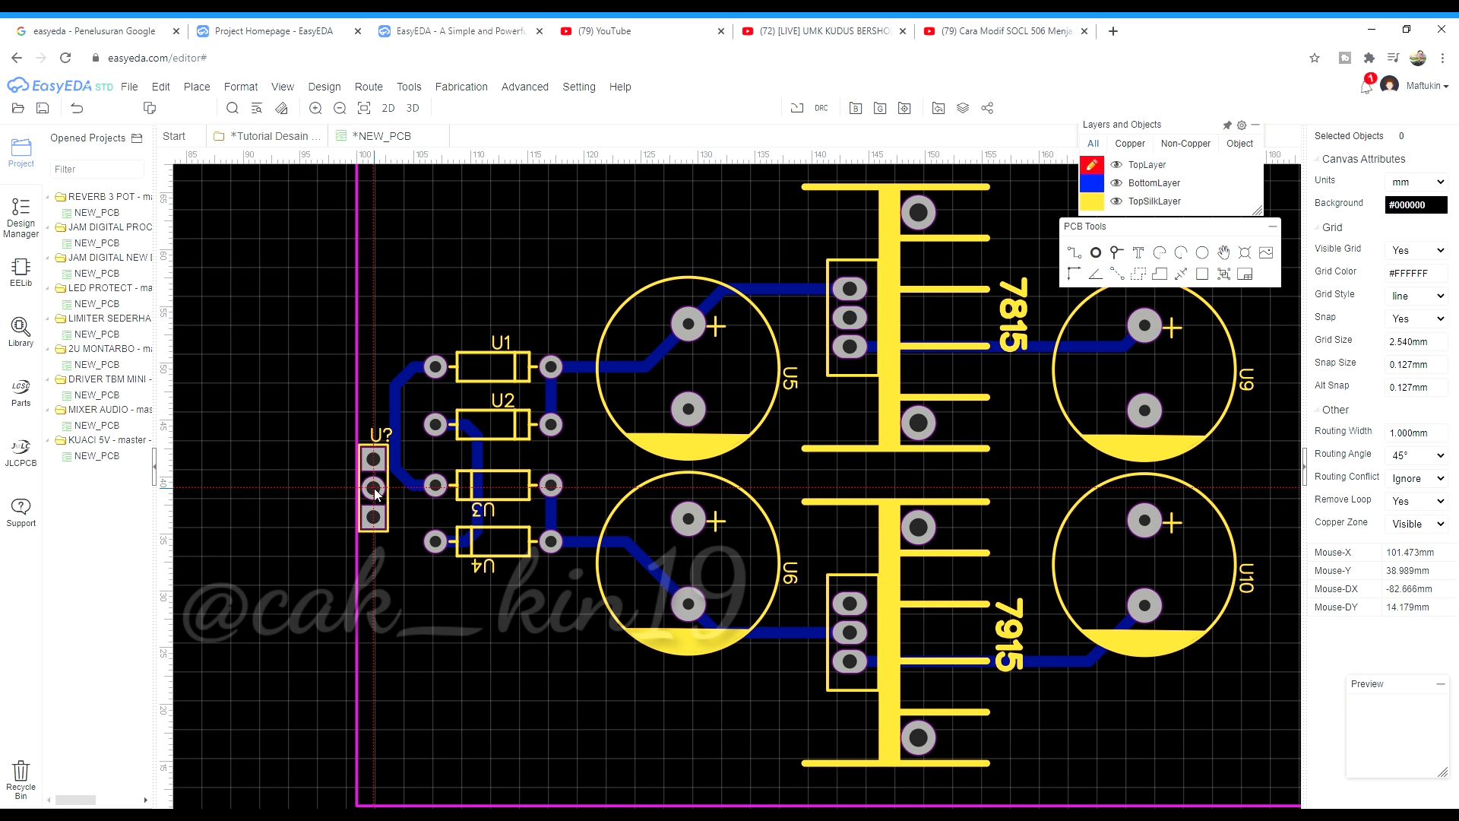
pyautogui.scroll(1, 383, 453)
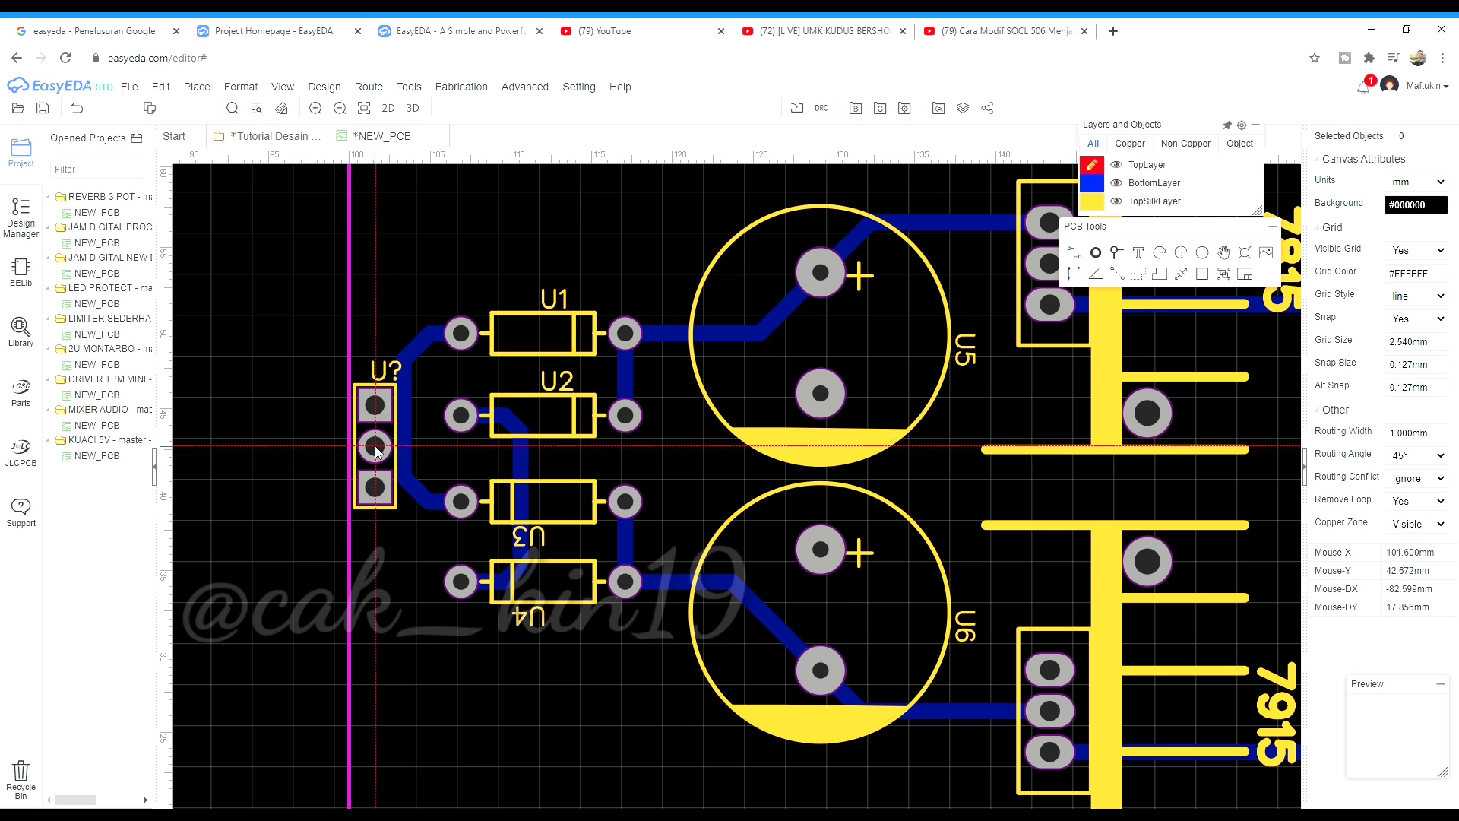
pyautogui.click(388, 477)
pyautogui.press('Escape')
# Shift the vertical bottom-layer track beside U11 to the right, clear of the part
pyautogui.scroll(2, 421, 502)
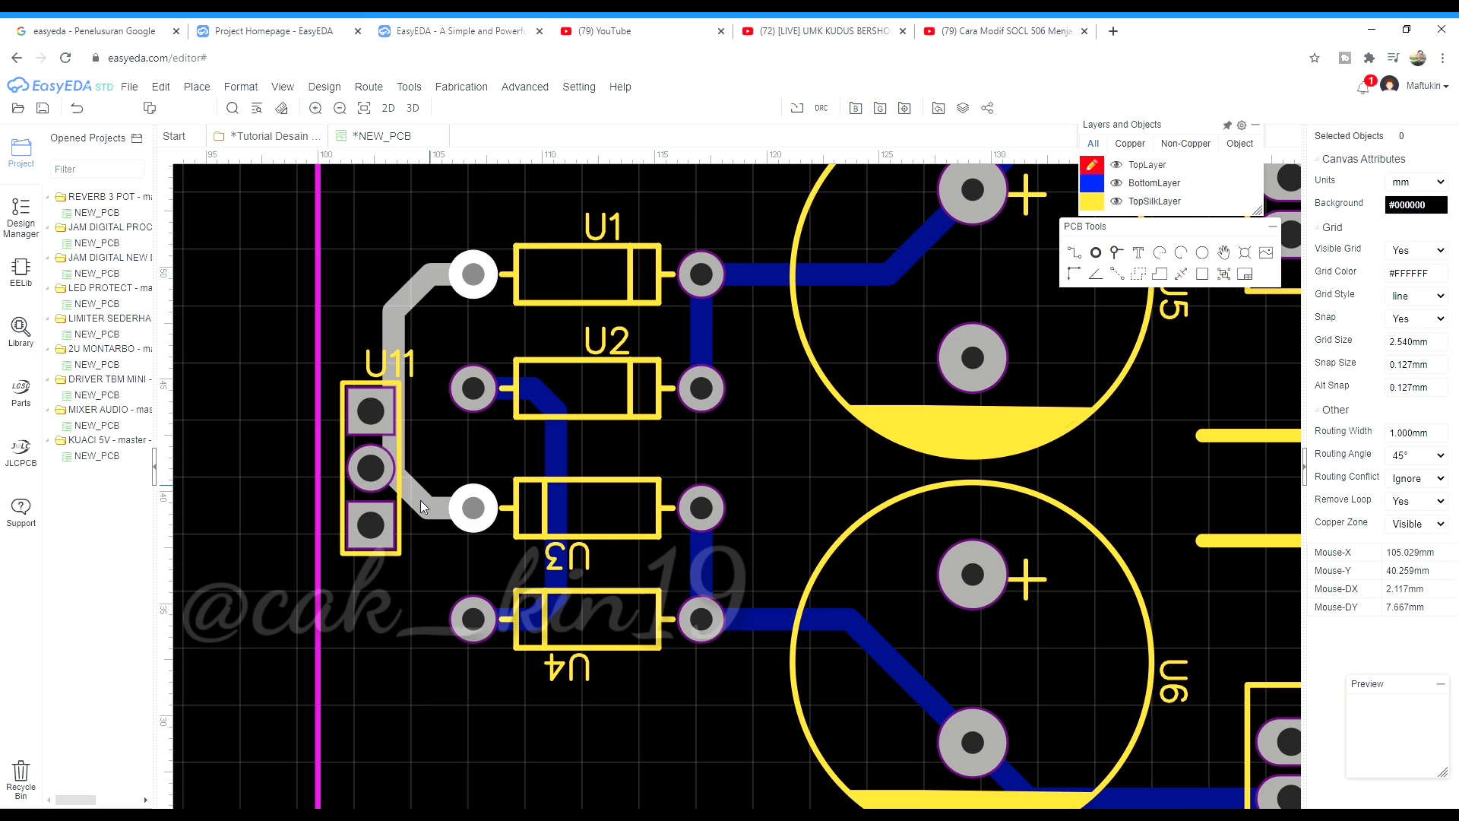
pyautogui.click(381, 435)
pyautogui.moveTo(380, 434); pyautogui.dragTo(475, 282)
pyautogui.click(472, 430)
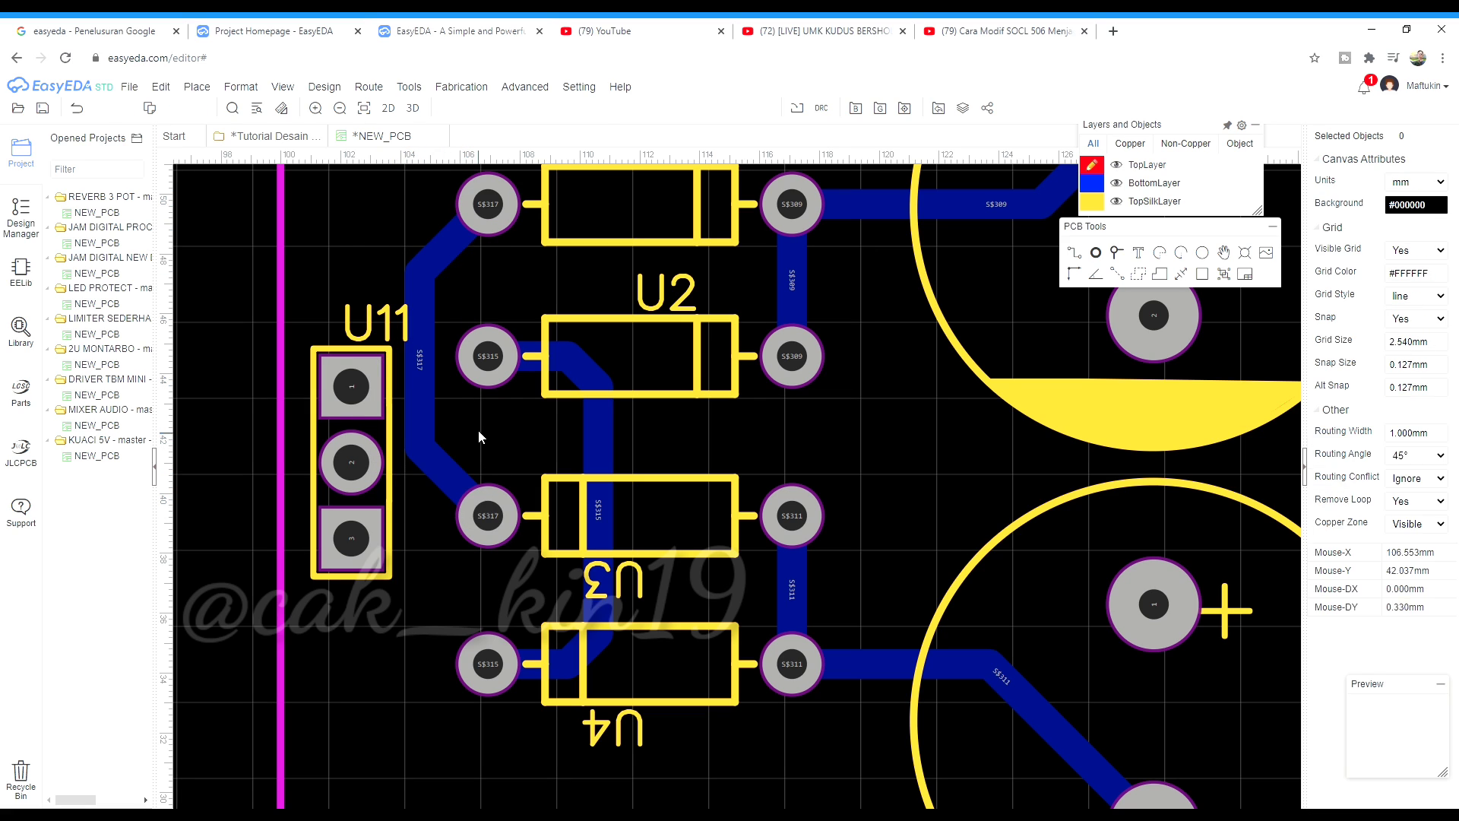
pyautogui.scroll(-2, 478, 430)
pyautogui.scroll(1, 440, 422)
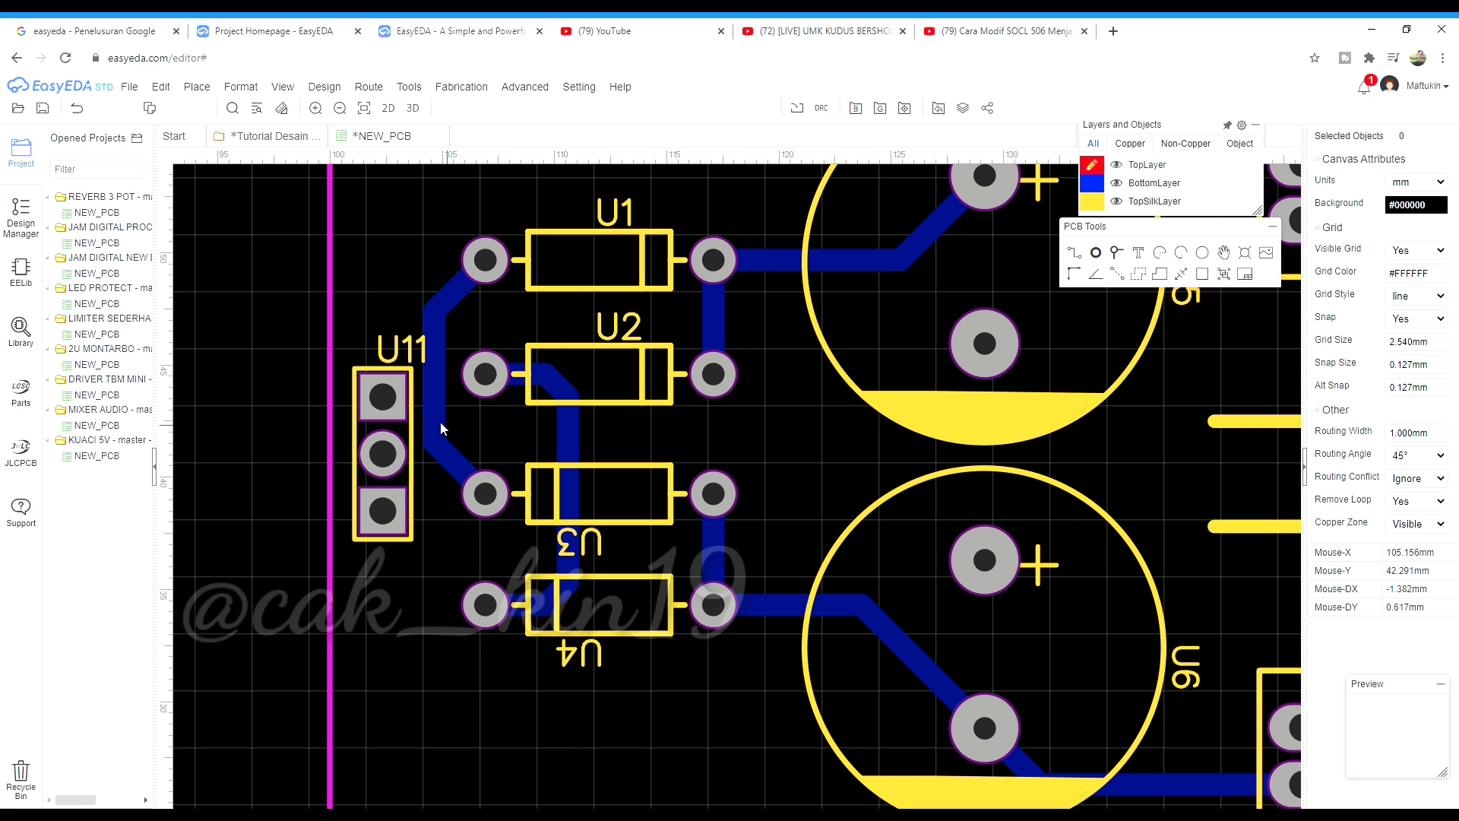
# Nudge the U11 label up and to the left of the part
pyautogui.click(381, 340)
pyautogui.moveTo(358, 350); pyautogui.dragTo(383, 300)
pyautogui.moveTo(401, 353); pyautogui.dragTo(384, 334)
pyautogui.click(295, 362)
pyautogui.scroll(-5, 312, 422)
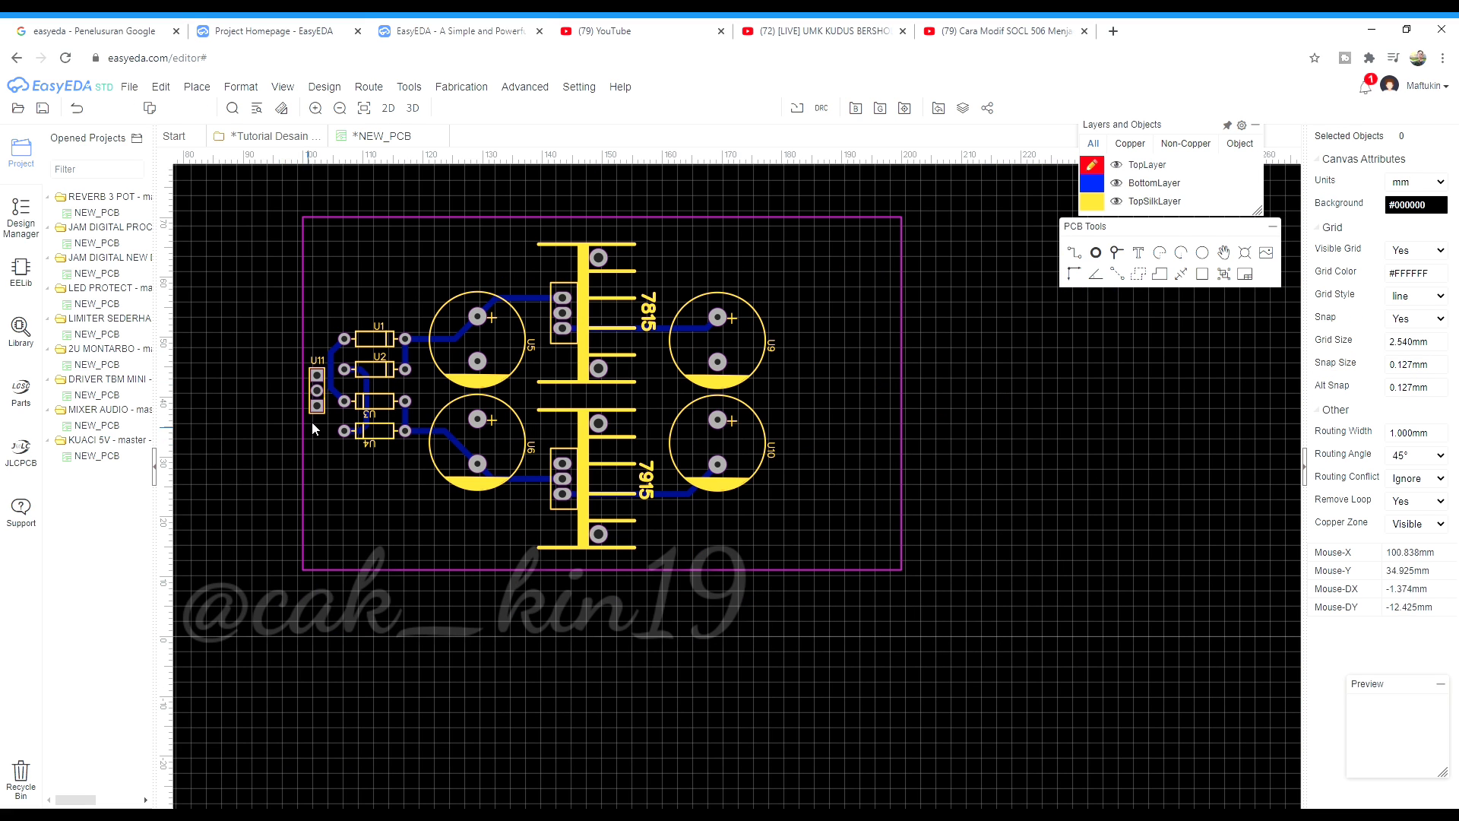
# Copy U11 and place the copy, U12, to the right of U9 and U10
pyautogui.click(328, 418)
pyautogui.hotkey('ctrl', 'c')
pyautogui.hotkey('ctrl', 'v')
pyautogui.click(852, 383)
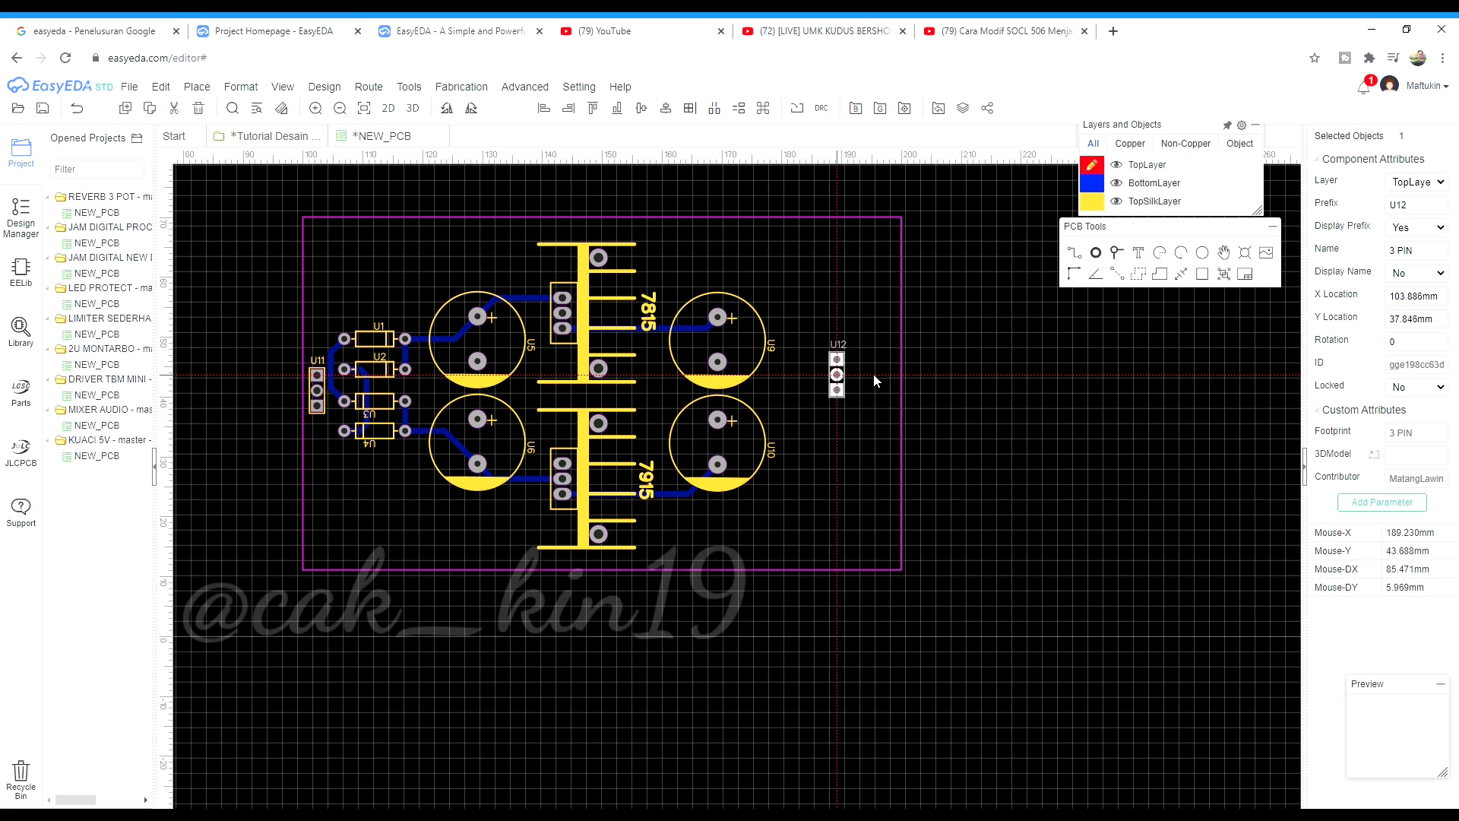
pyautogui.scroll(3, 871, 374)
pyautogui.moveTo(828, 396); pyautogui.dragTo(784, 402)
pyautogui.scroll(-3, 783, 400)
pyautogui.click(962, 404)
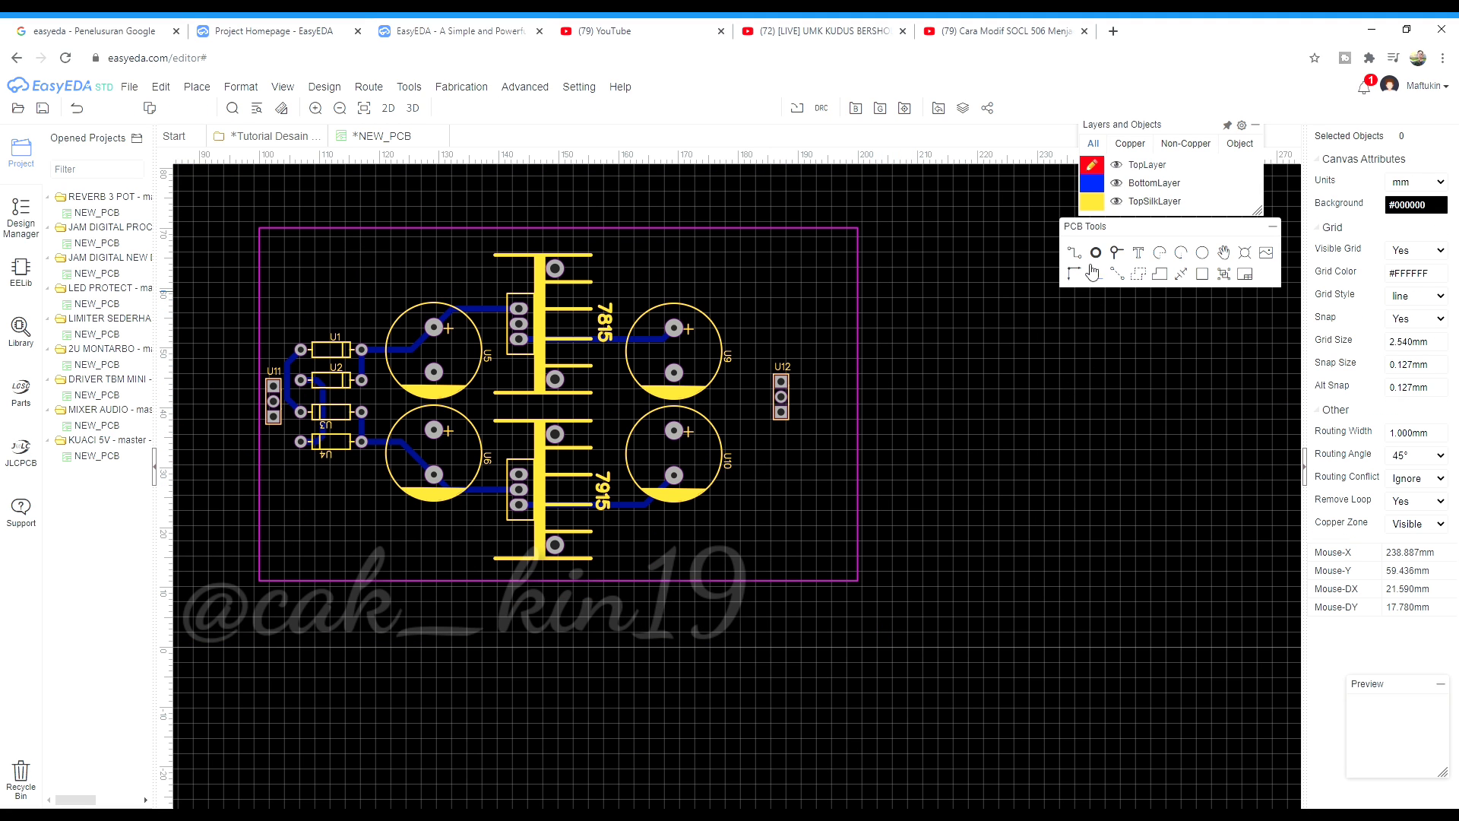
pyautogui.scroll(4, 262, 394)
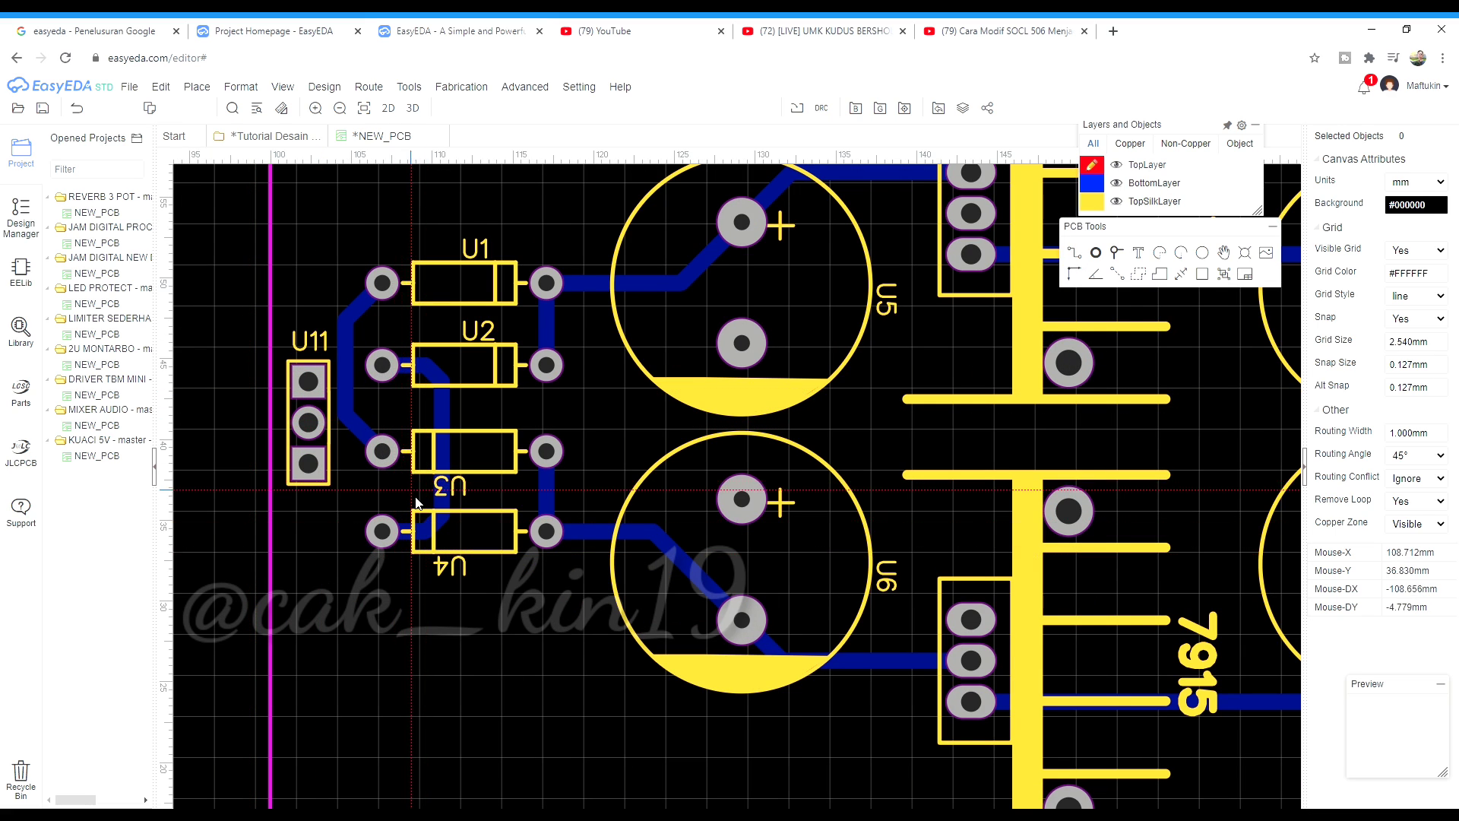
# On the bottom layer, route U11 pin 1 to the S$317 trace
pyautogui.scroll(3, 320, 396)
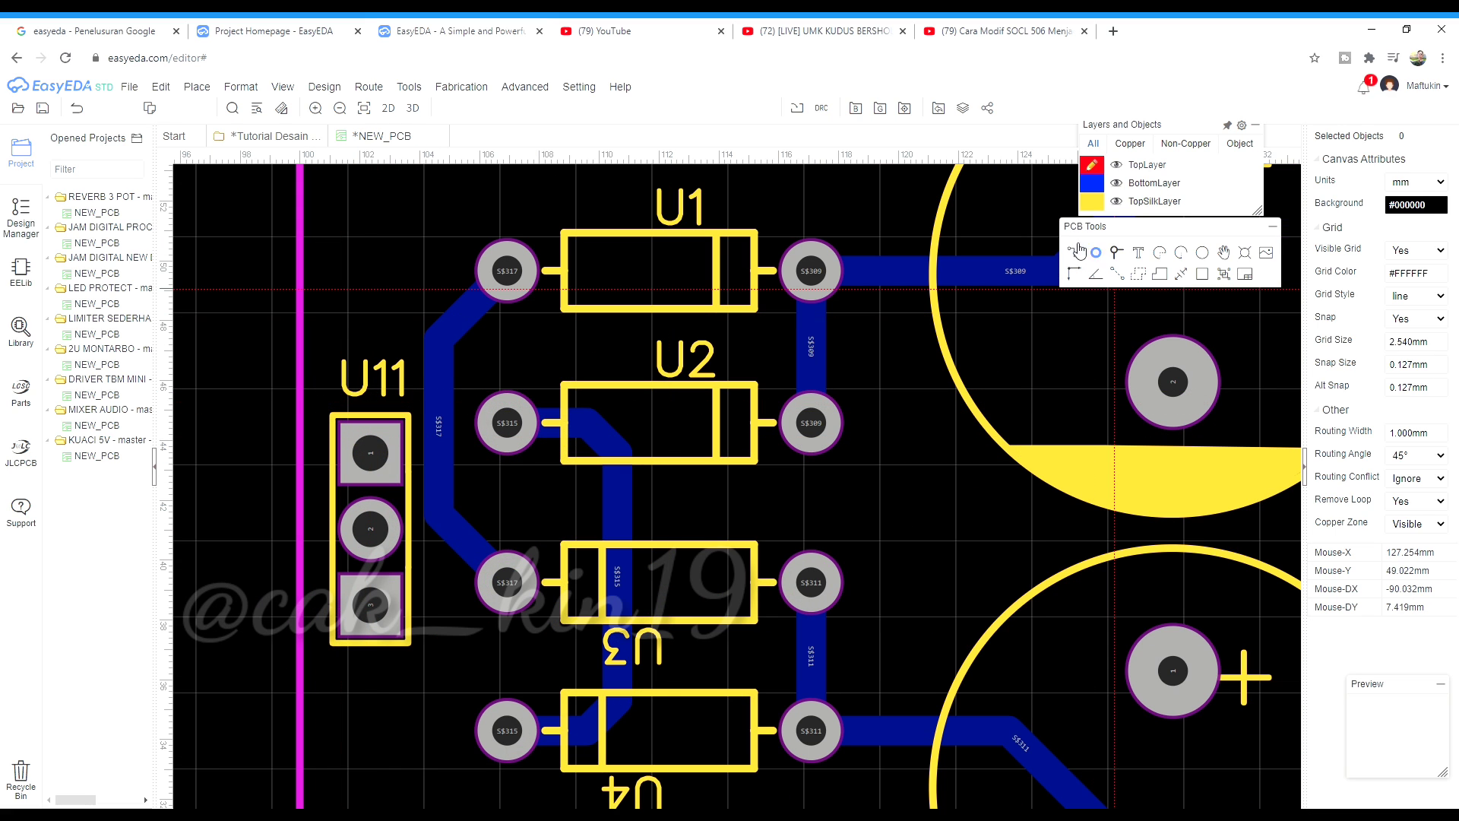
pyautogui.click(1092, 182)
pyautogui.press('w')
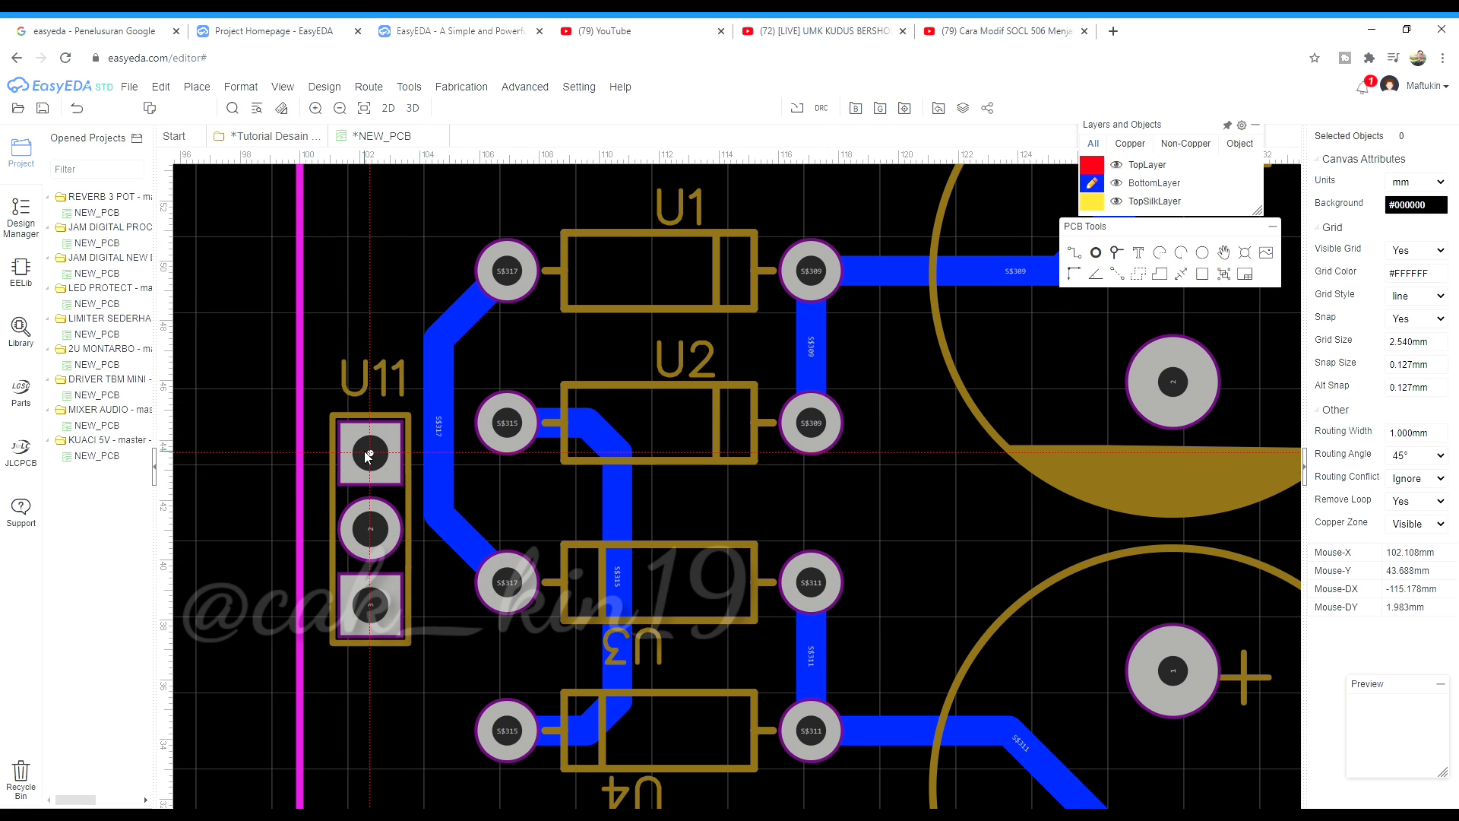
pyautogui.click(370, 453)
pyautogui.click(422, 350)
pyautogui.click(370, 453)
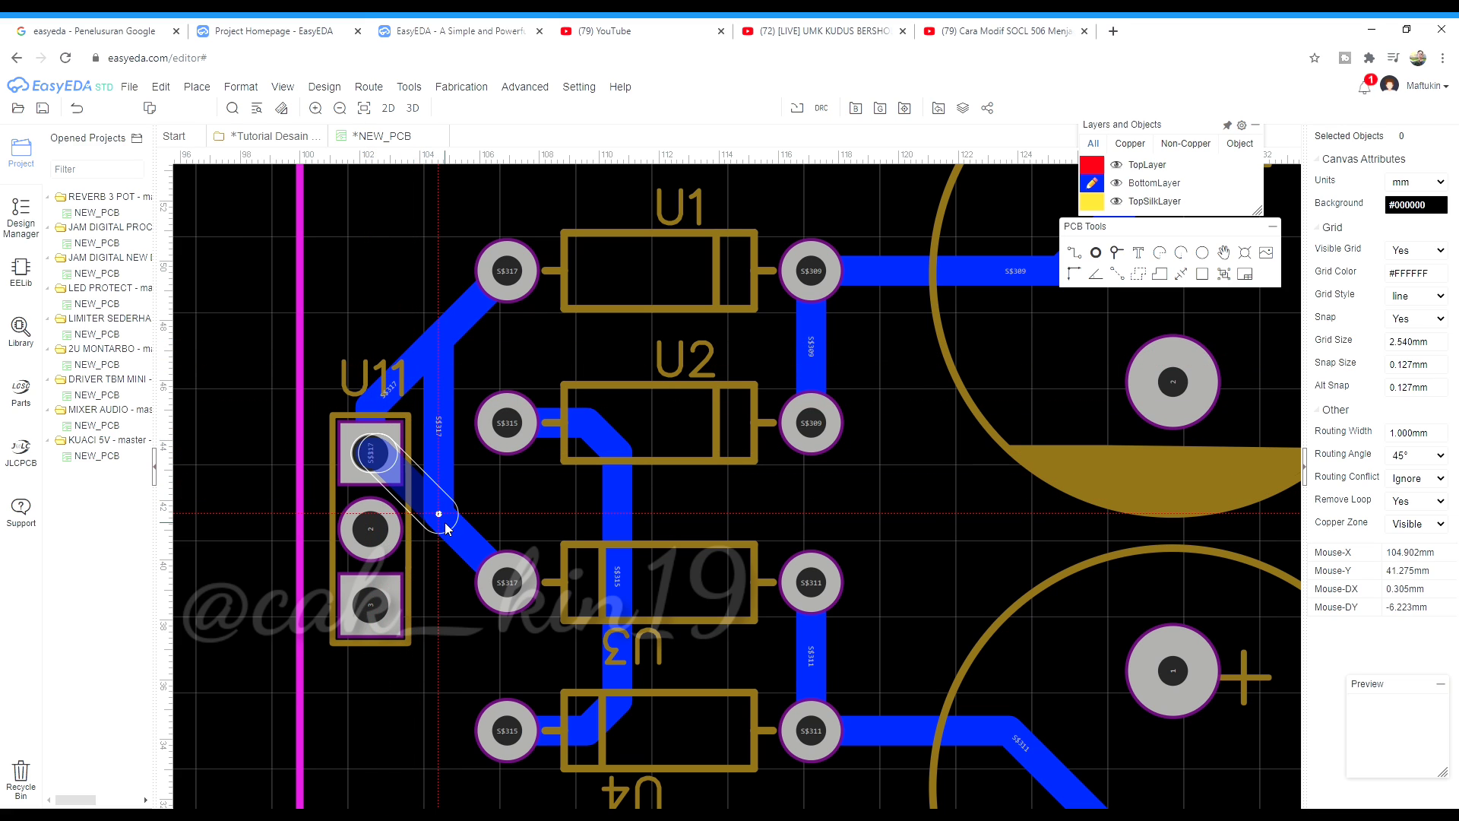
pyautogui.click(441, 515)
pyautogui.scroll(-1, 443, 700)
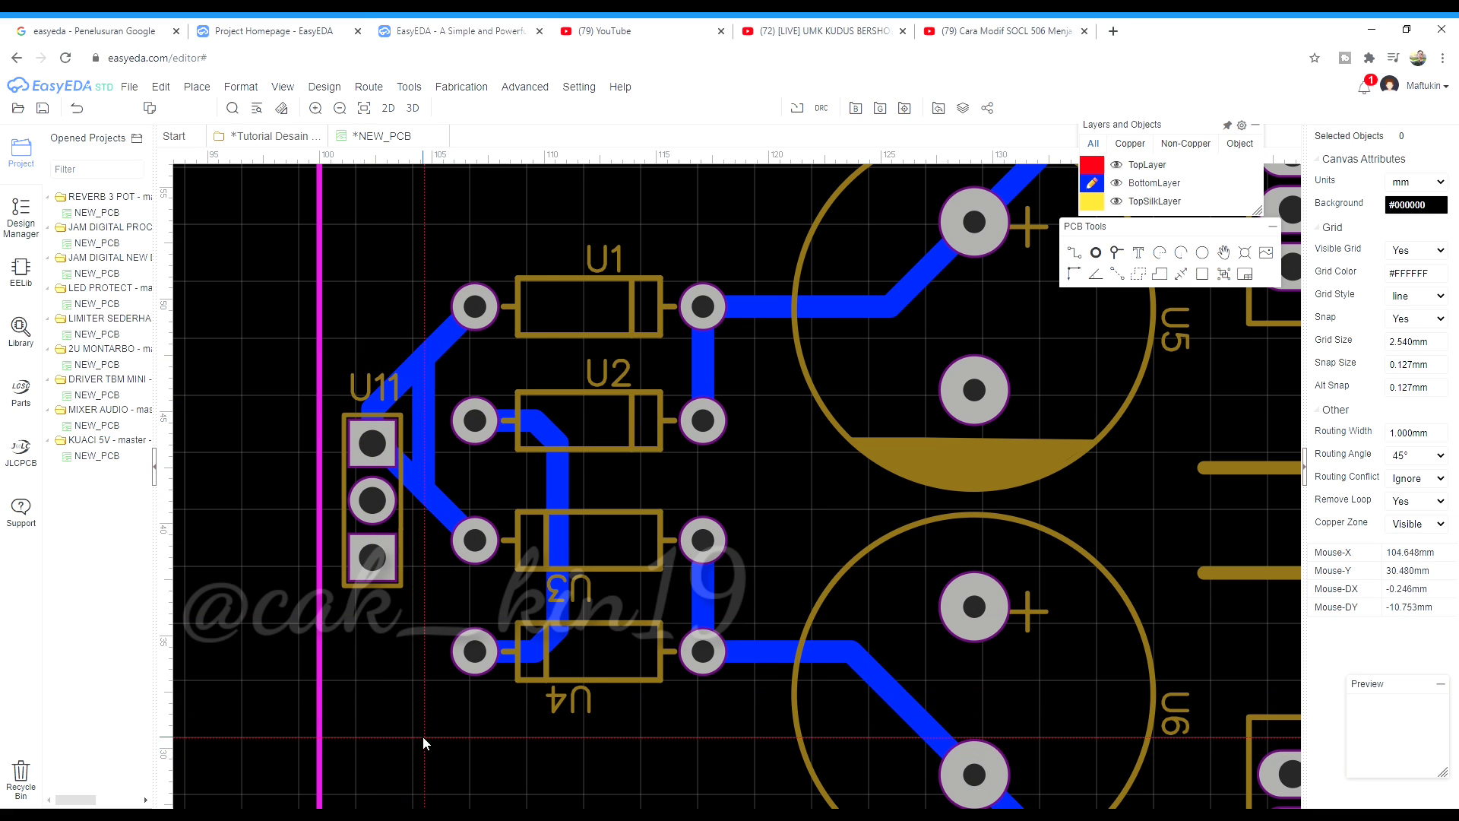
pyautogui.scroll(1, 423, 737)
# Route U11 pin 3 to the S$315 pad at an angle and shift U11 slightly right
pyautogui.click(356, 498)
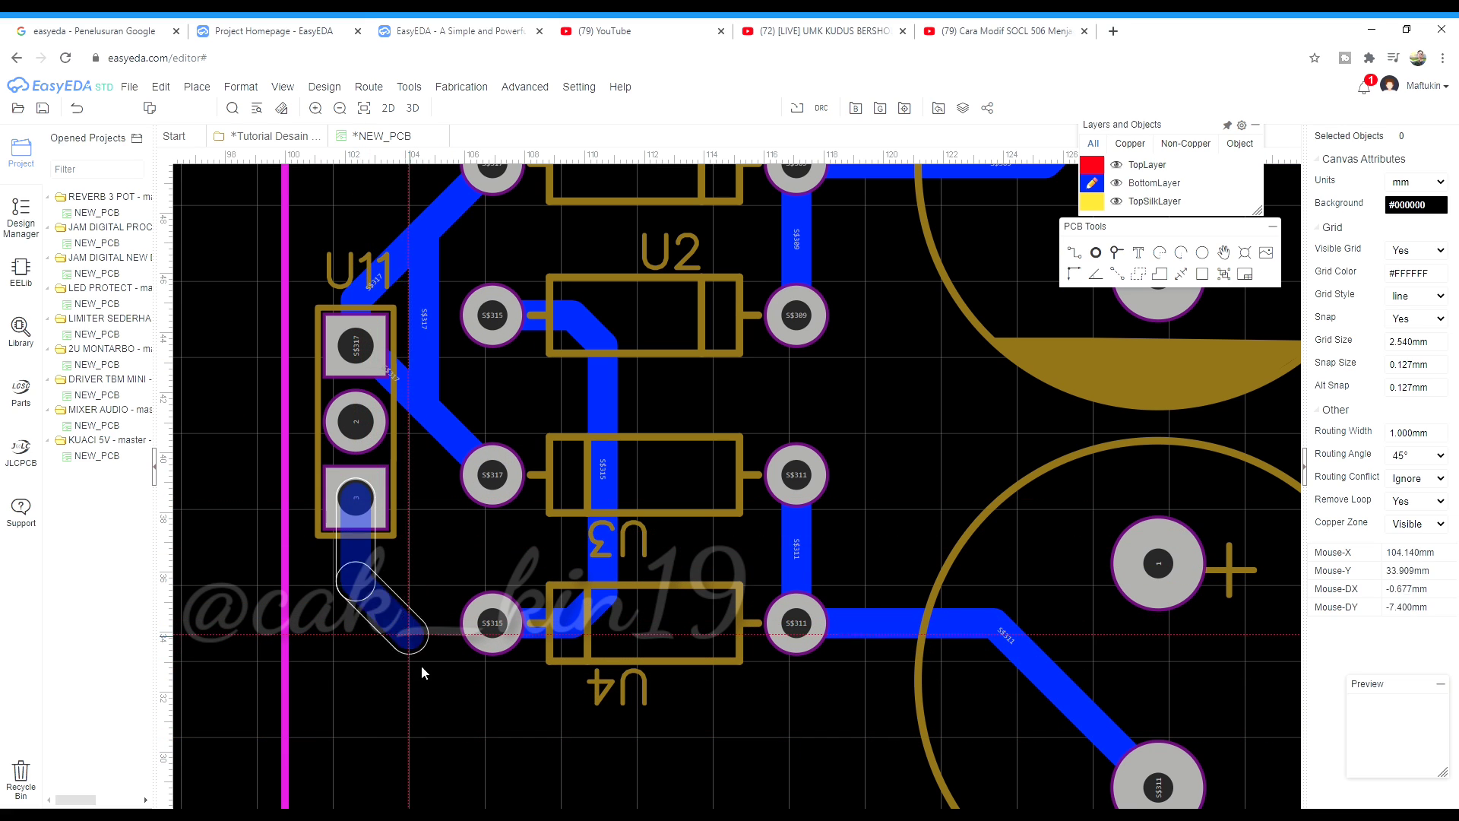
pyautogui.click(472, 636)
pyautogui.moveTo(418, 567); pyautogui.dragTo(388, 617)
pyautogui.moveTo(399, 439); pyautogui.dragTo(463, 408)
# Select the diagonal S$317 track and its short segment at U11's pad for review
pyautogui.click(453, 415)
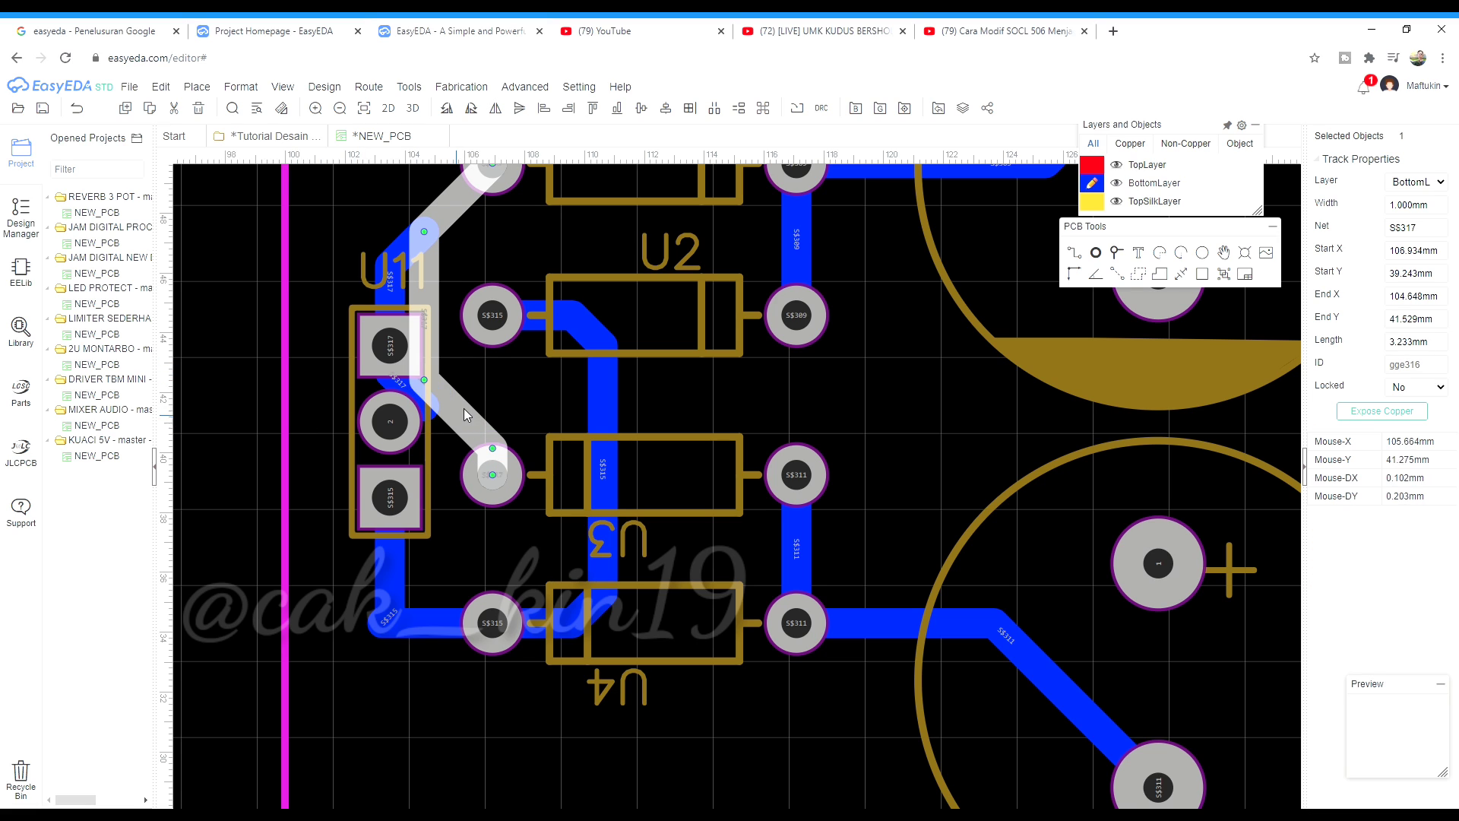
pyautogui.click(416, 396)
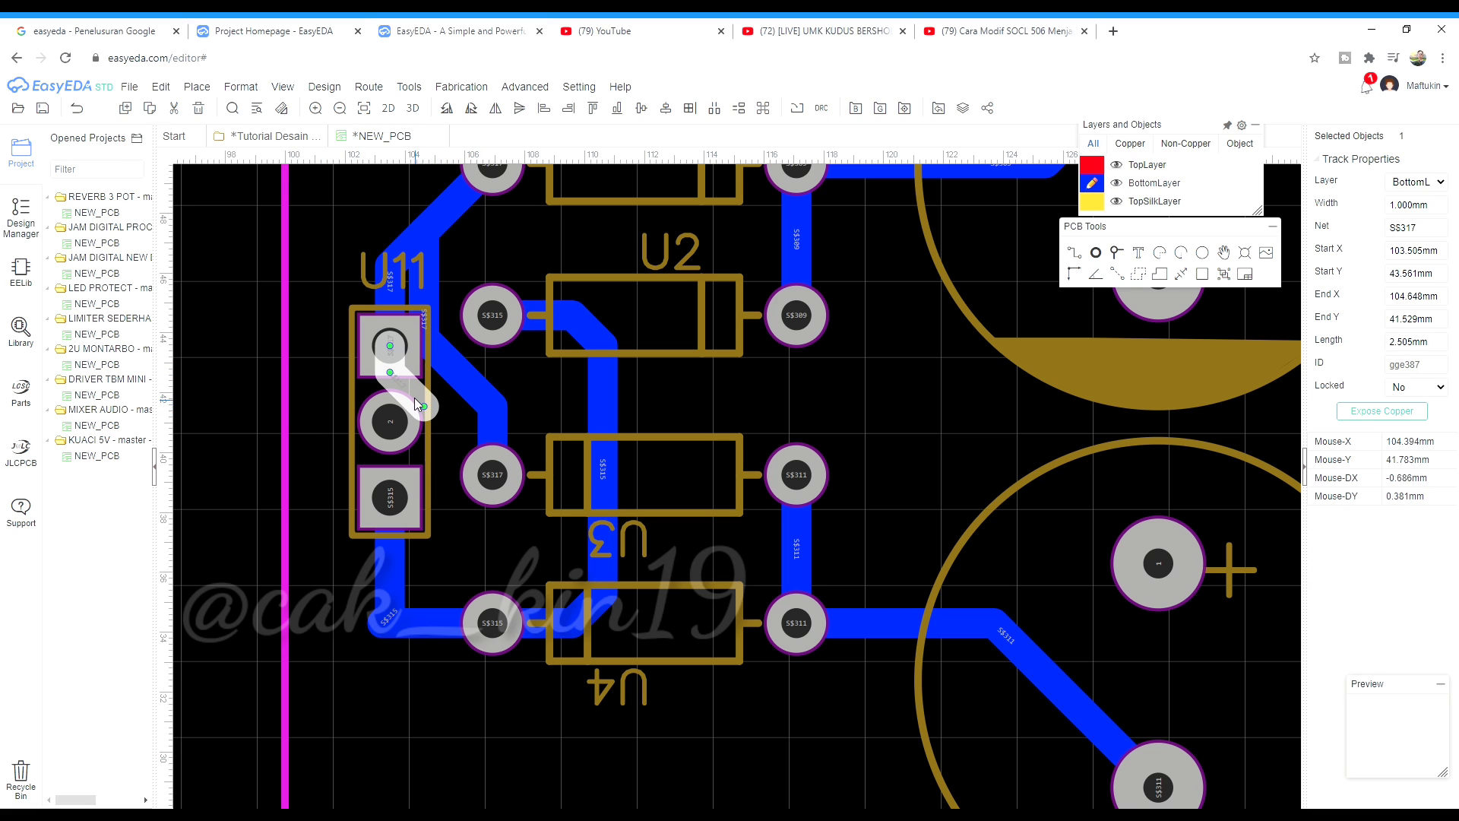
pyautogui.click(453, 362)
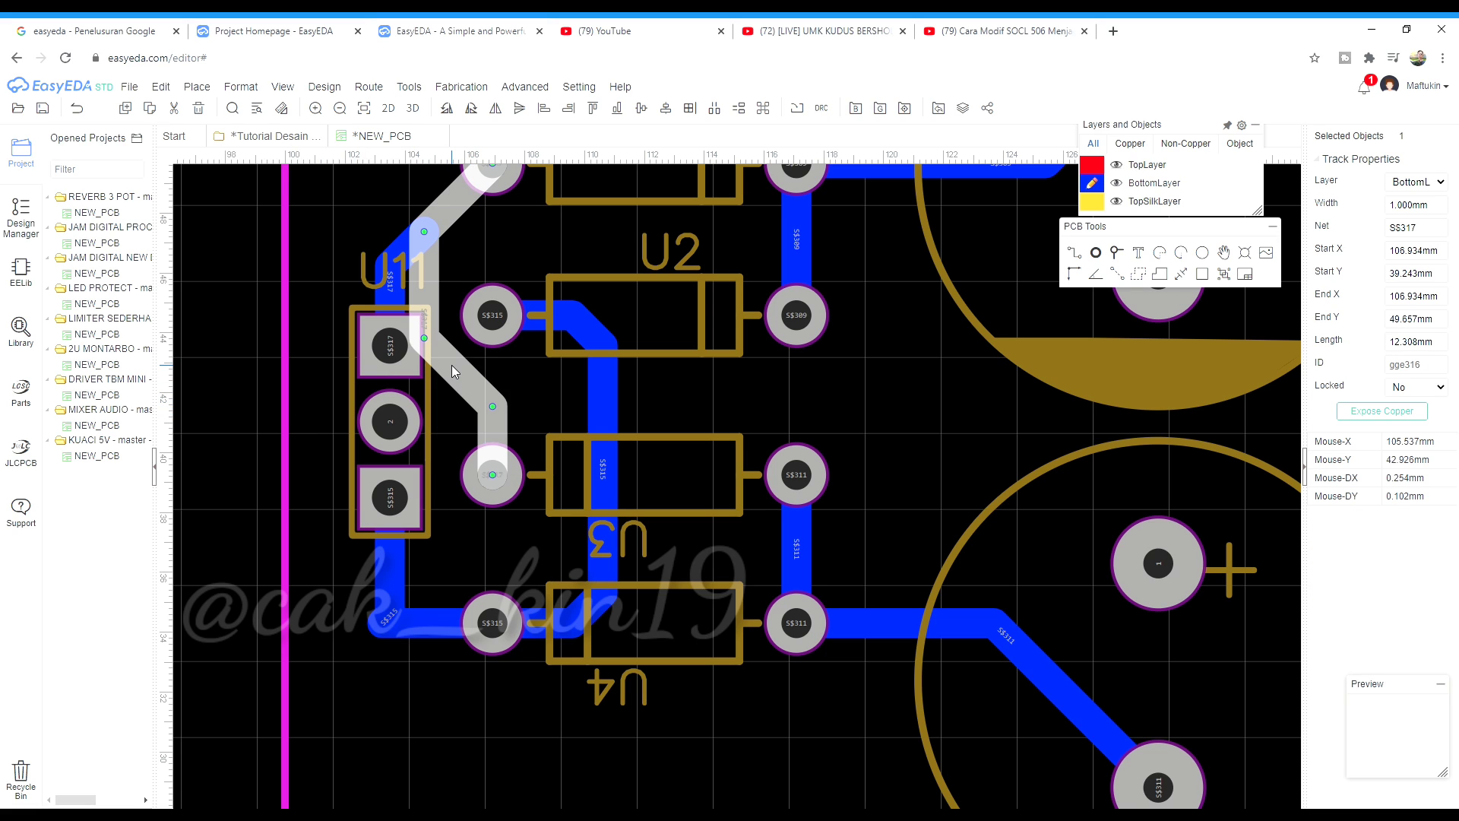
pyautogui.press('Escape')
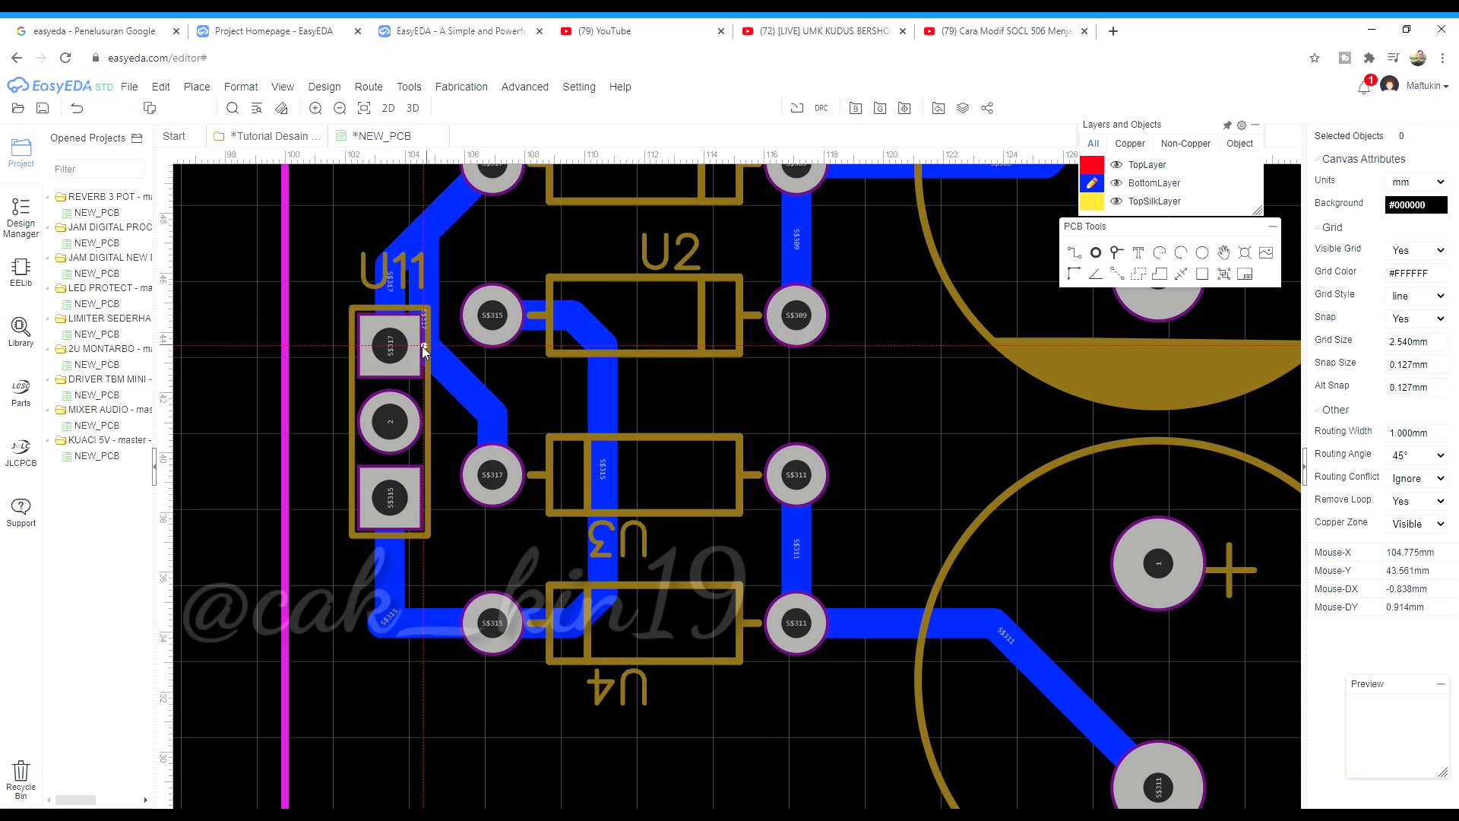
pyautogui.scroll(-2, 414, 350)
pyautogui.scroll(4, 405, 286)
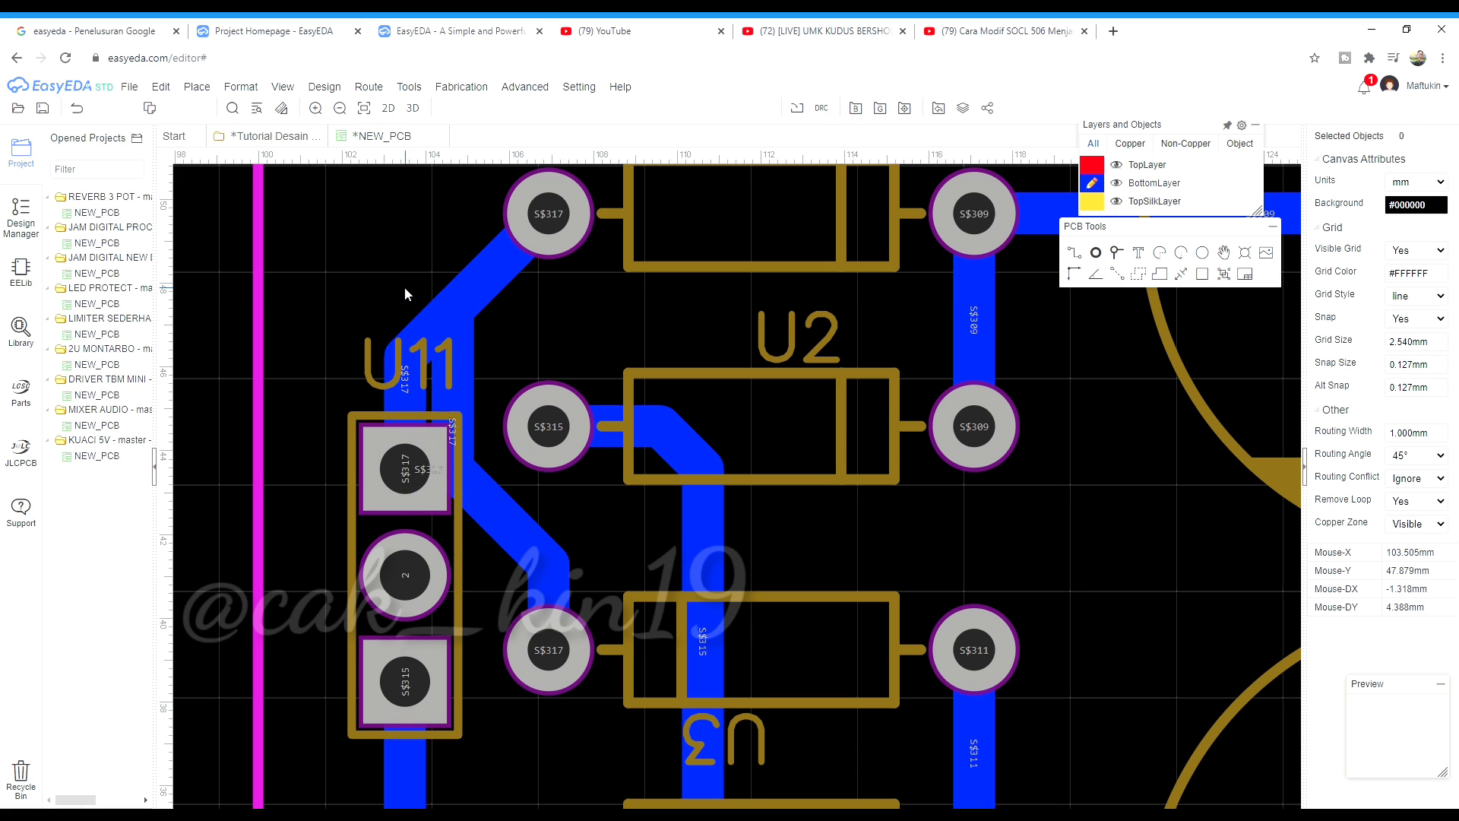
pyautogui.scroll(2, 399, 422)
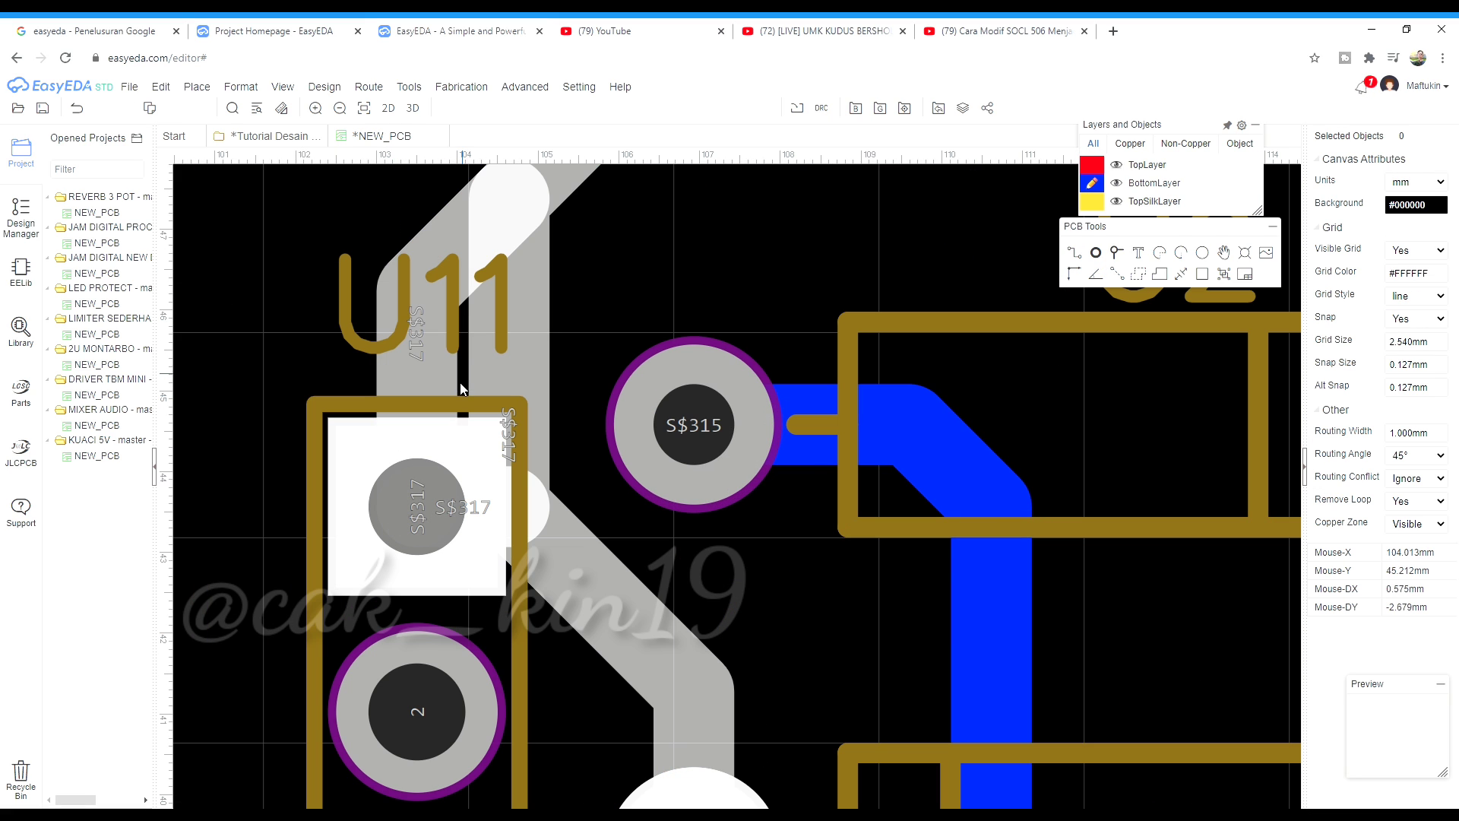
pyautogui.click(1165, 276)
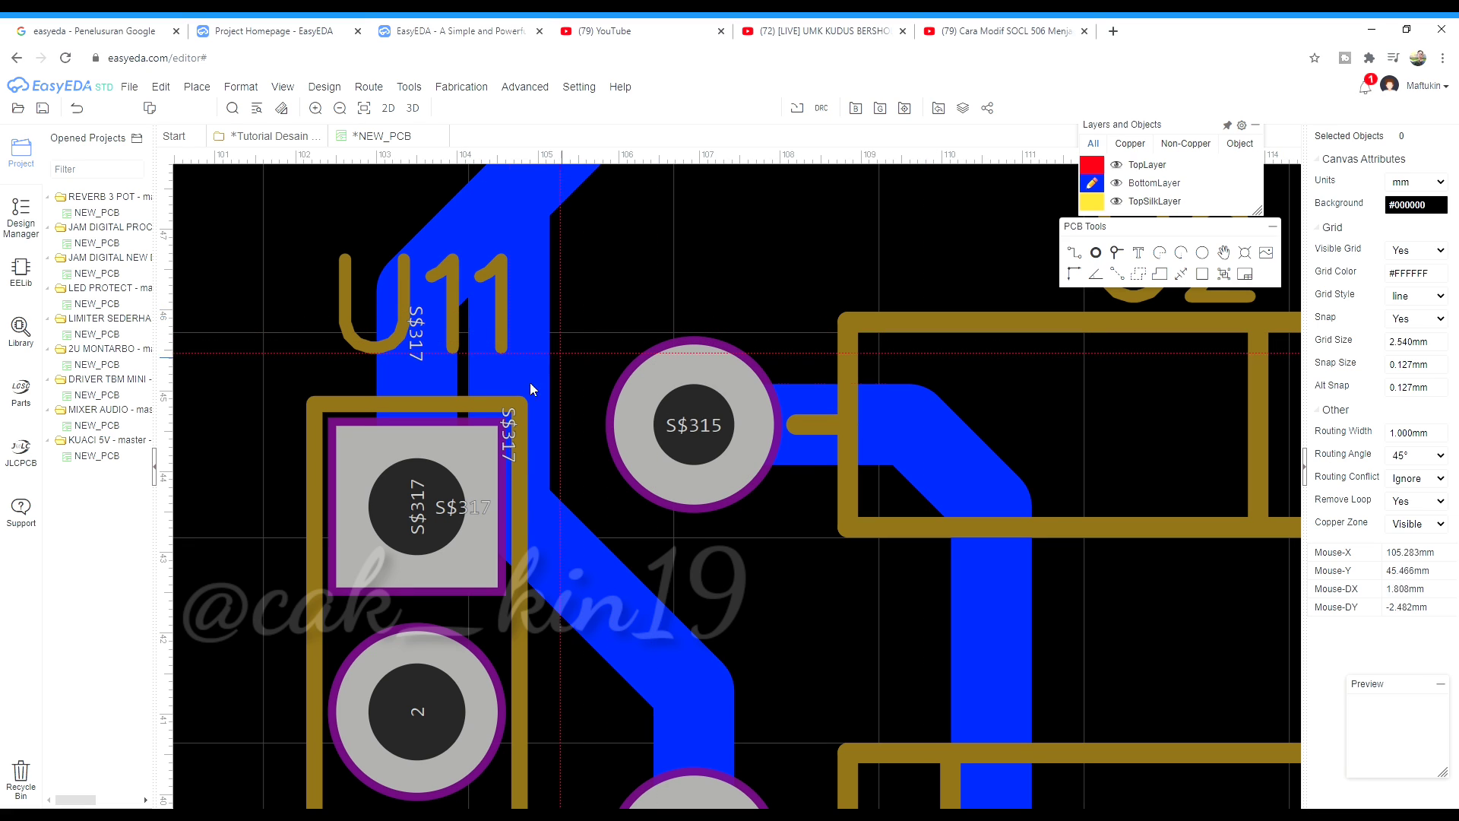
pyautogui.click(514, 202)
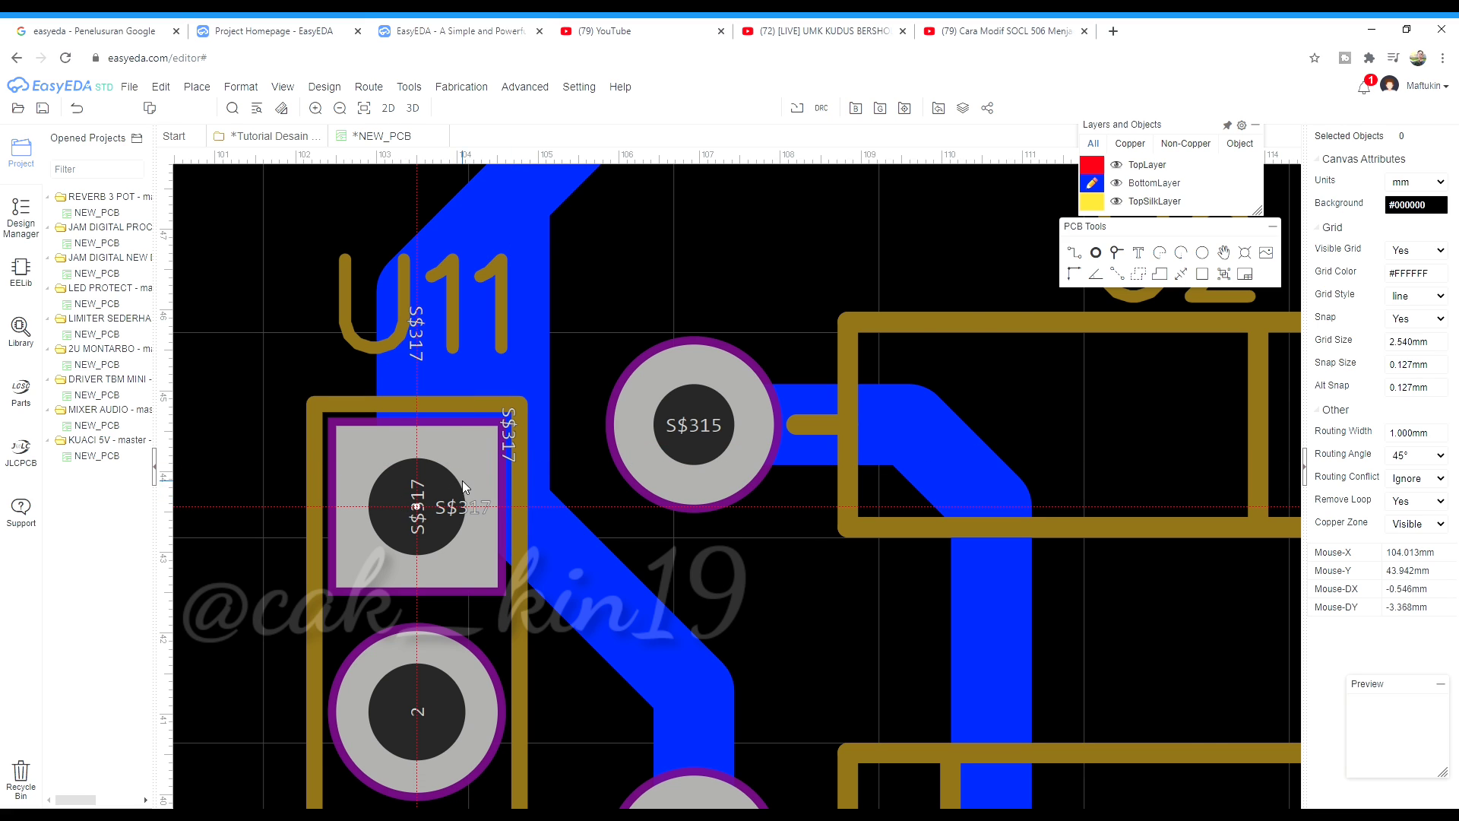
pyautogui.scroll(-5, 462, 480)
pyautogui.scroll(3, 421, 666)
# Reshape the corner of the track running from U11 to U4
pyautogui.click(617, 577)
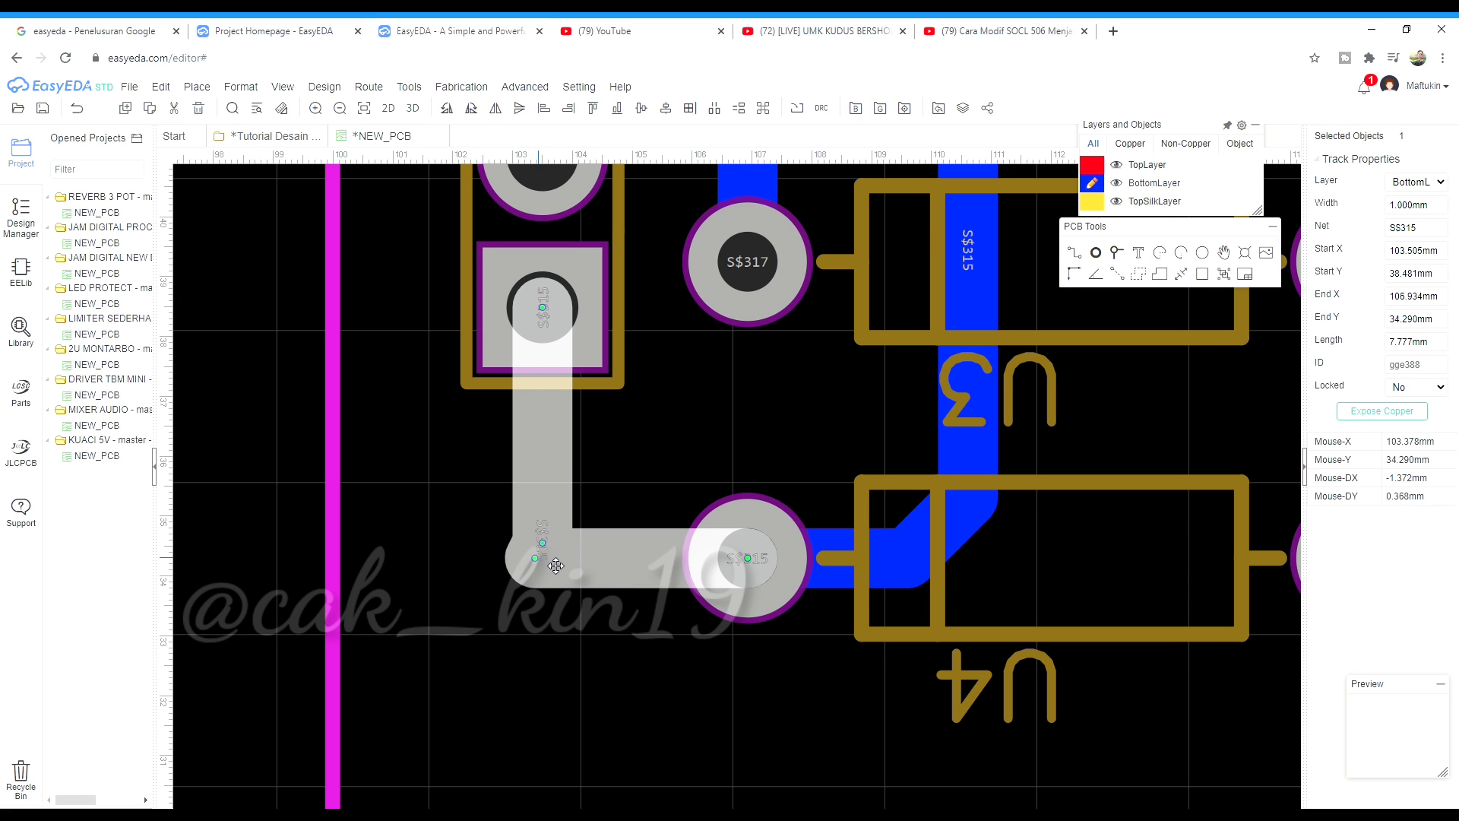
pyautogui.moveTo(555, 565); pyautogui.dragTo(577, 527)
pyautogui.click(605, 561)
pyautogui.click(463, 558)
pyautogui.scroll(-3, 472, 609)
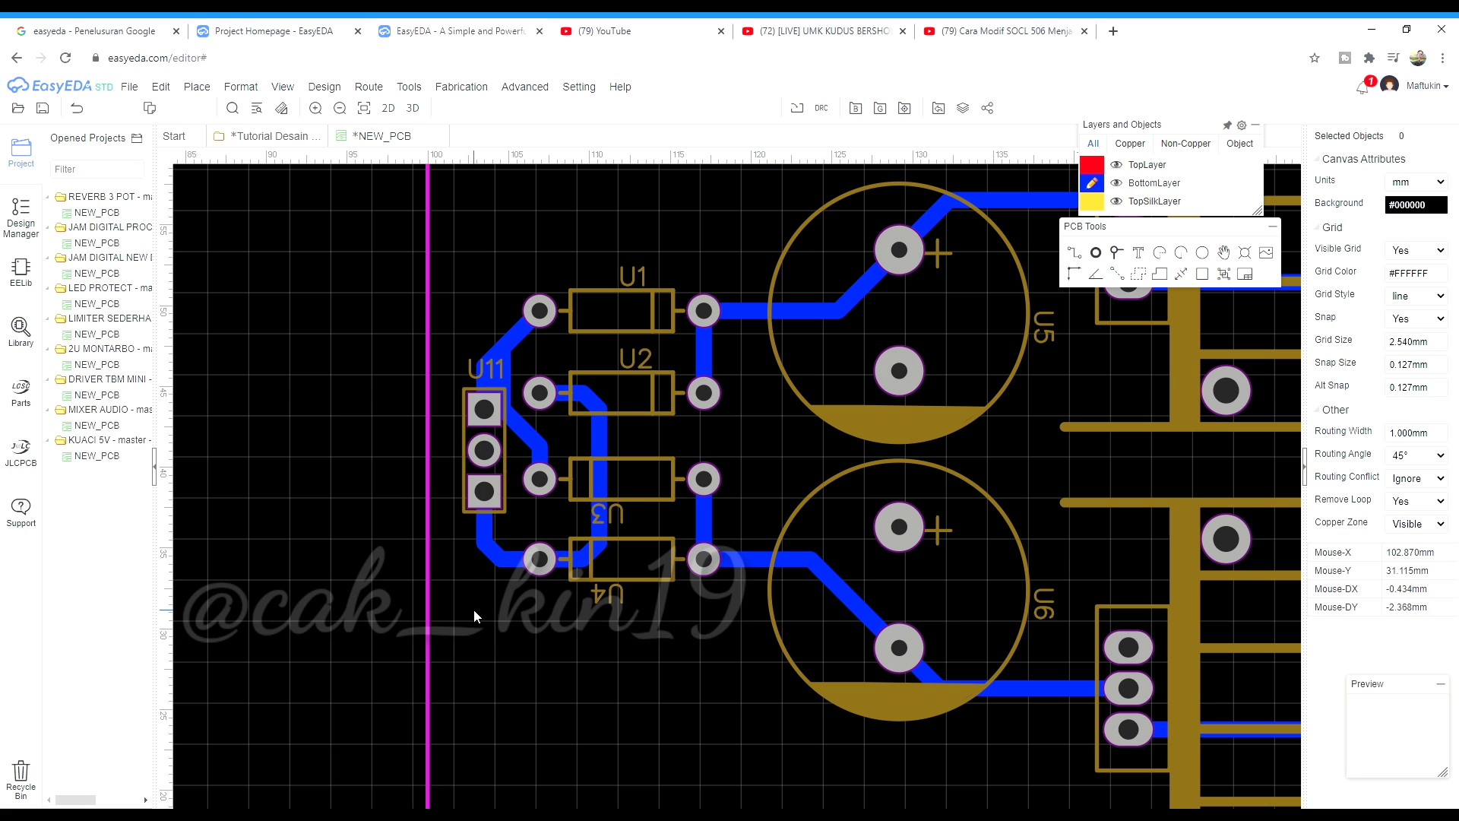
pyautogui.scroll(-5, 473, 609)
pyautogui.scroll(1, 612, 687)
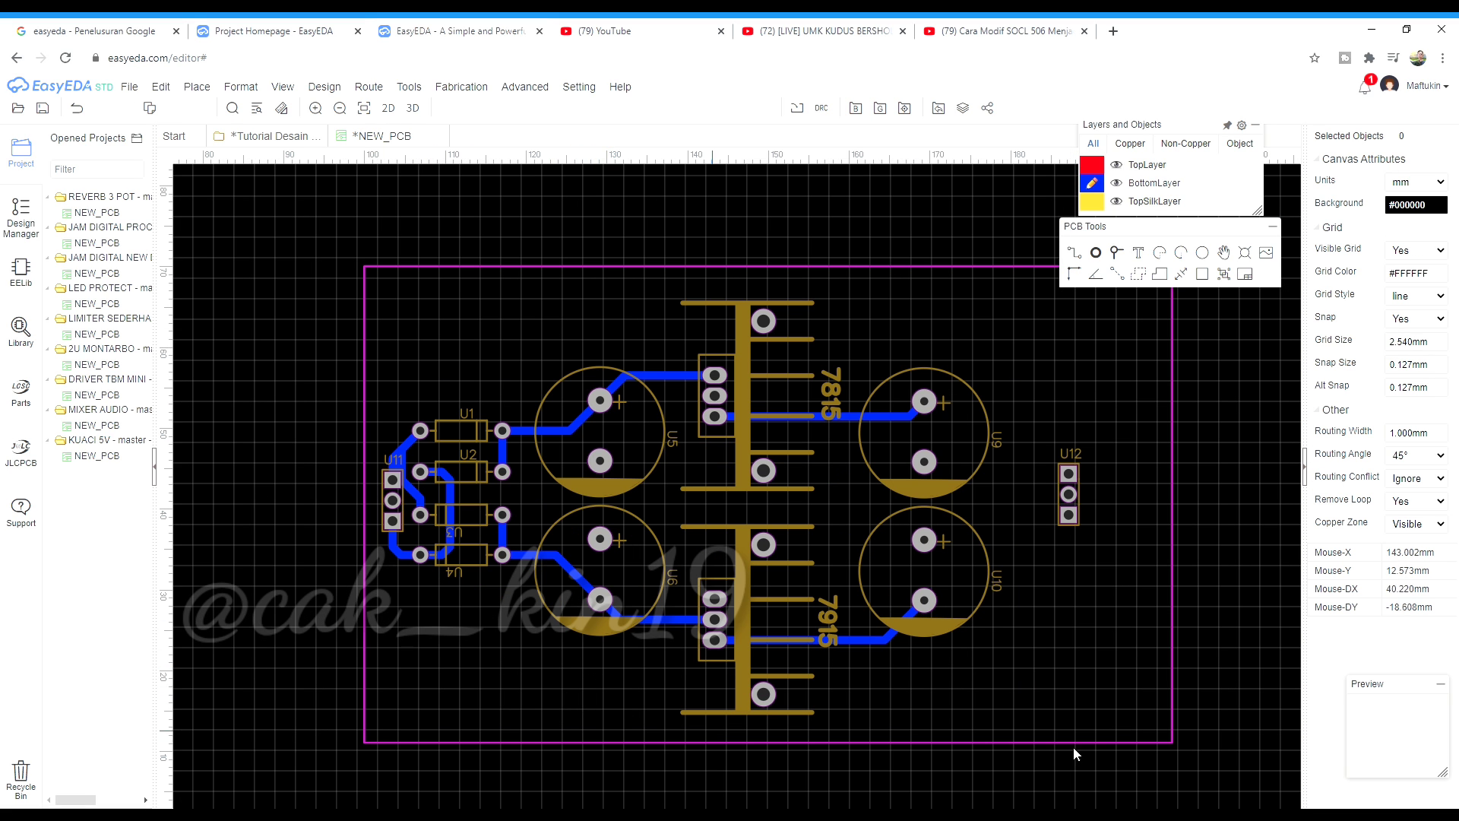
# Shift U12 slightly left and route a bottom-layer track from U9's pad to U12 pin 1
pyautogui.scroll(2, 1096, 526)
pyautogui.moveTo(1054, 487); pyautogui.dragTo(1026, 485)
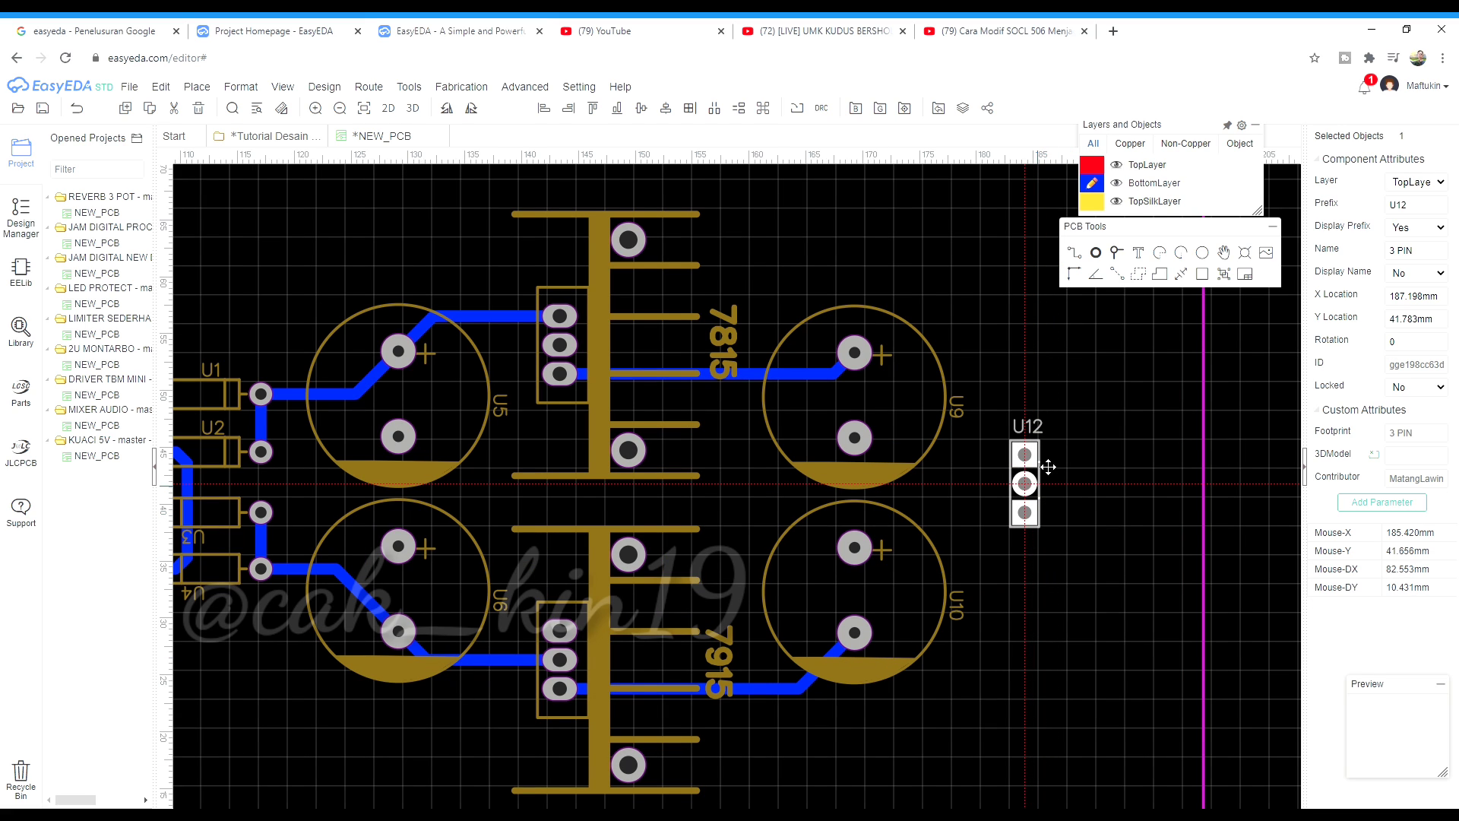
pyautogui.click(1074, 253)
pyautogui.scroll(2, 1043, 515)
pyautogui.click(627, 175)
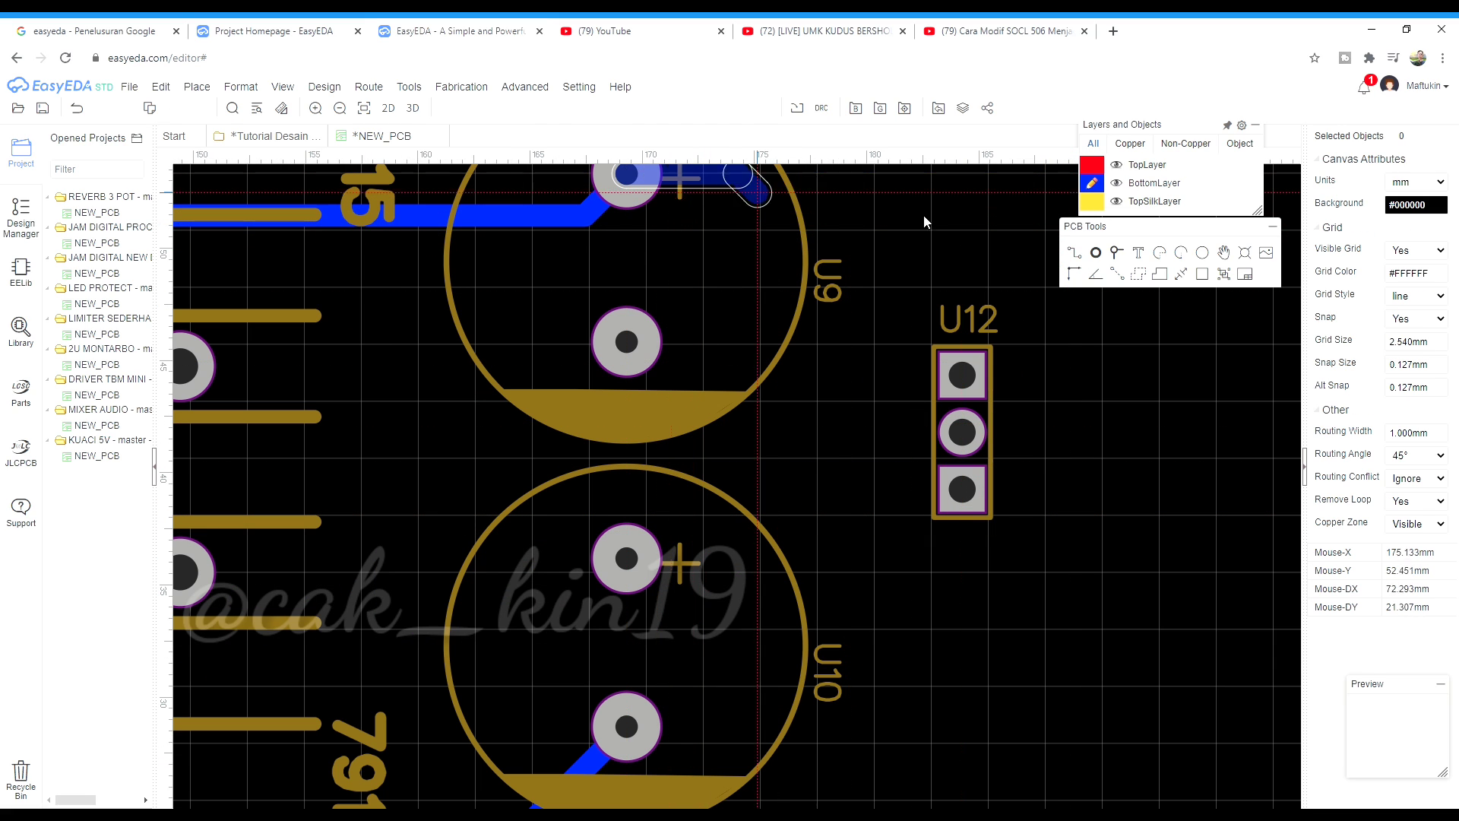
pyautogui.click(962, 287)
pyautogui.click(964, 365)
# Route a bottom-layer track from U10's lower pad to U12 pin 3
pyautogui.scroll(-1, 685, 408)
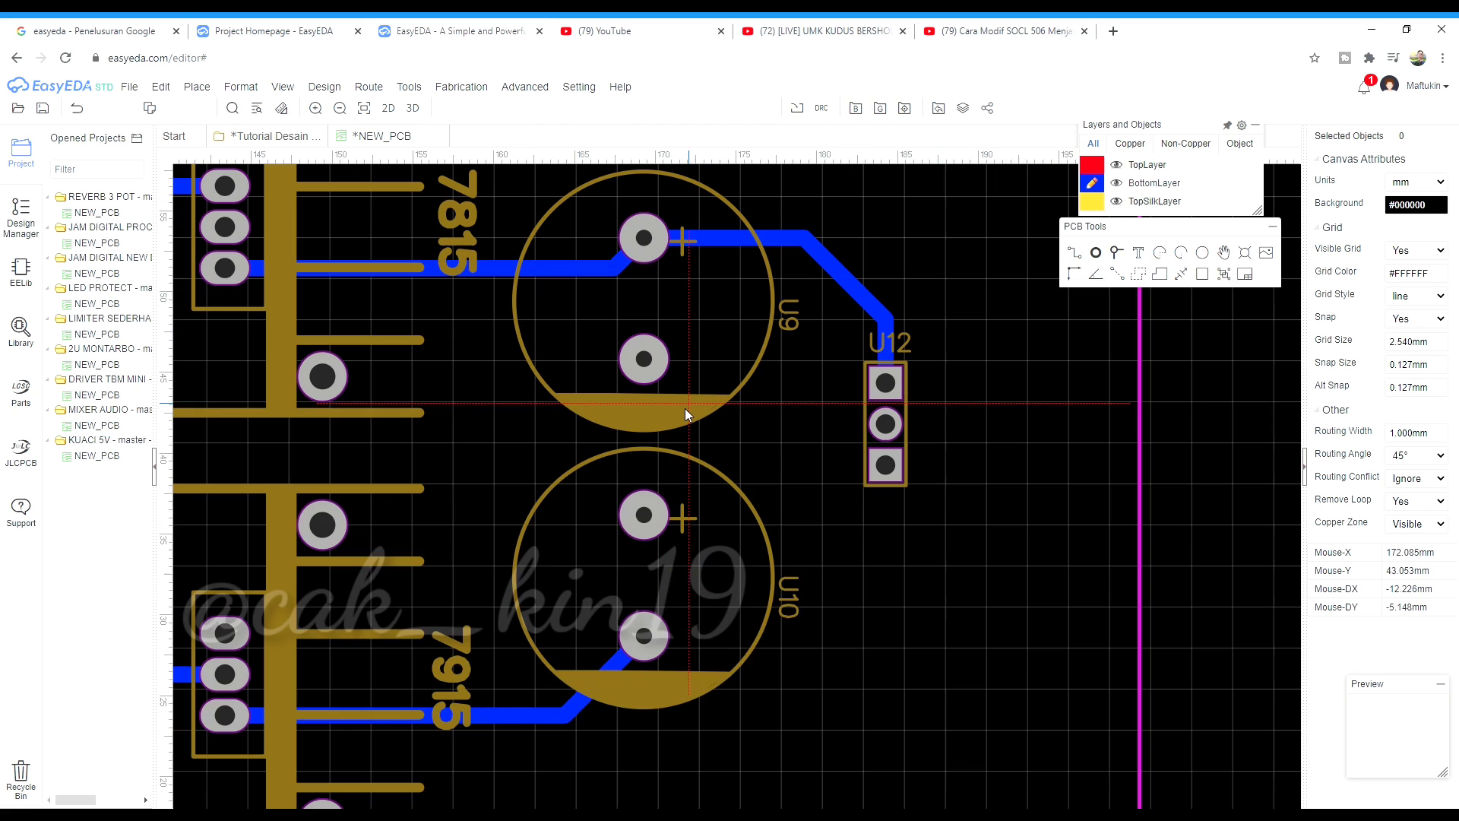
pyautogui.click(643, 633)
pyautogui.click(885, 465)
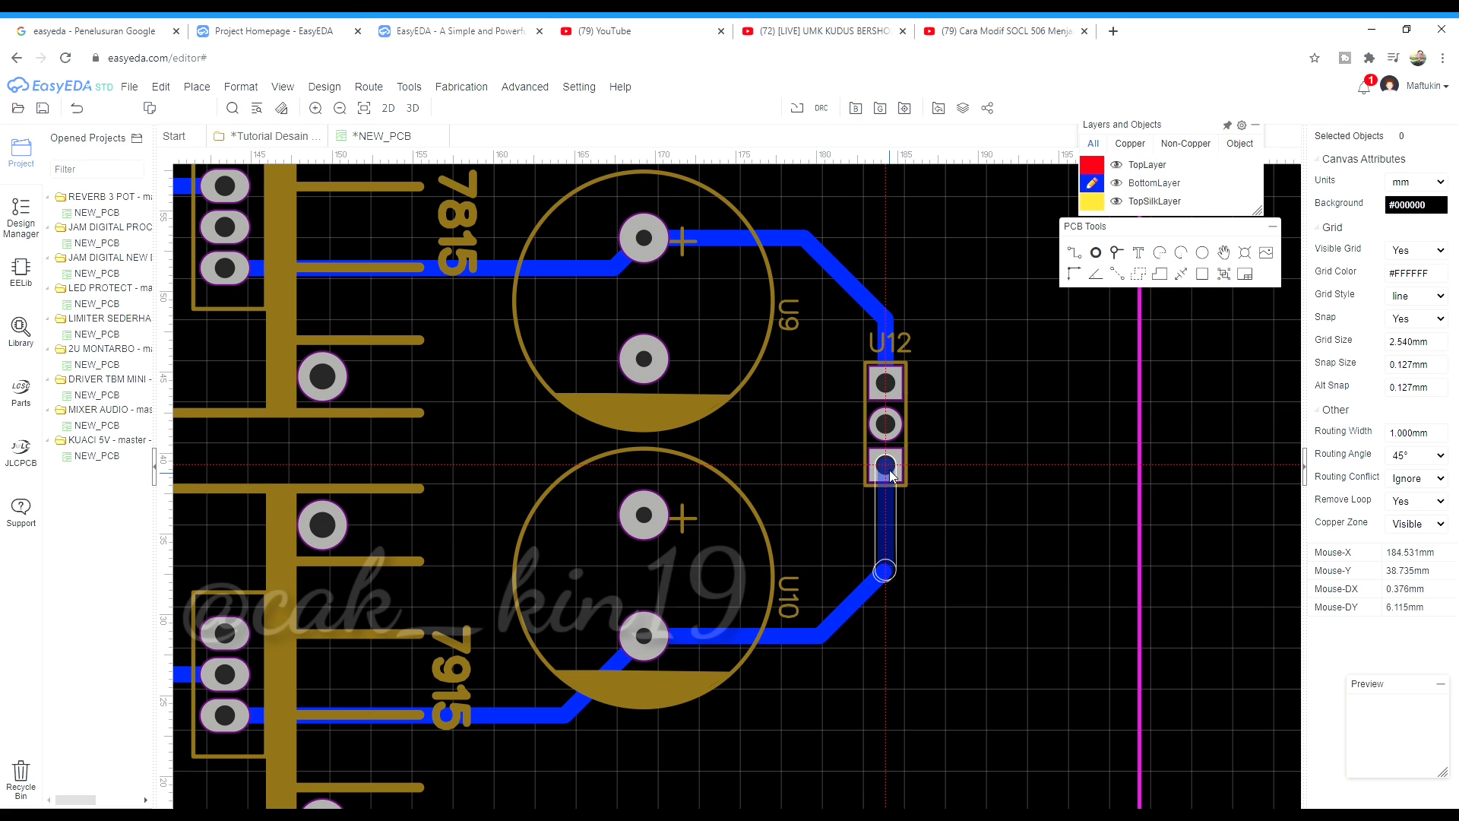
pyautogui.scroll(-2, 899, 604)
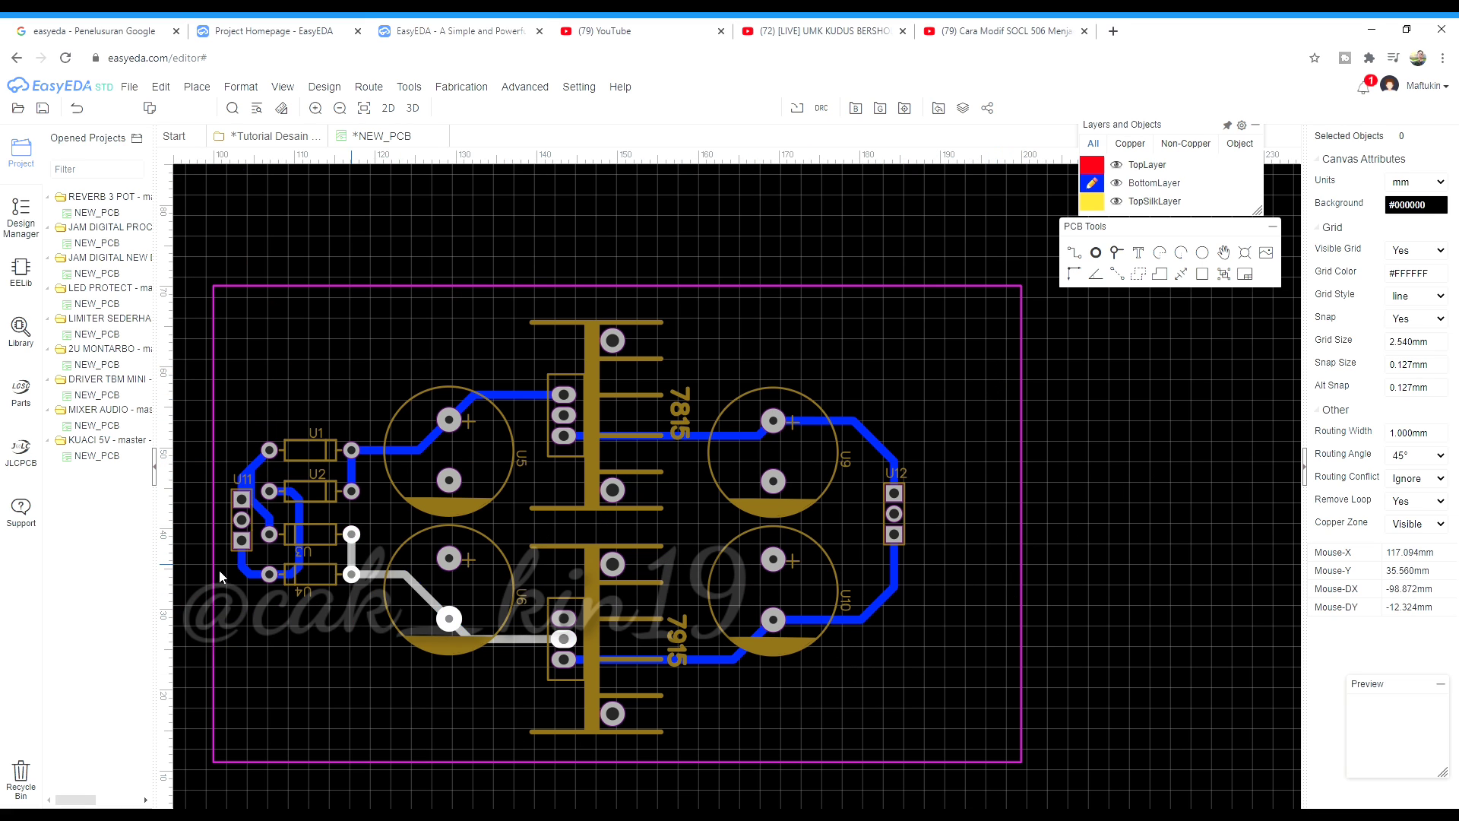
pyautogui.moveTo(814, 597); pyautogui.dragTo(847, 594, button='right')
pyautogui.scroll(3, 504, 480)
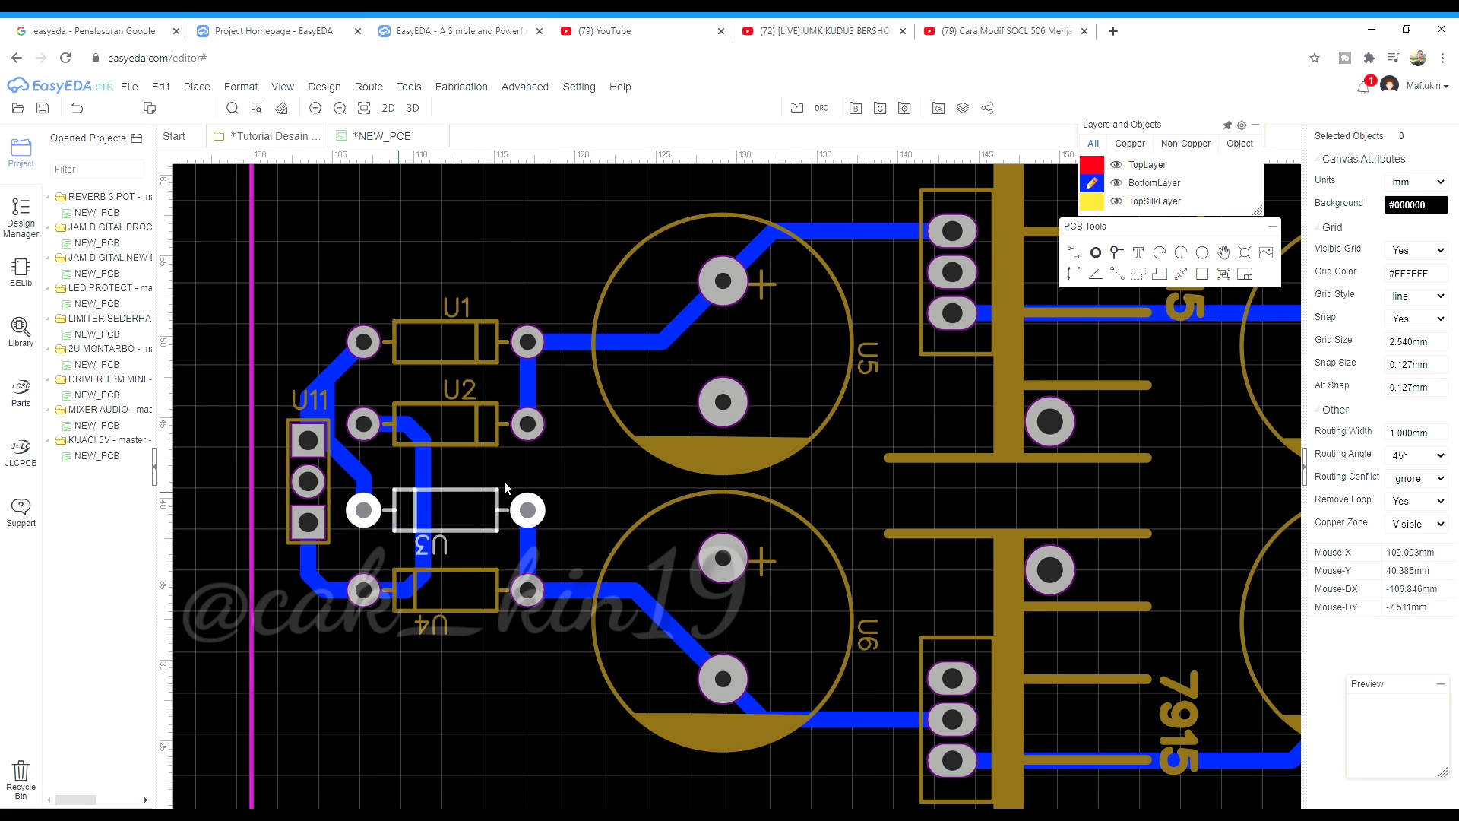
# Put the common pads of U5, U6 and the 7815 regulator on net 100
pyautogui.click(672, 377)
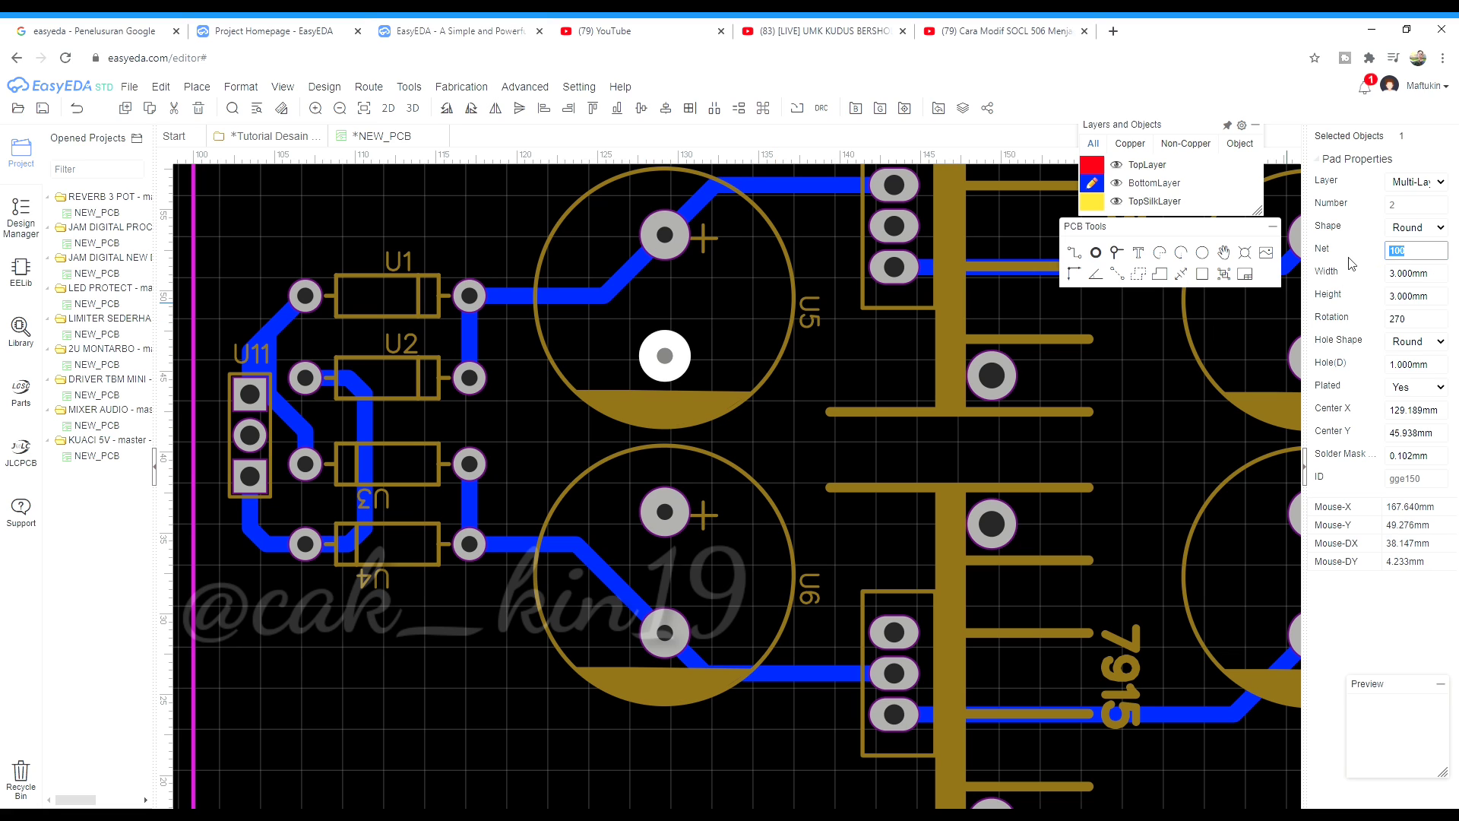
pyautogui.click(665, 512)
pyautogui.click(665, 511)
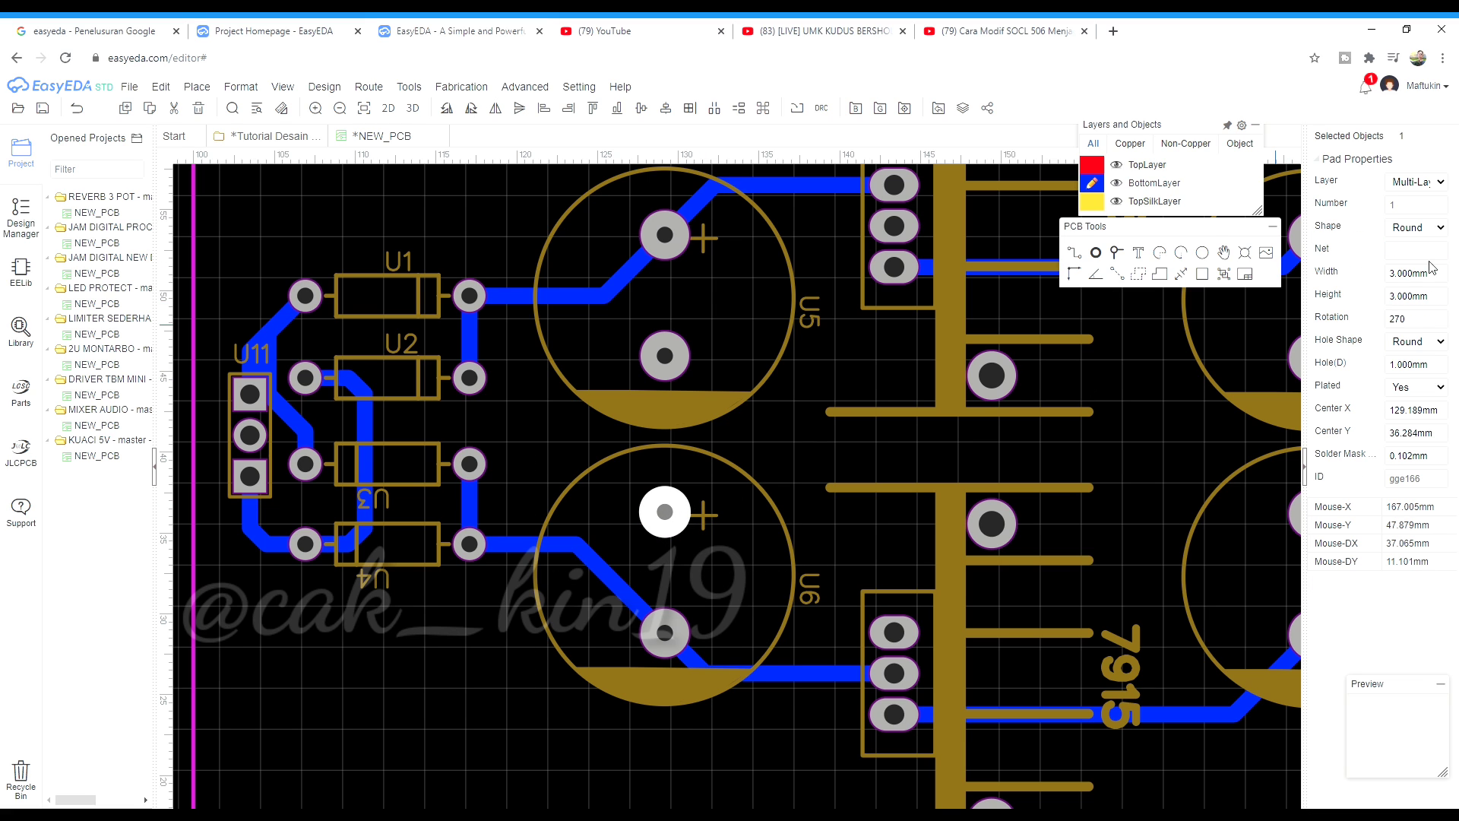
pyautogui.scroll(-3, 845, 376)
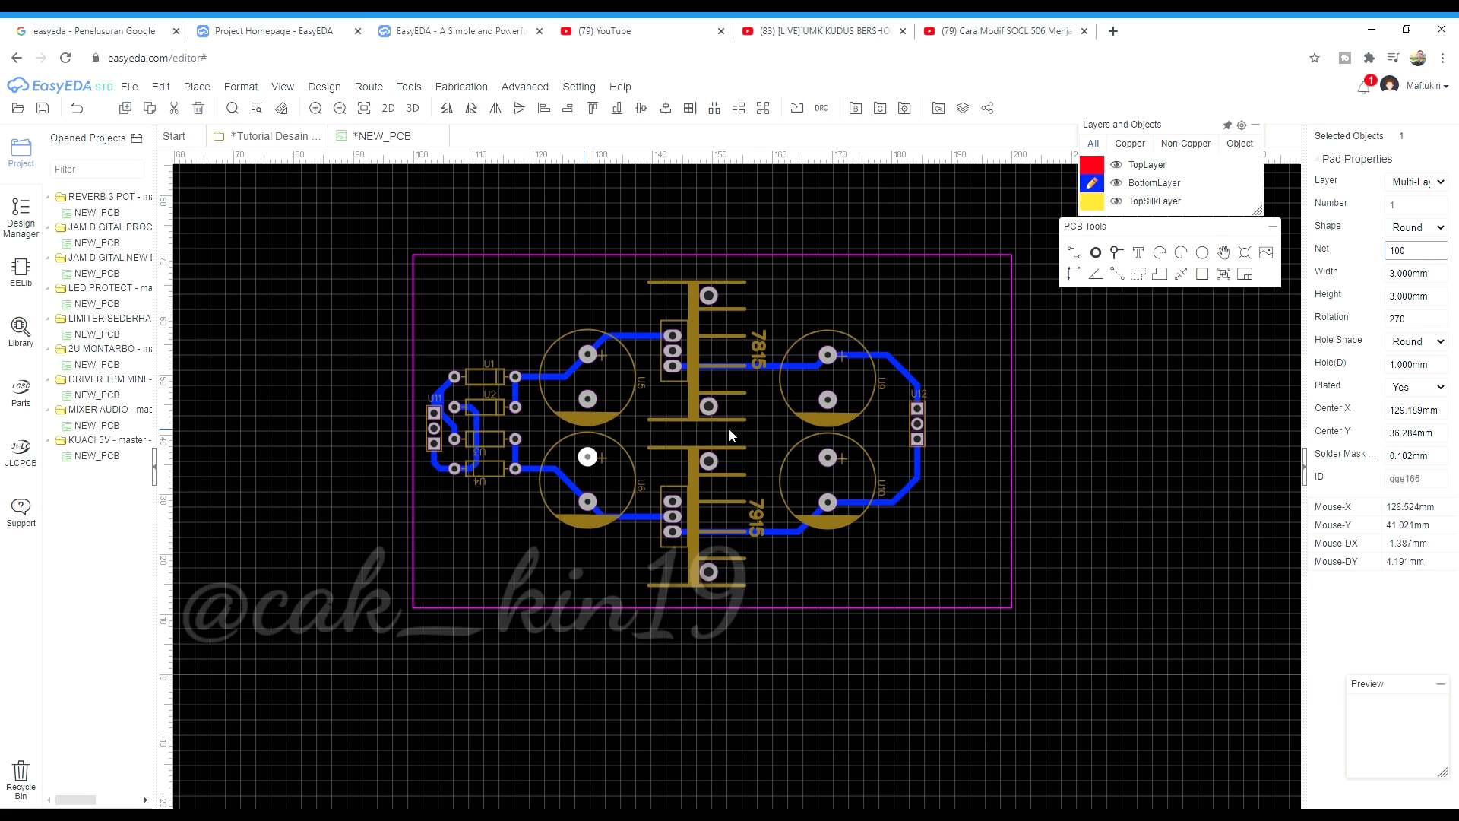
pyautogui.scroll(2, 700, 432)
pyautogui.click(612, 283)
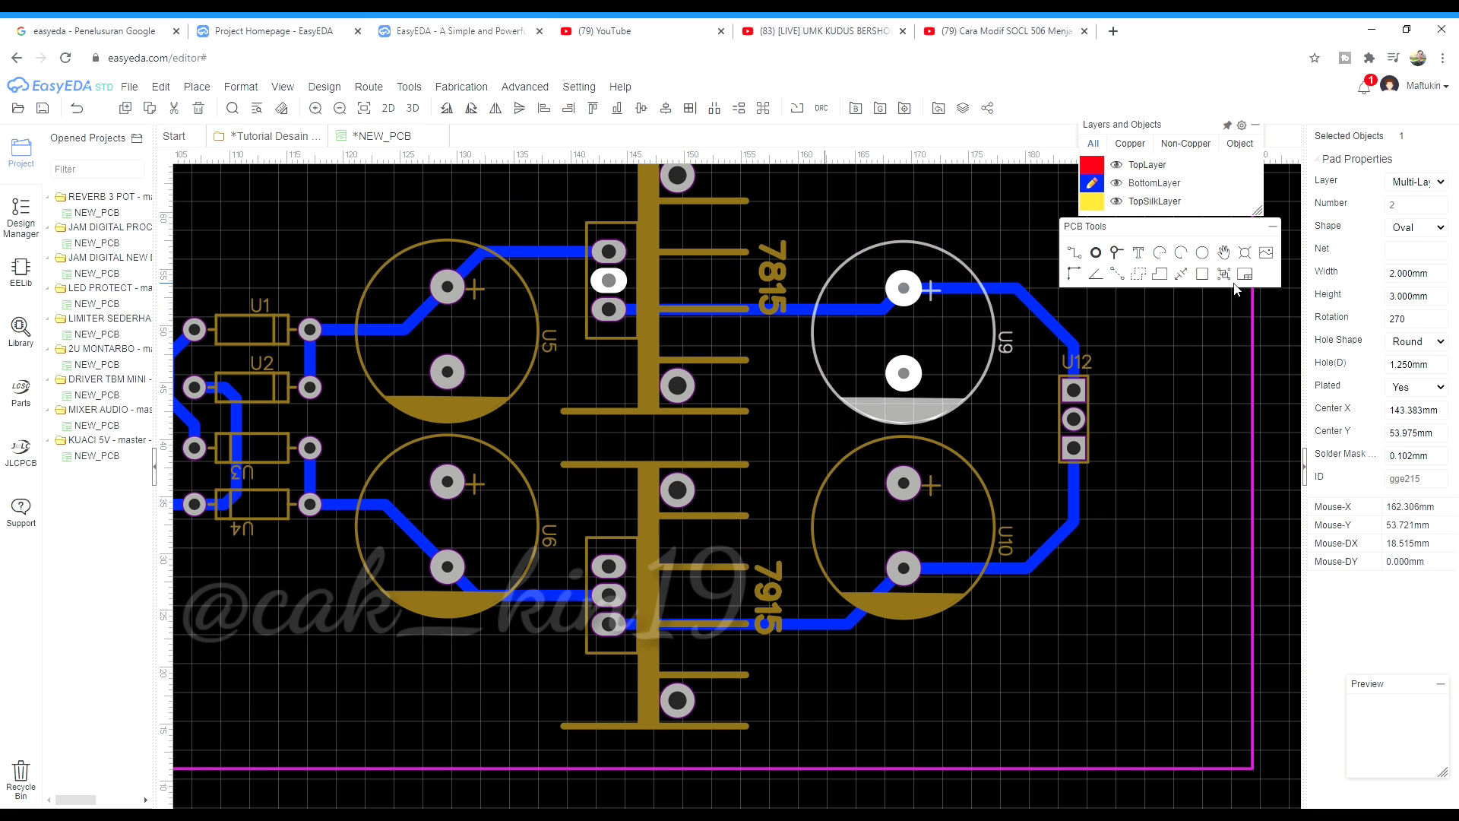
pyautogui.click(1437, 256)
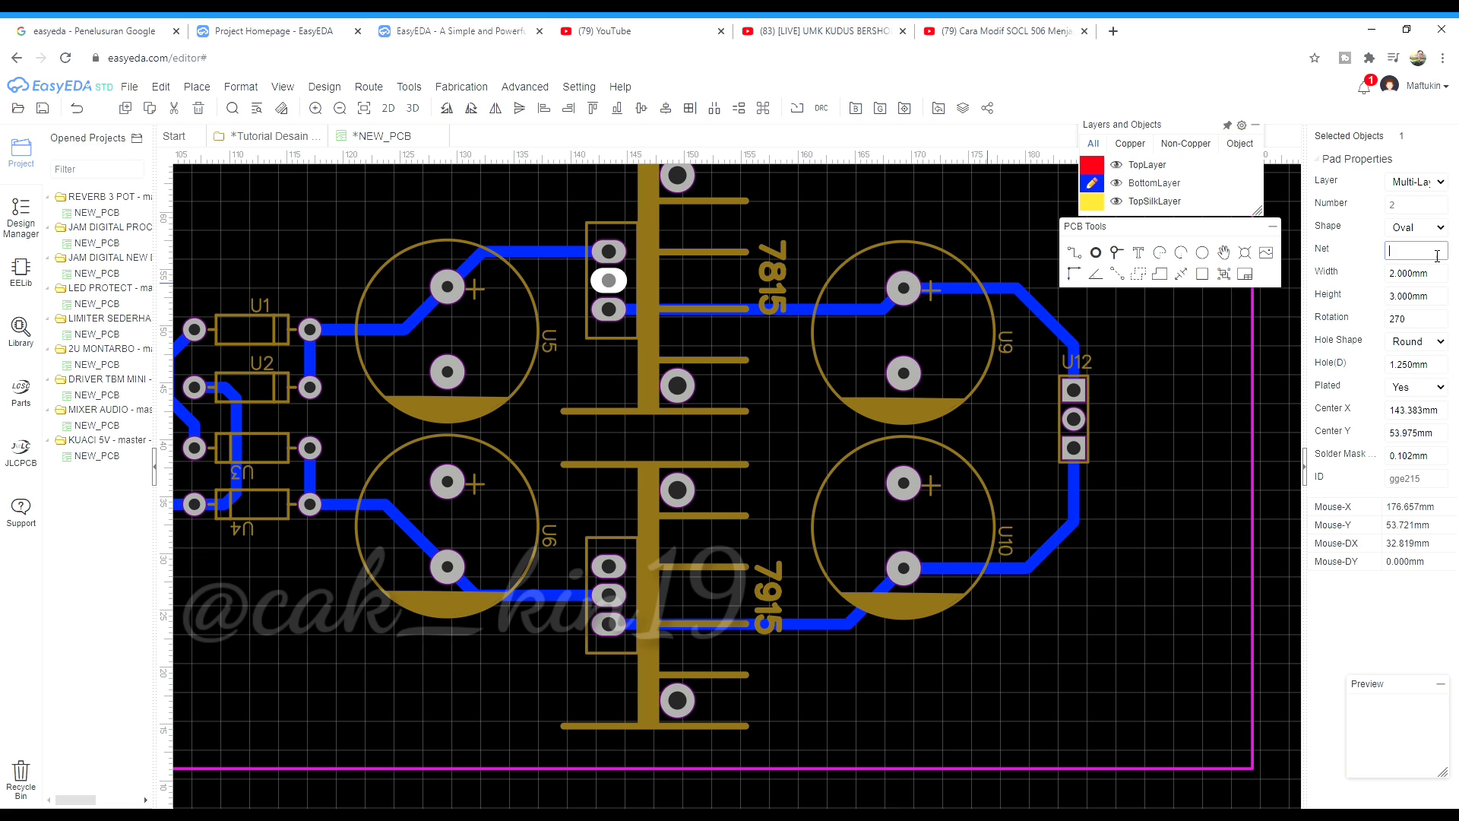
# Set the common pads of the 7915, U9, U10, U12 and U11 to net 100
pyautogui.click(615, 567)
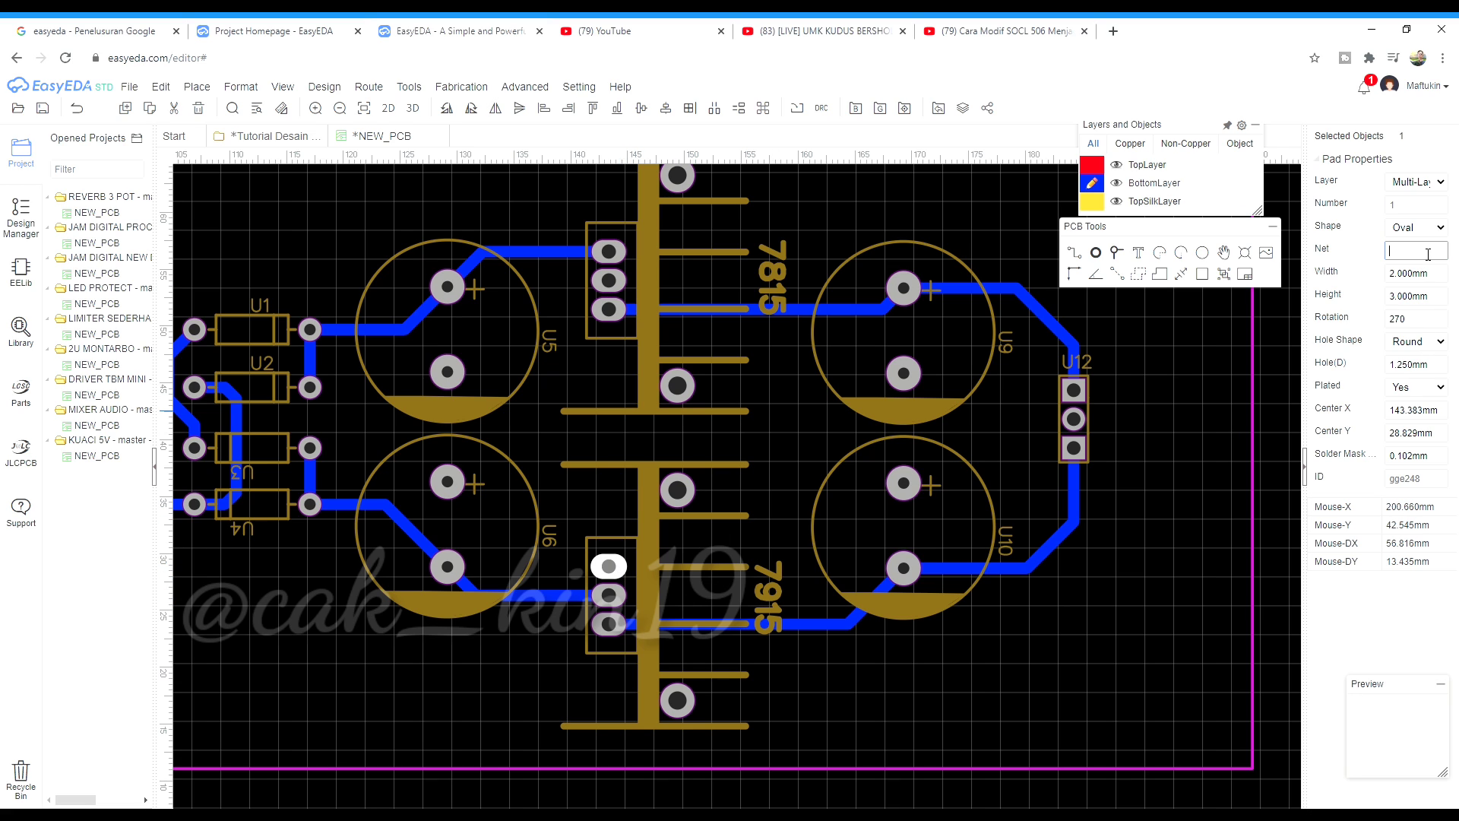
pyautogui.click(904, 373)
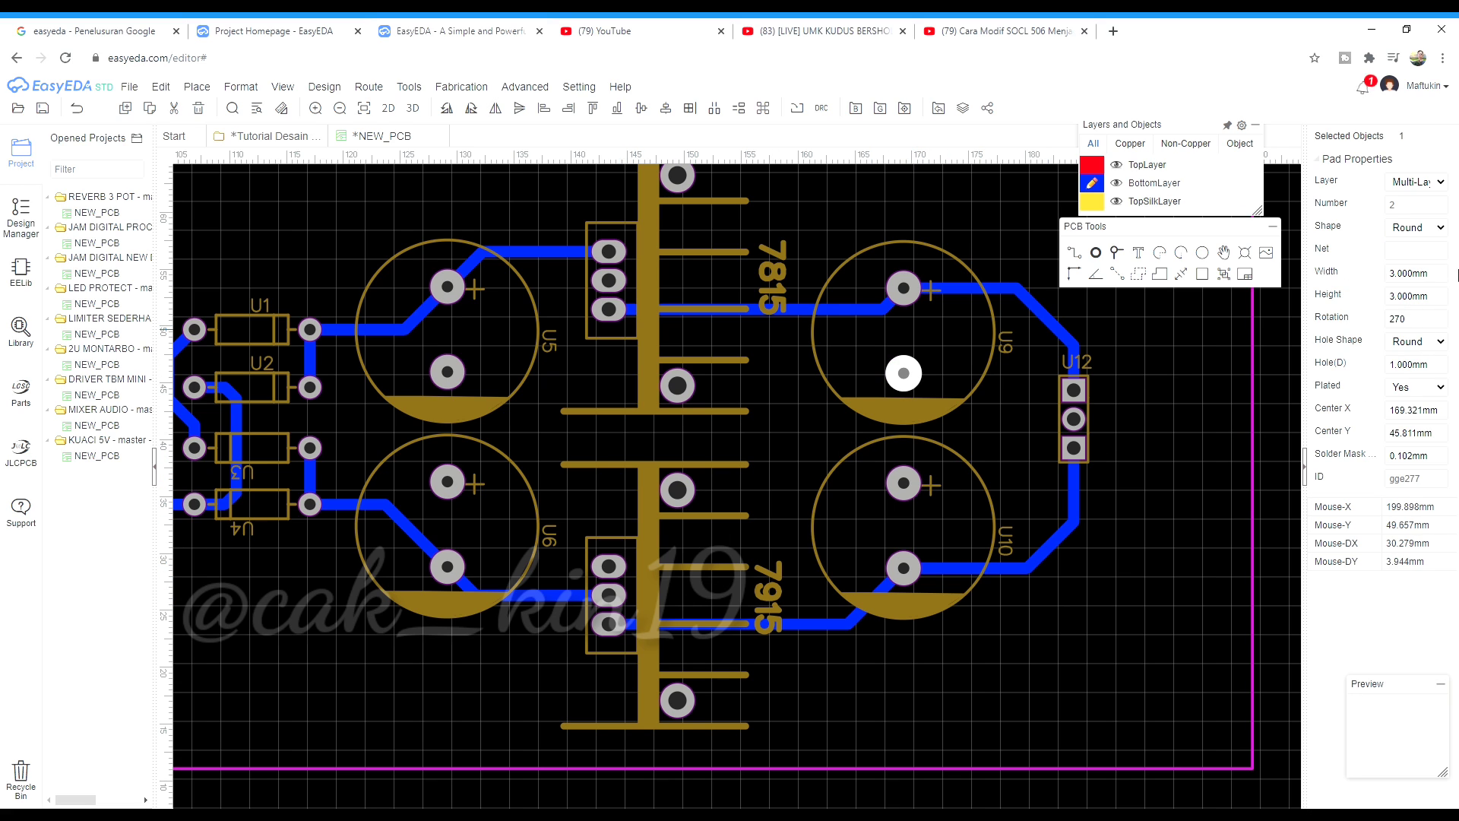
pyautogui.click(897, 478)
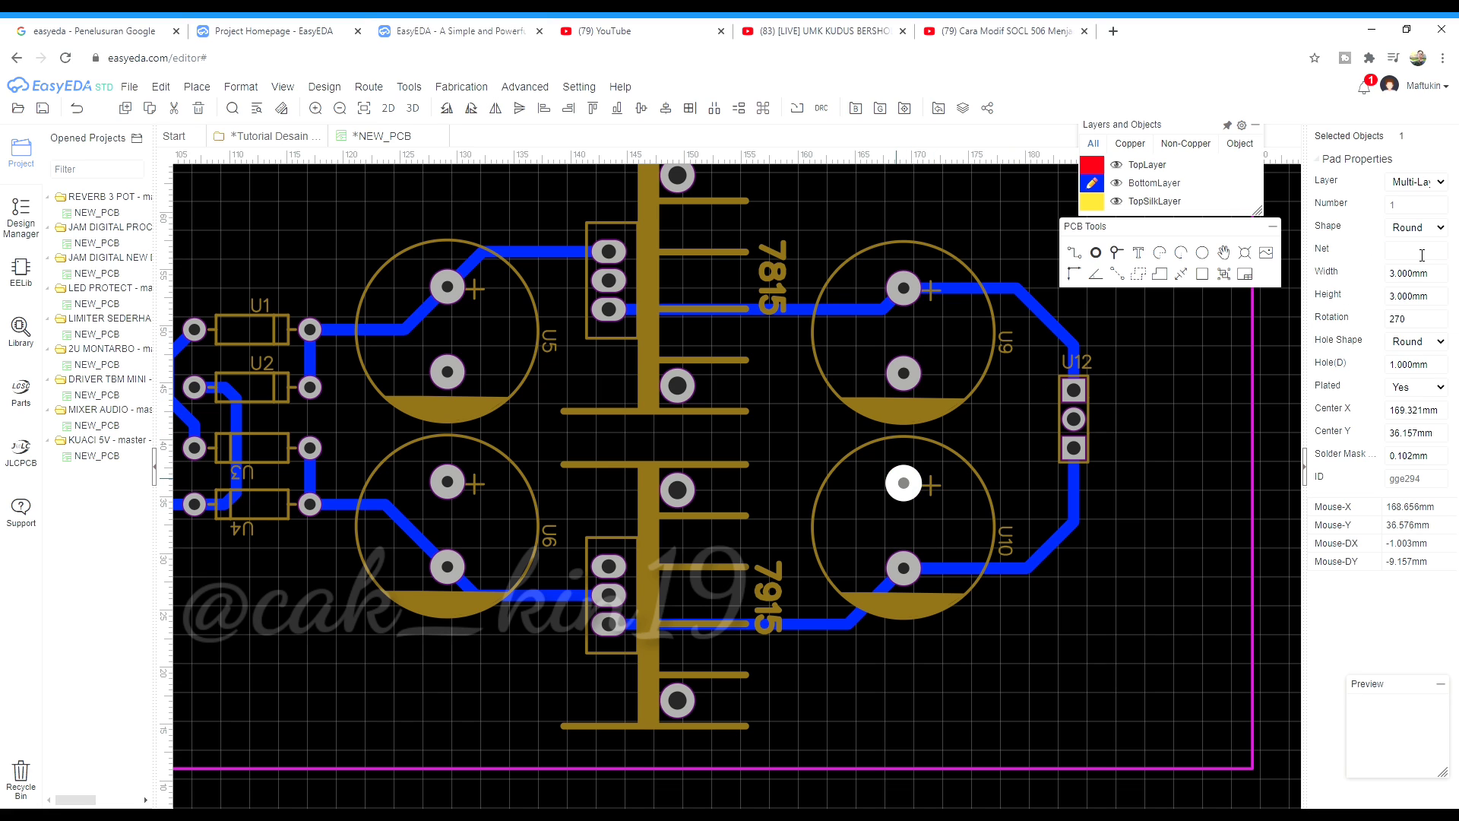
pyautogui.click(1081, 420)
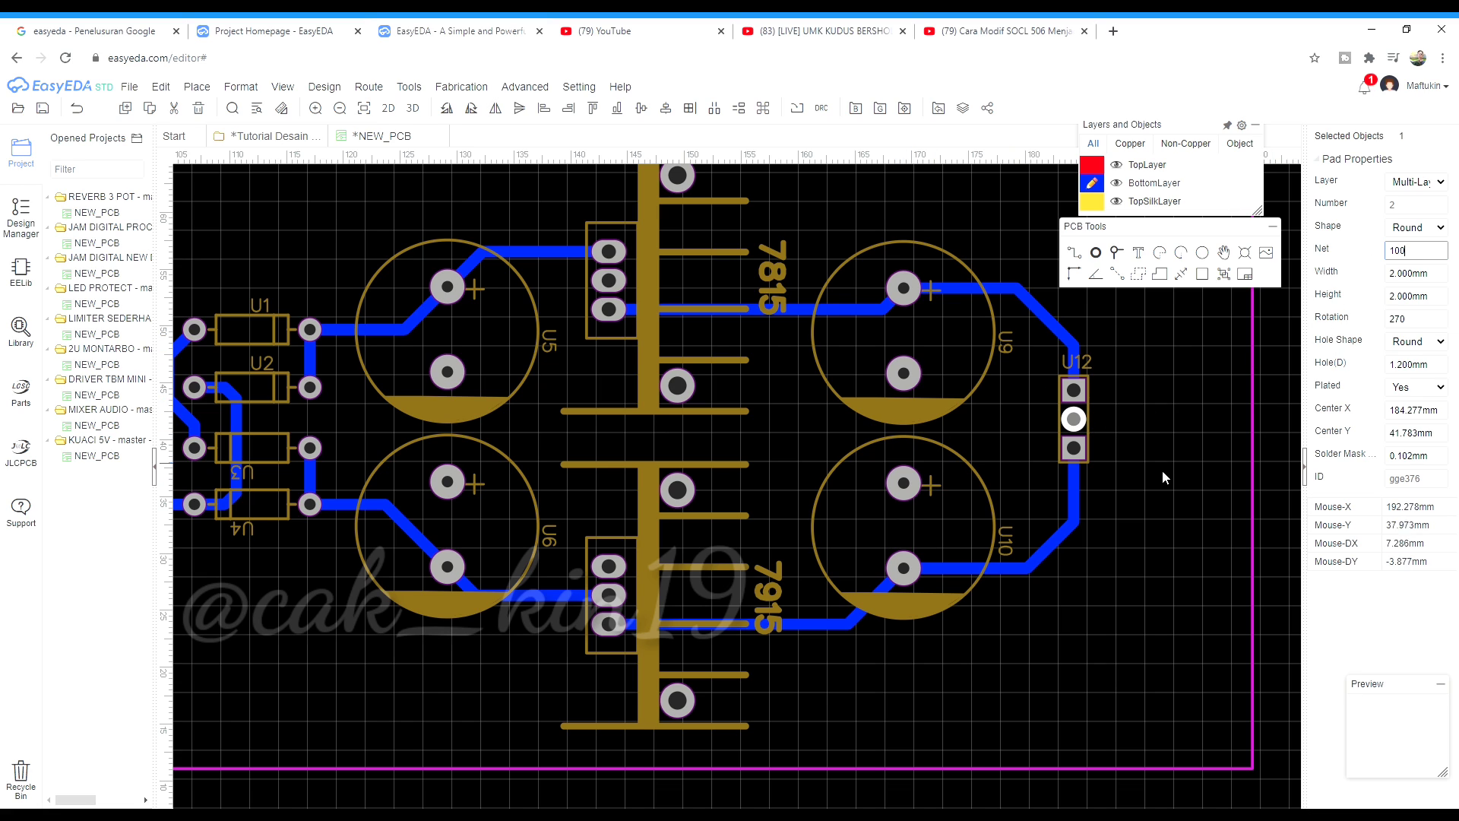
pyautogui.scroll(-3, 1147, 502)
pyautogui.scroll(6, 620, 502)
pyautogui.click(621, 429)
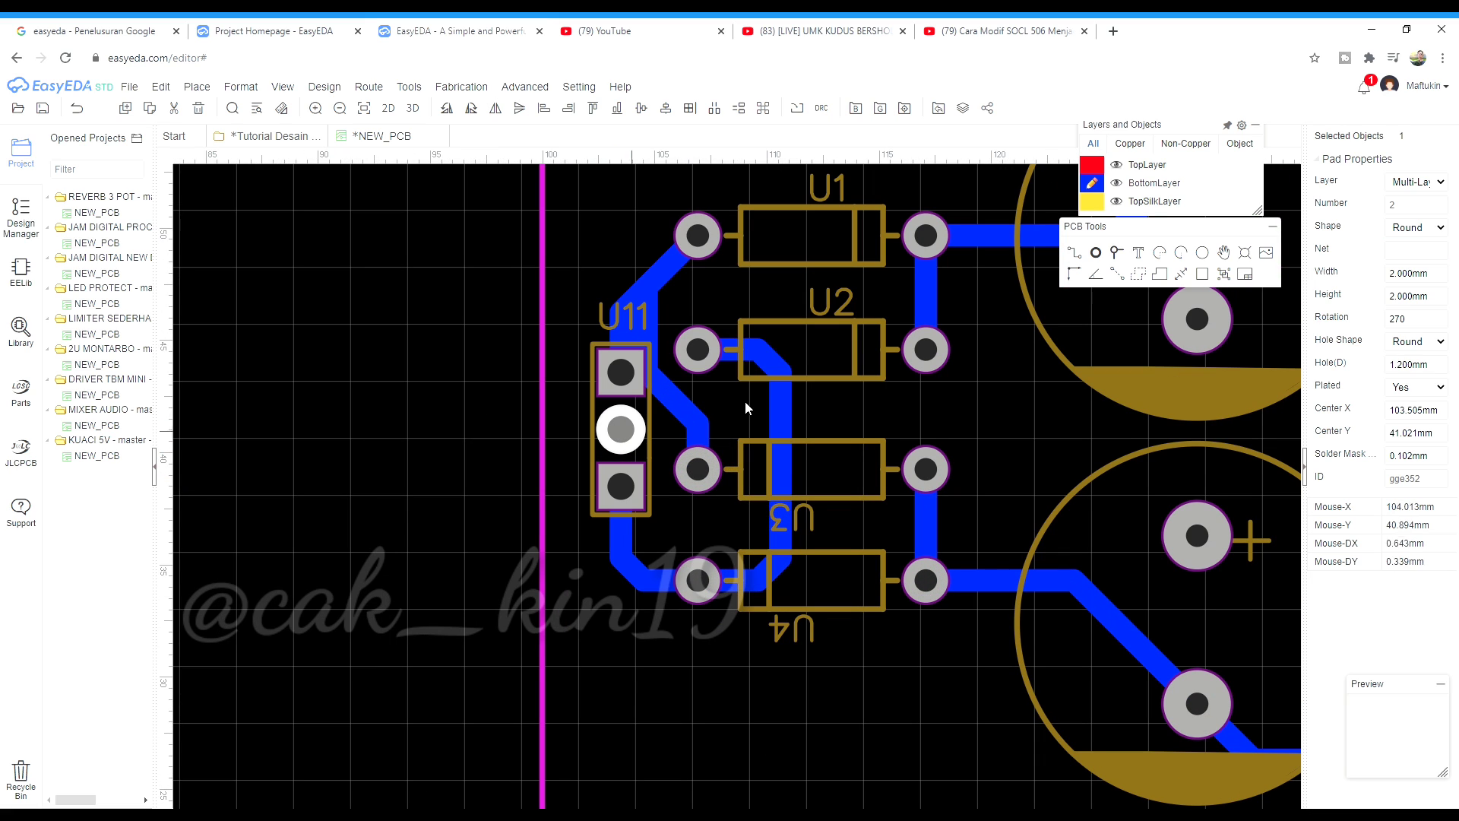
pyautogui.click(614, 249)
pyautogui.scroll(-4, 495, 569)
pyautogui.scroll(-1, 495, 563)
pyautogui.scroll(1, 608, 650)
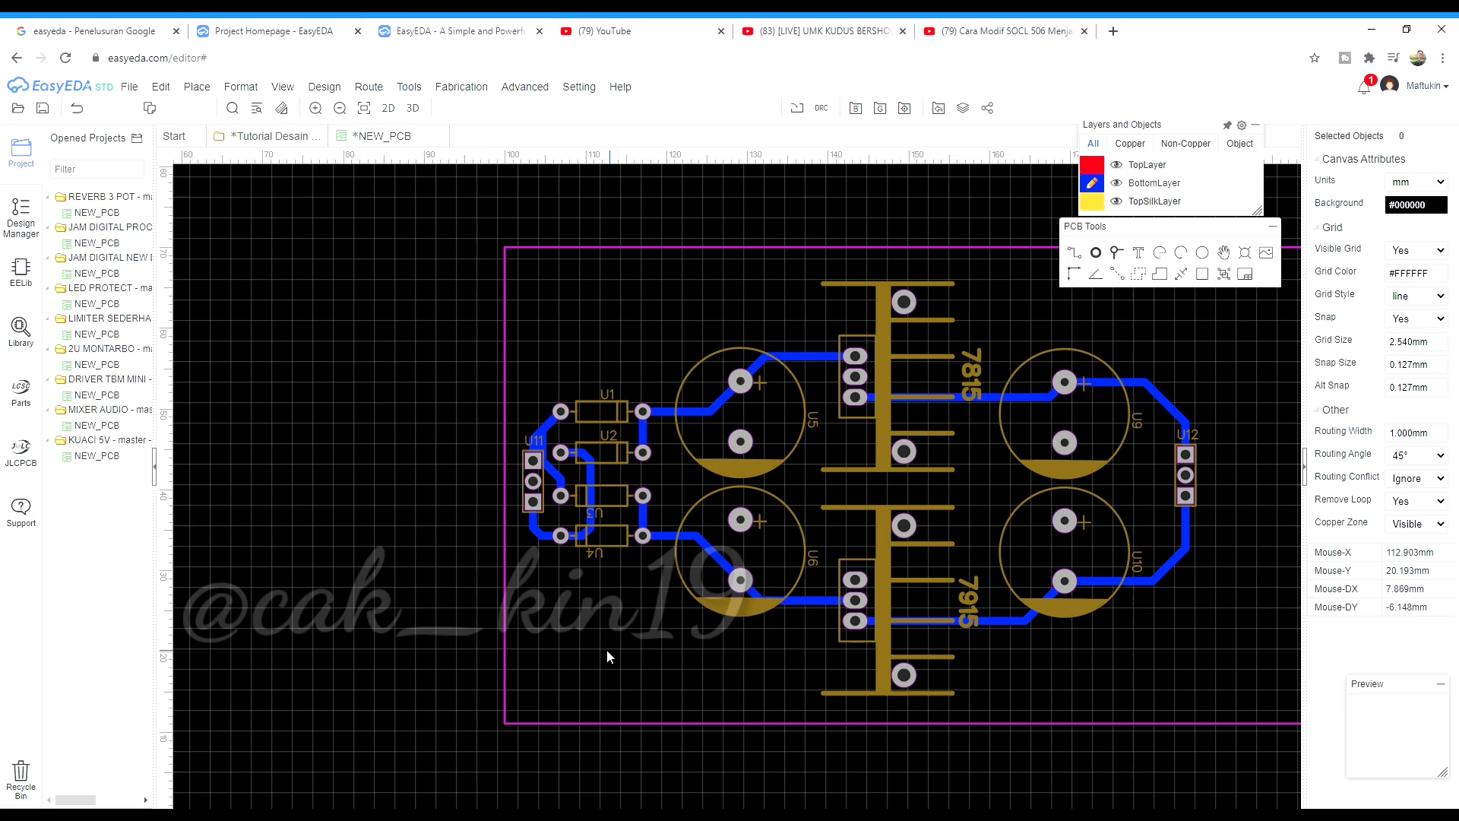
pyautogui.scroll(-1, 443, 562)
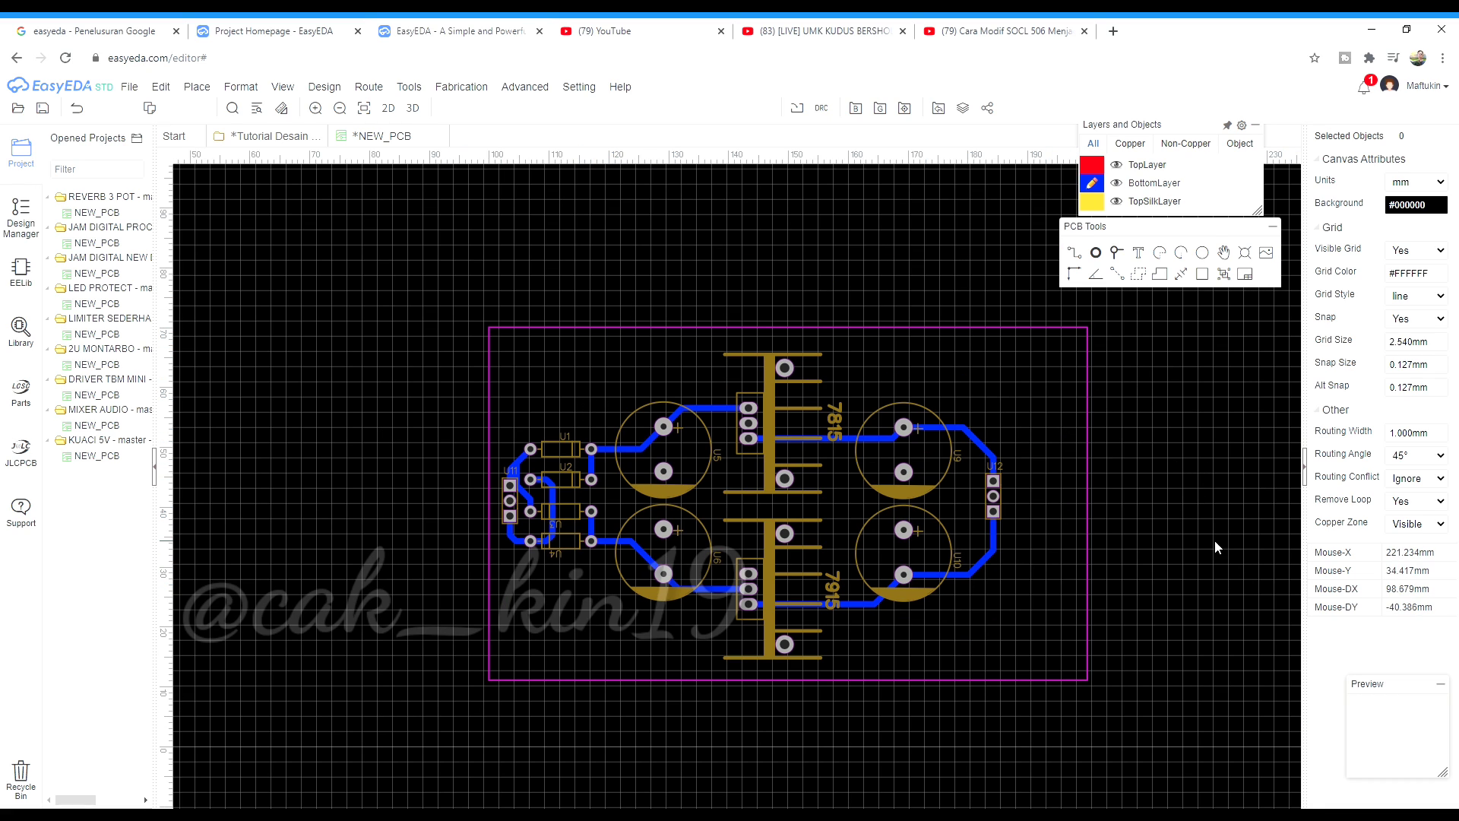
# Start a new copper area assigned to net 100
pyautogui.click(1139, 275)
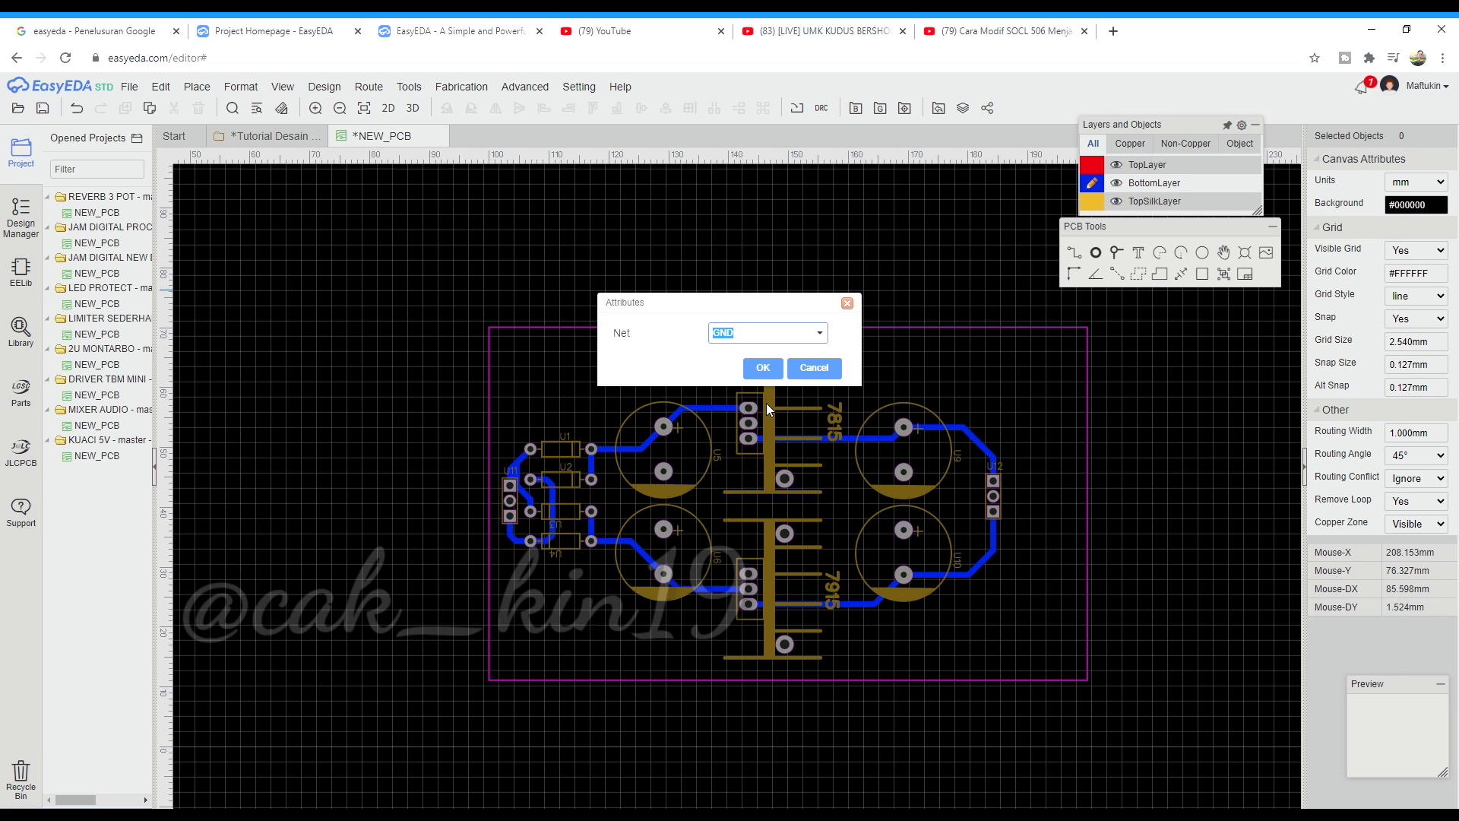
pyautogui.click(820, 334)
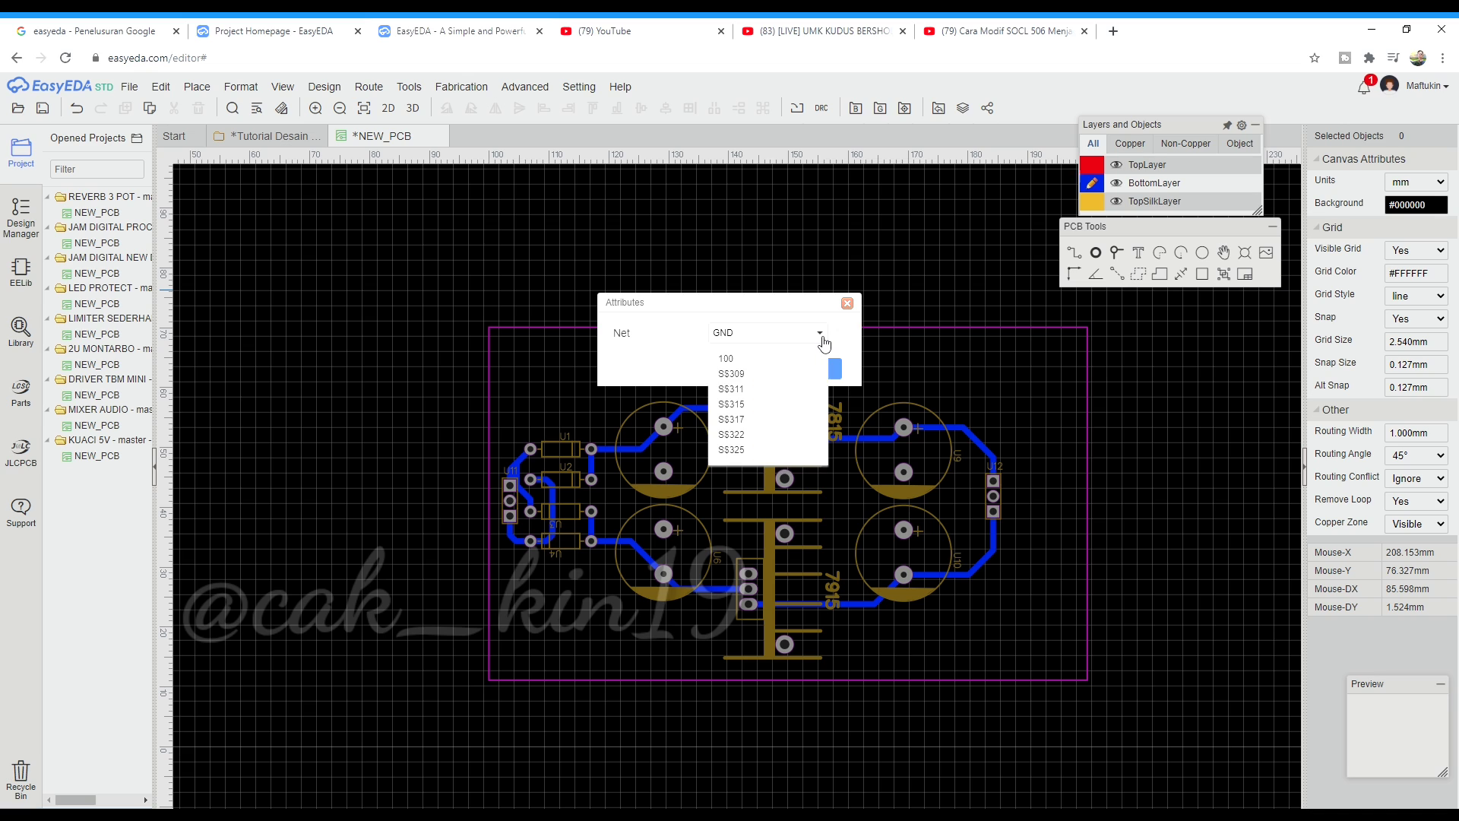
pyautogui.click(770, 358)
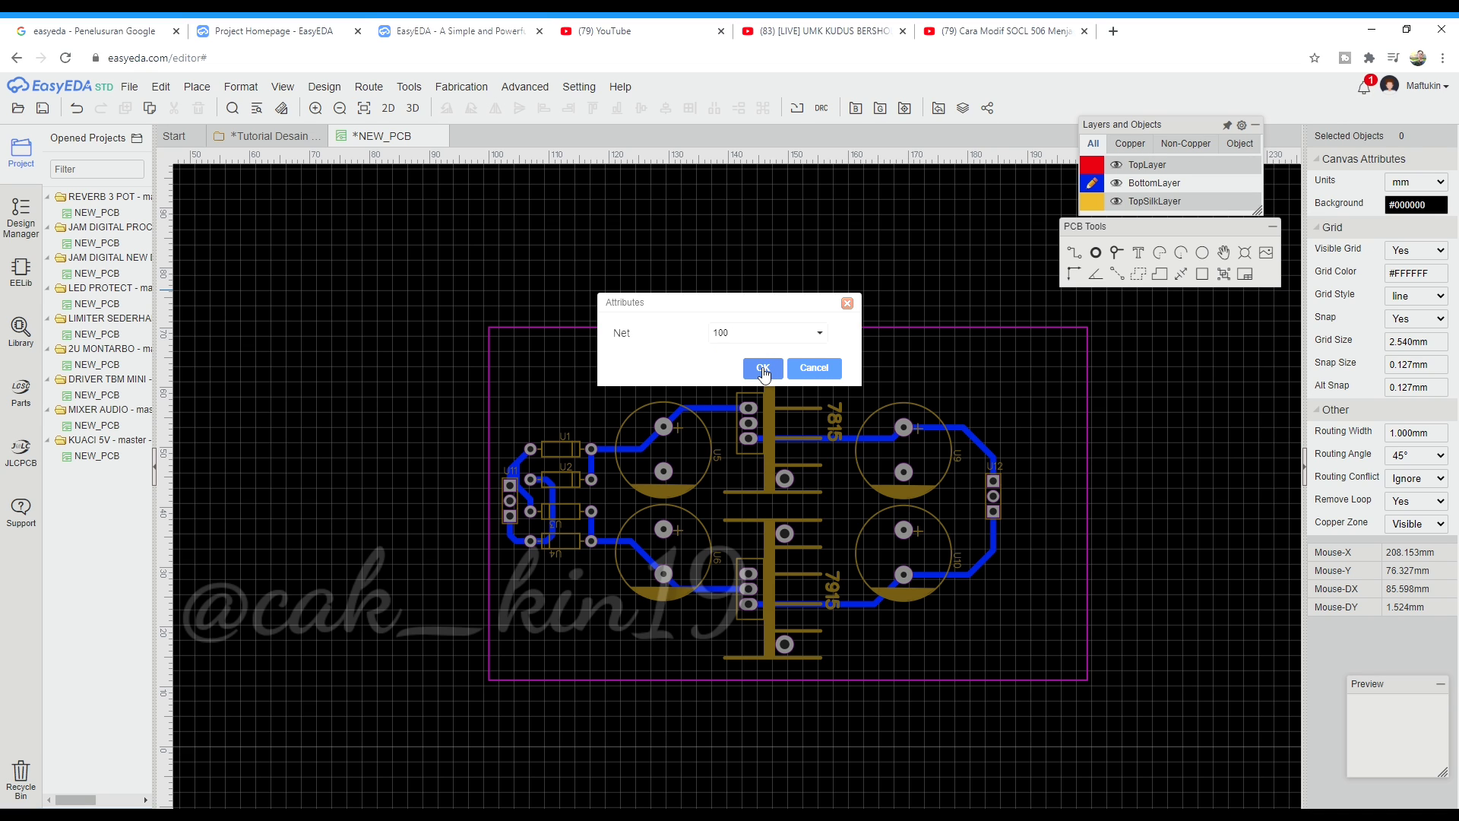
pyautogui.click(763, 369)
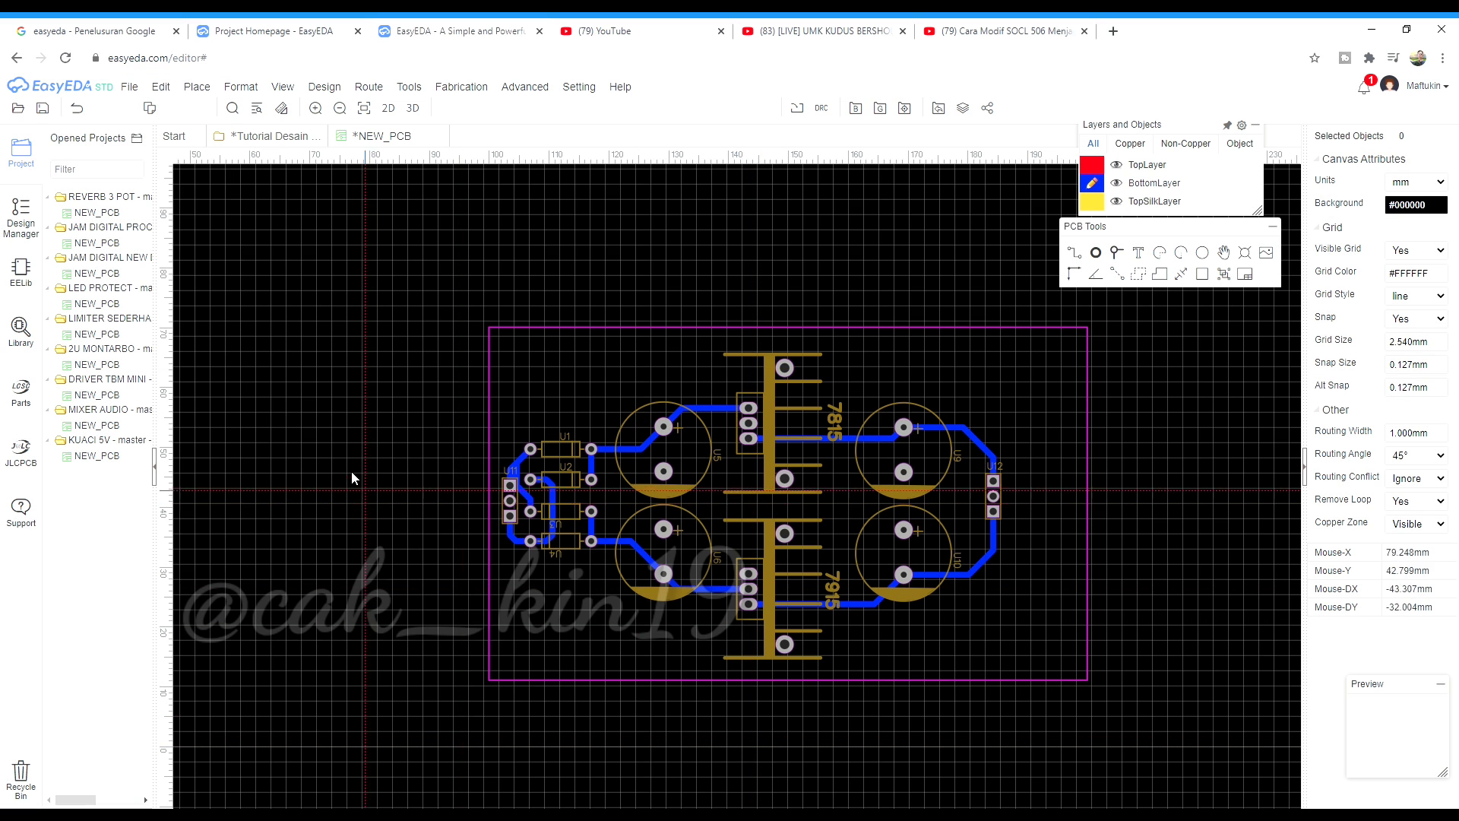
# Outline the copper area around the whole board so it floods with net 100 copper
pyautogui.scroll(-1, 351, 472)
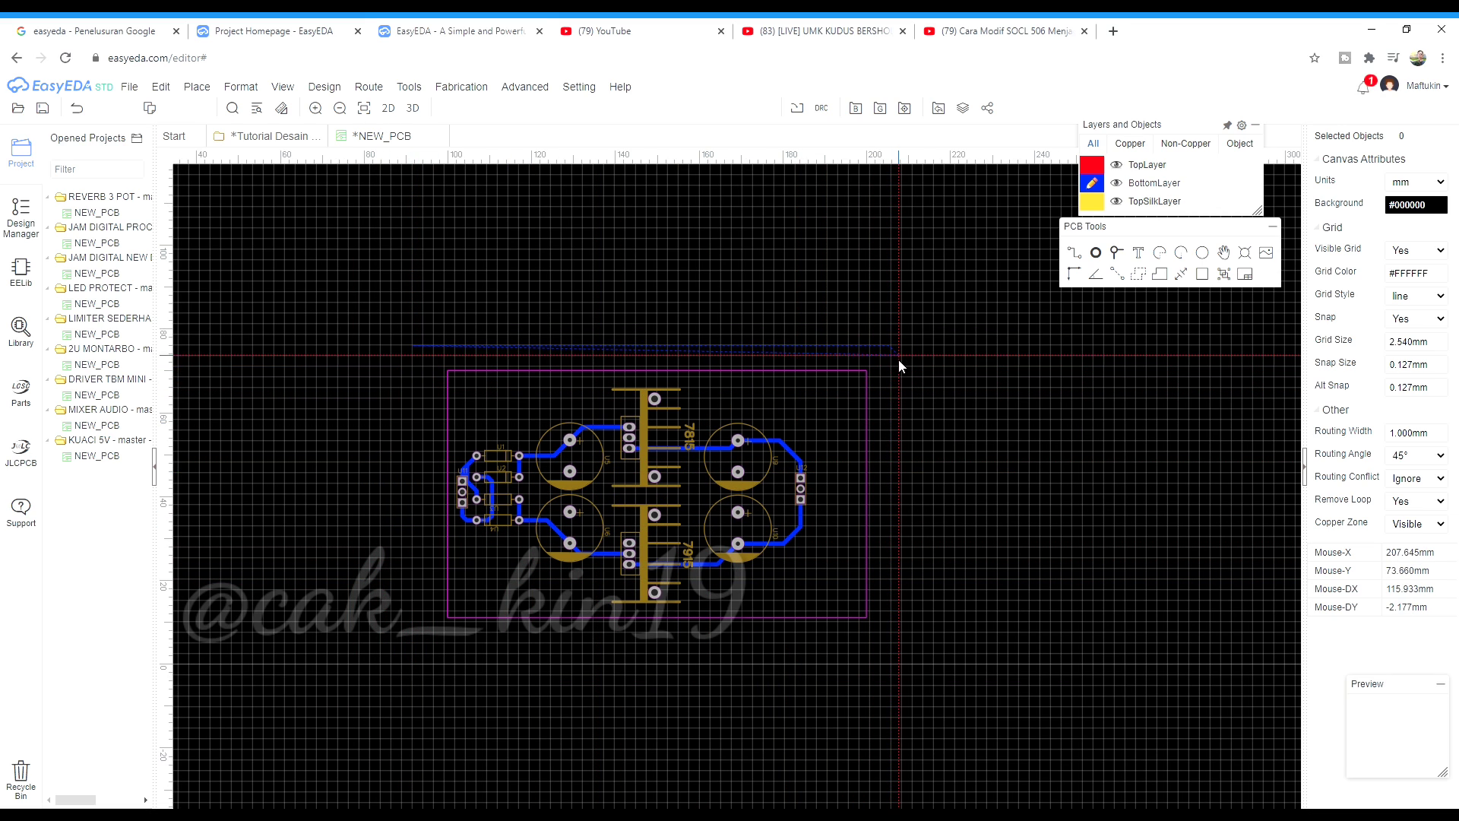
pyautogui.moveTo(899, 347); pyautogui.dragTo(902, 668)
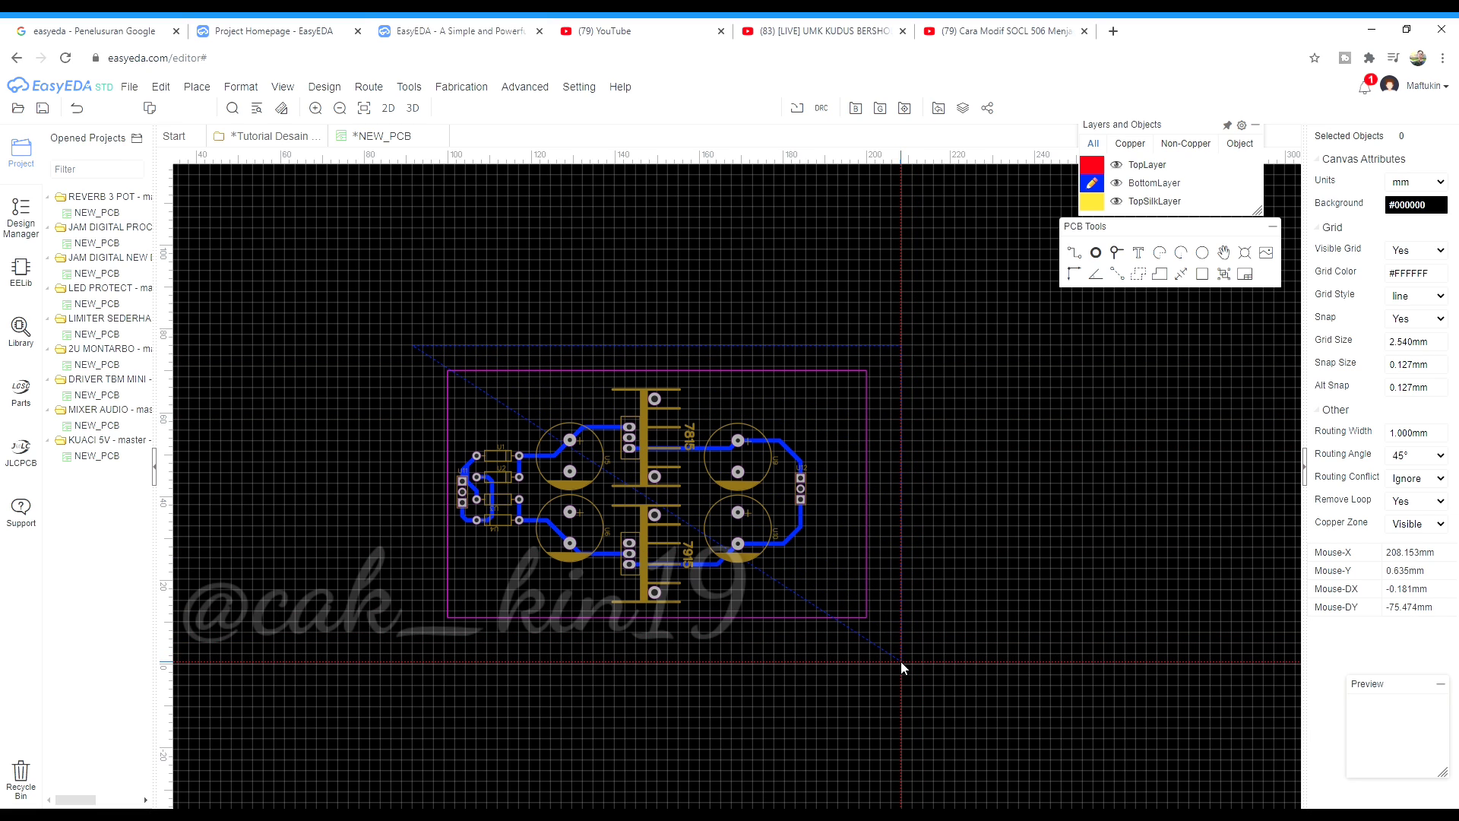
pyautogui.click(902, 668)
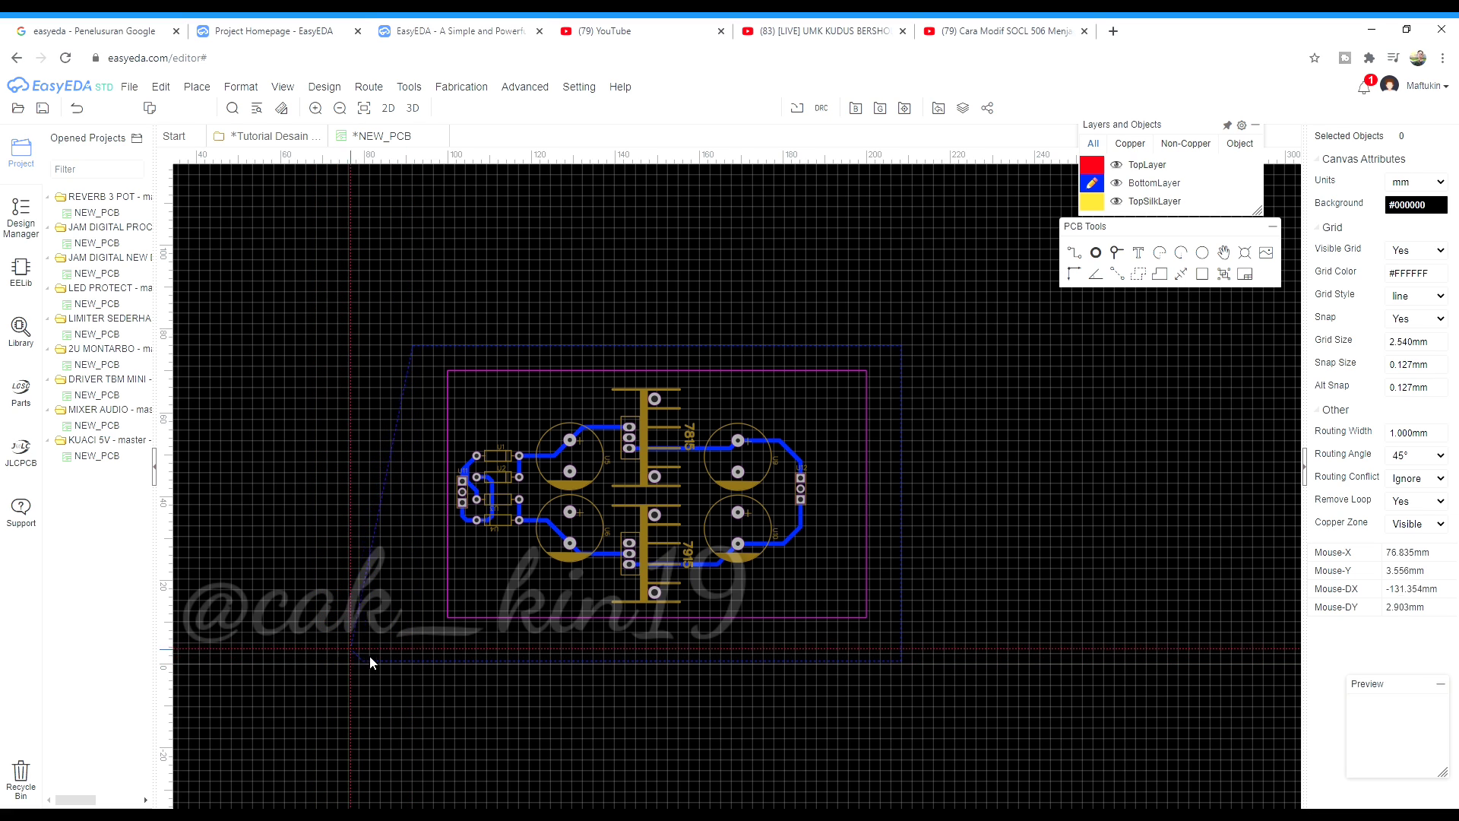
pyautogui.doubleClick(413, 661)
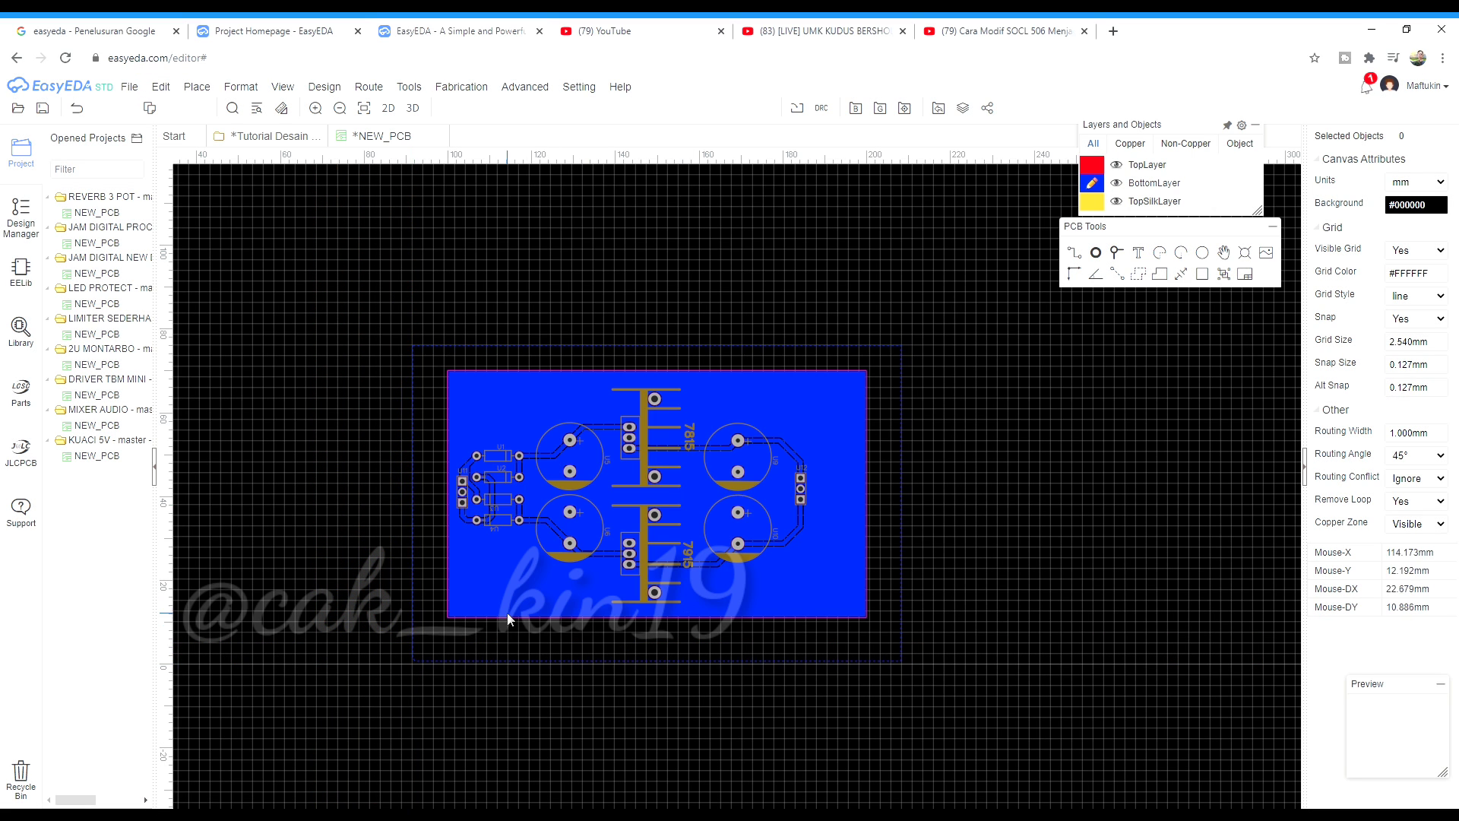
# Select the new copper pour and zoom around the board to inspect it
pyautogui.click(568, 662)
pyautogui.scroll(2, 675, 677)
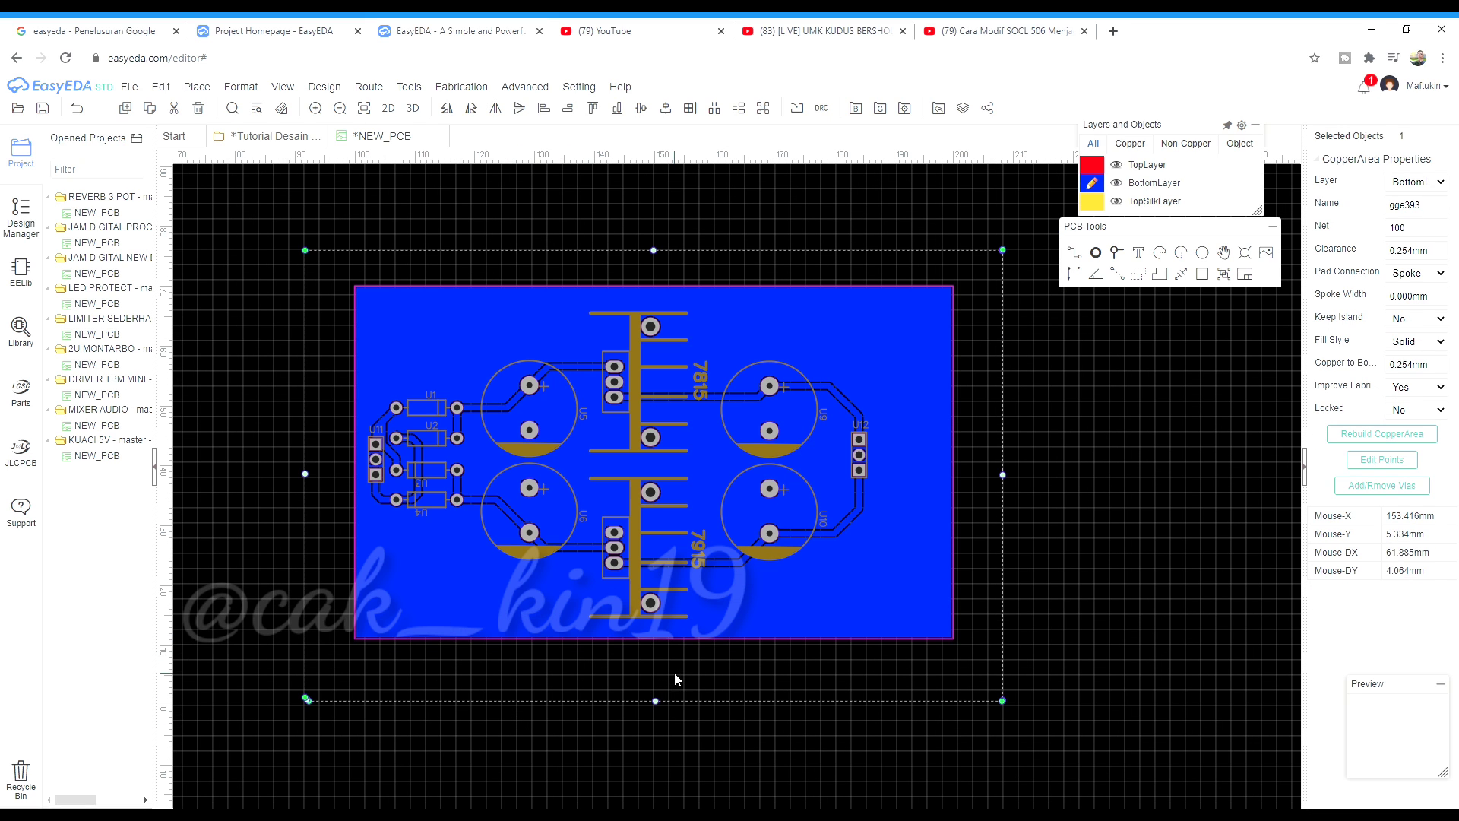
pyautogui.click(797, 732)
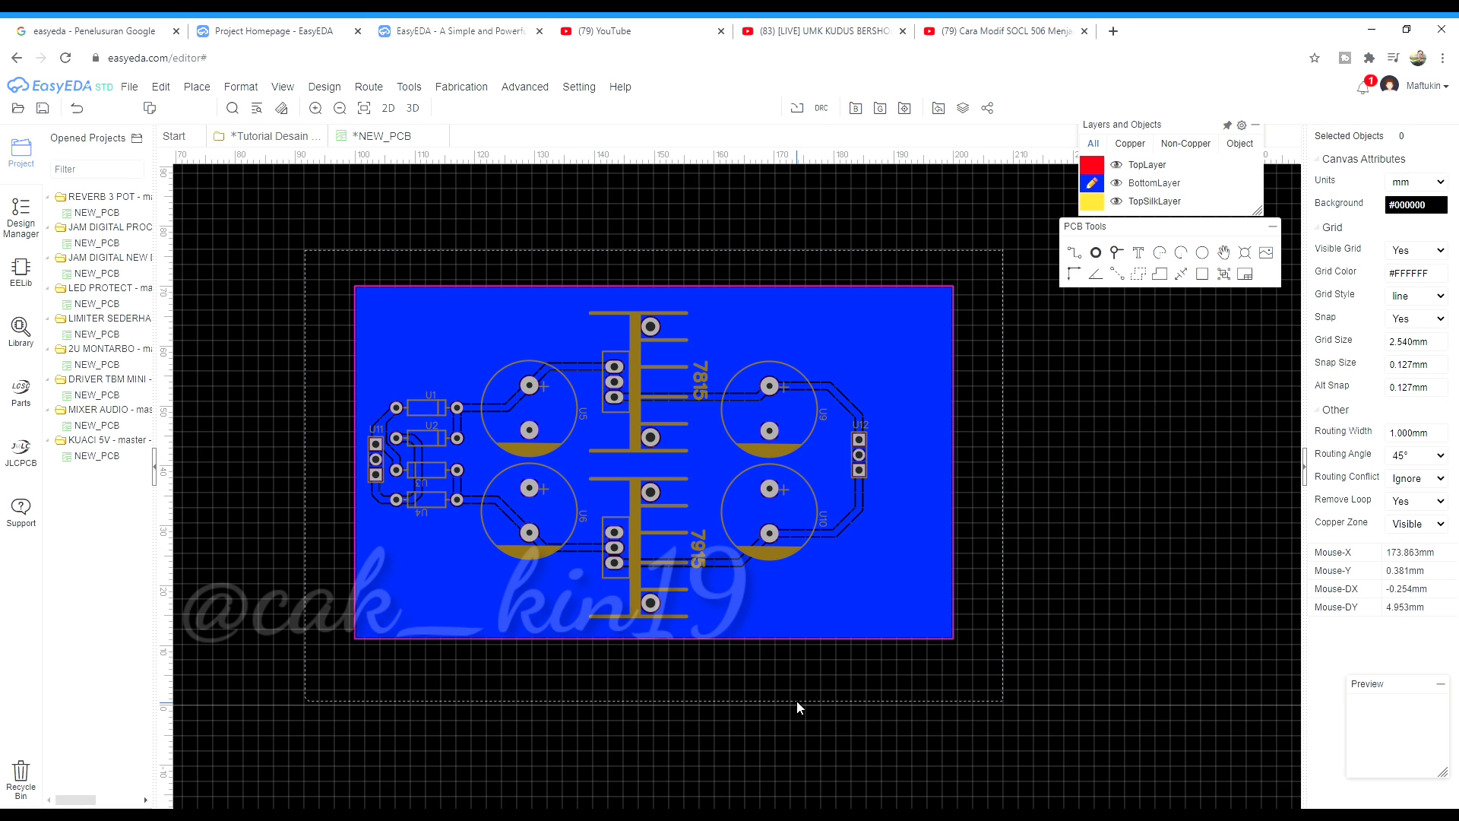
pyautogui.click(797, 701)
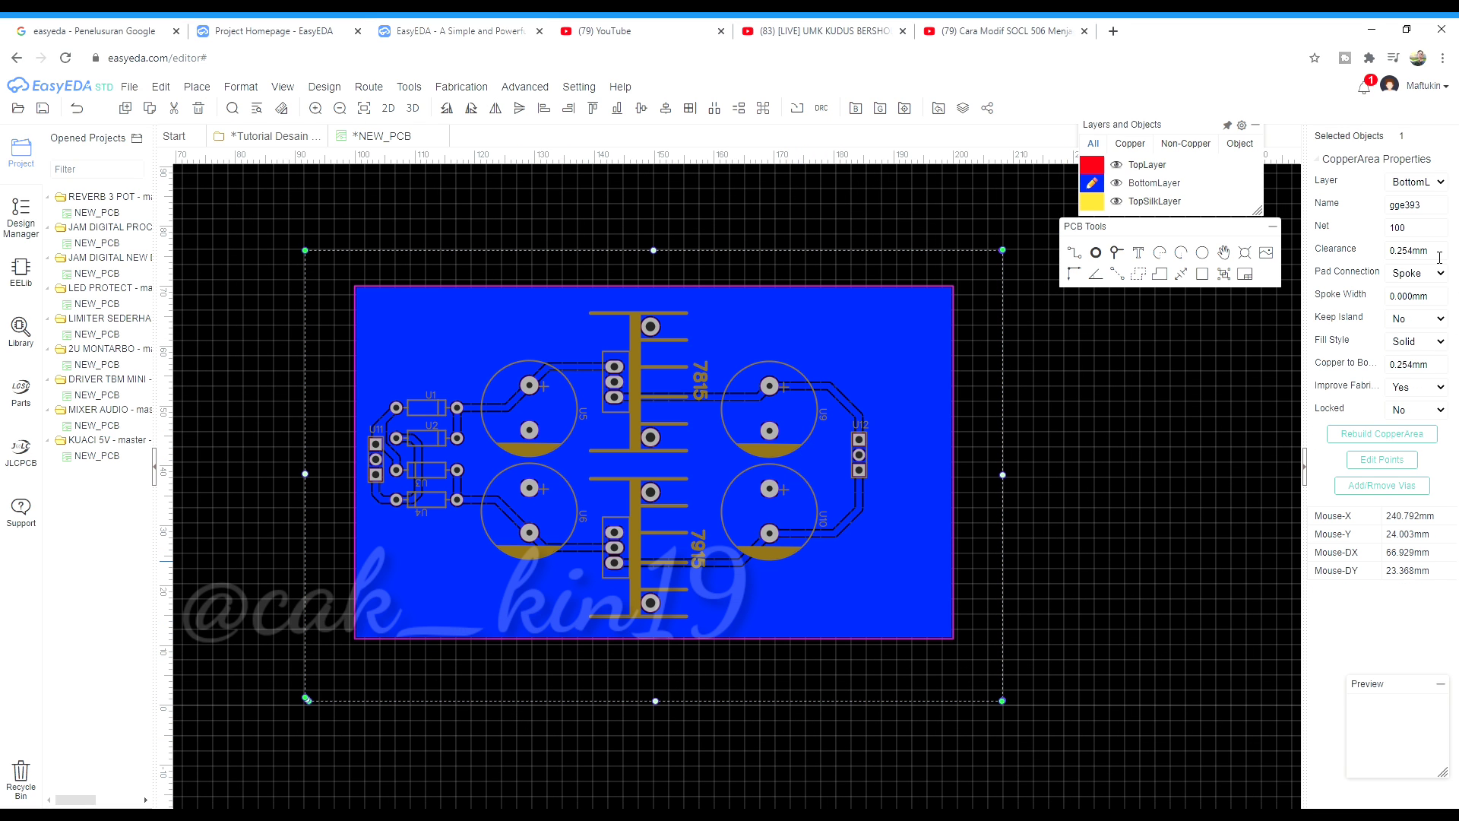
pyautogui.scroll(5, 845, 397)
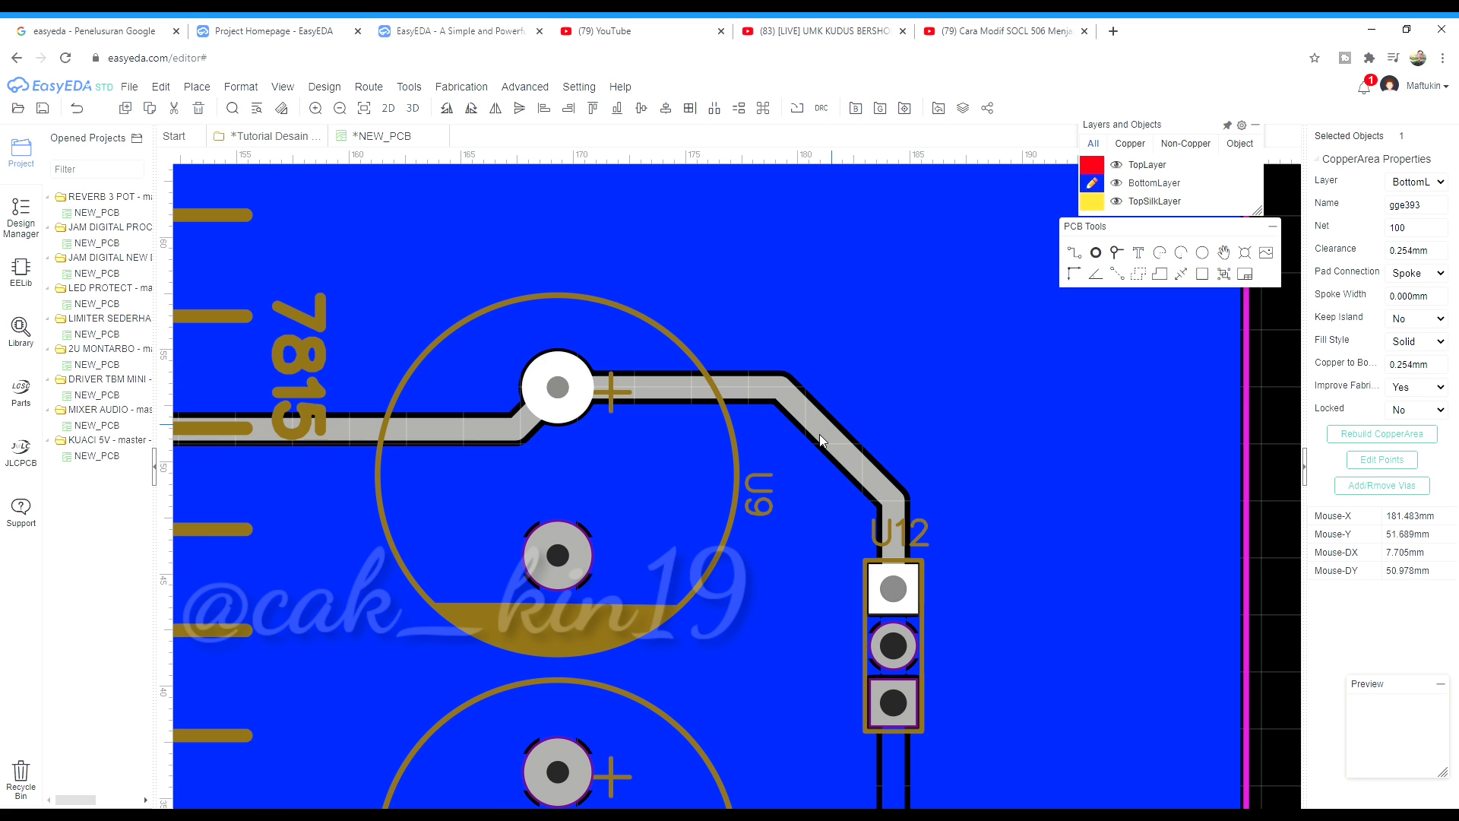
pyautogui.scroll(-3, 728, 459)
pyautogui.scroll(-3, 608, 385)
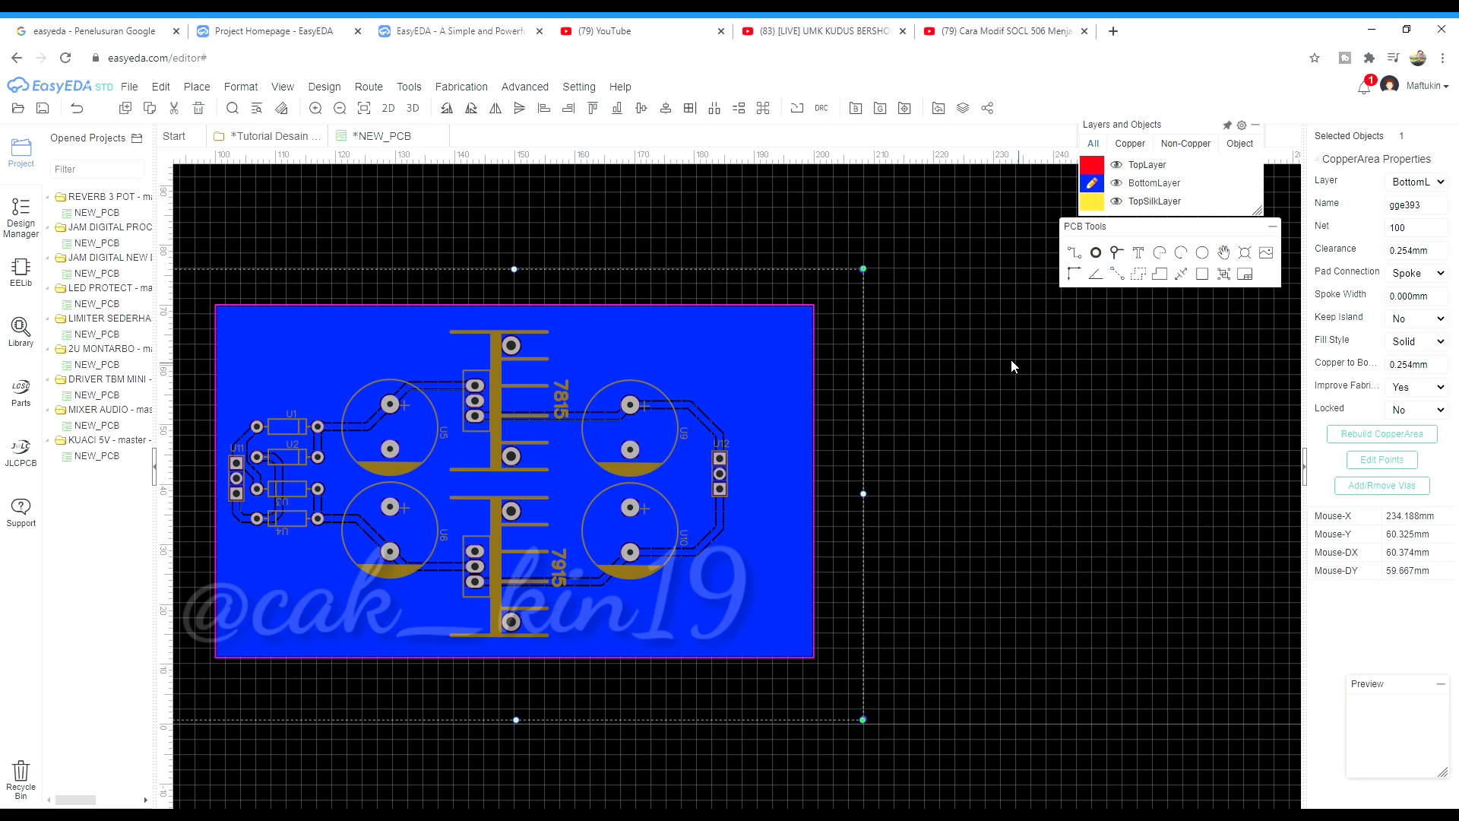
pyautogui.click(1006, 367)
pyautogui.scroll(-2, 1006, 366)
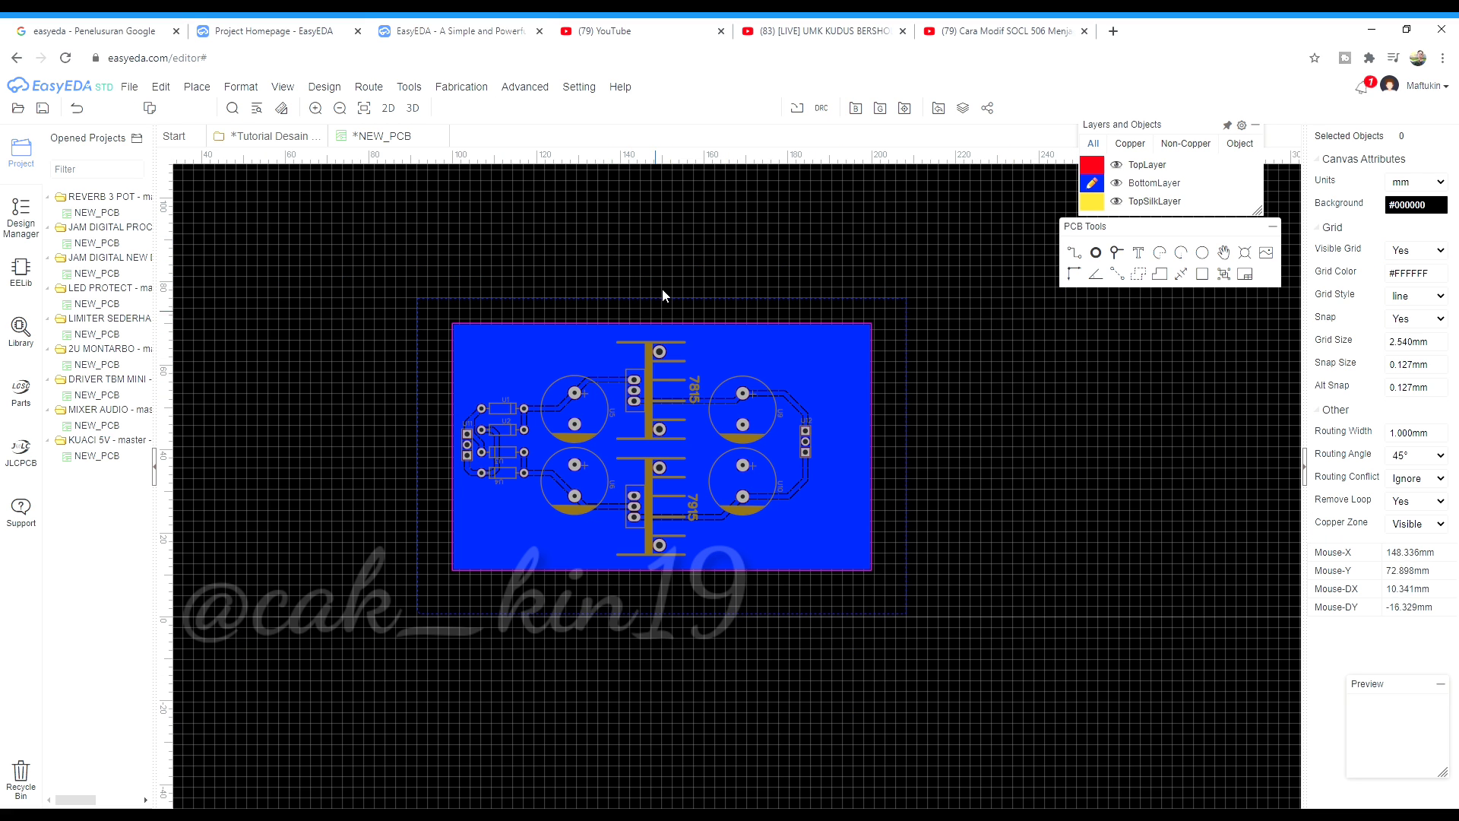
pyautogui.scroll(3, 665, 292)
# Reselect the pour near U12 to show its CopperArea Properties
pyautogui.click(687, 307)
pyautogui.click(712, 312)
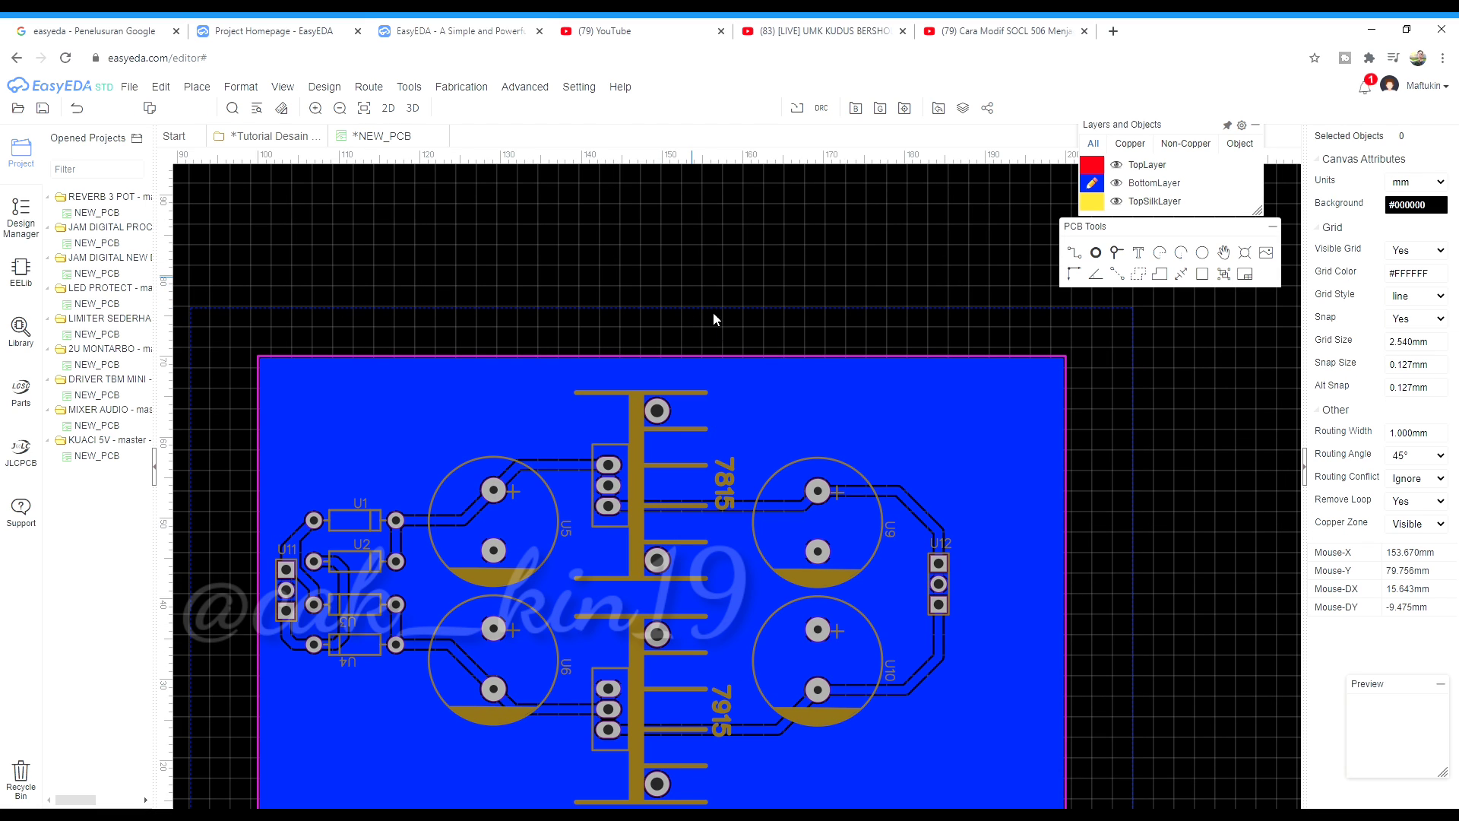
pyautogui.click(719, 308)
pyautogui.scroll(1, 889, 585)
pyautogui.scroll(2, 888, 581)
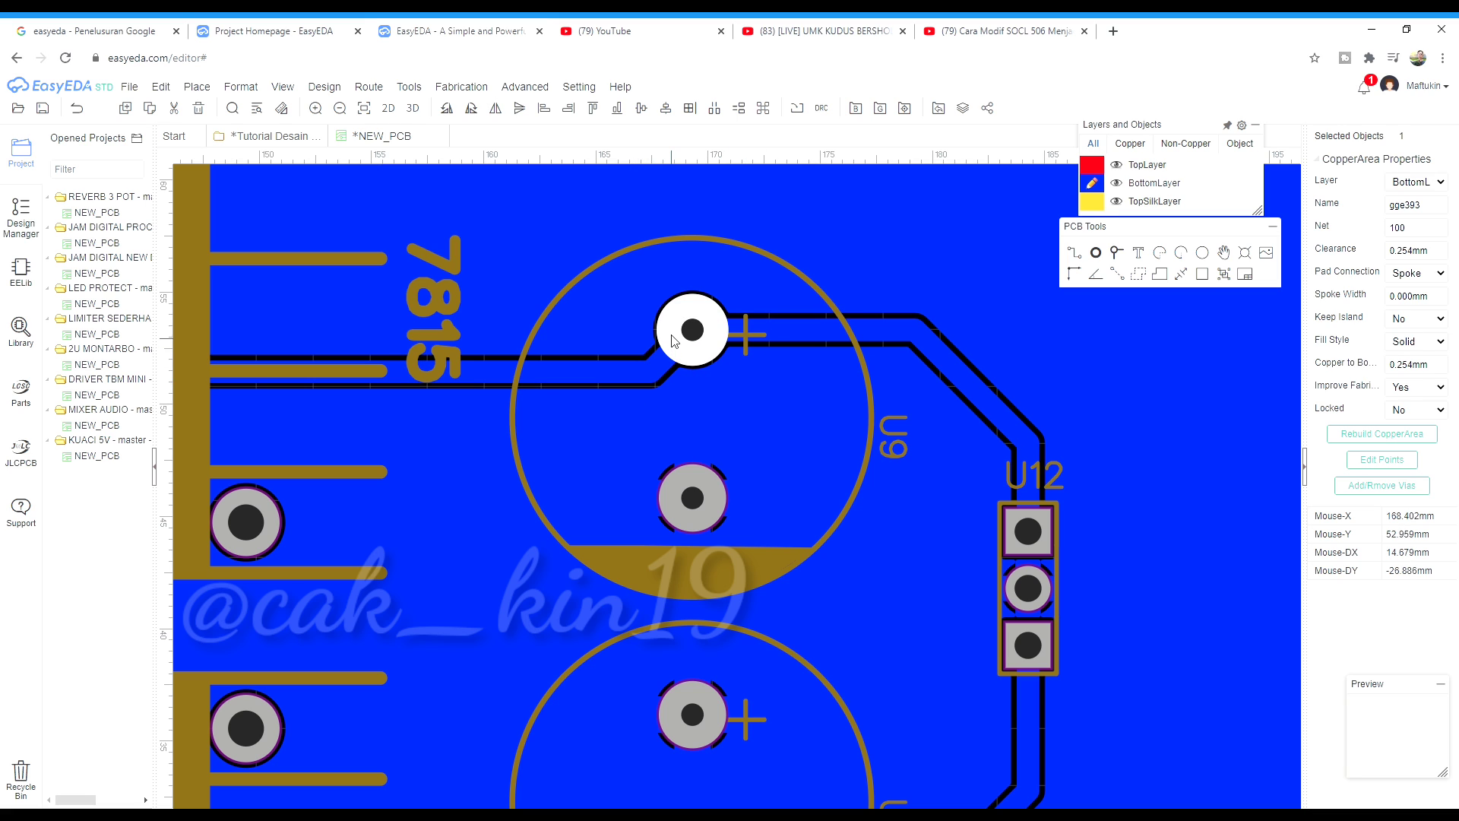
pyautogui.scroll(-2, 676, 319)
pyautogui.scroll(2, 843, 348)
pyautogui.scroll(-3, 827, 357)
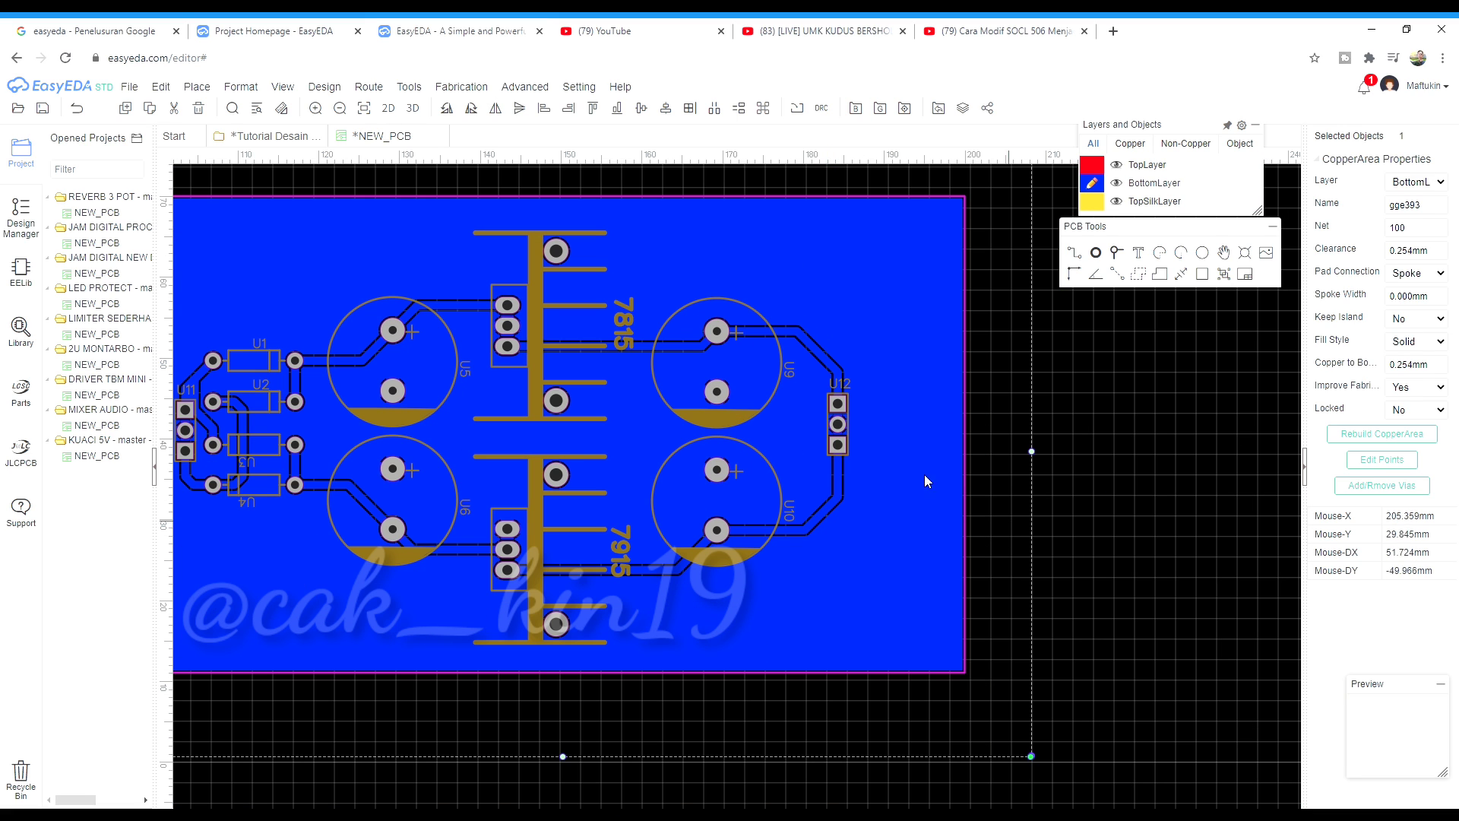
pyautogui.scroll(-1, 723, 286)
pyautogui.scroll(2, 794, 245)
pyautogui.click(798, 257)
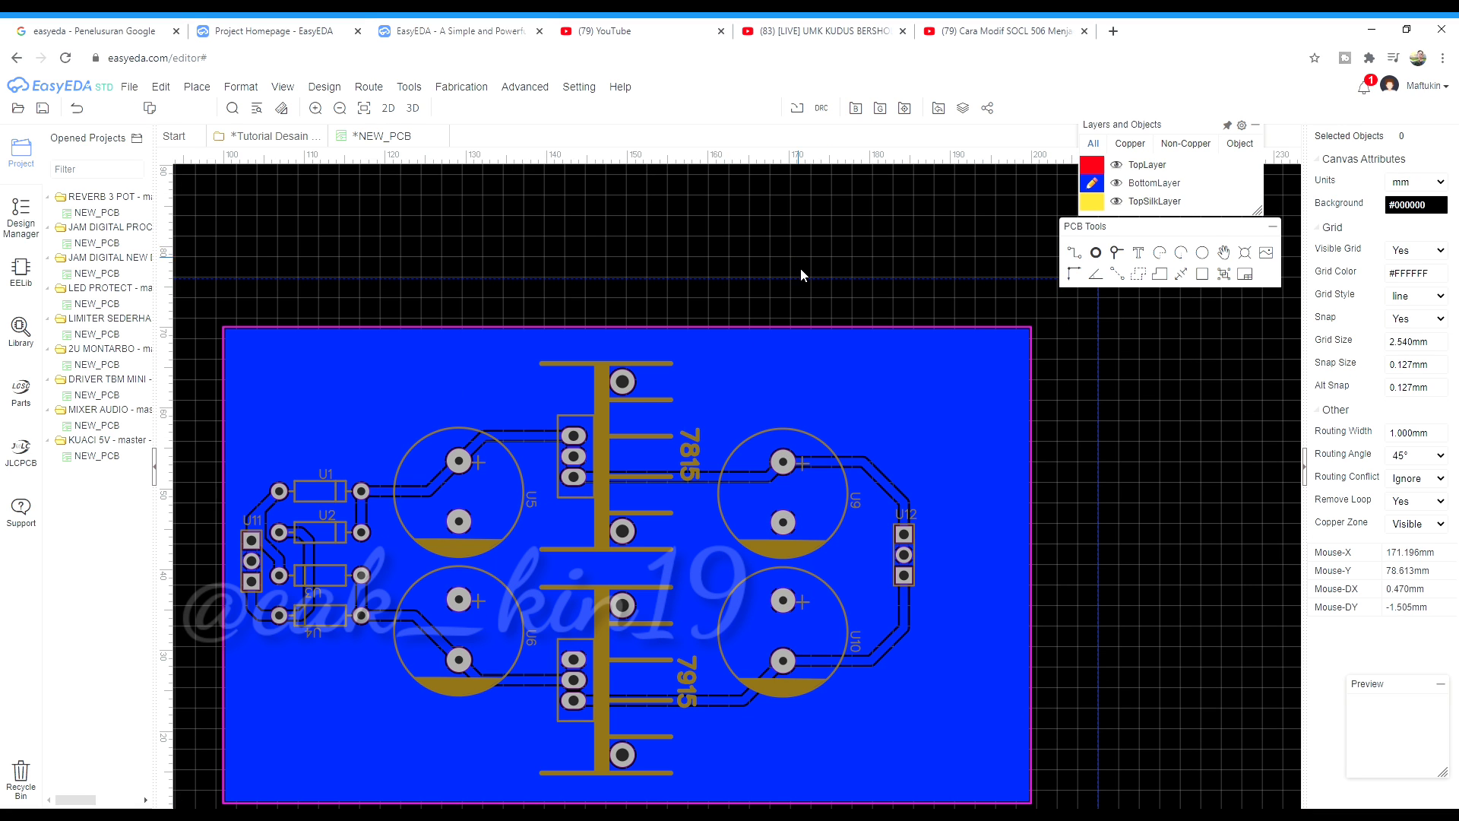
pyautogui.click(807, 278)
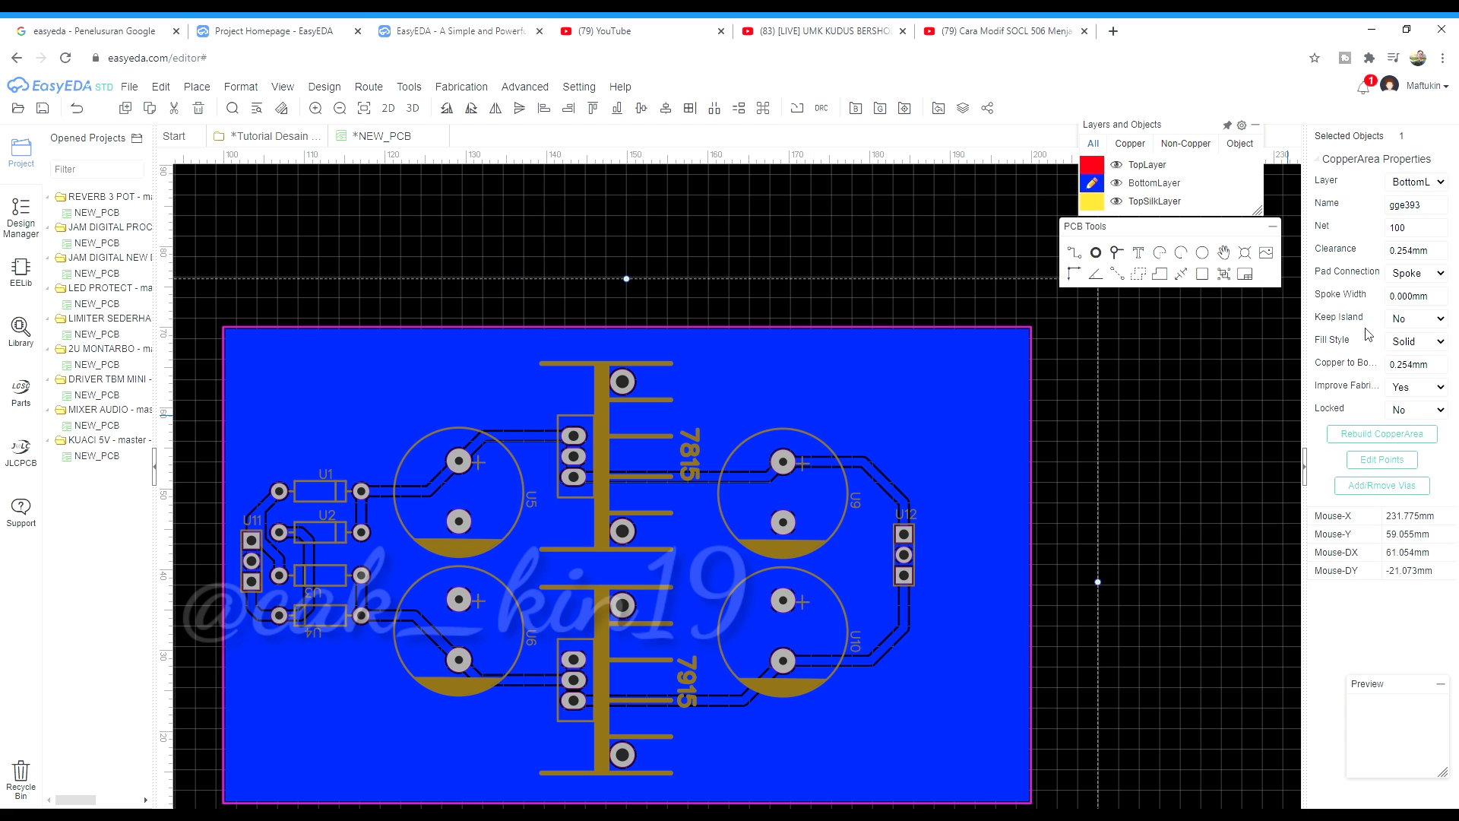
pyautogui.scroll(2, 869, 471)
pyautogui.scroll(-2, 833, 414)
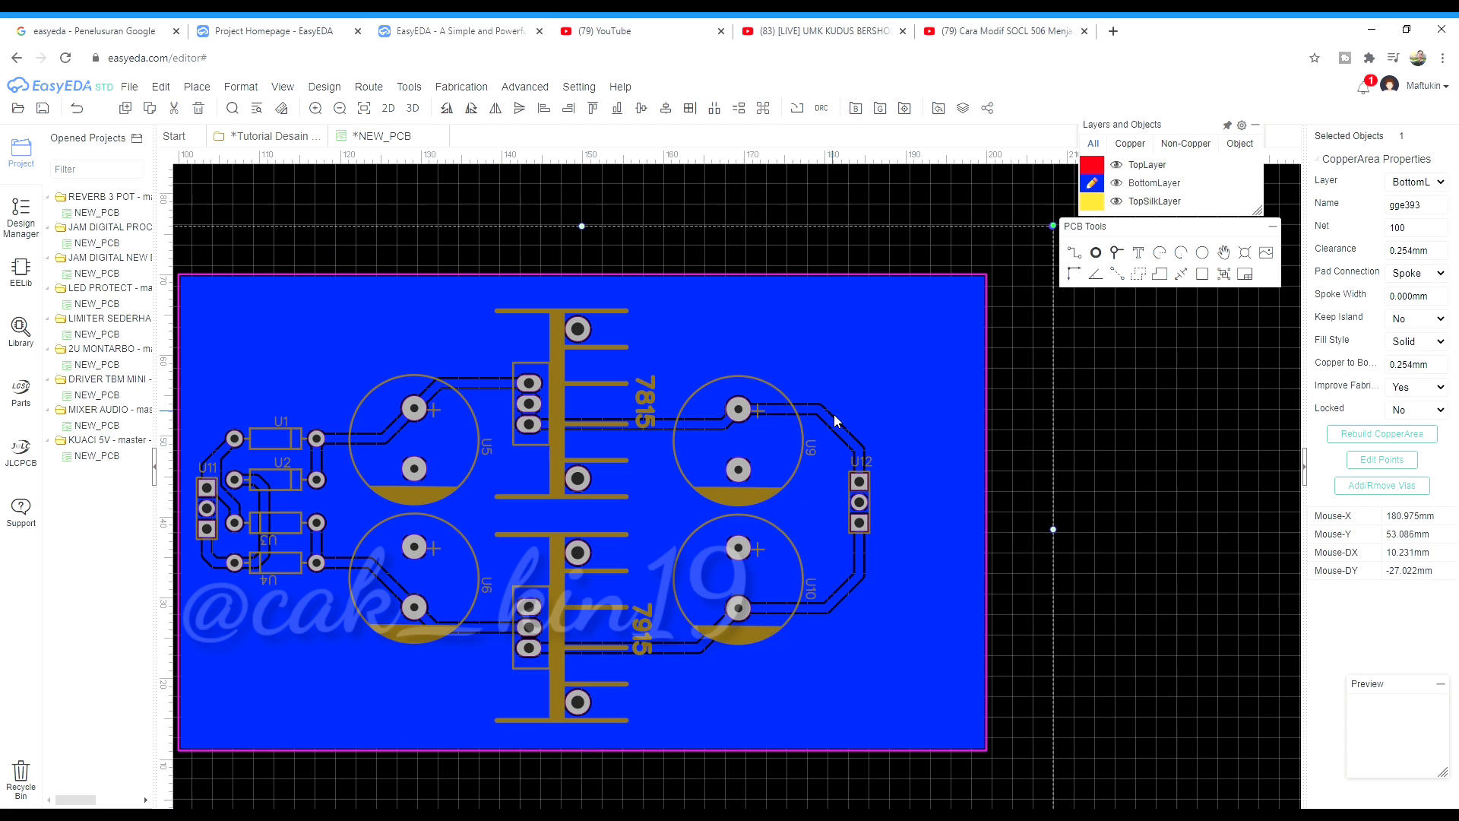
pyautogui.scroll(-3, 912, 380)
pyautogui.scroll(2, 874, 331)
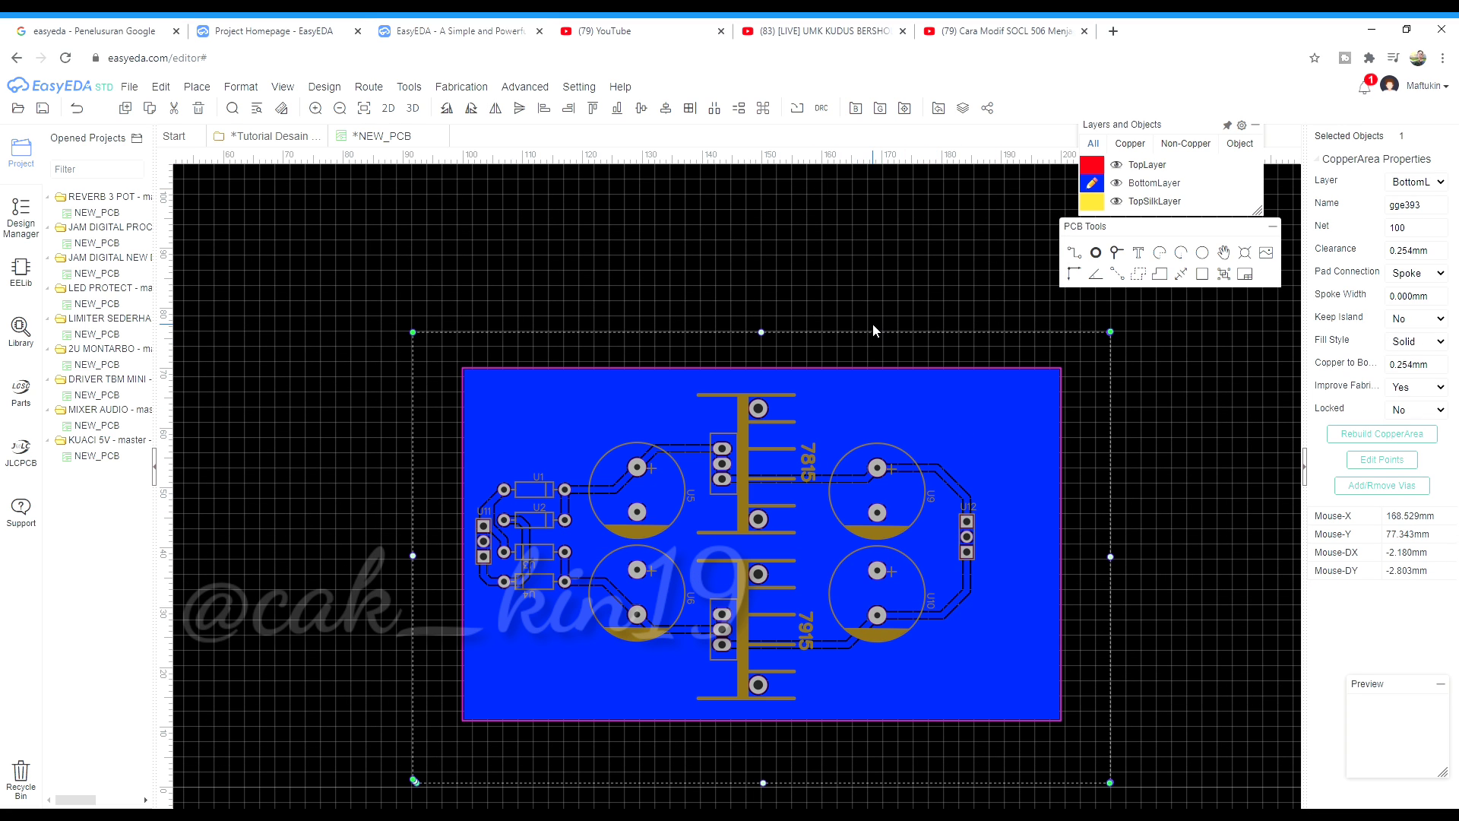
# Set the copper pour's clearance to 1 mm and rebuild it
pyautogui.click(1439, 256)
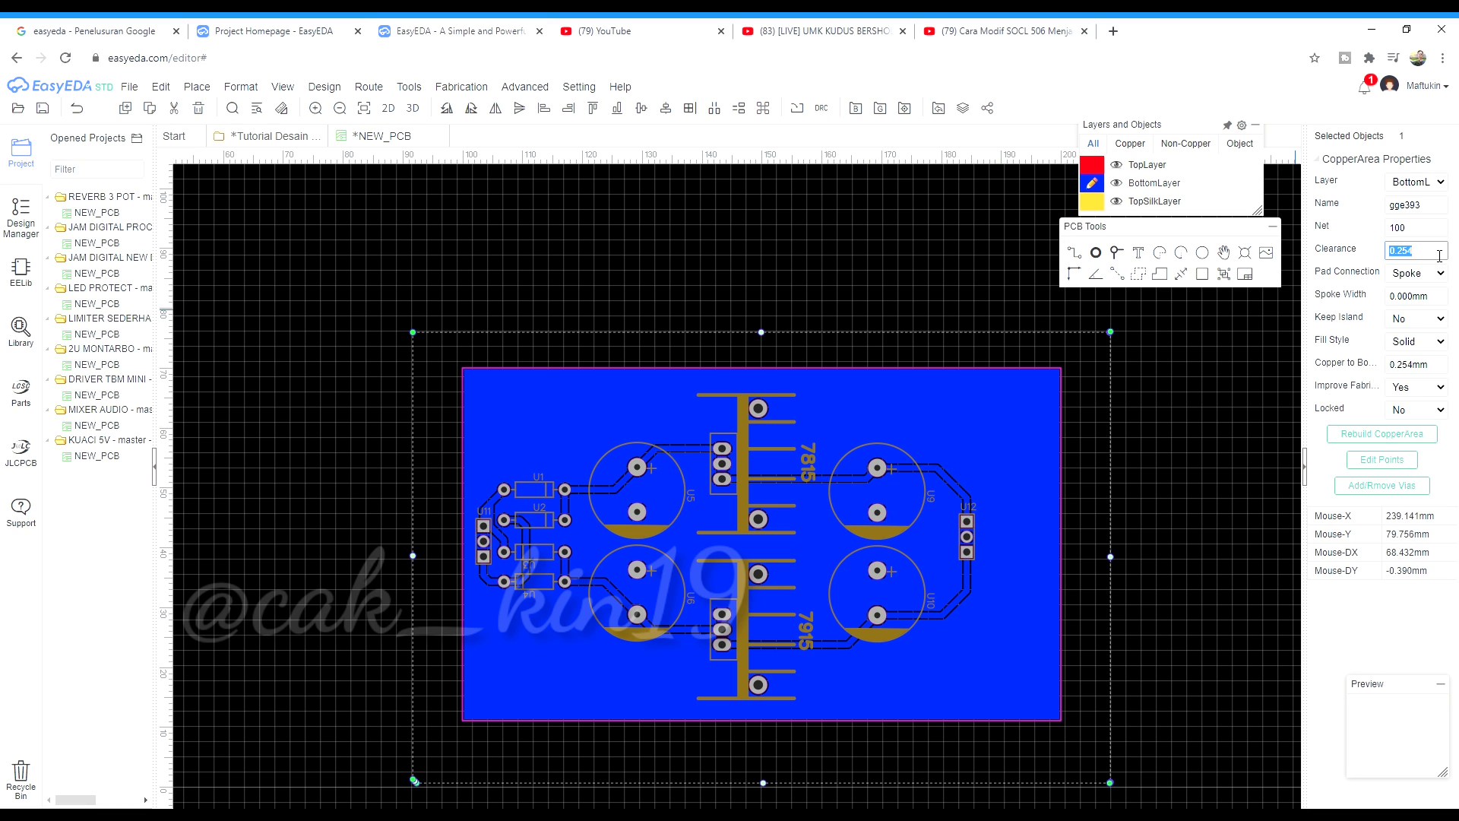
pyautogui.write('1')
pyautogui.press('Return')
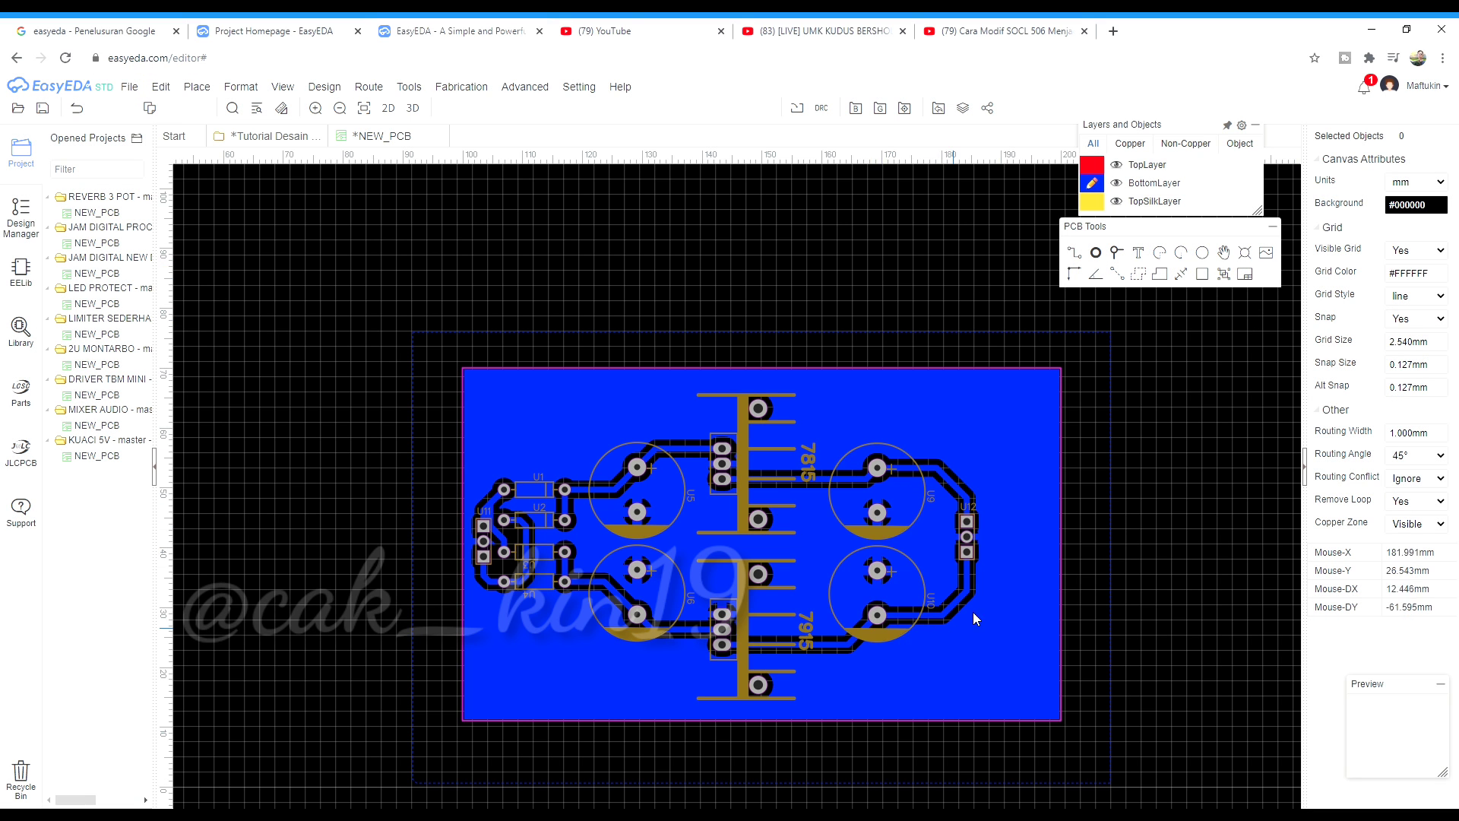
pyautogui.scroll(8, 970, 612)
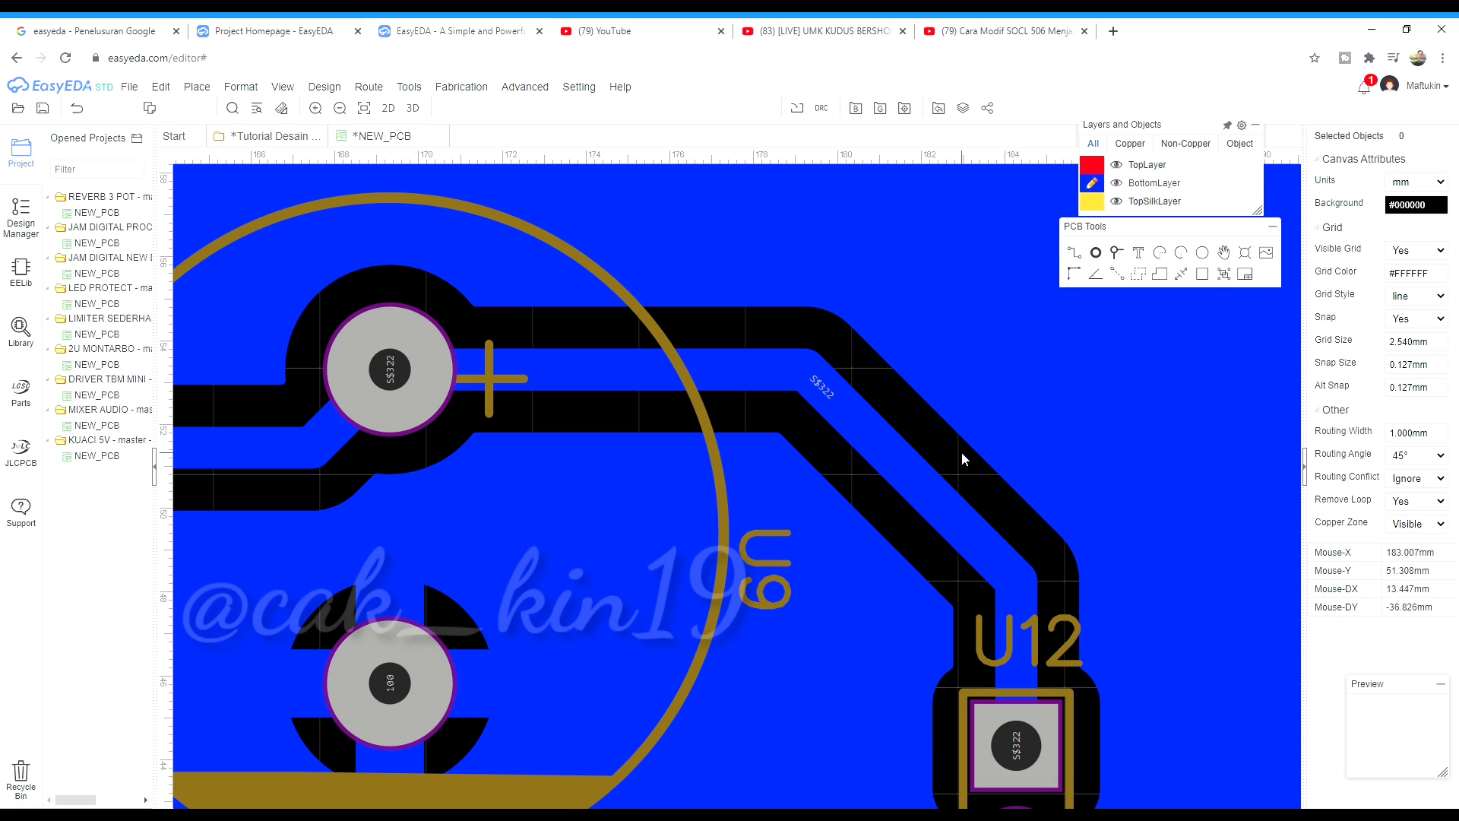
pyautogui.scroll(-5, 926, 362)
pyautogui.scroll(-4, 926, 361)
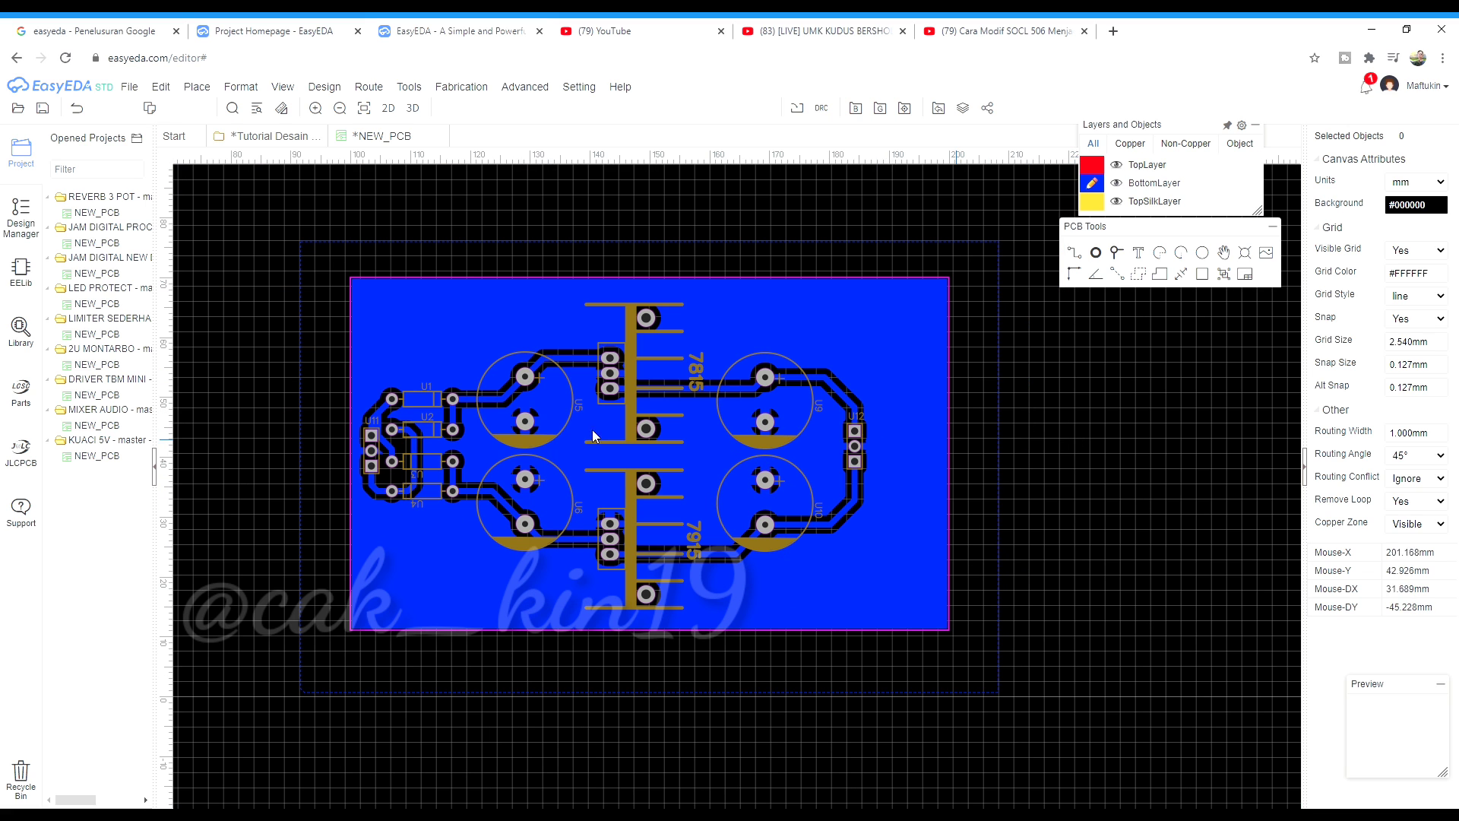
pyautogui.scroll(2, 426, 434)
pyautogui.scroll(-2, 710, 253)
# Reselect the copper pour to review the widened gaps
pyautogui.click(732, 269)
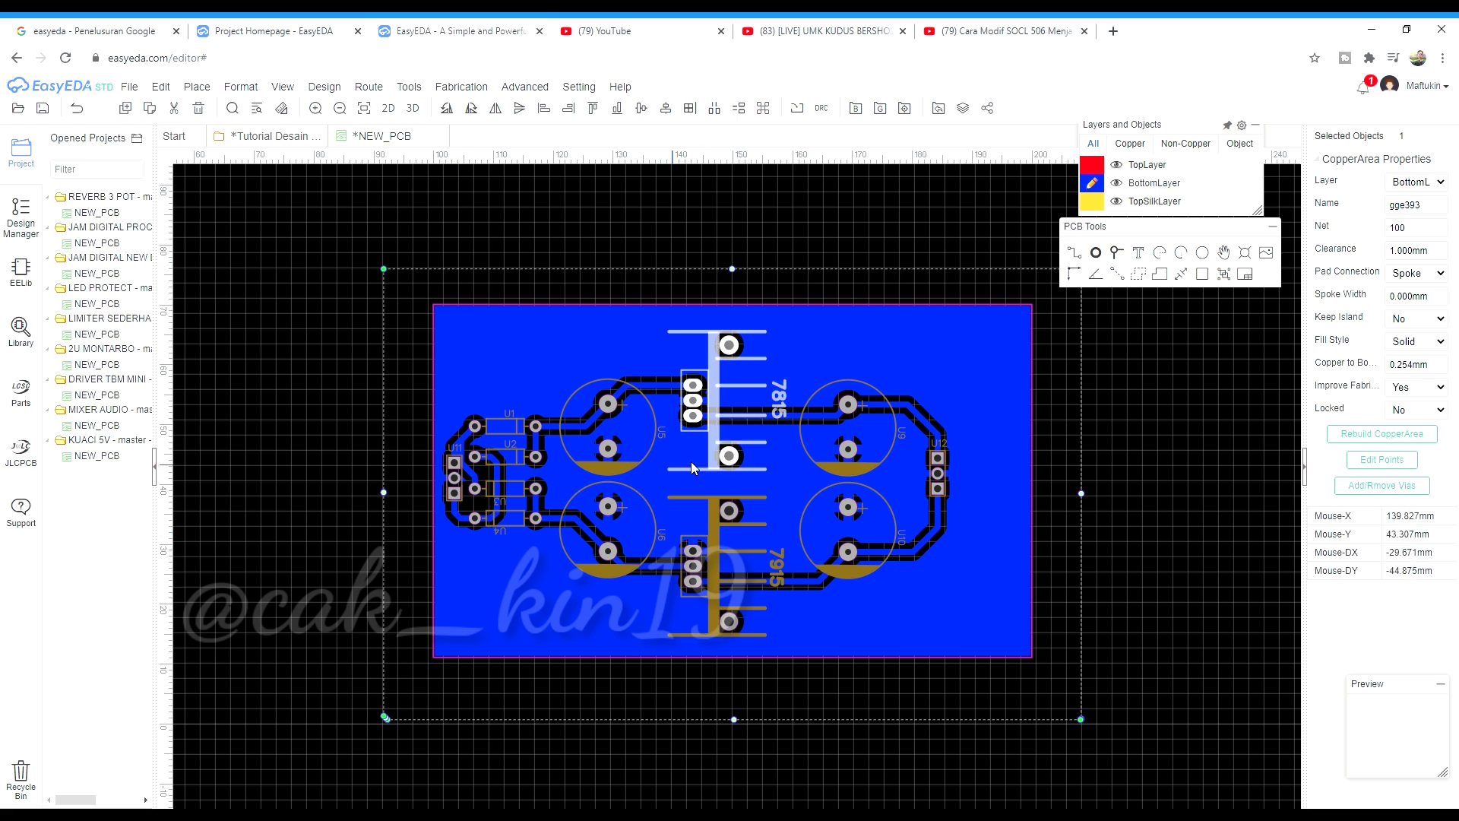
pyautogui.scroll(5, 615, 453)
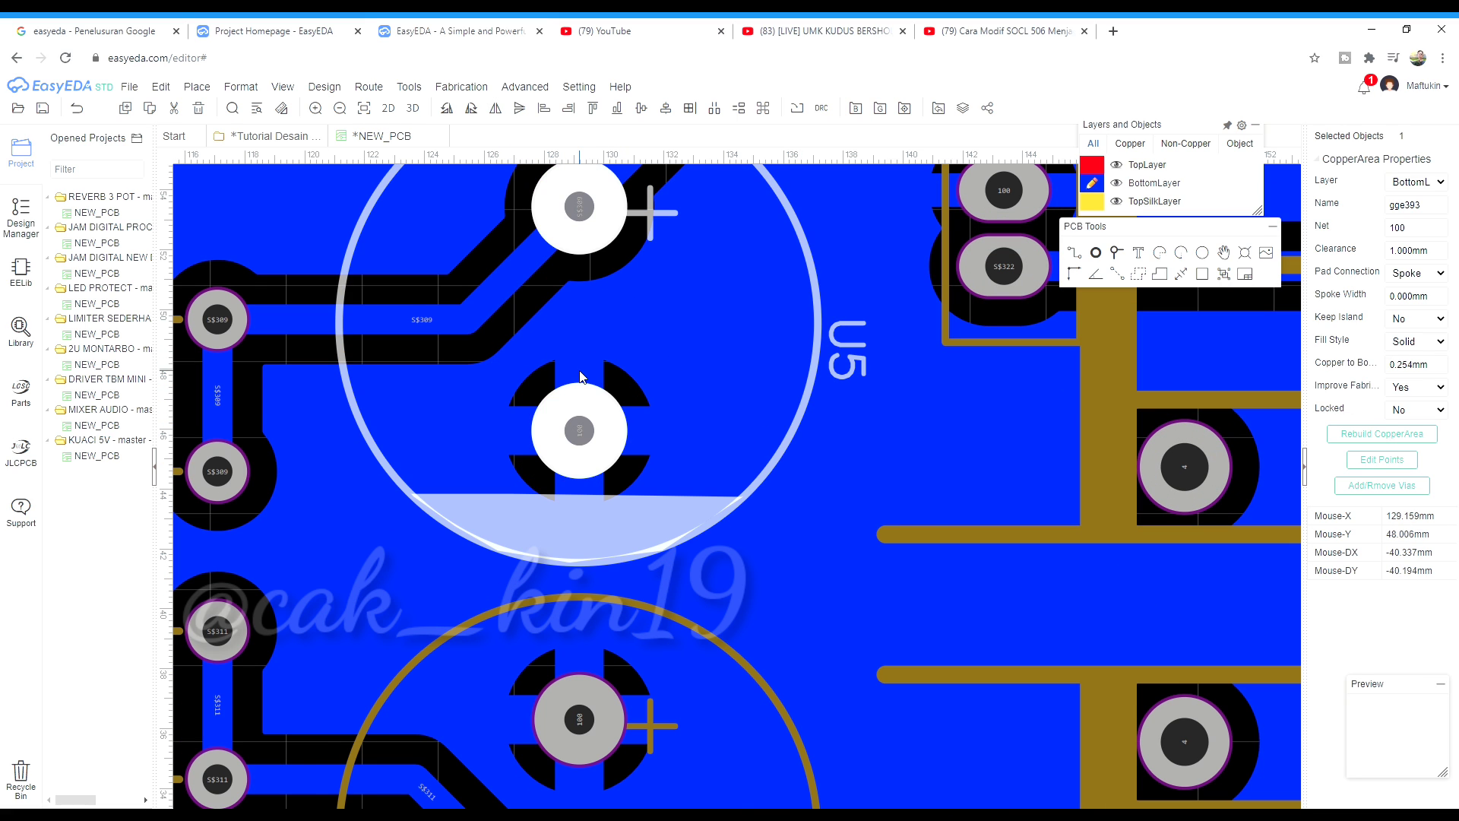
pyautogui.scroll(-5, 508, 403)
pyautogui.scroll(-1, 530, 459)
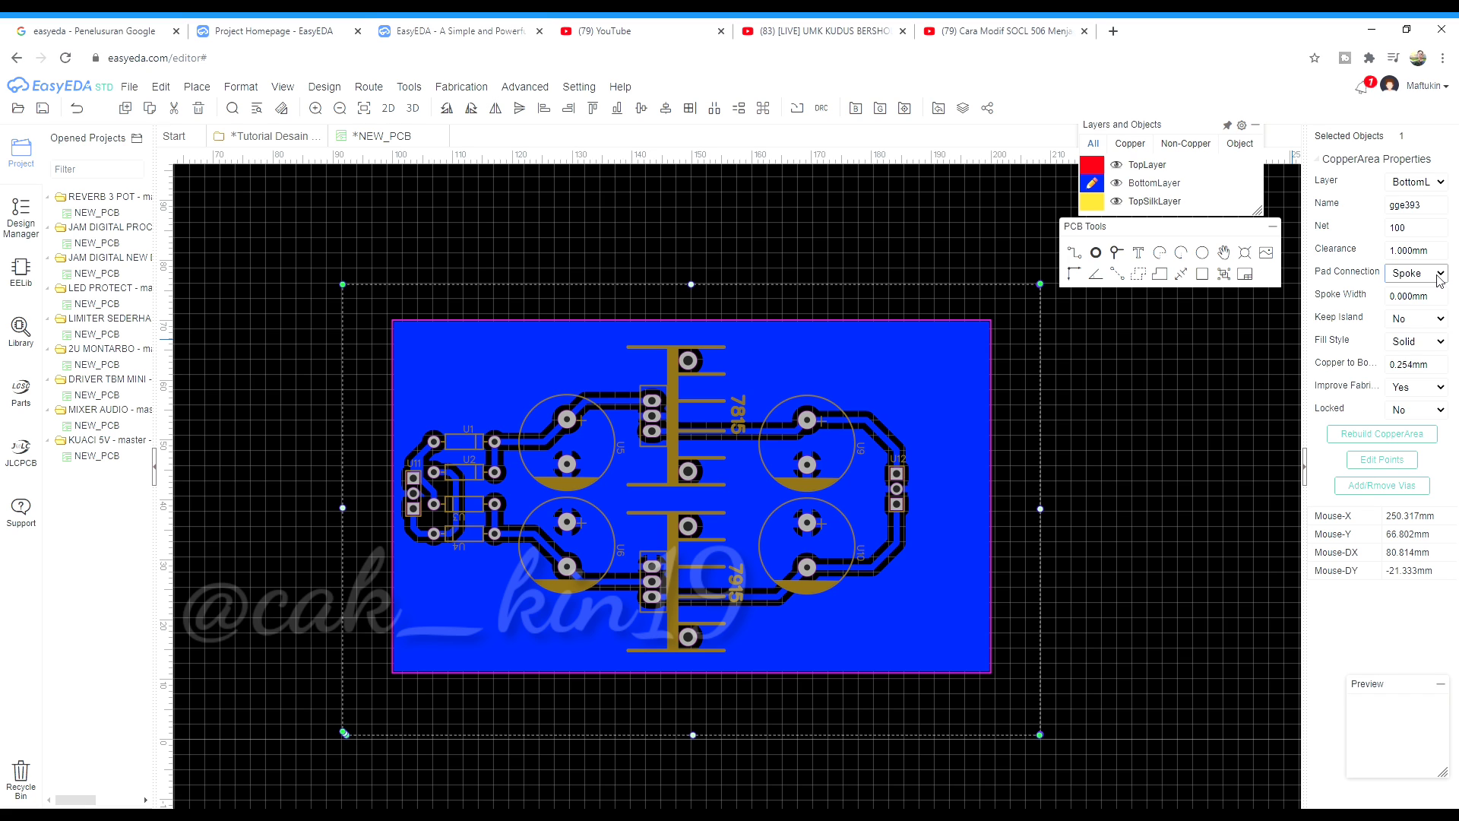
# Change the pour's pad connection from Spoke to Direct and check the pads
pyautogui.click(1429, 301)
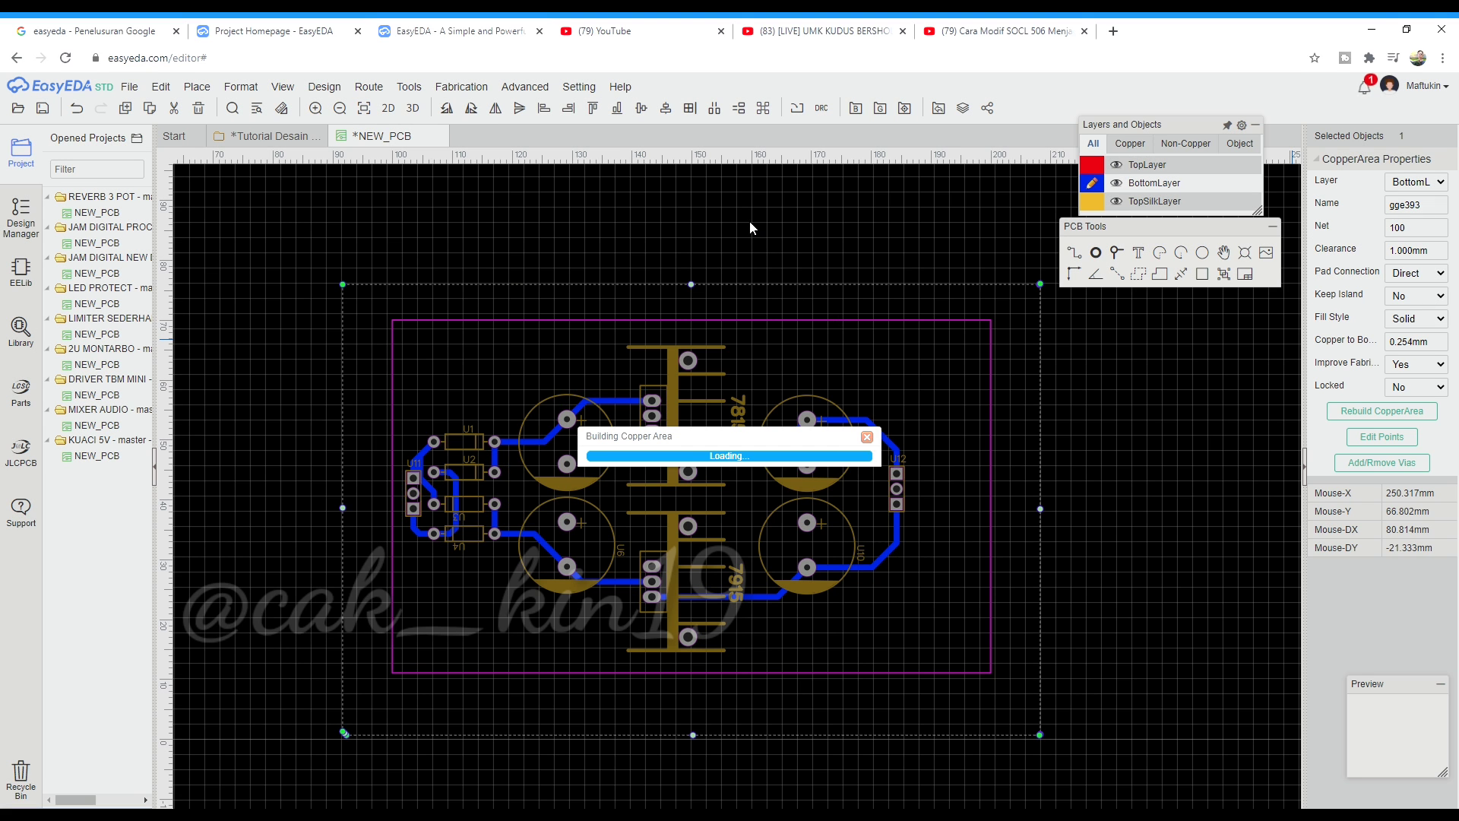
pyautogui.scroll(4, 395, 562)
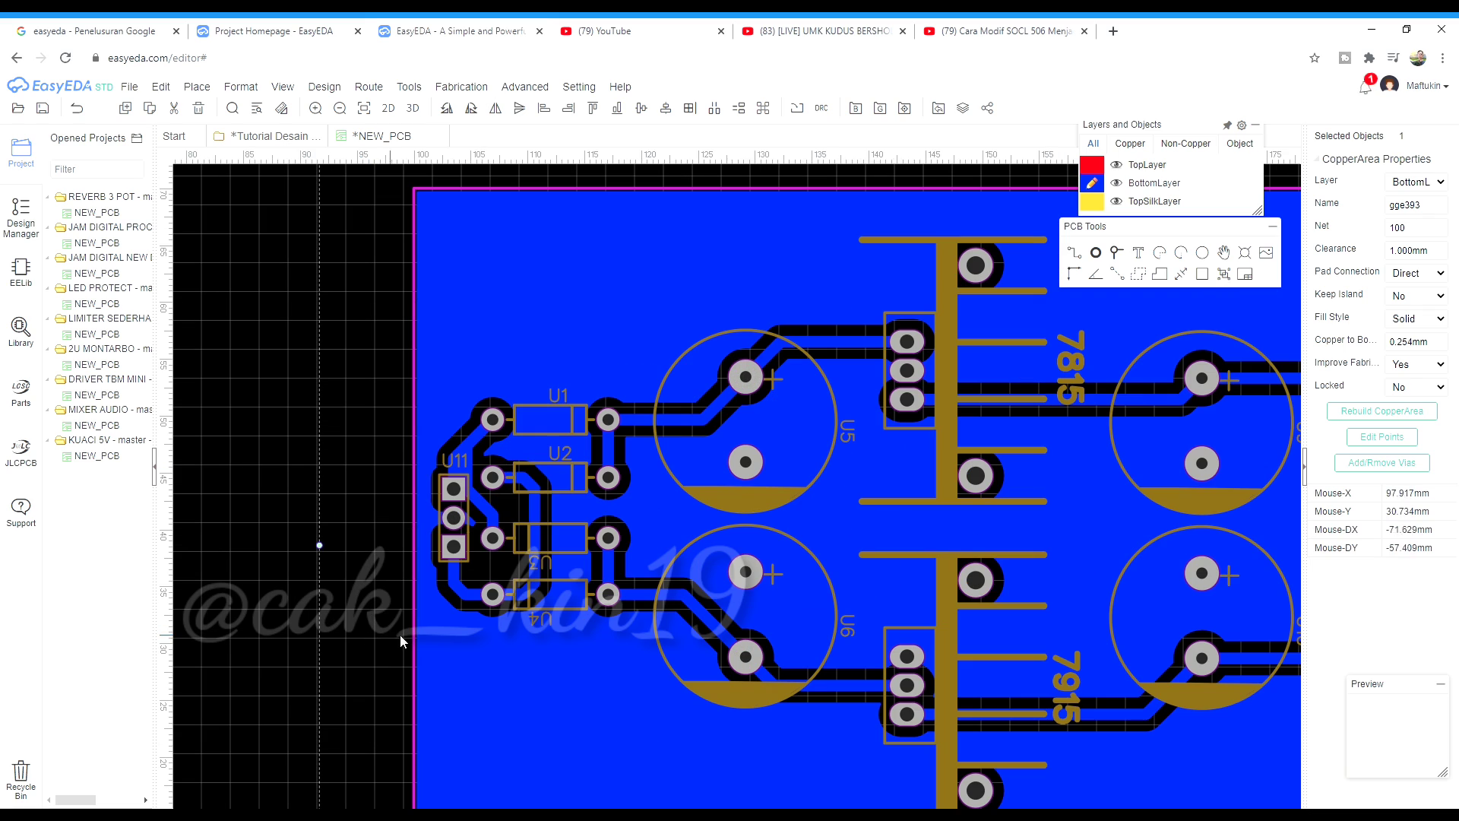
pyautogui.scroll(-2, 431, 459)
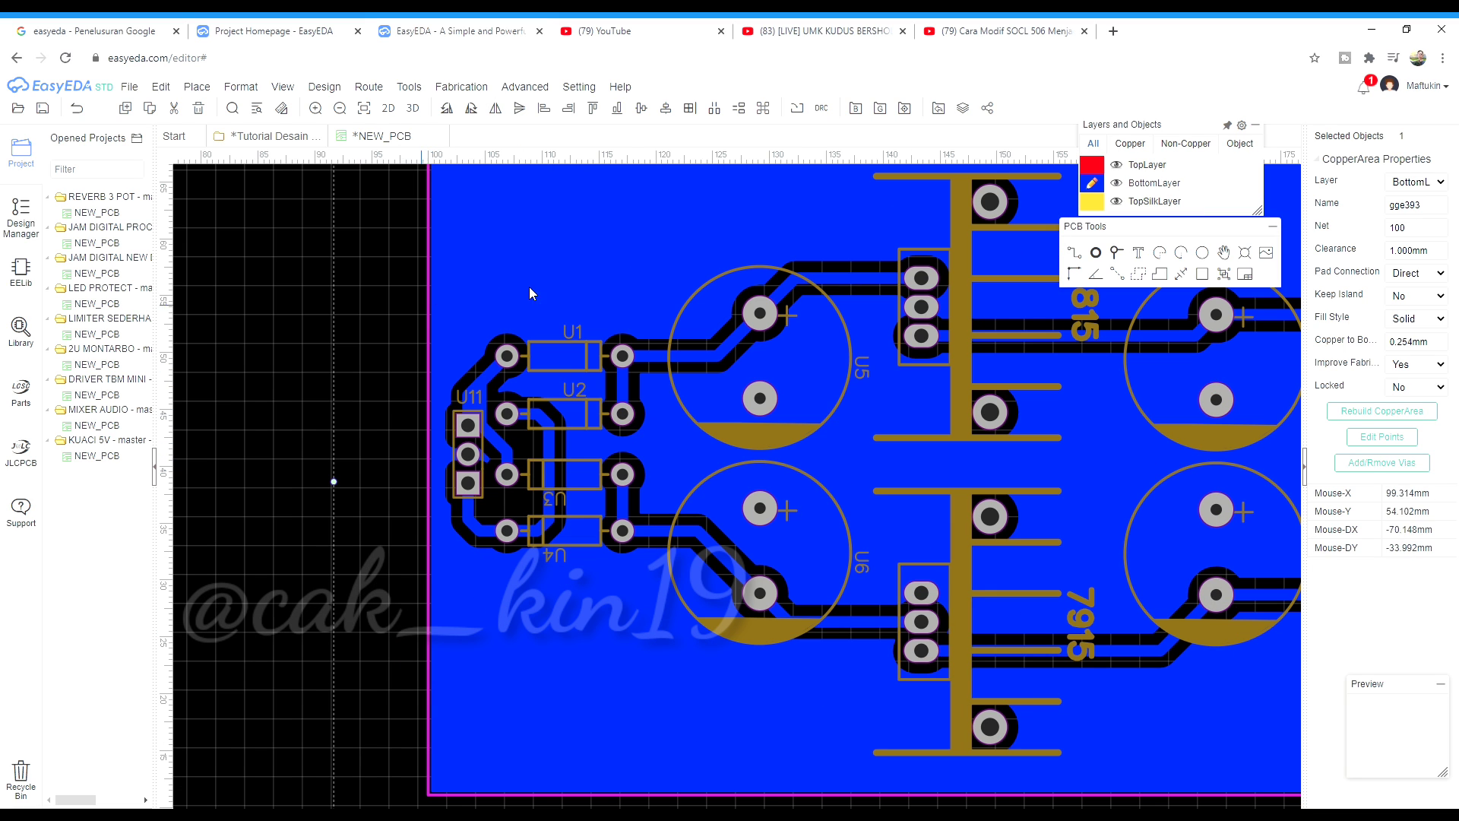
pyautogui.scroll(-1, 603, 453)
pyautogui.scroll(1, 726, 446)
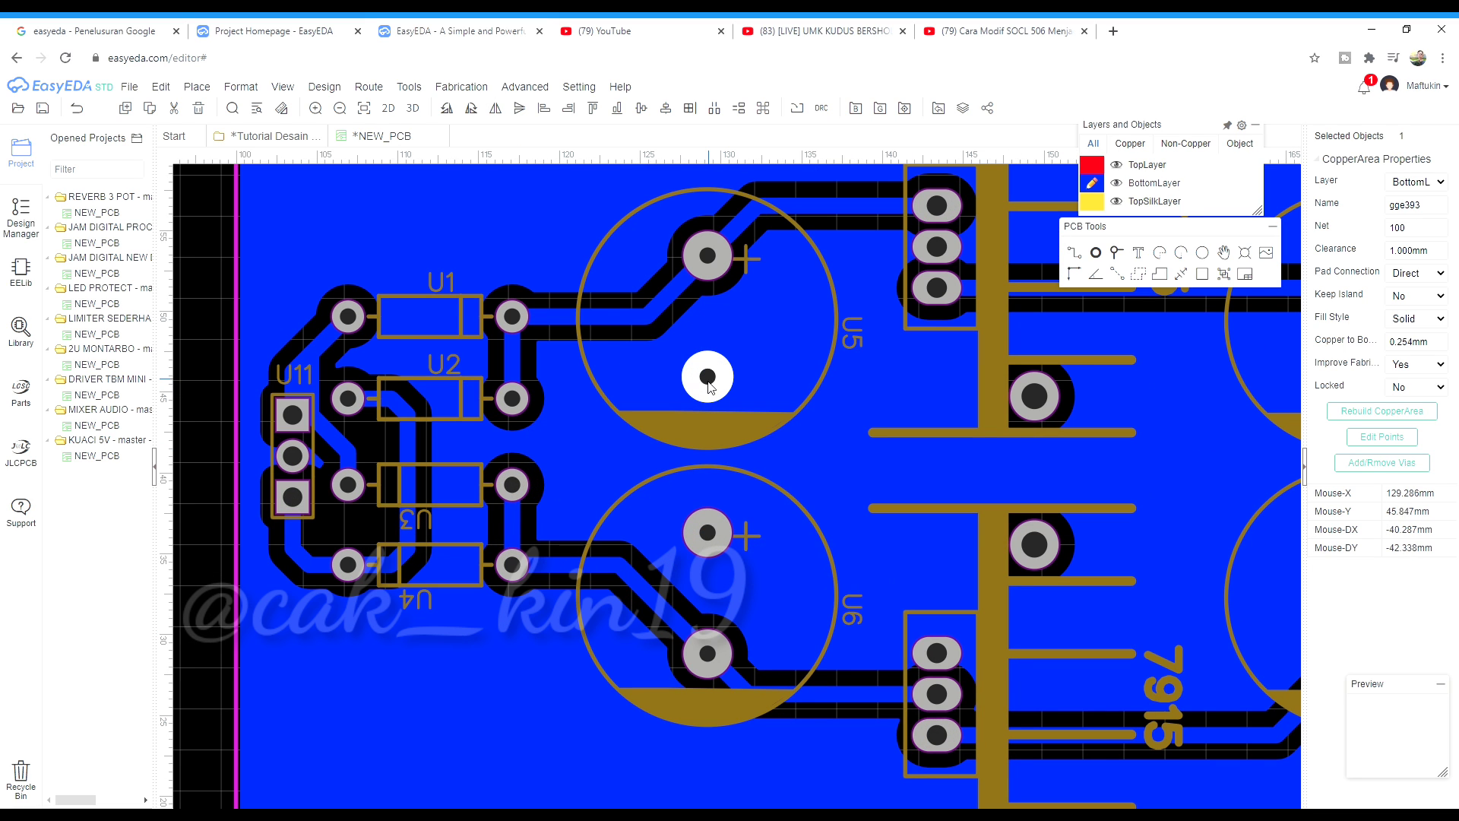
pyautogui.scroll(-1, 508, 525)
pyautogui.scroll(1, 795, 387)
pyautogui.scroll(2, 699, 277)
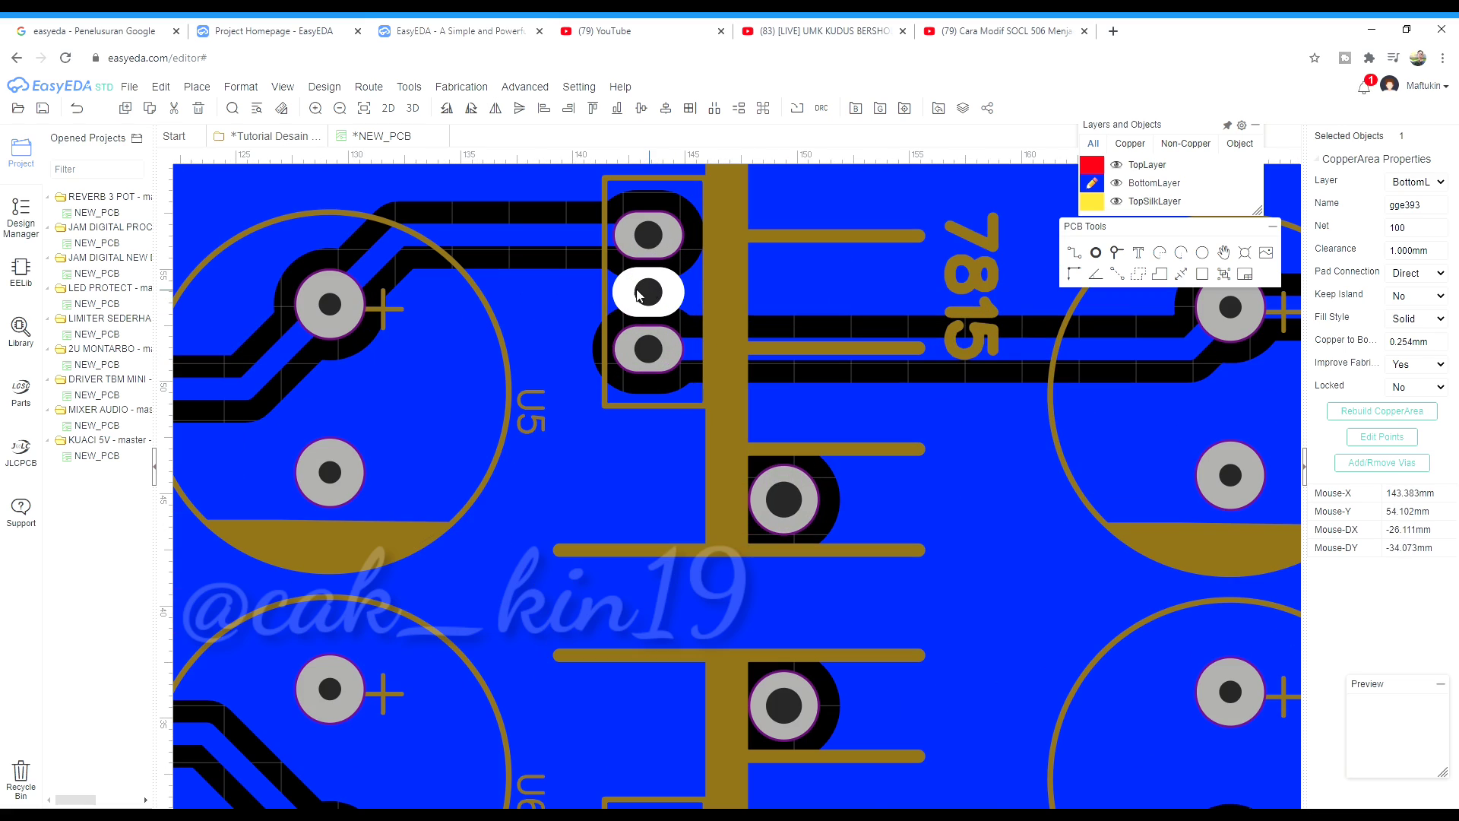
pyautogui.scroll(-2, 594, 395)
pyautogui.scroll(2, 673, 532)
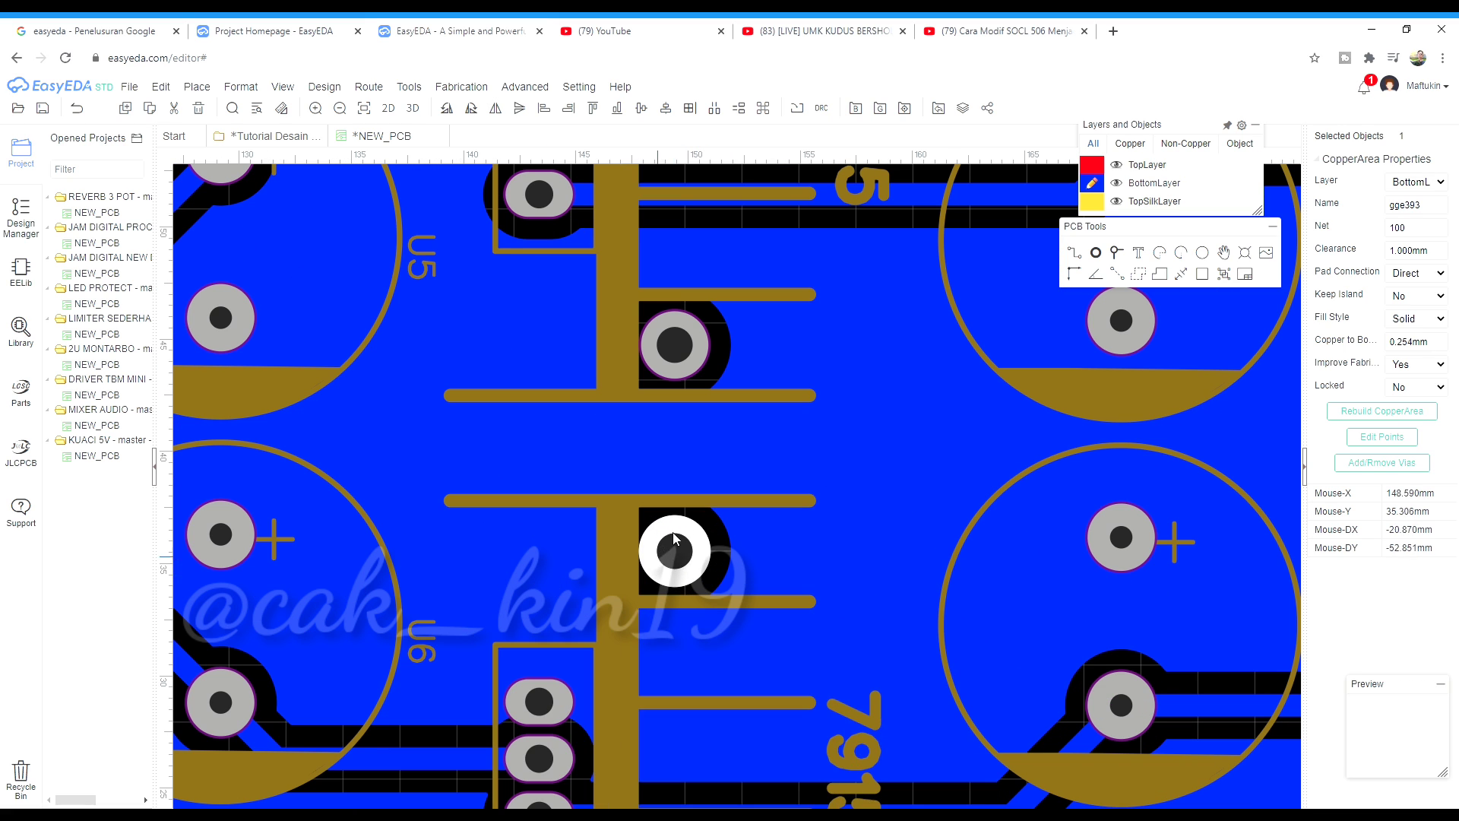
pyautogui.scroll(-3, 670, 406)
pyautogui.scroll(-2, 661, 399)
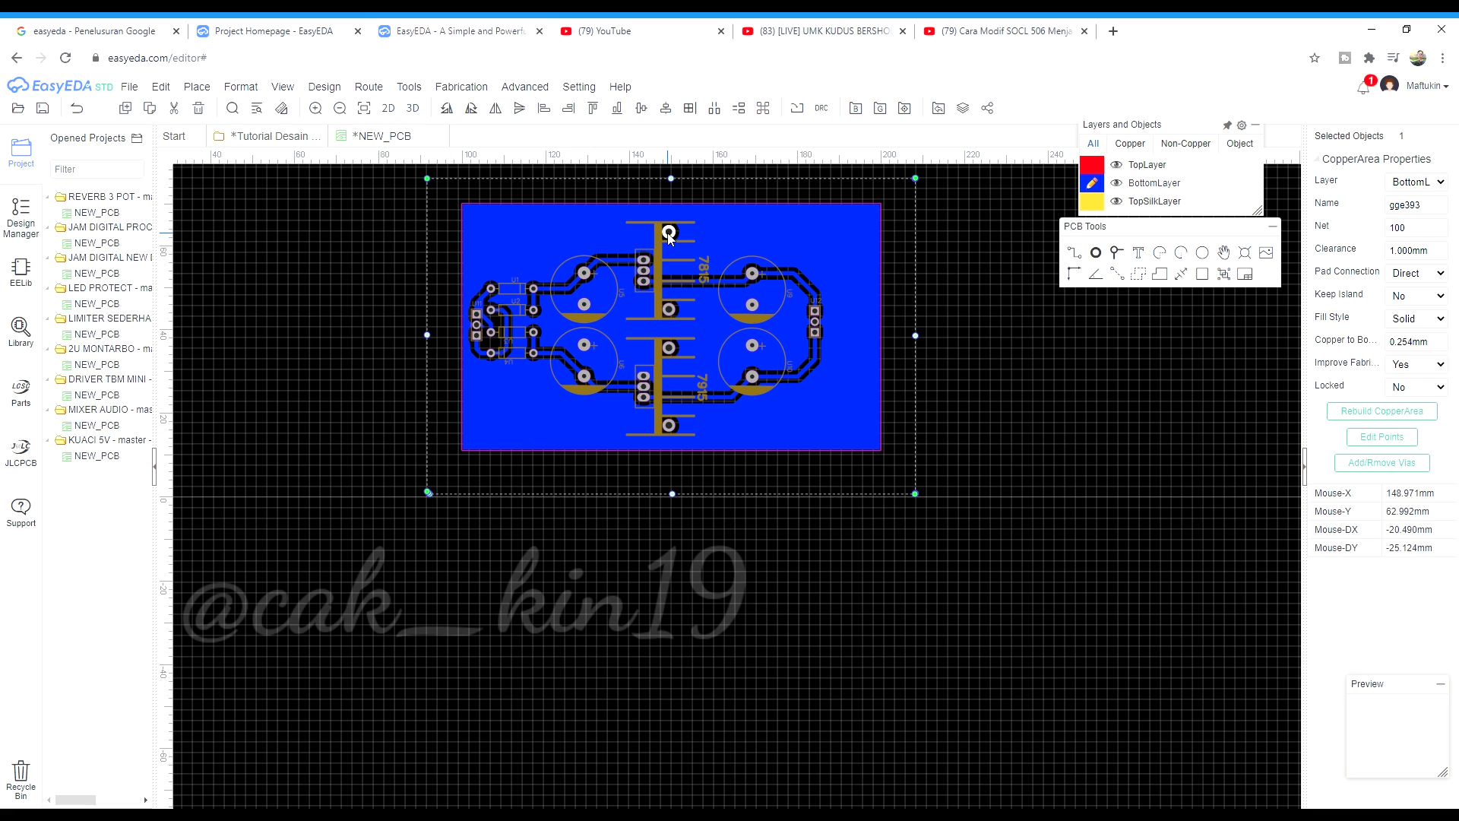
pyautogui.scroll(4, 646, 389)
pyautogui.scroll(-2, 782, 505)
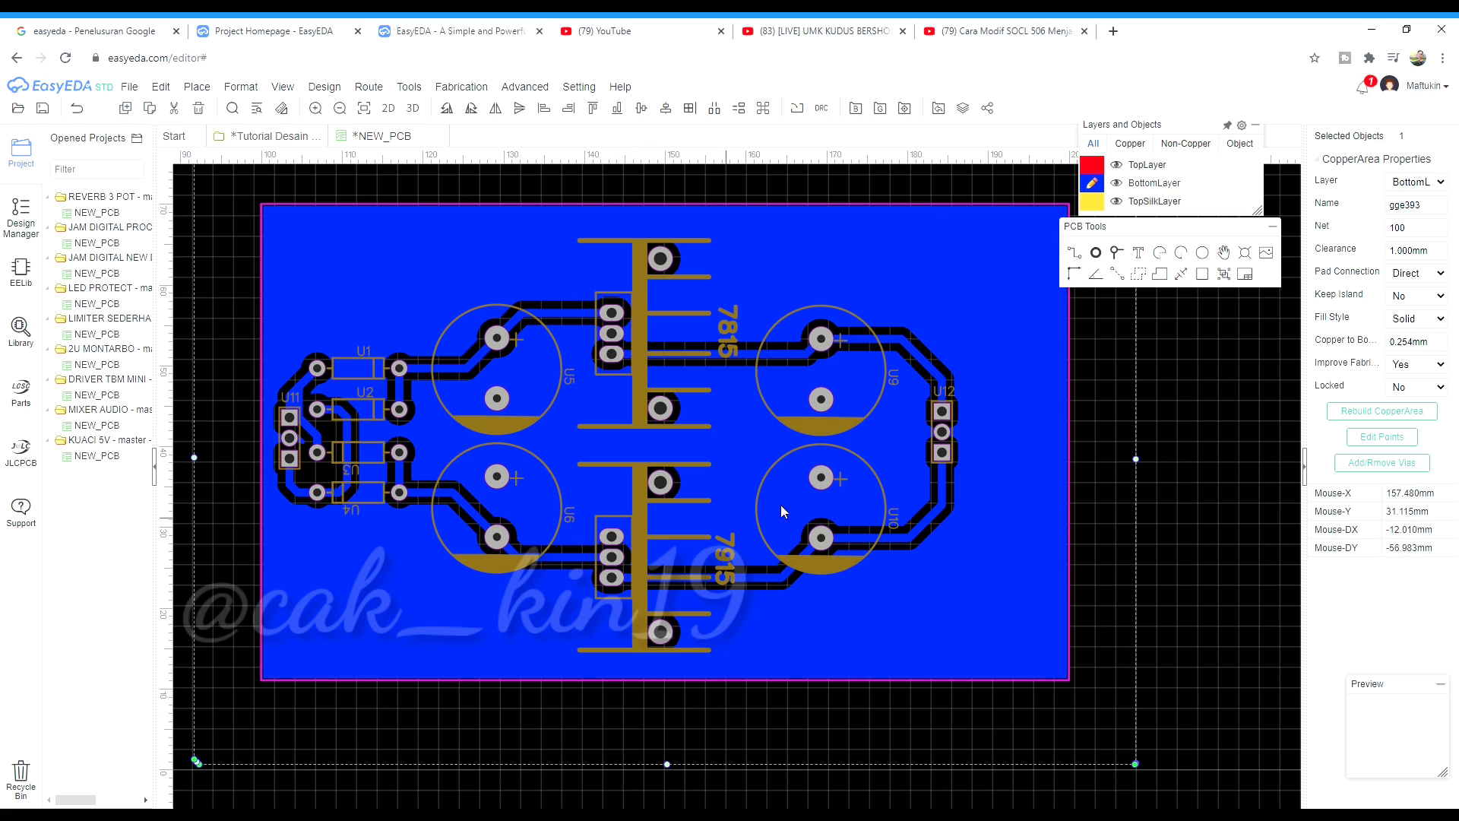
pyautogui.scroll(4, 868, 376)
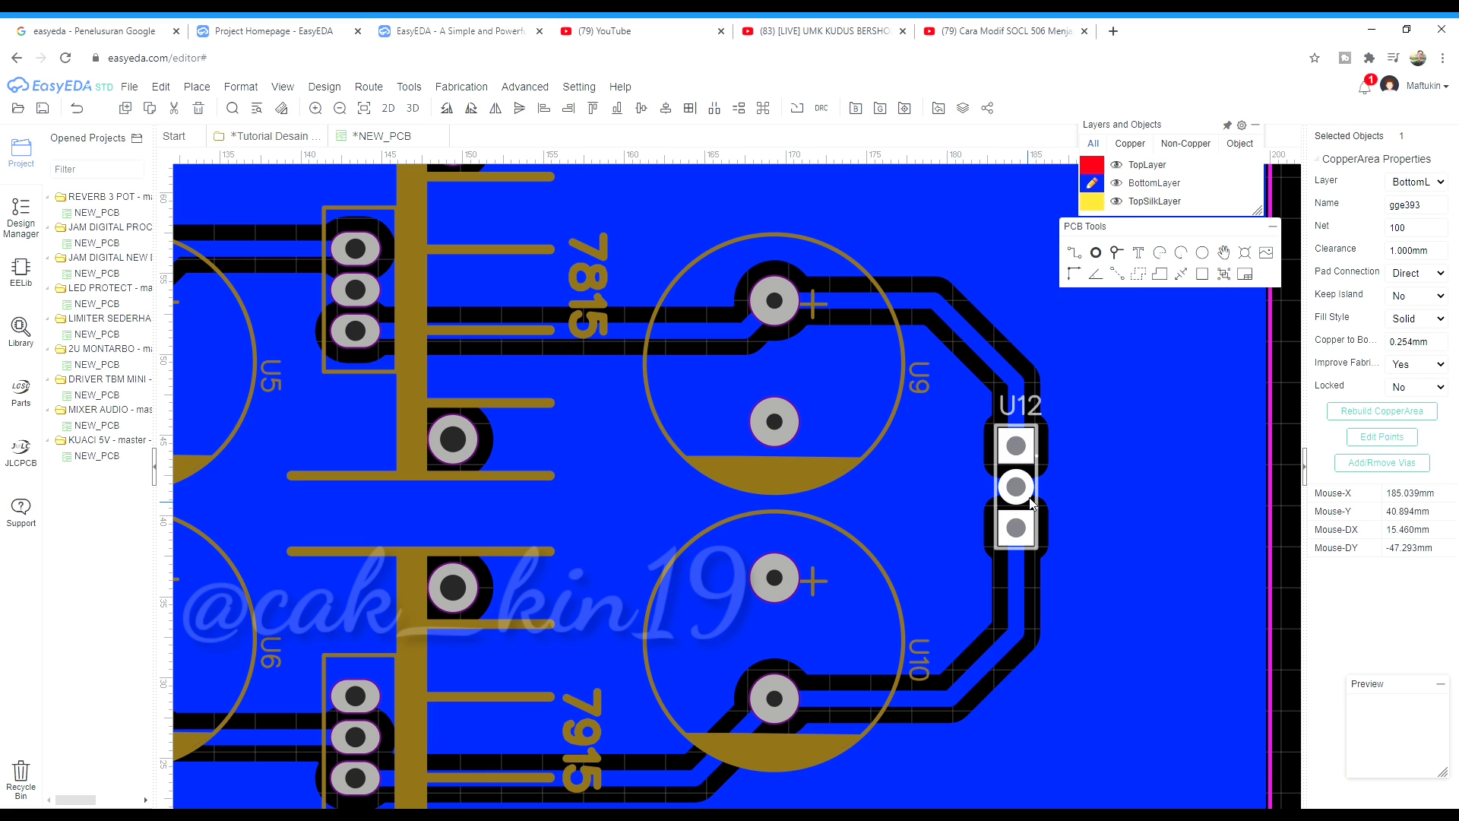
pyautogui.scroll(-4, 1013, 504)
pyautogui.click(1201, 500)
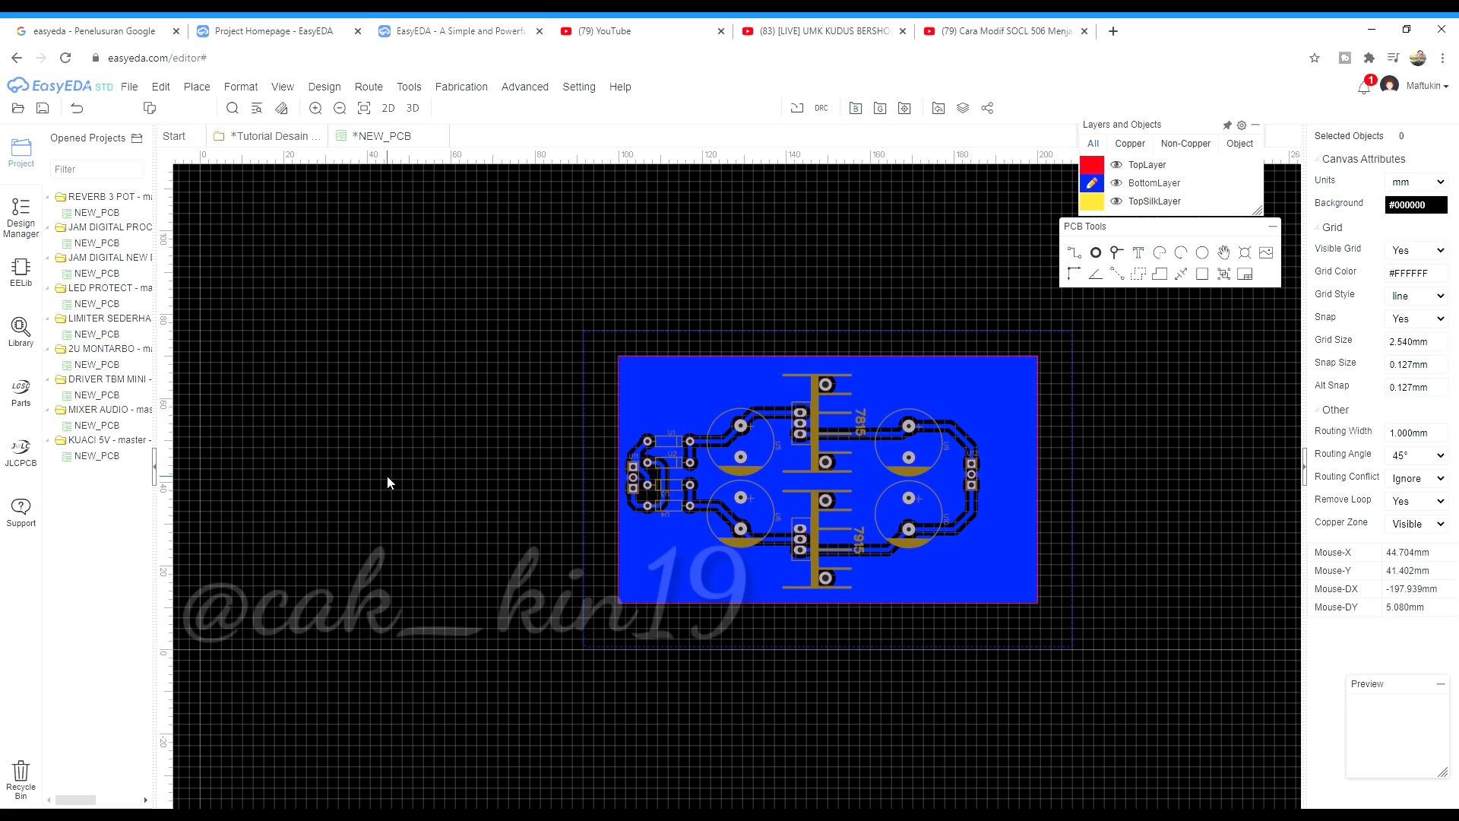
# Bring up the Save as a PCB file dialog with Save as New Project chosen
pyautogui.hotkey('ctrl', 's')
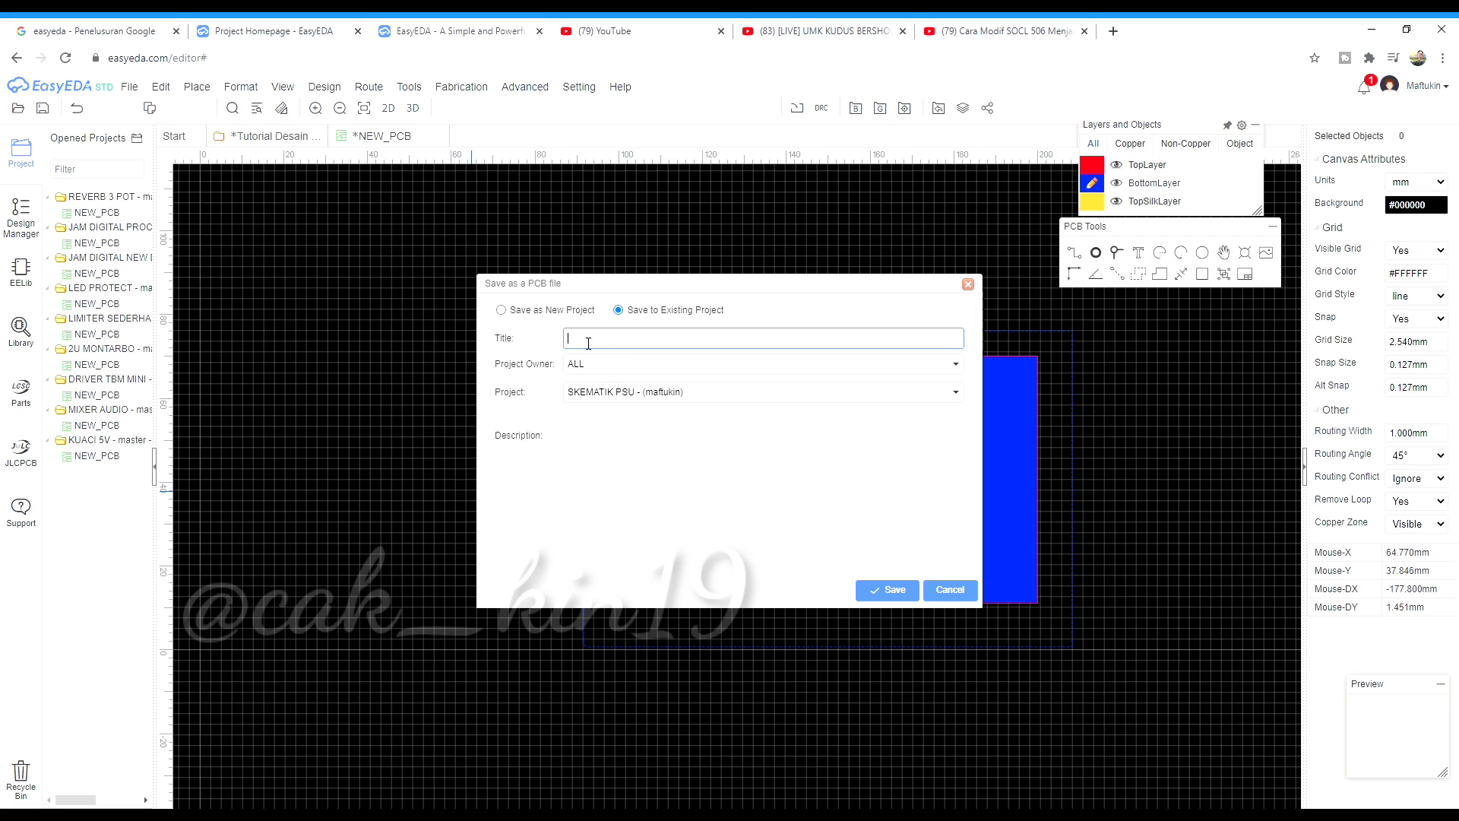
pyautogui.click(500, 309)
pyautogui.click(587, 370)
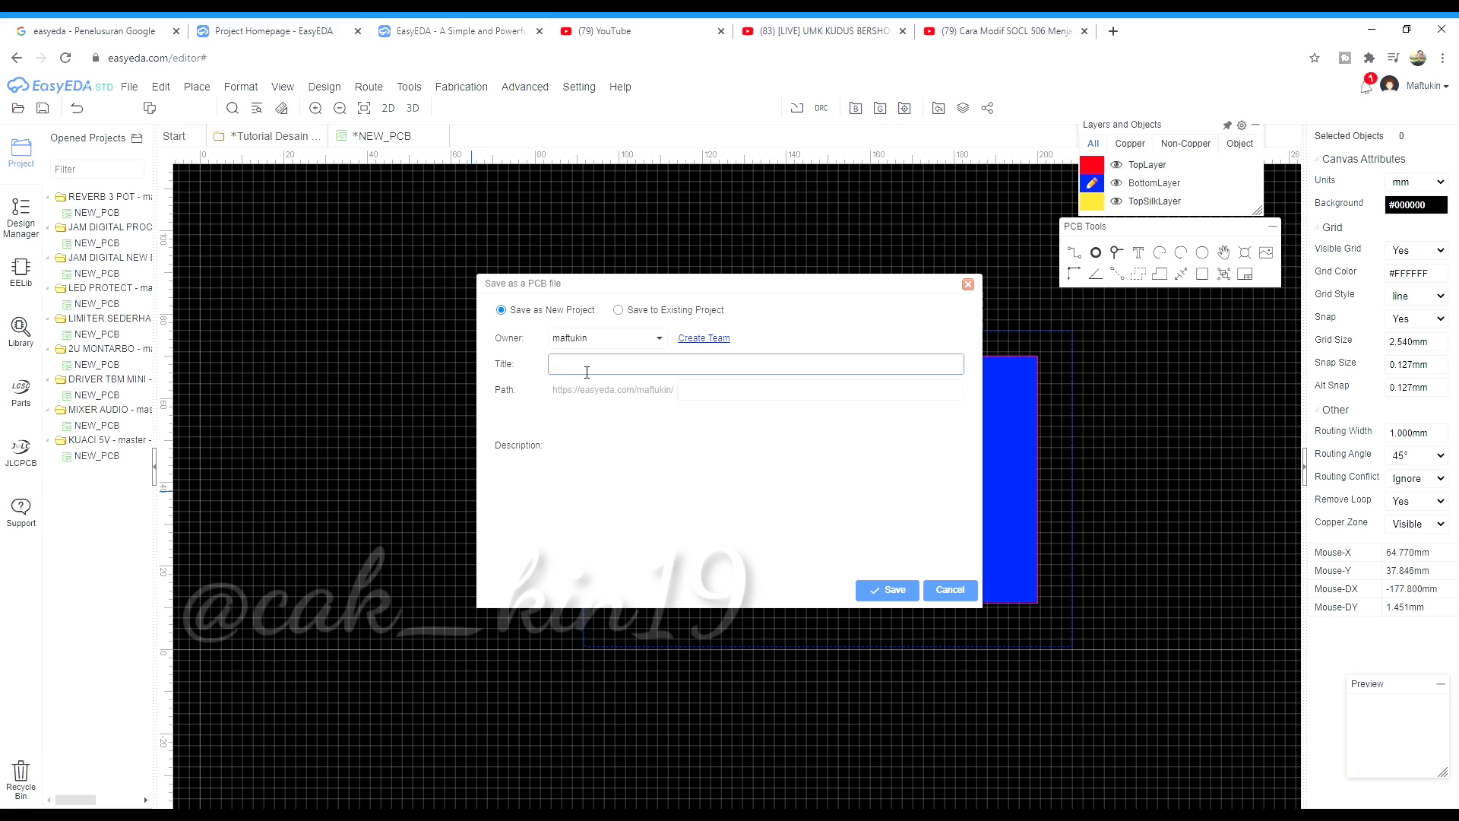
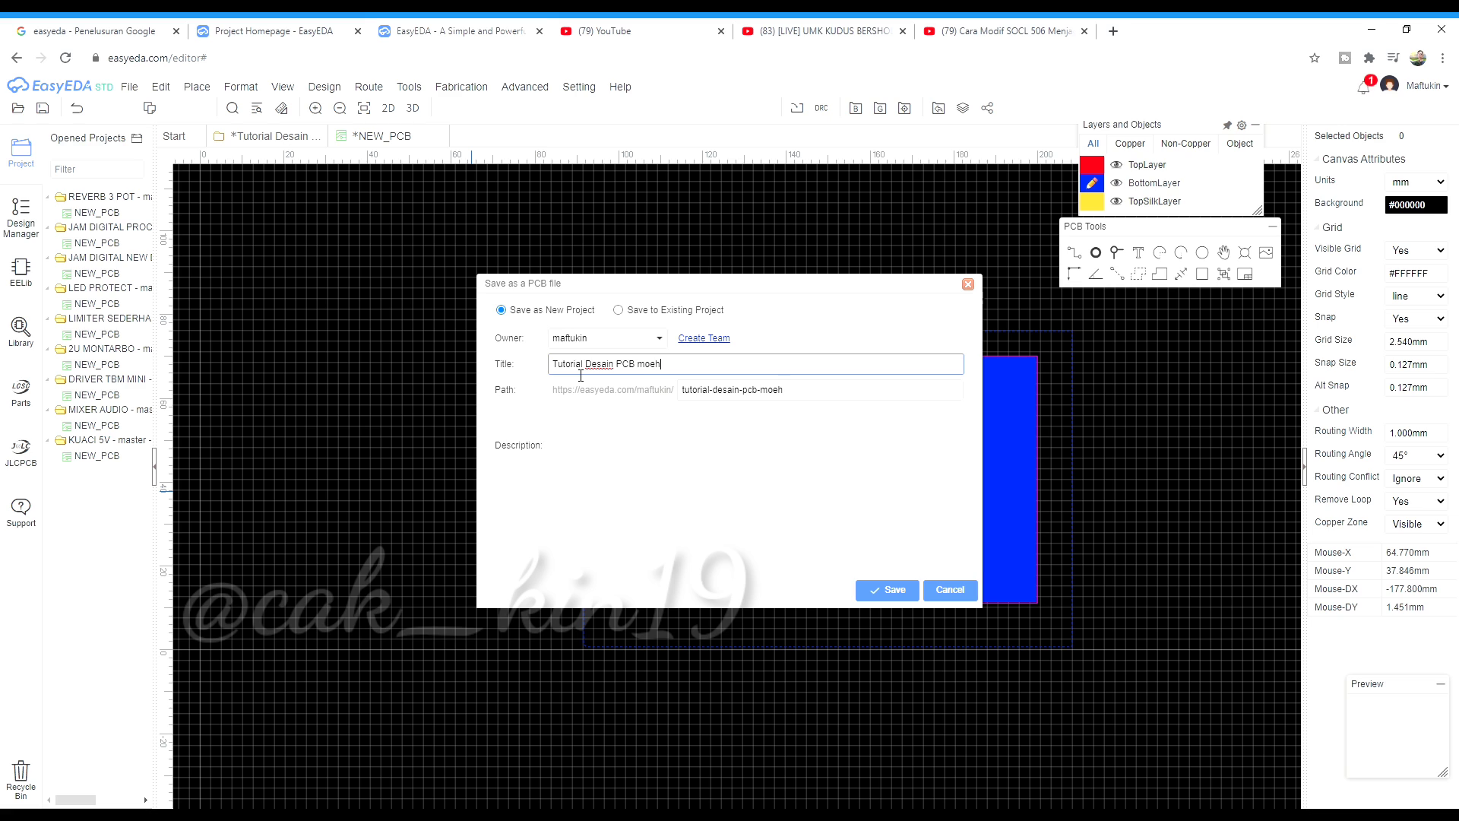
# Save the board as a new project titled 'Tutorial Desain PCB moeh', then save again with Ctrl+S
pyautogui.click(888, 590)
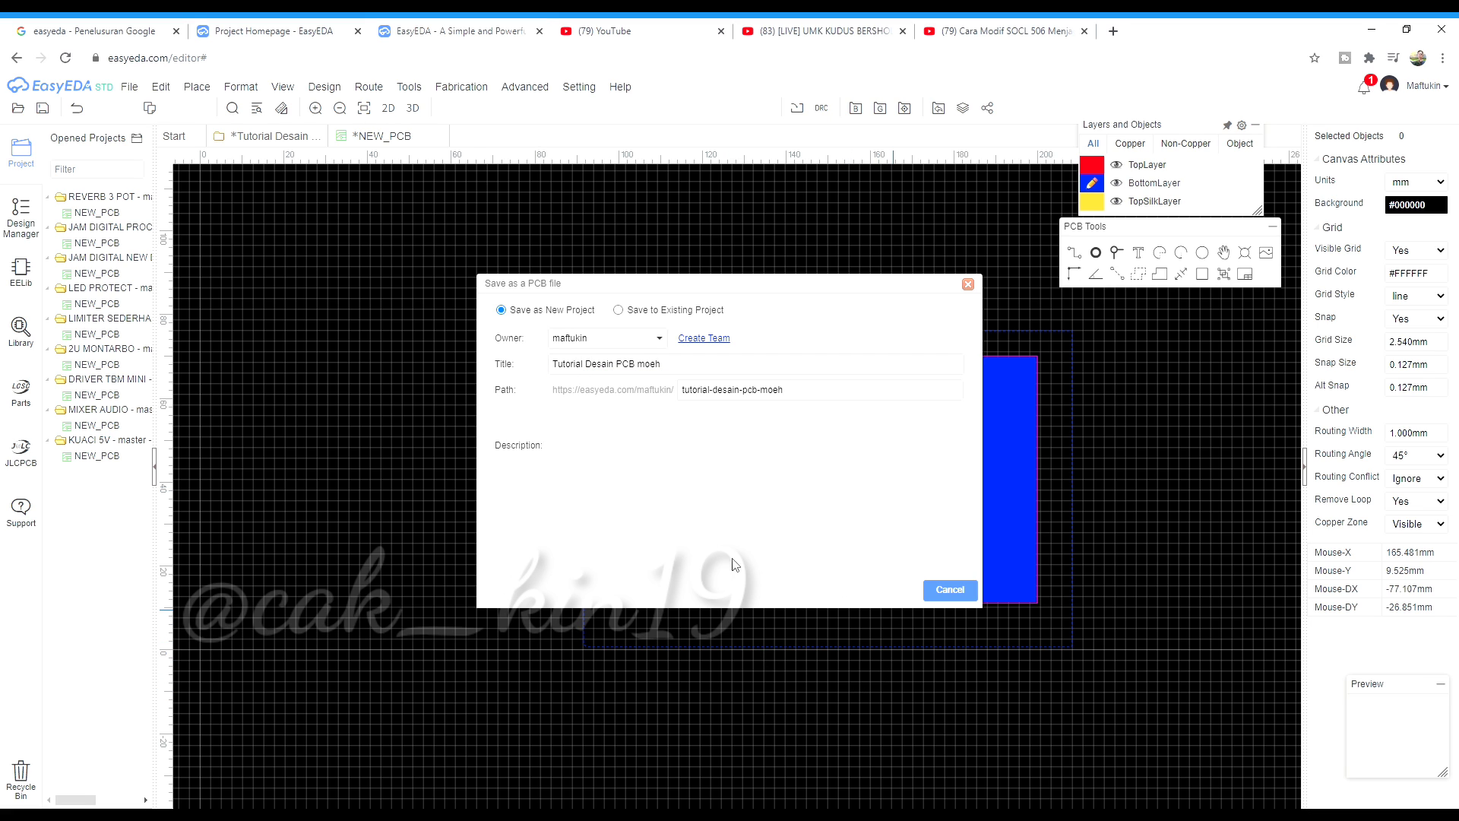
pyautogui.scroll(-2, 380, 581)
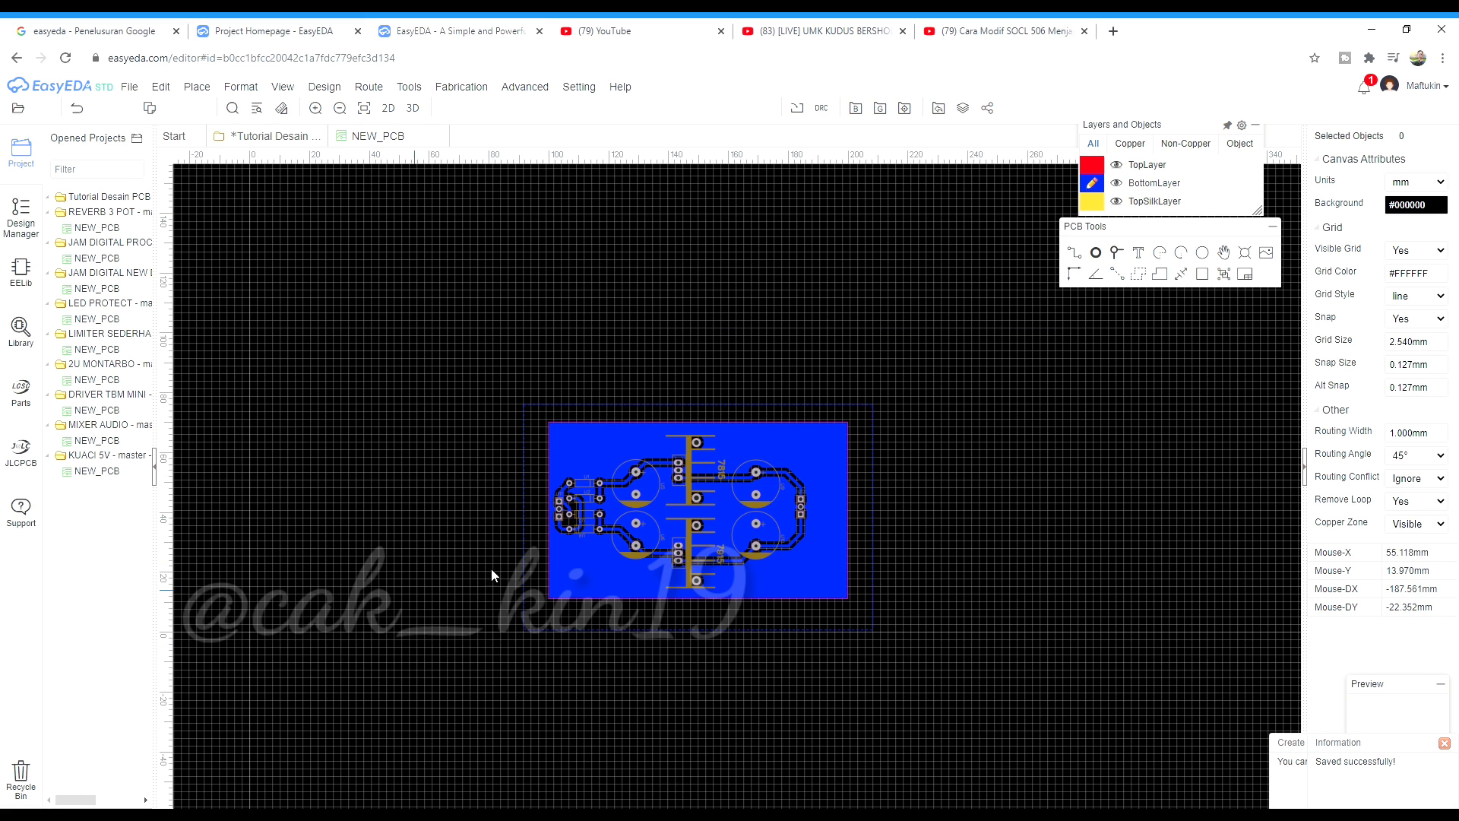
pyautogui.scroll(1, 684, 616)
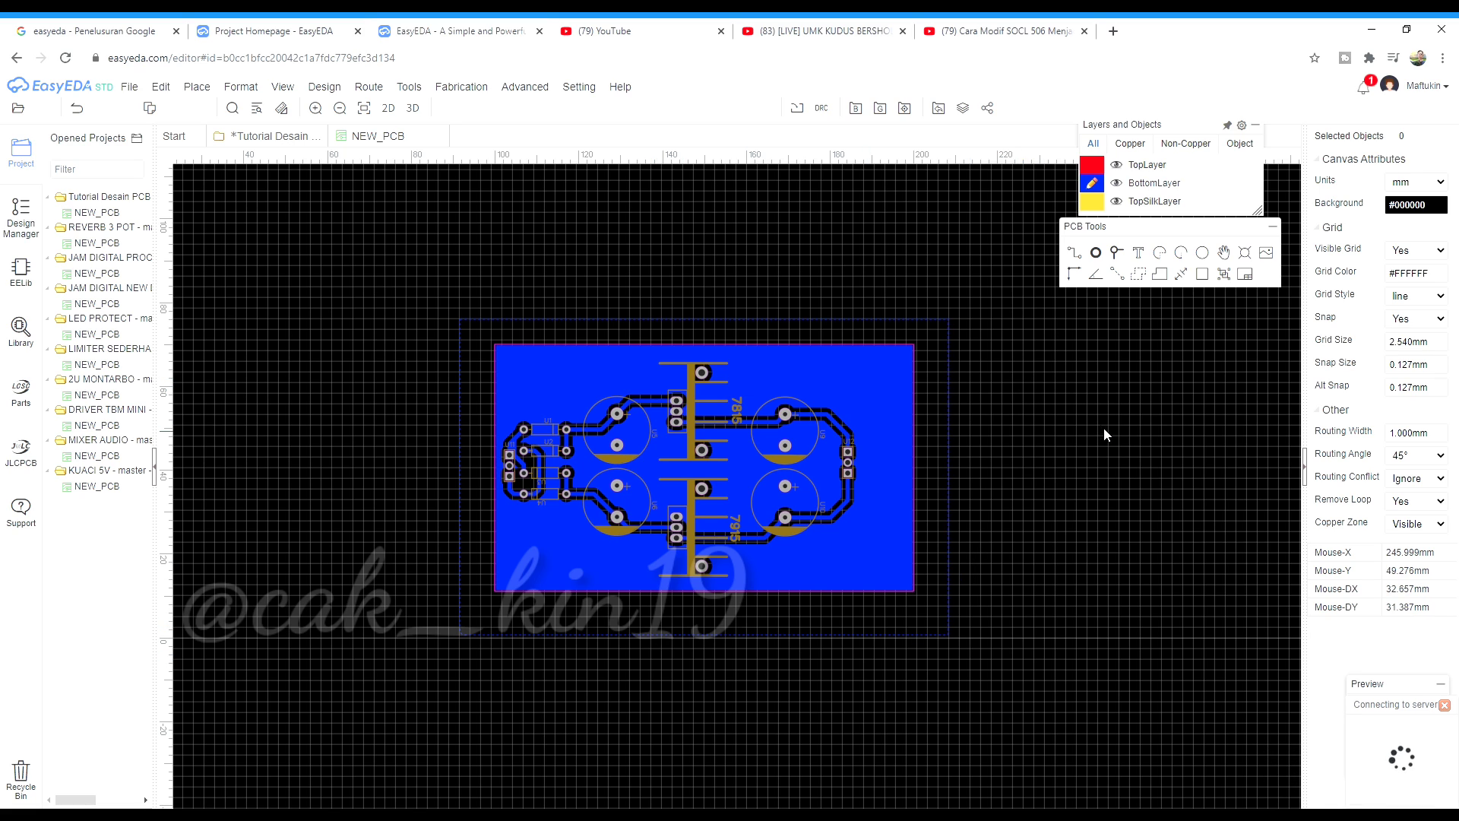
pyautogui.hotkey('ctrl', 's')
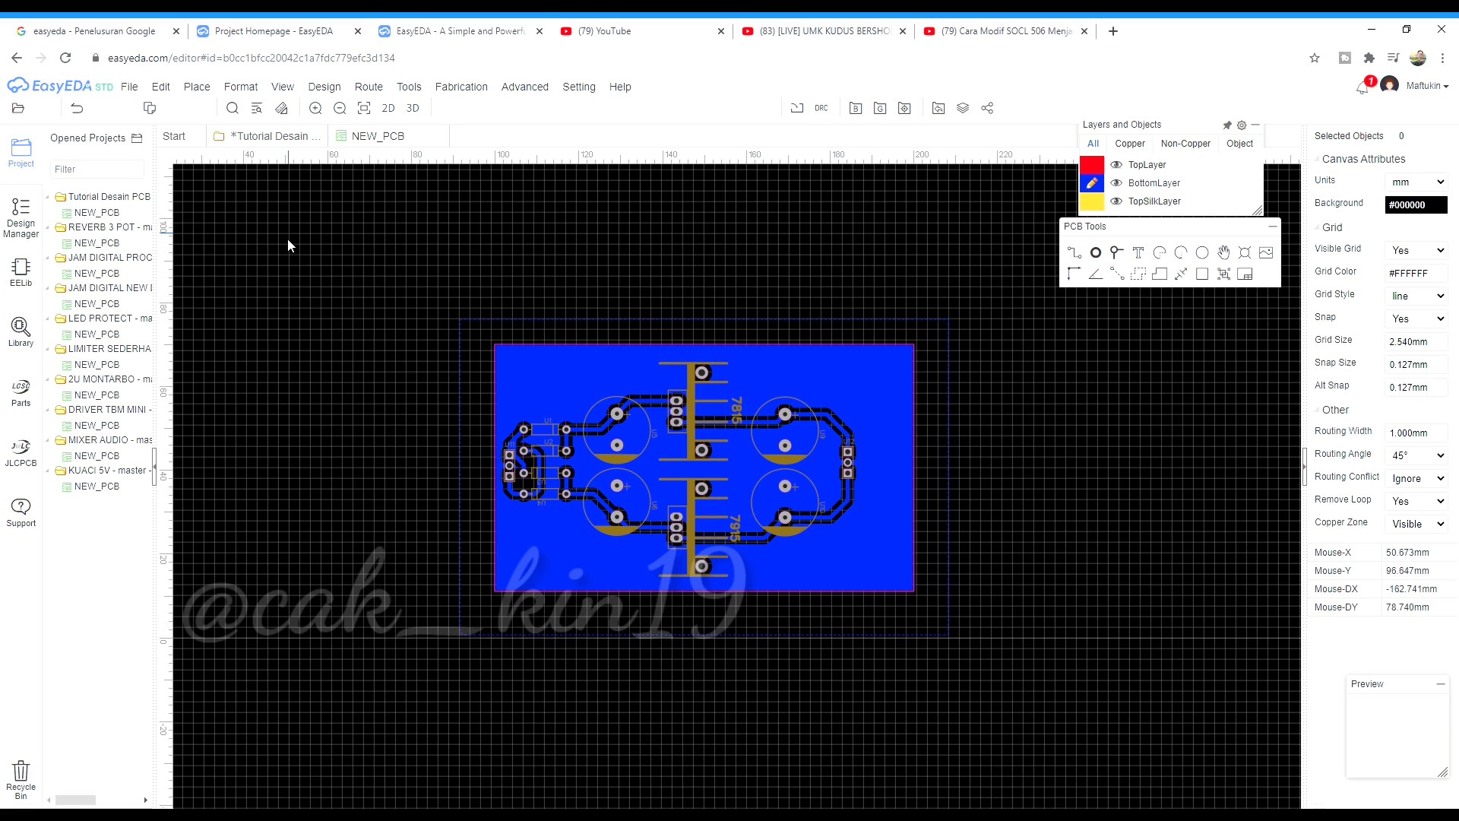
# Inspect the File > Export > PDF export settings, then close them
pyautogui.click(129, 86)
pyautogui.click(130, 87)
pyautogui.click(130, 86)
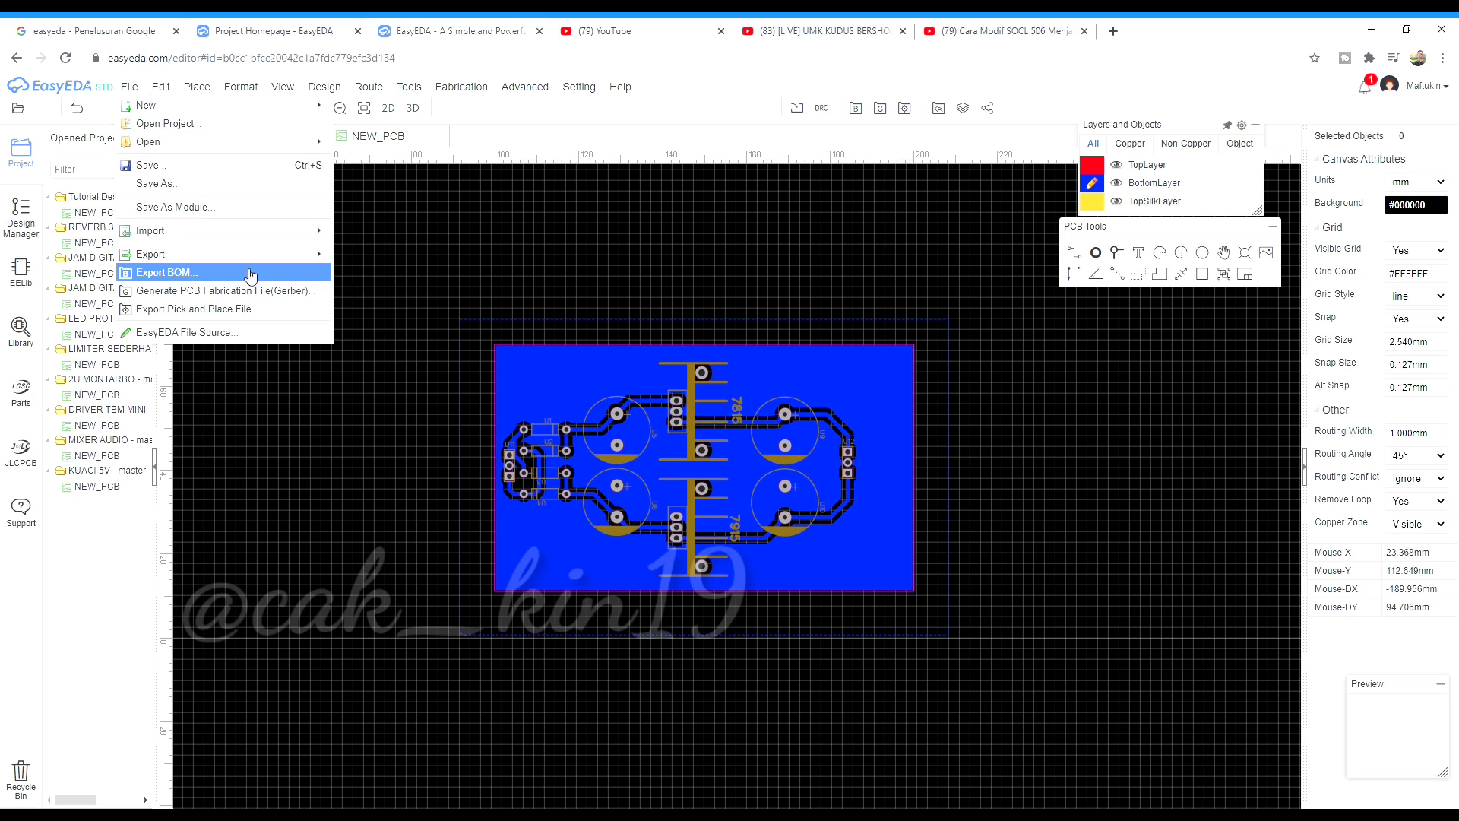
pyautogui.moveTo(246, 257)
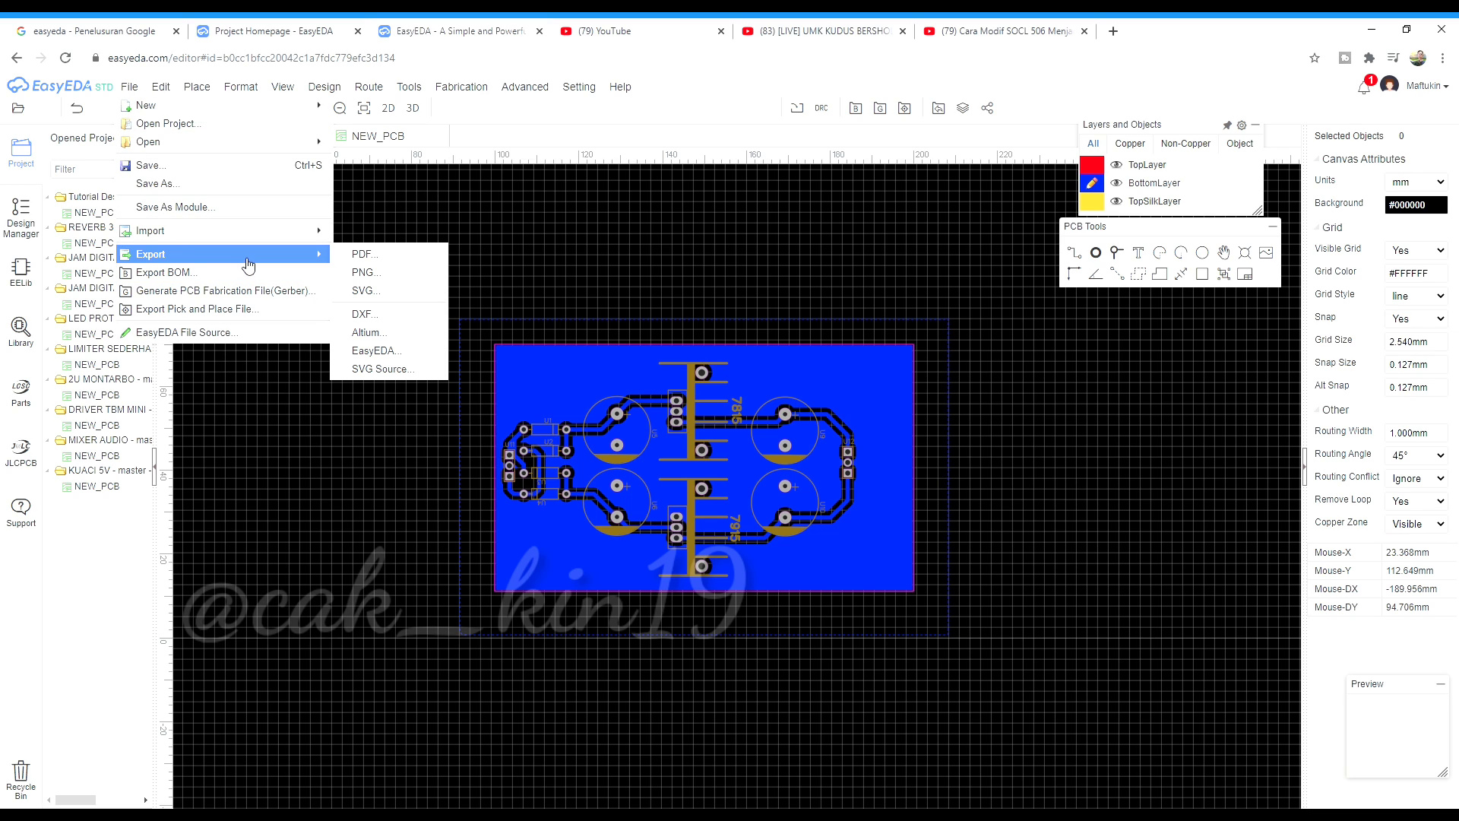
pyautogui.click(131, 88)
pyautogui.moveTo(174, 259)
pyautogui.click(358, 259)
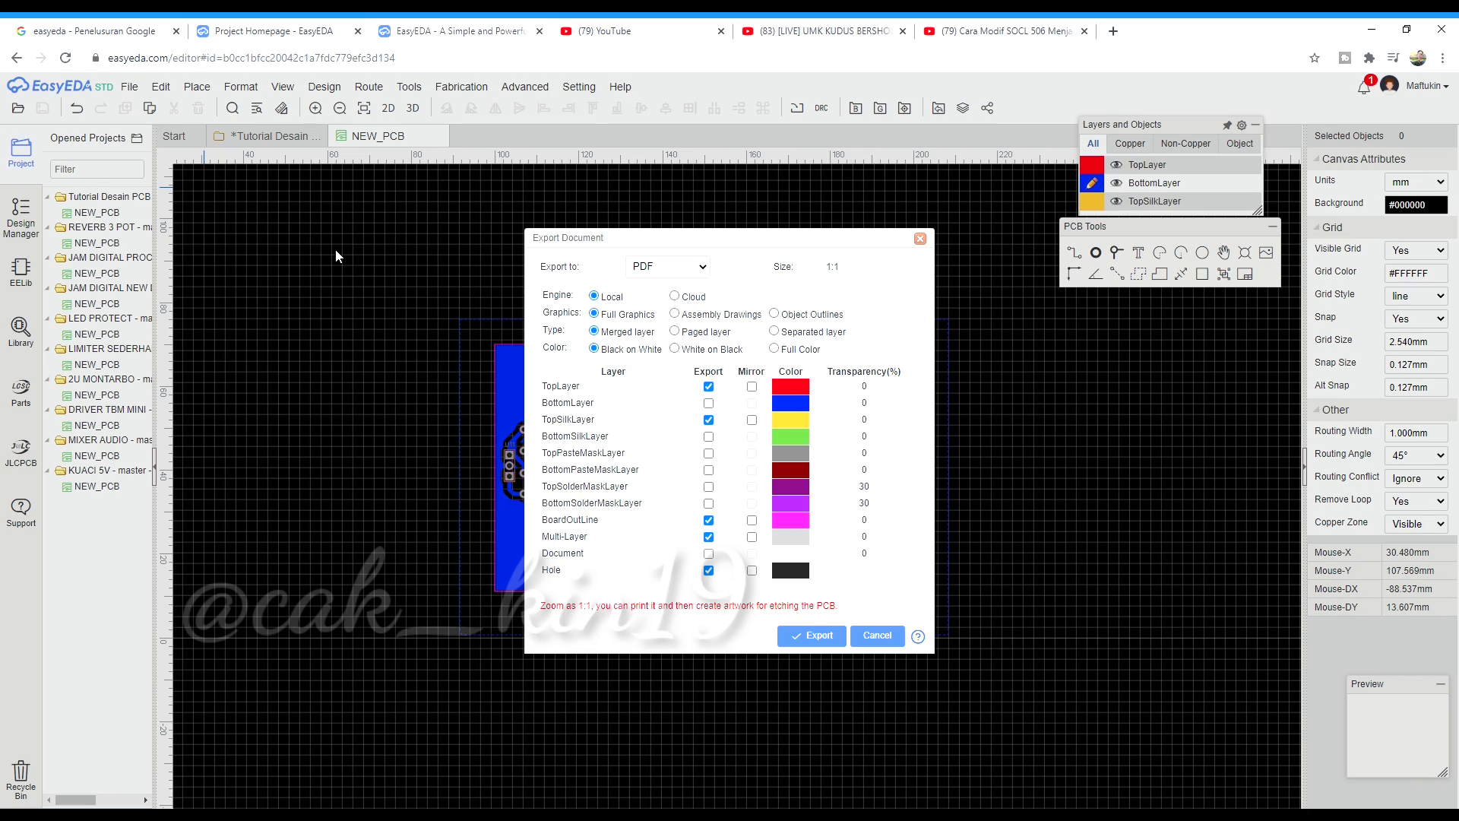
pyautogui.click(920, 238)
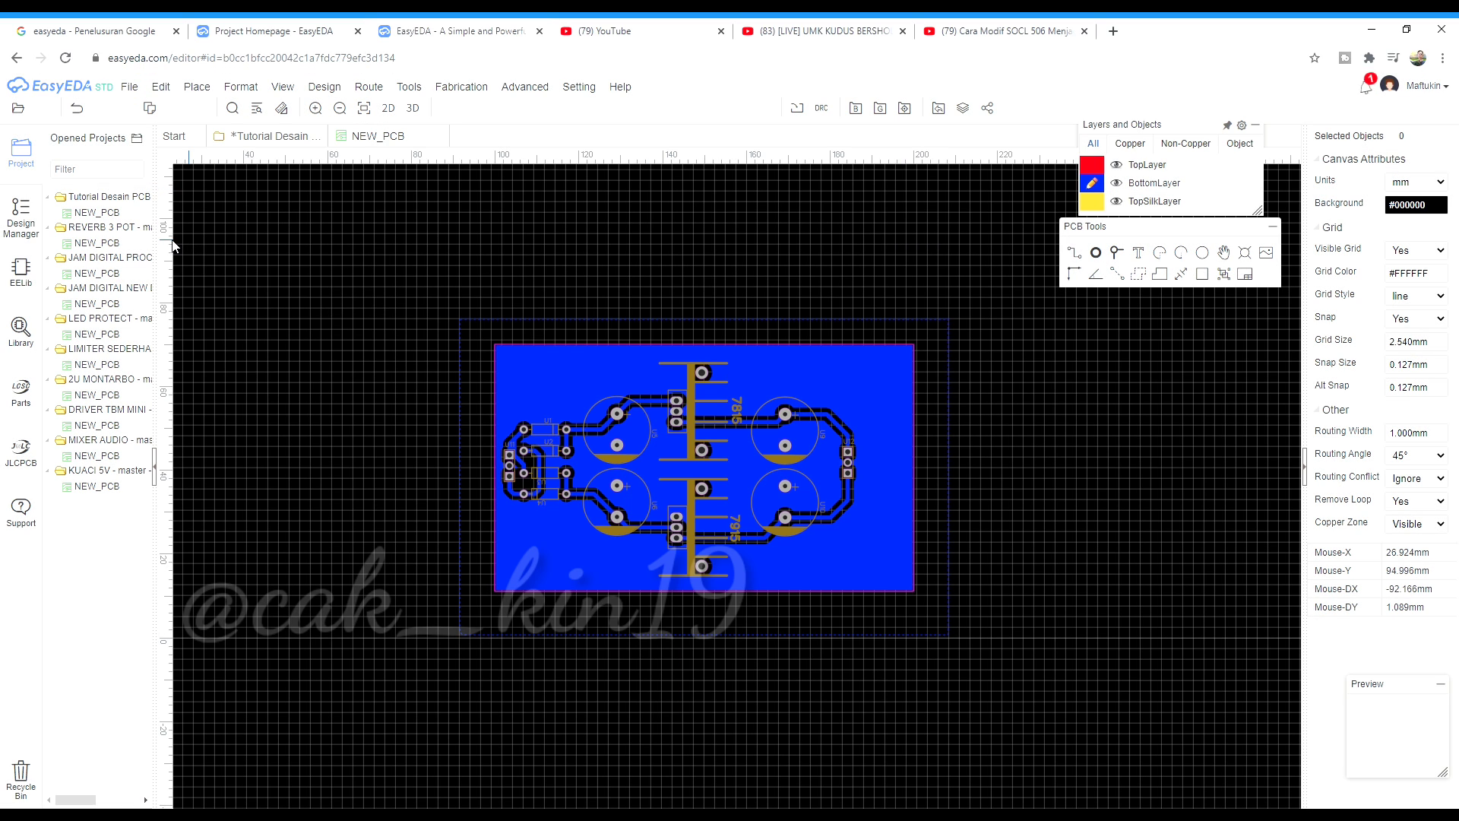
# Reopen the File menu to show Generate PCB Fabrication File (Gerber)
pyautogui.click(129, 87)
pyautogui.click(129, 86)
pyautogui.click(128, 87)
pyautogui.moveTo(180, 263)
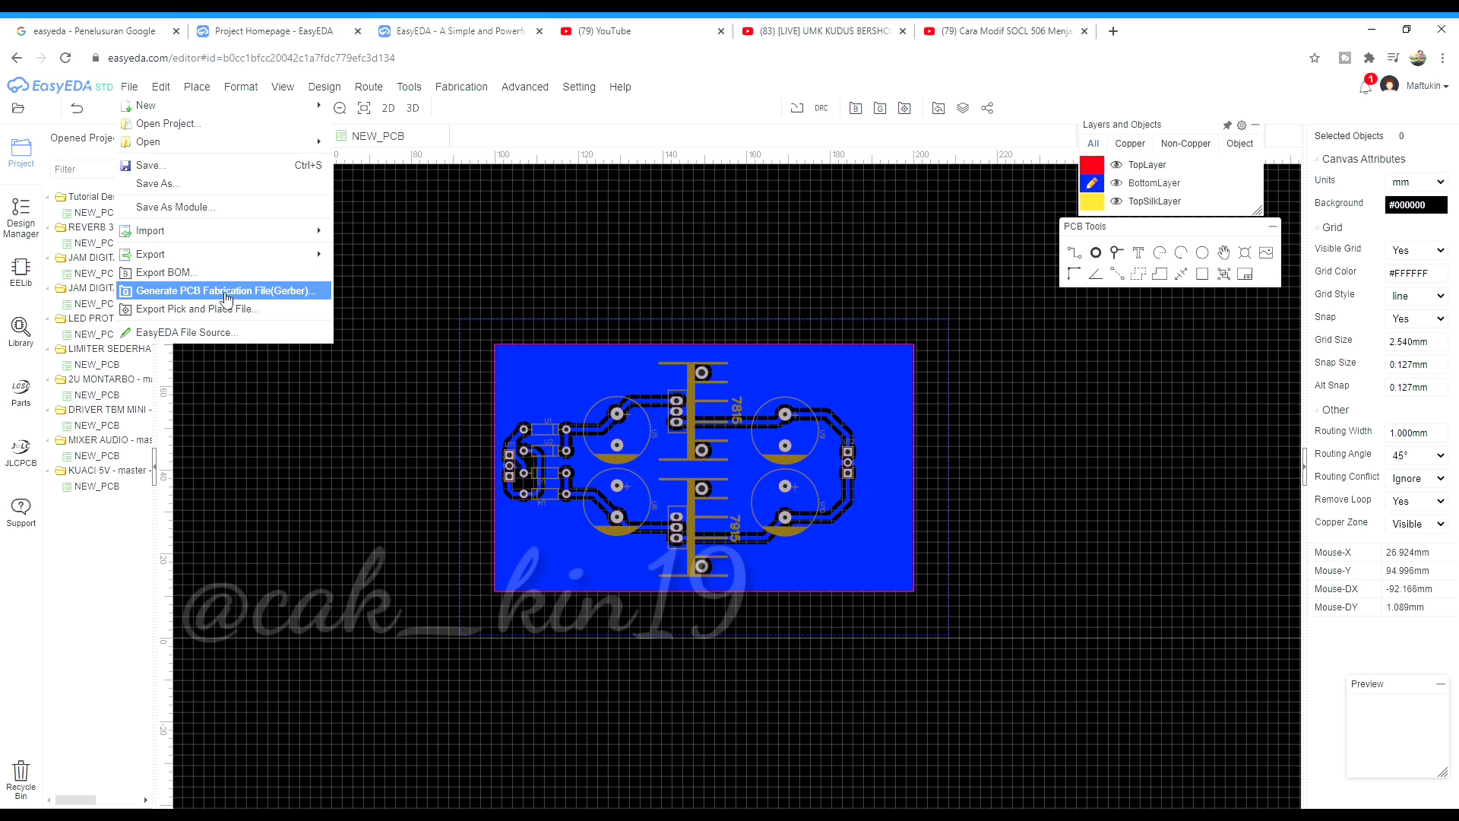
# Start Gerber generation, choosing 'No, Keep Going' and 'No, Generate Gerber' to skip the checks
pyautogui.click(225, 292)
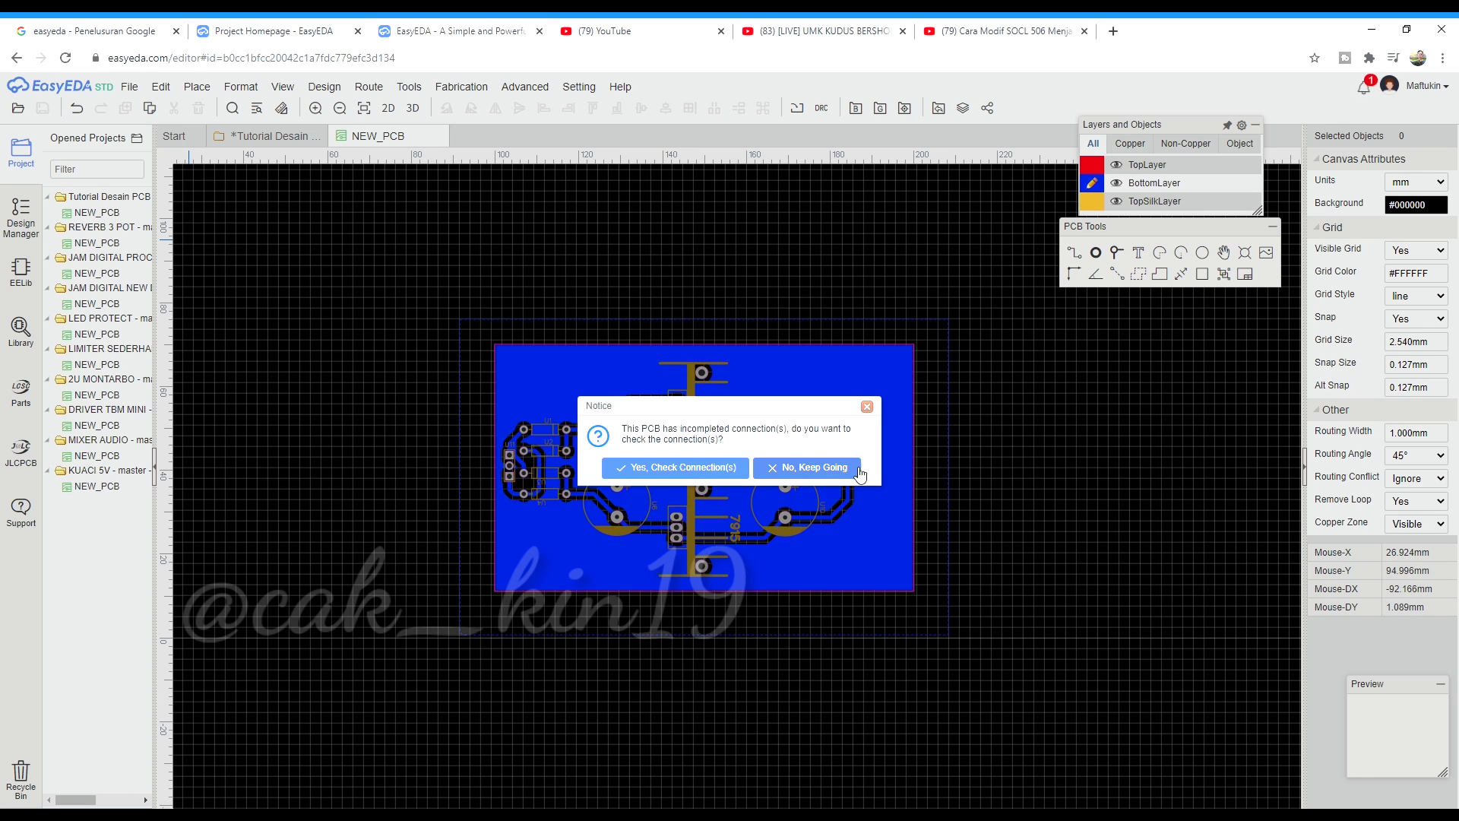
pyautogui.click(806, 466)
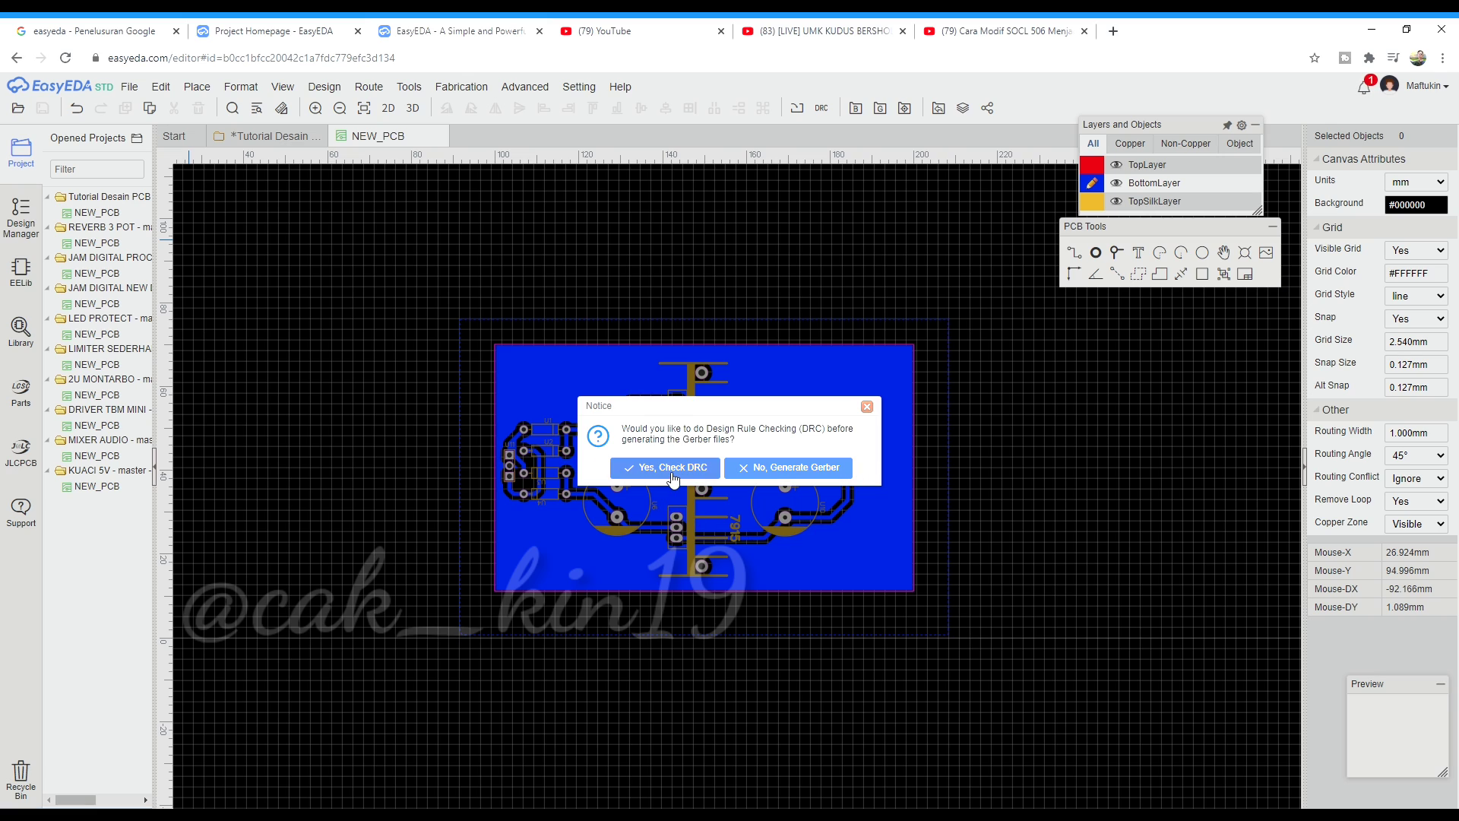
pyautogui.click(826, 469)
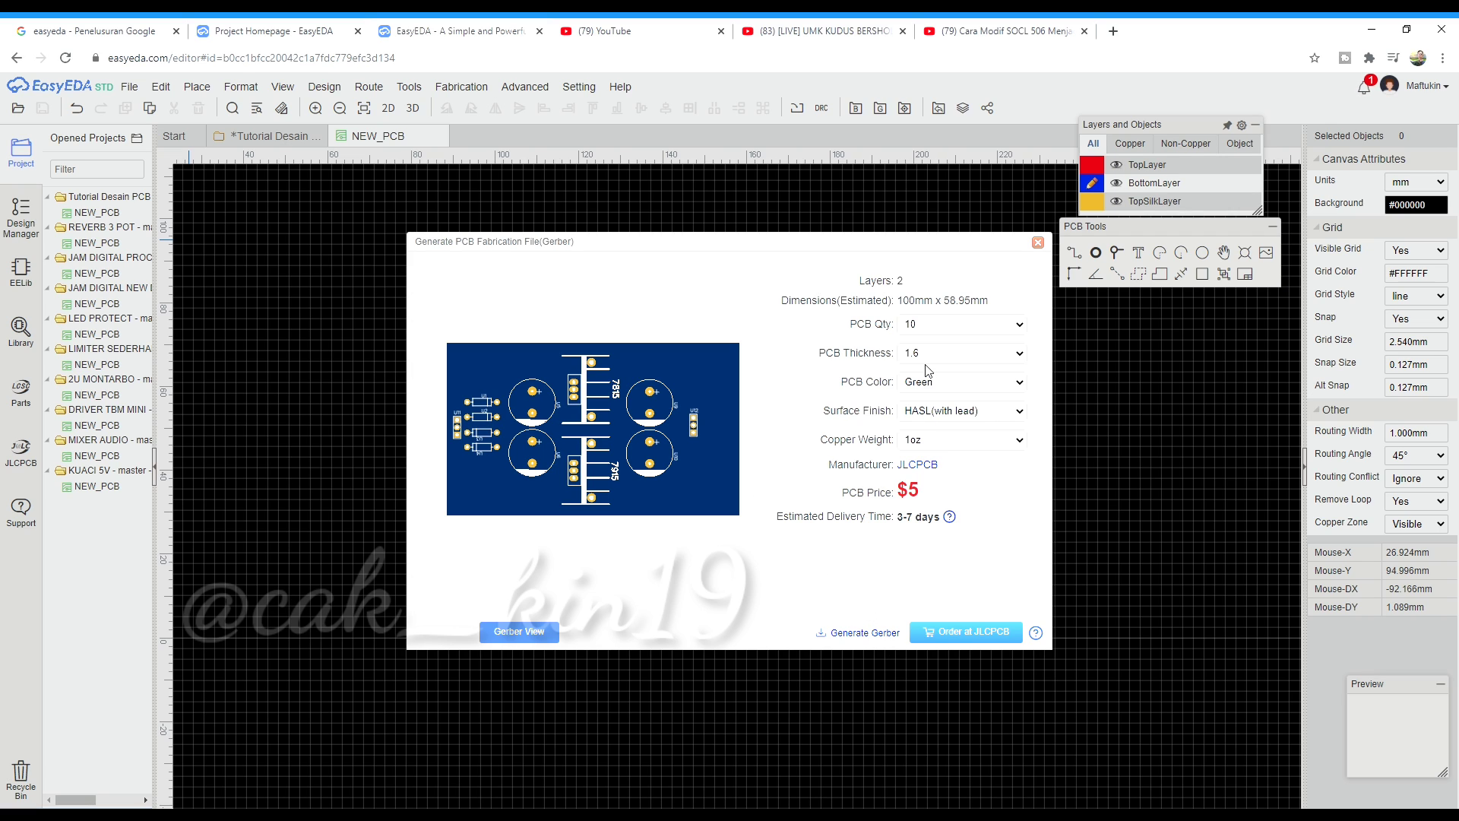
pyautogui.click(516, 637)
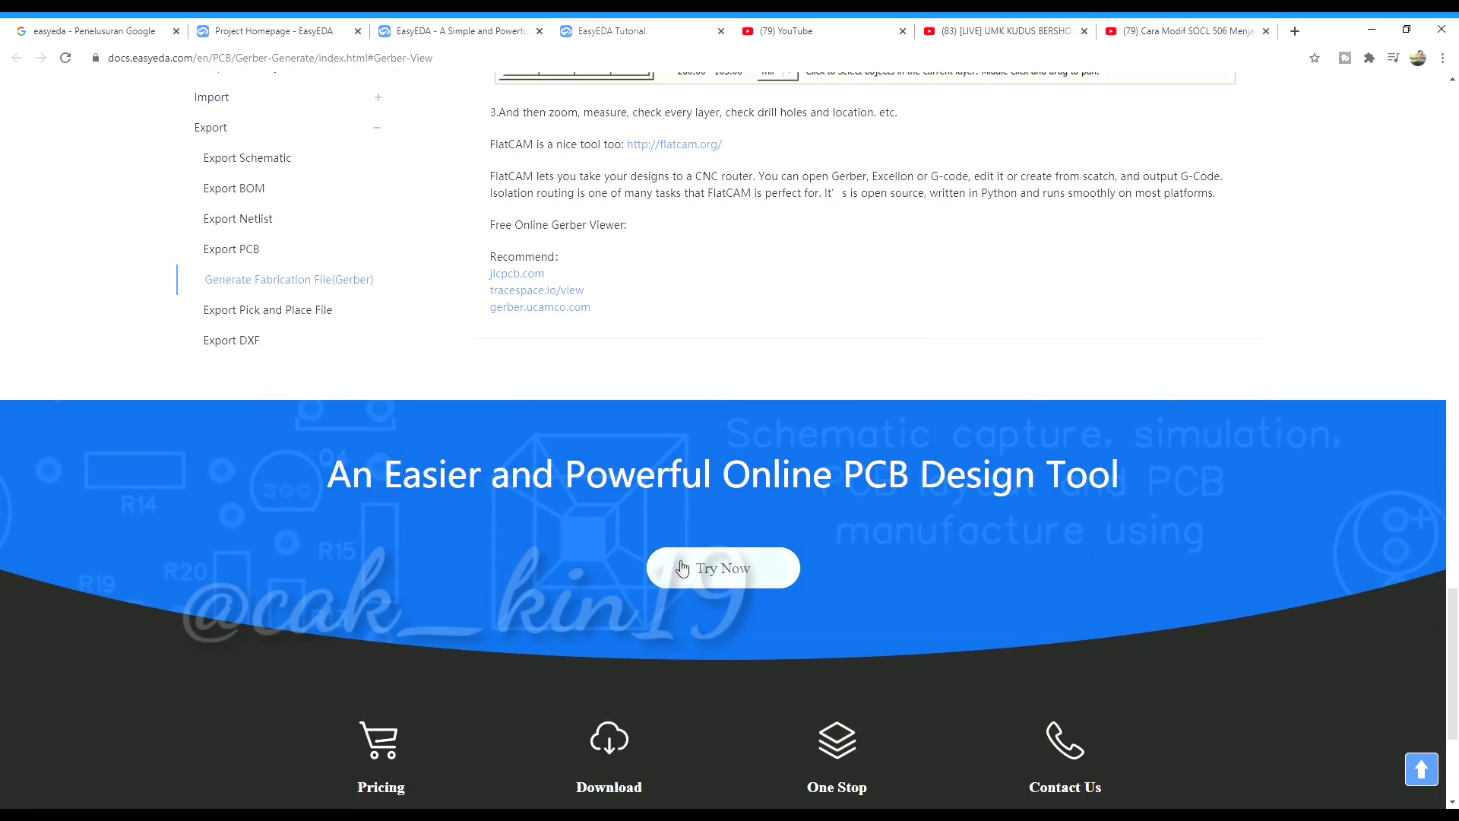
pyautogui.scroll(15, 860, 354)
pyautogui.scroll(8, 859, 354)
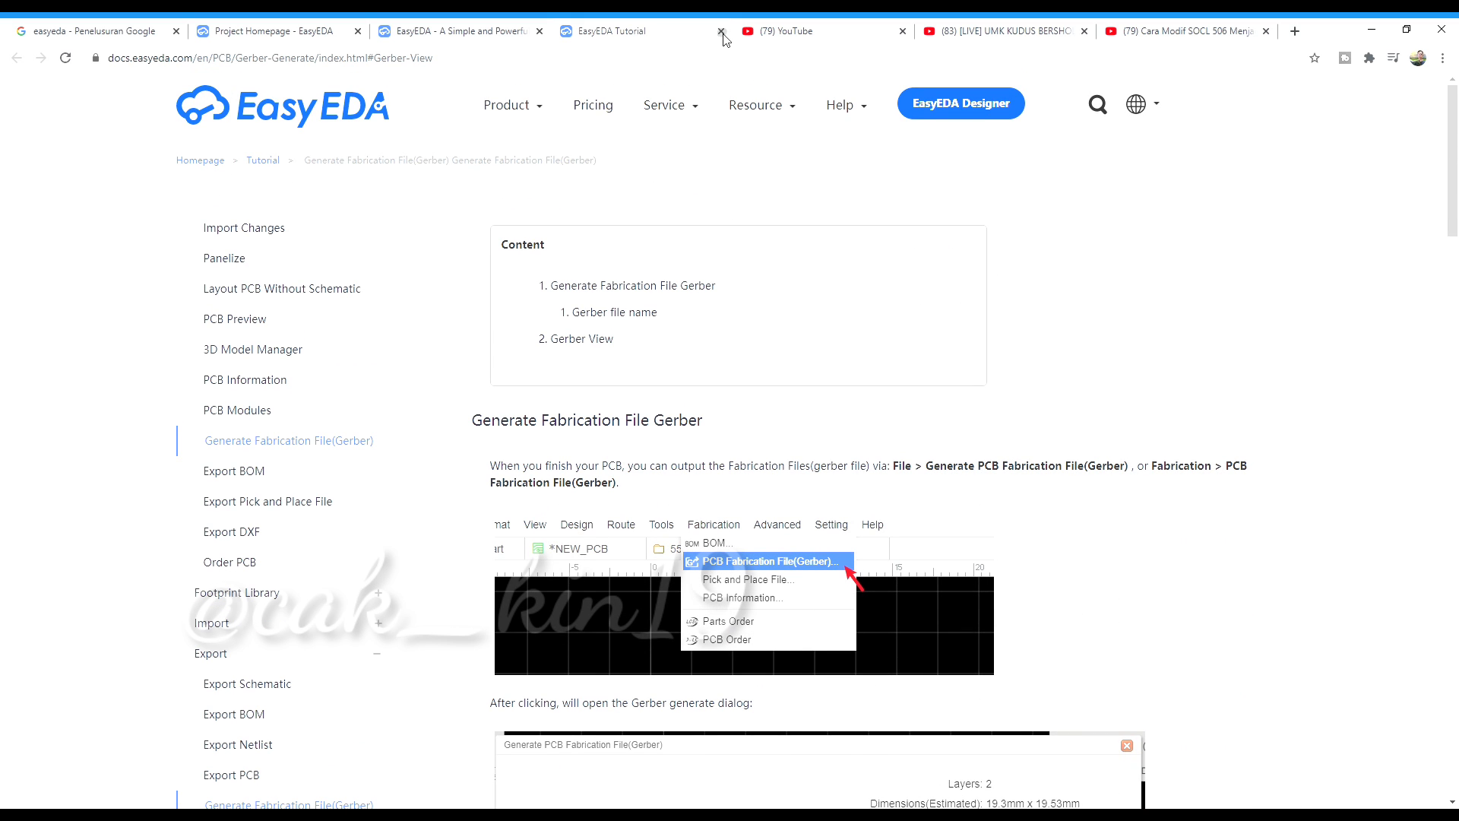
pyautogui.click(721, 31)
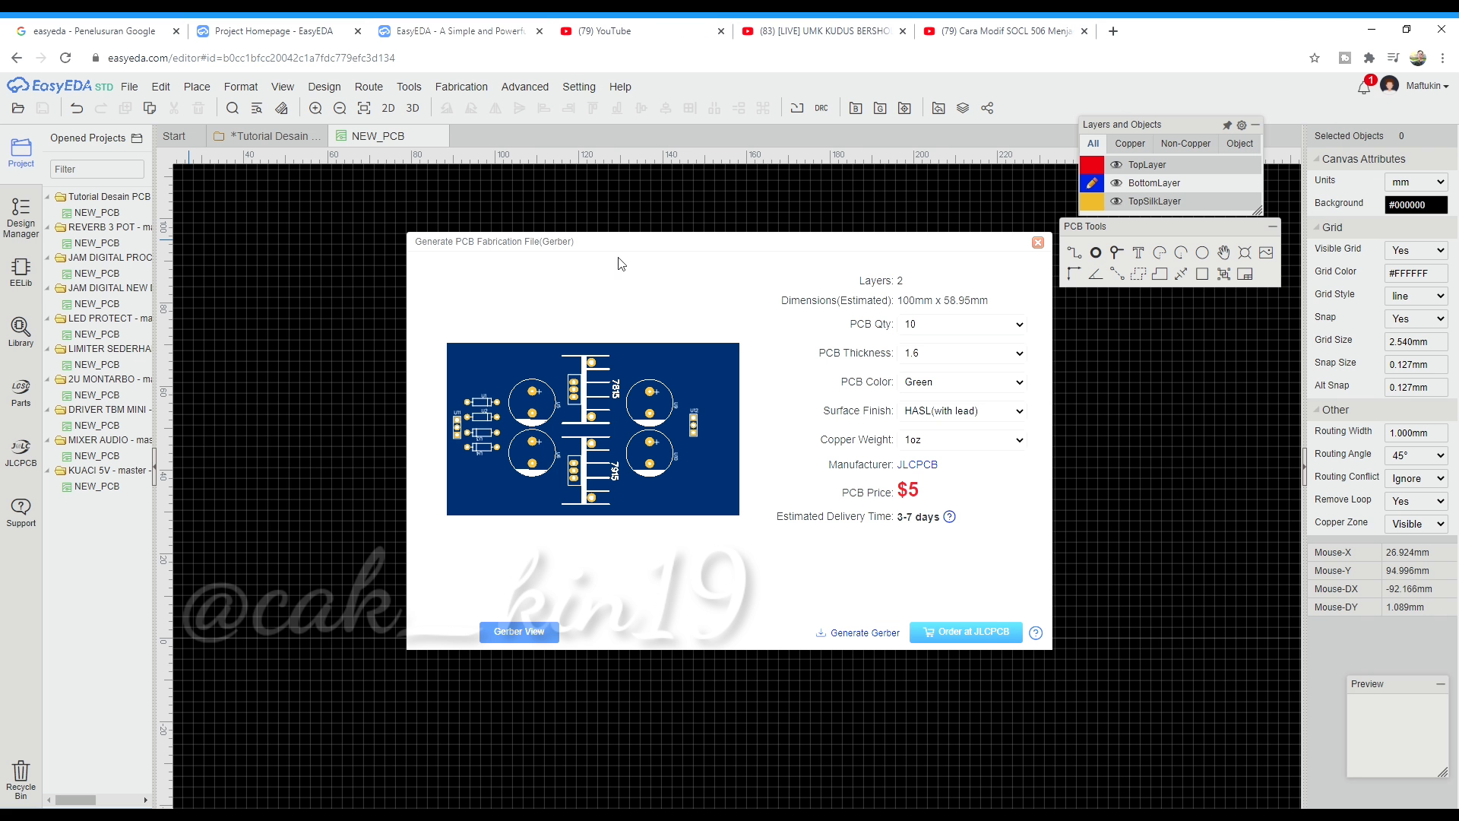
# Generate the Gerber files, open the downloaded Gerber_NEW_PCB zip, and return to the editor
pyautogui.click(860, 640)
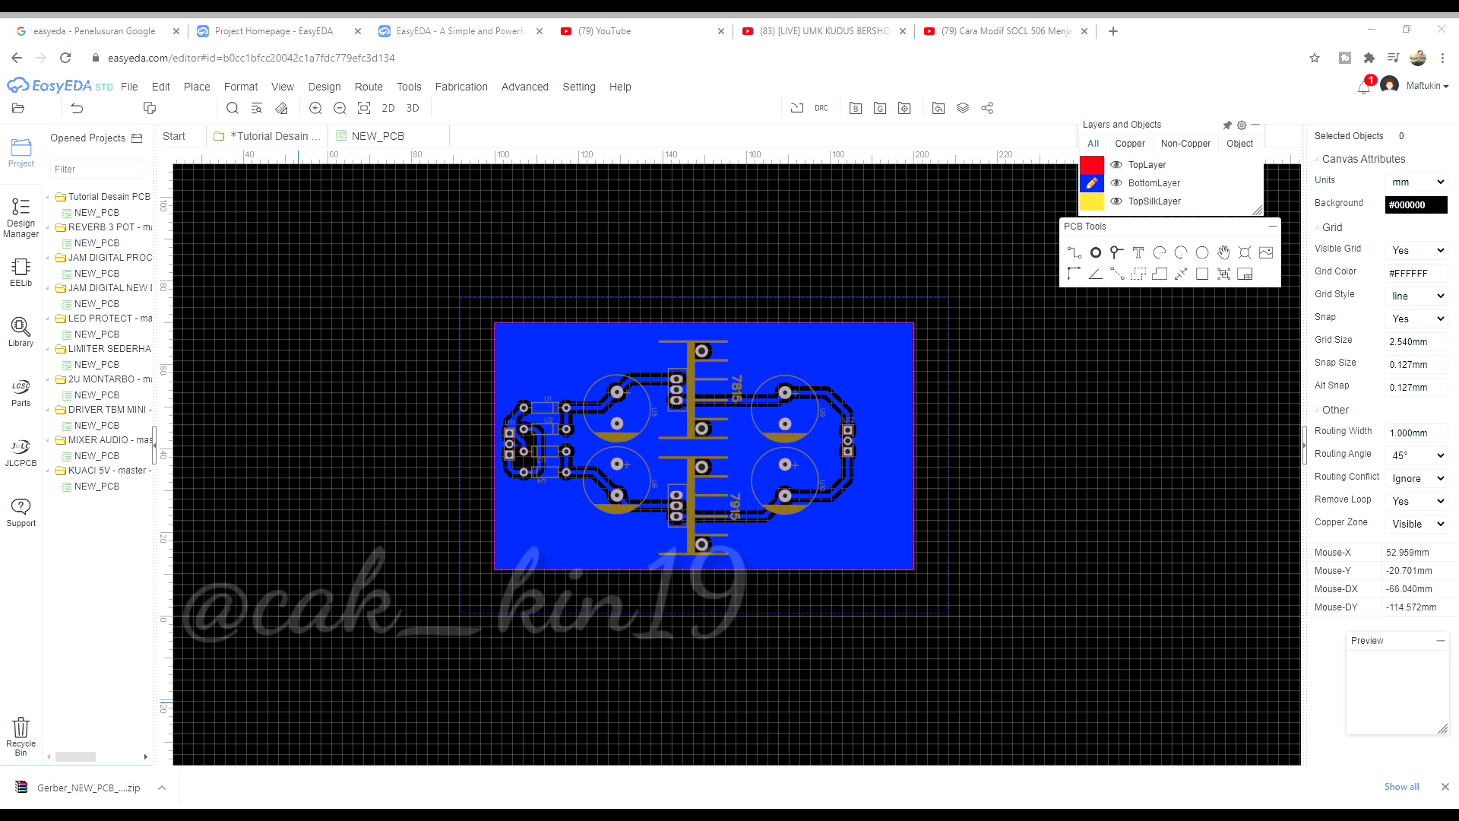
pyautogui.click(95, 794)
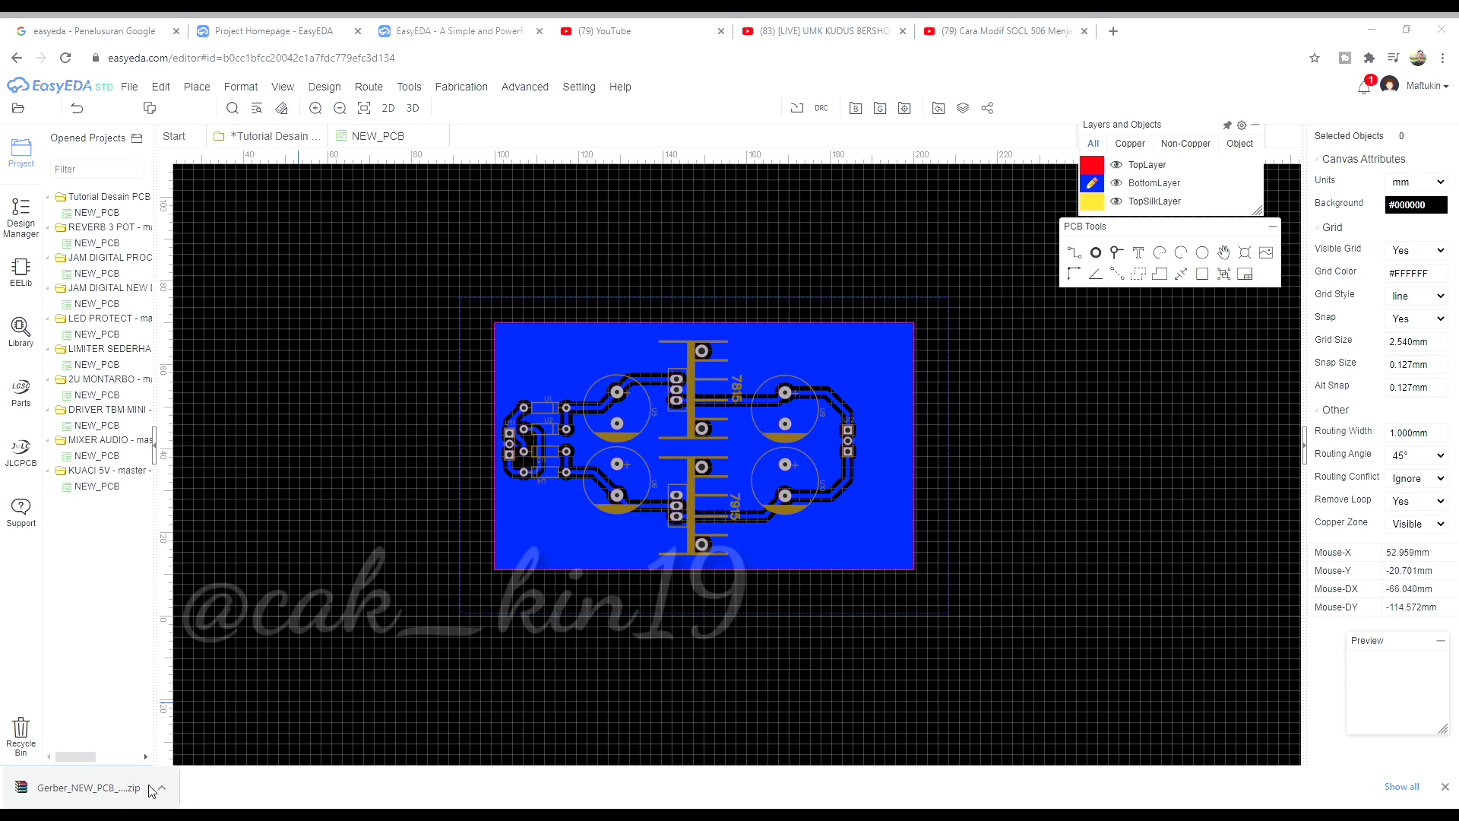
pyautogui.click(363, 585)
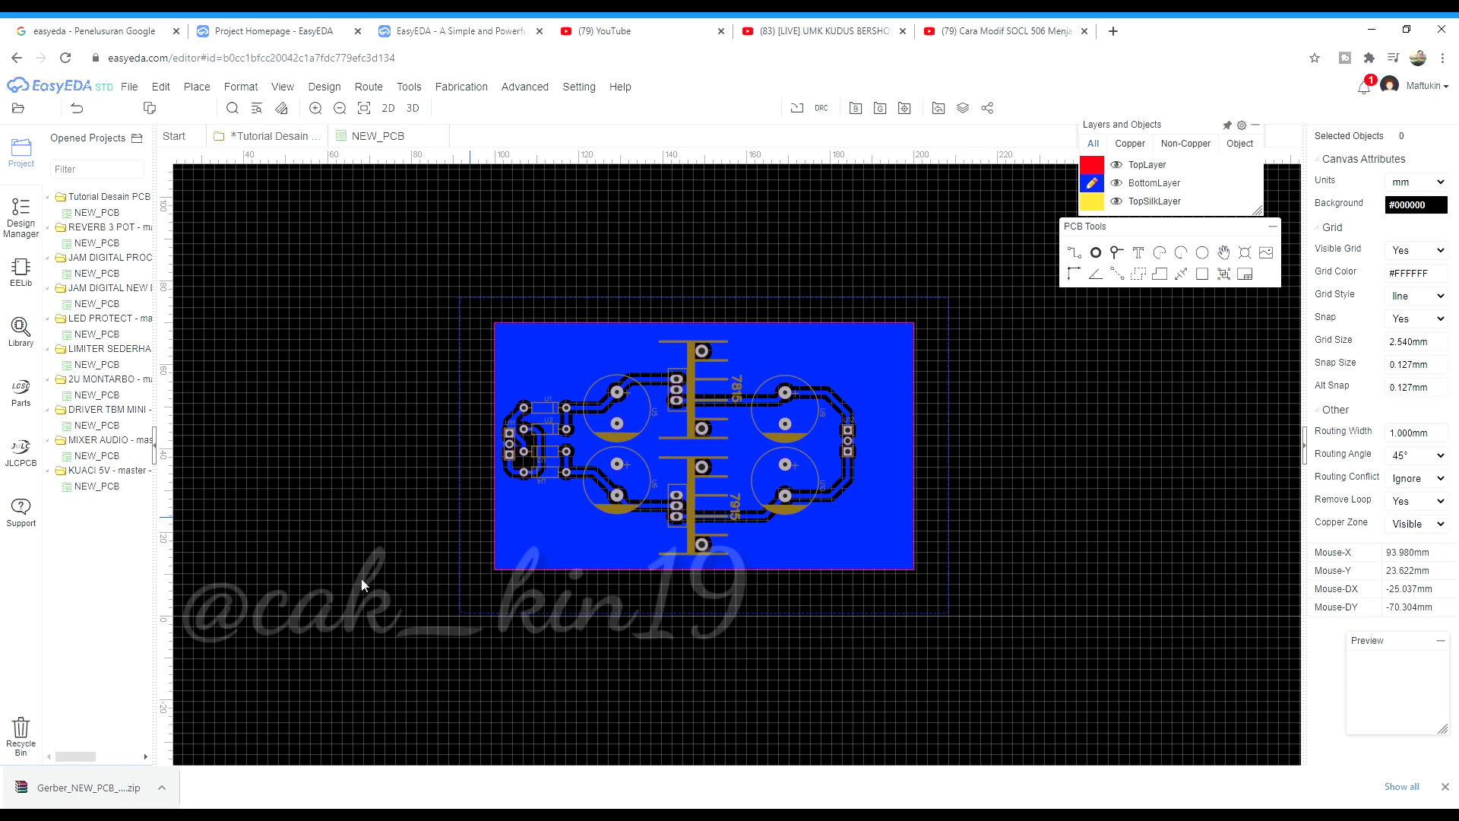